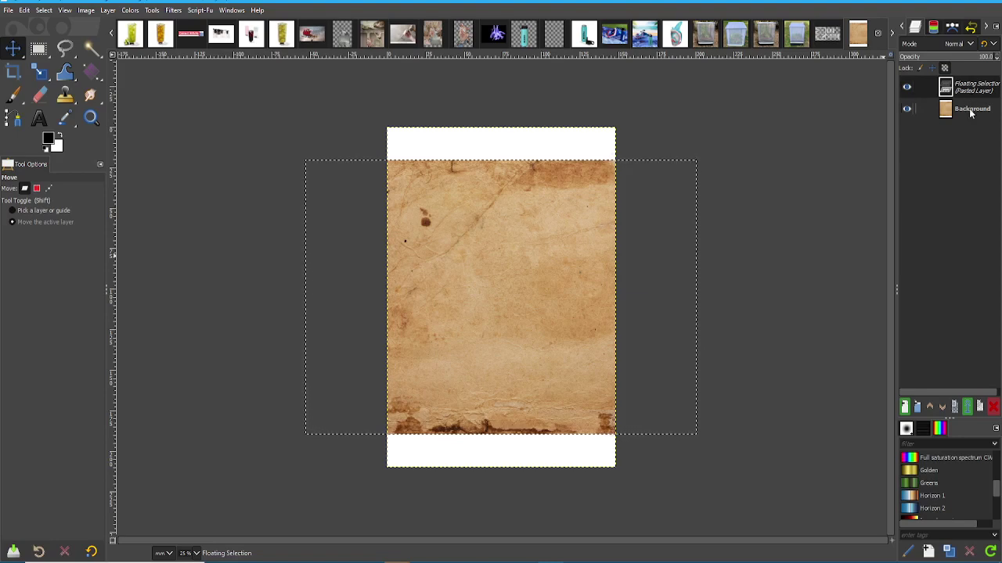
# Undo the pasting of the old paper texture so only the white Background layer is left.
pyautogui.click(970, 114)
pyautogui.rightClick(913, 83)
pyautogui.click(920, 172)
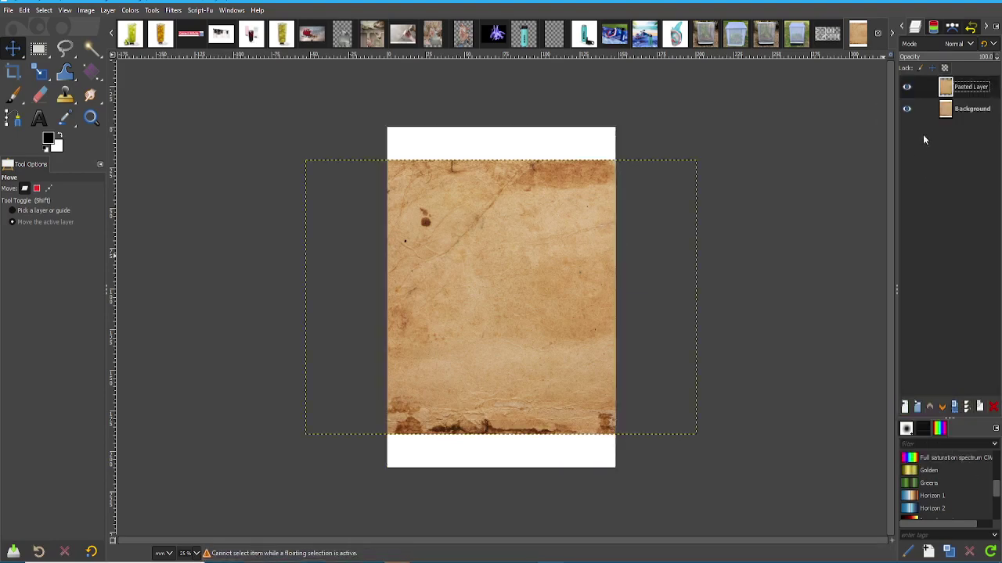
pyautogui.hotkey('ctrl', 'z')
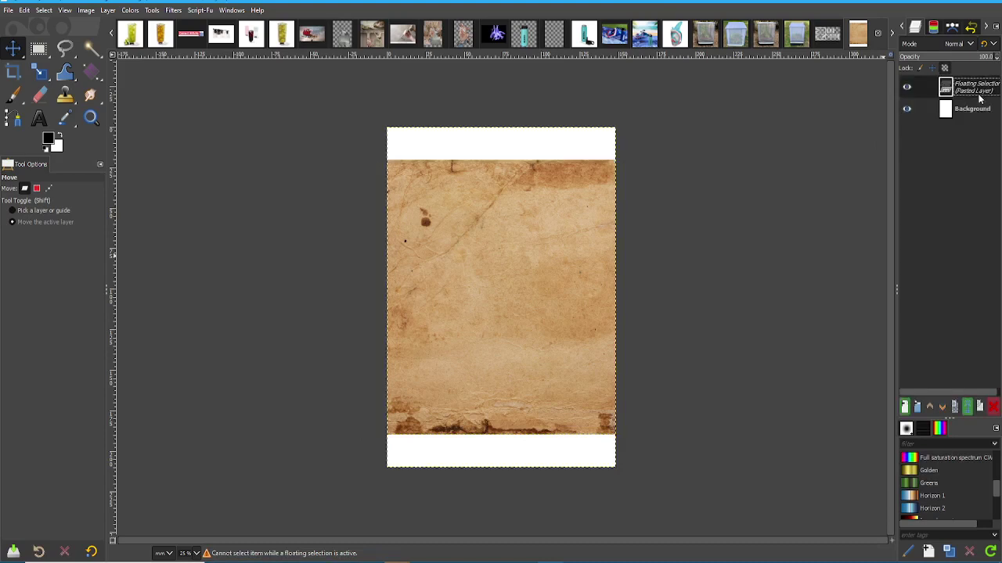
pyautogui.hotkey('ctrl', 'z')
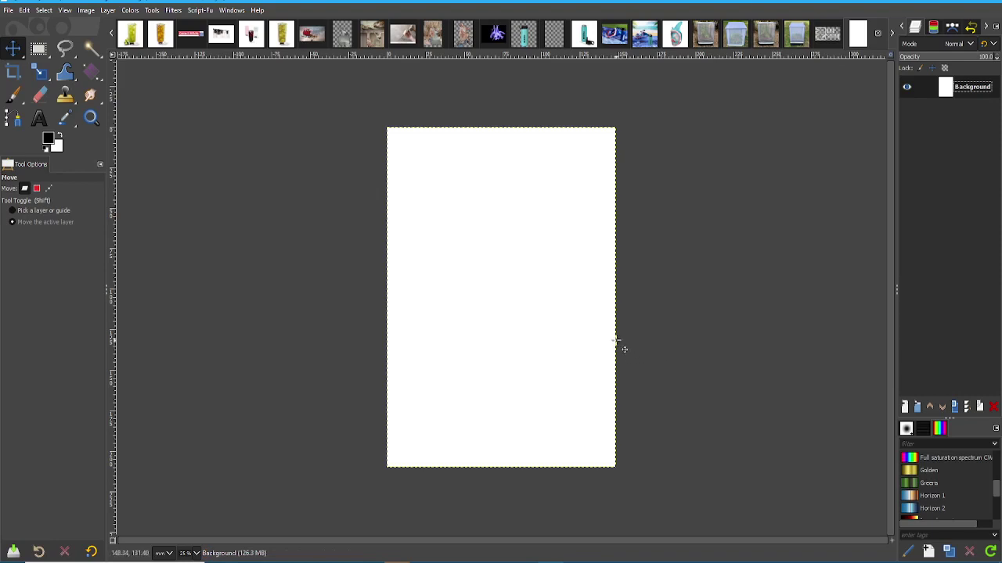
pyautogui.click(8, 11)
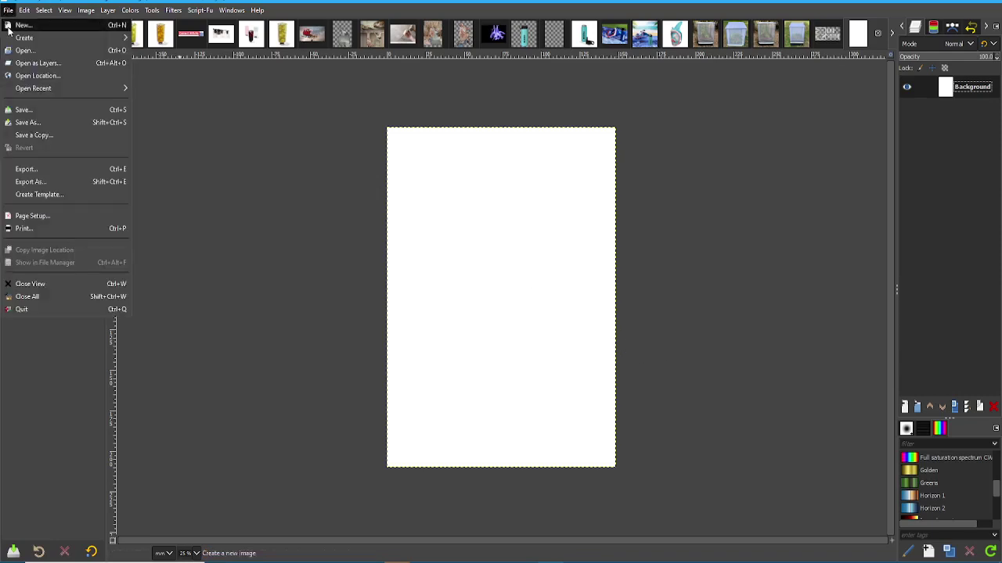
pyautogui.click(22, 25)
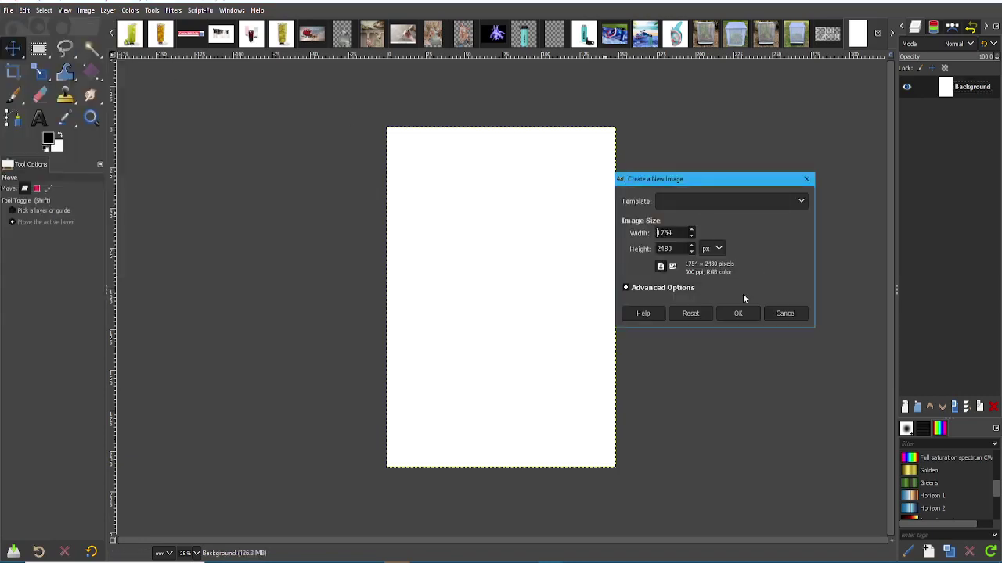
pyautogui.click(729, 202)
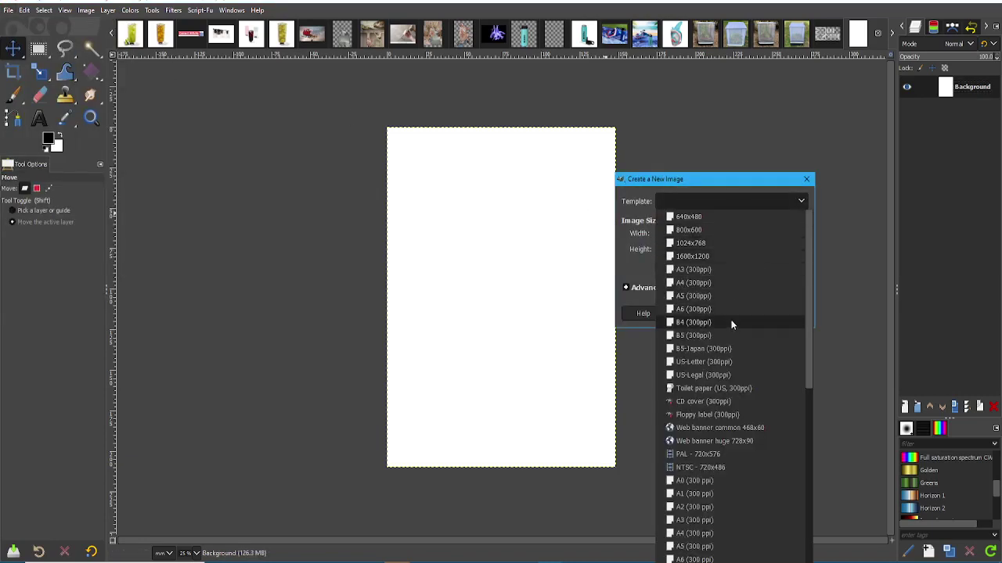
pyautogui.click(839, 291)
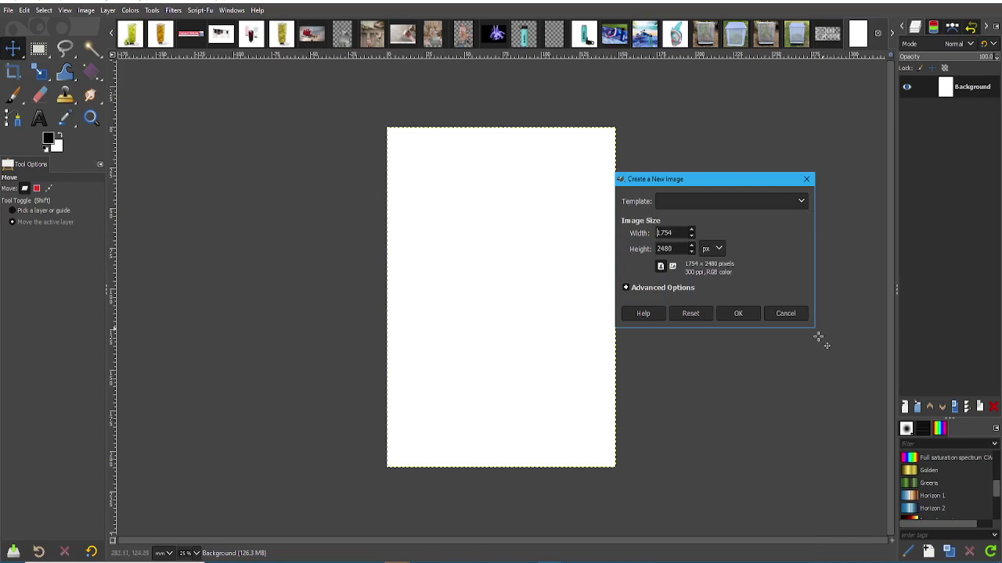
pyautogui.click(786, 314)
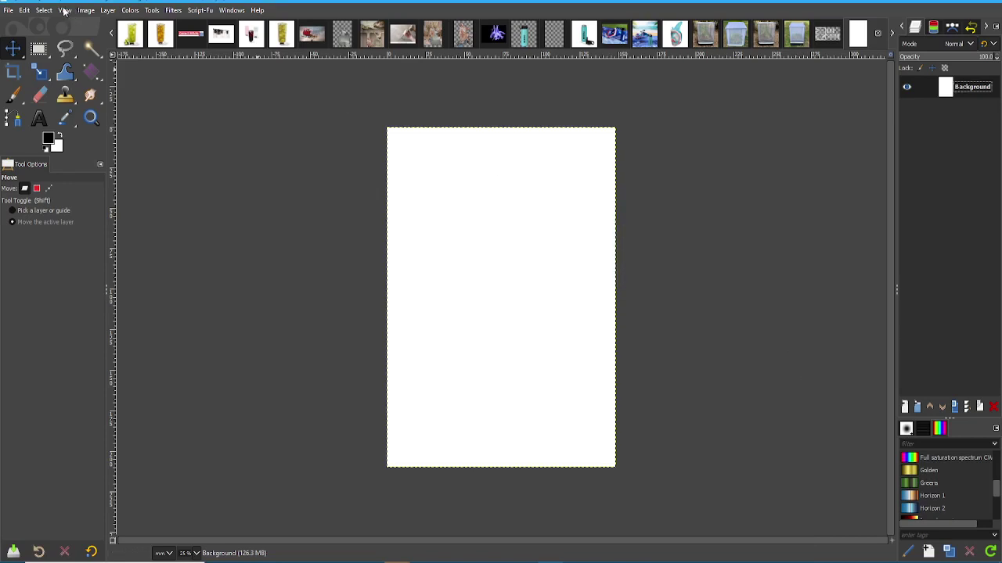
# Rotate the whole image 90 degrees into landscape orientation.
pyautogui.click(86, 10)
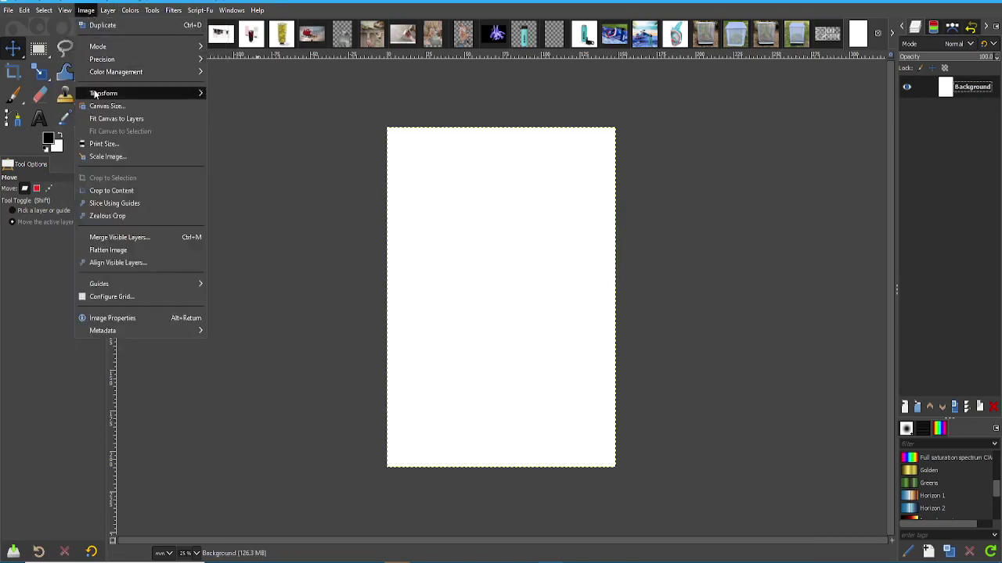
pyautogui.moveTo(102, 93)
pyautogui.click(259, 128)
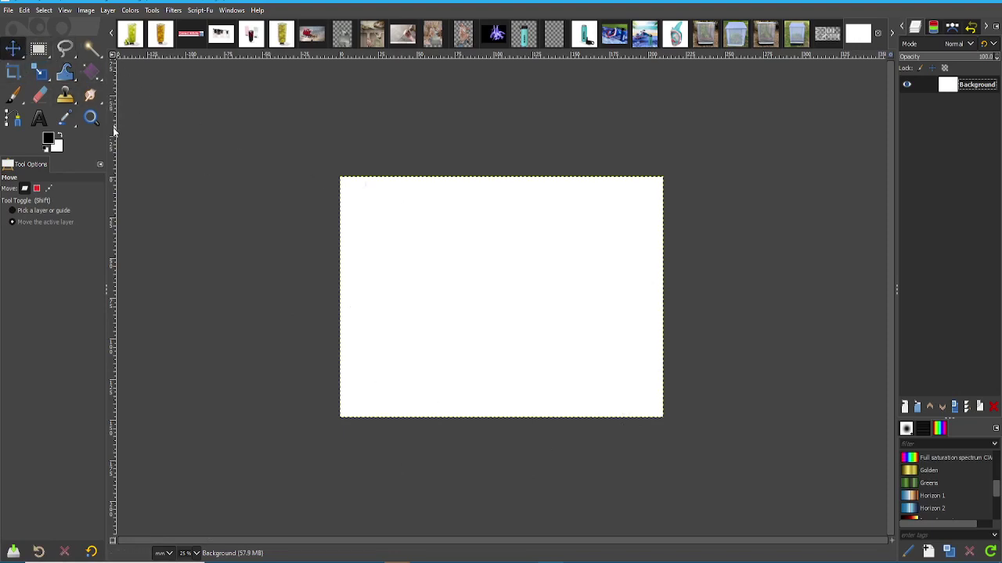
# Place a vertical guide near the middle of the landscape page.
pyautogui.moveTo(111, 168); pyautogui.dragTo(507, 282)
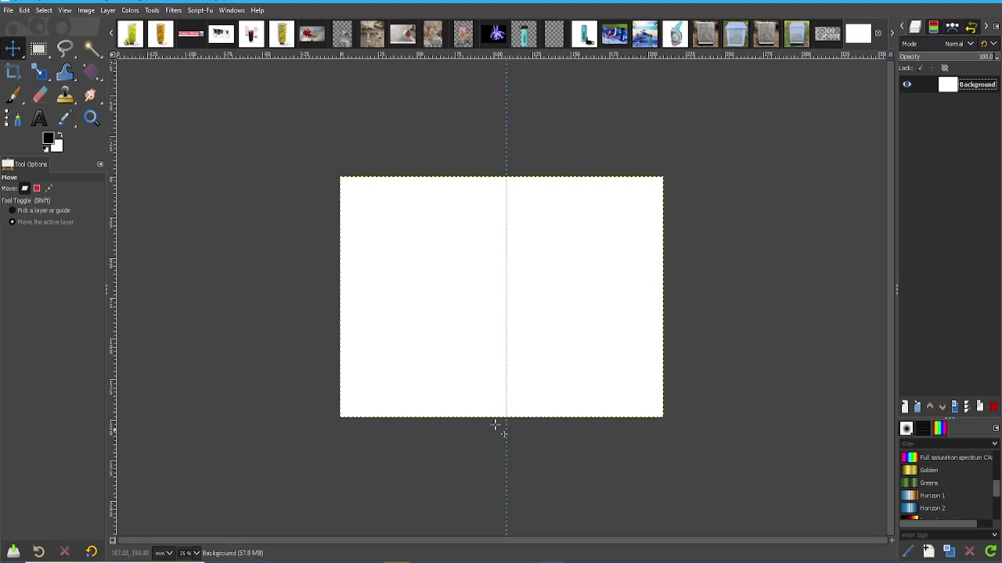
pyautogui.keyDown('ctrl'); pyautogui.scroll(2, 493, 427); pyautogui.keyUp('ctrl')
pyautogui.scroll(2, 485, 415)
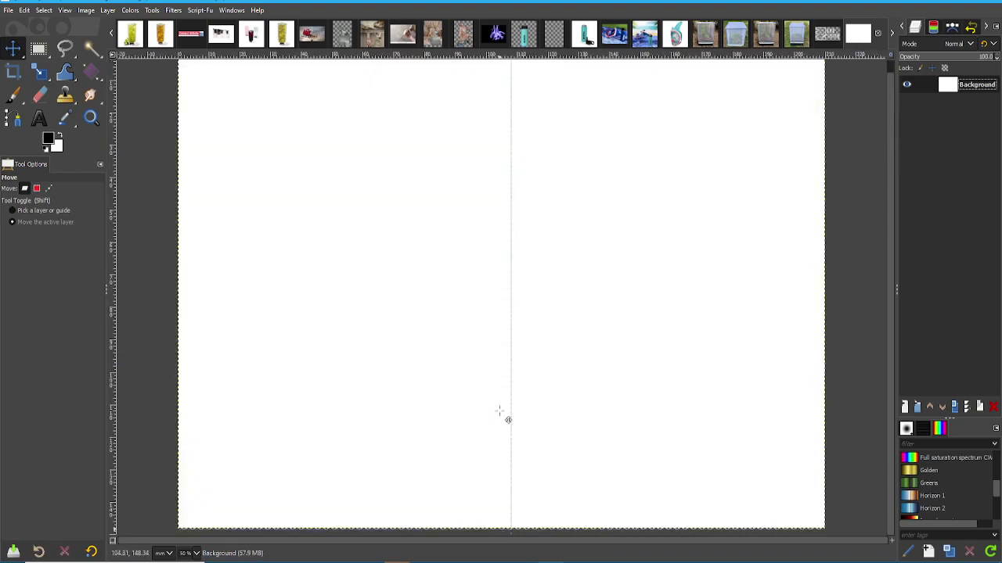
pyautogui.keyDown('ctrl'); pyautogui.scroll(-4, 500, 413); pyautogui.keyUp('ctrl')
pyautogui.keyDown('ctrl'); pyautogui.scroll(3, 577, 492); pyautogui.keyUp('ctrl')
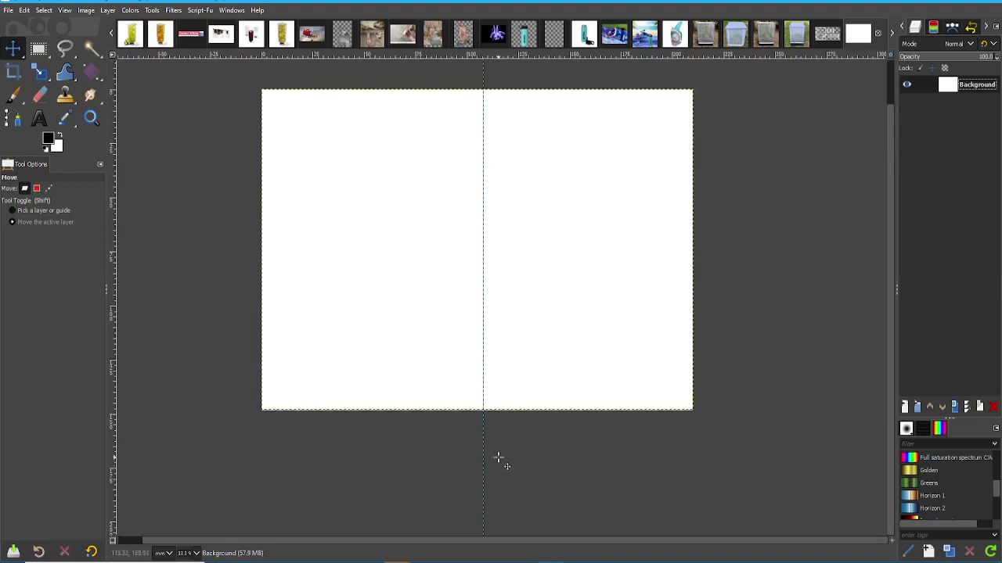
pyautogui.keyDown('ctrl'); pyautogui.scroll(2, 499, 459); pyautogui.keyUp('ctrl')
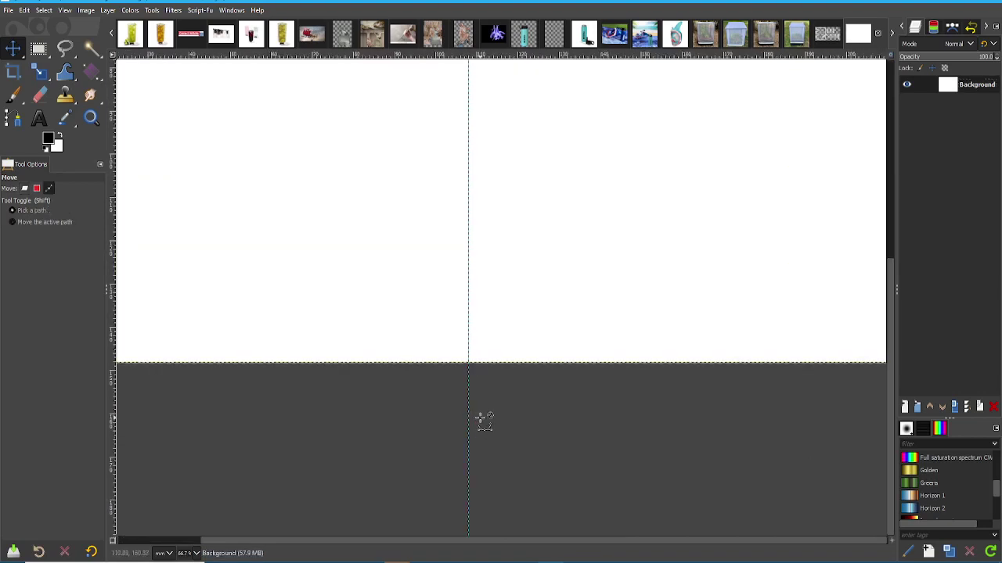
# Try to move the vertical guide towards the right edge of the page.
pyautogui.press('shift')
pyautogui.moveTo(475, 420); pyautogui.dragTo(806, 419)
pyautogui.keyDown('ctrl'); pyautogui.scroll(-3, 749, 420); pyautogui.keyUp('ctrl')
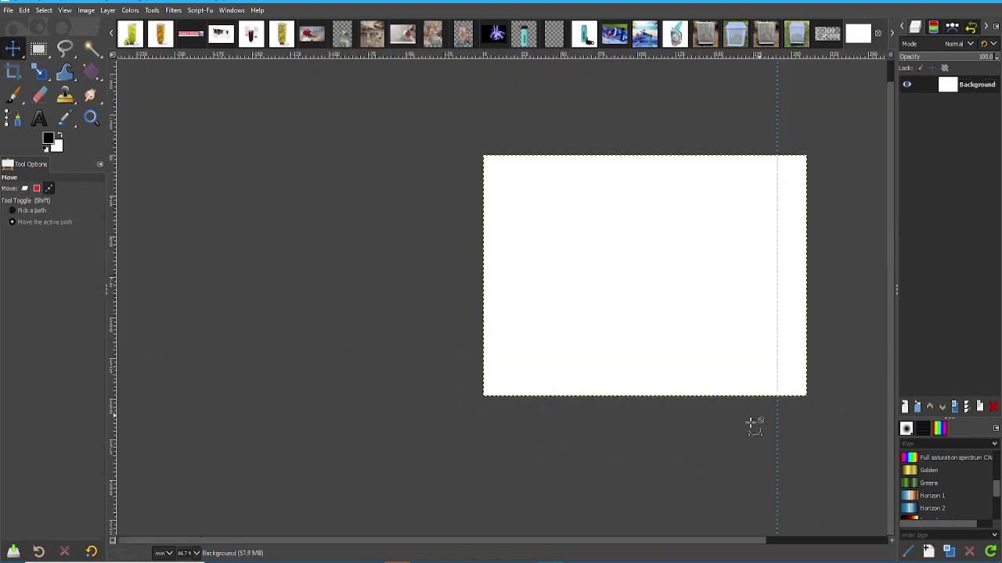
pyautogui.hscroll(3, 756, 420)
pyautogui.keyDown('ctrl'); pyautogui.scroll(4, 633, 387); pyautogui.keyUp('ctrl')
pyautogui.keyDown('ctrl'); pyautogui.scroll(2, 632, 387); pyautogui.keyUp('ctrl')
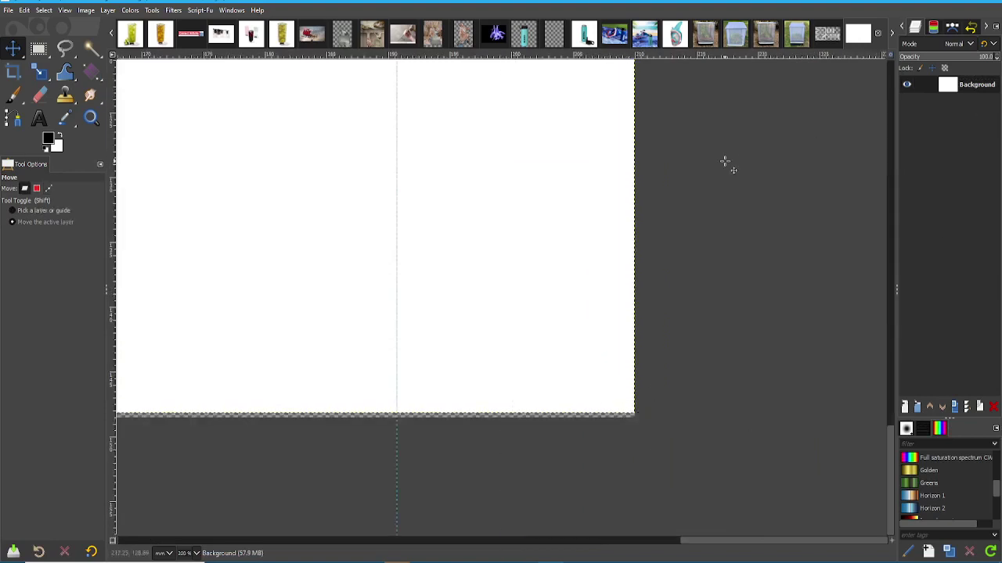
# Undo the guide's placement, keeping the page blank in landscape orientation.
pyautogui.click(49, 187)
pyautogui.keyDown('ctrl'); pyautogui.scroll(2, 580, 424); pyautogui.keyUp('ctrl')
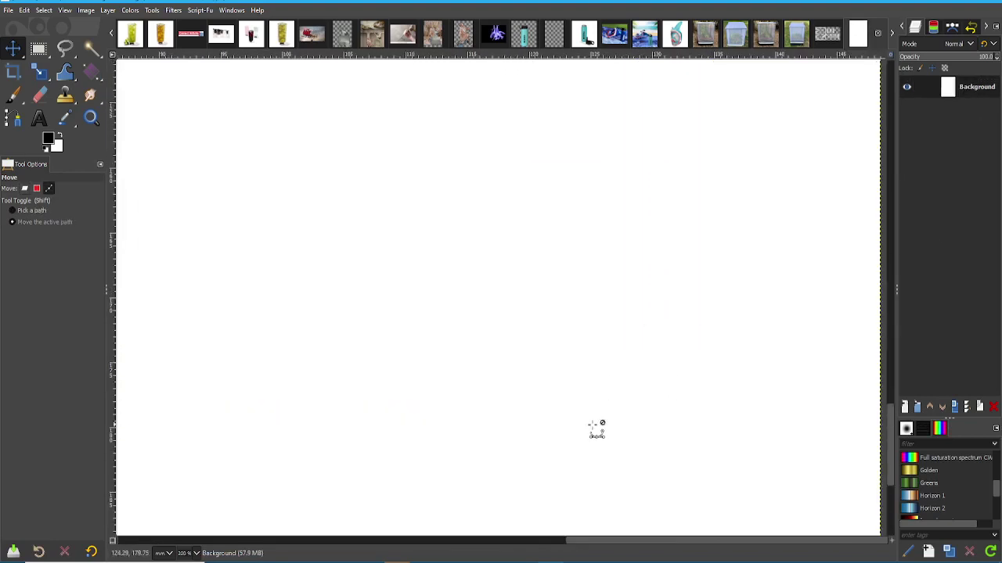
pyautogui.keyDown('ctrl'); pyautogui.scroll(-2, 594, 430); pyautogui.keyUp('ctrl')
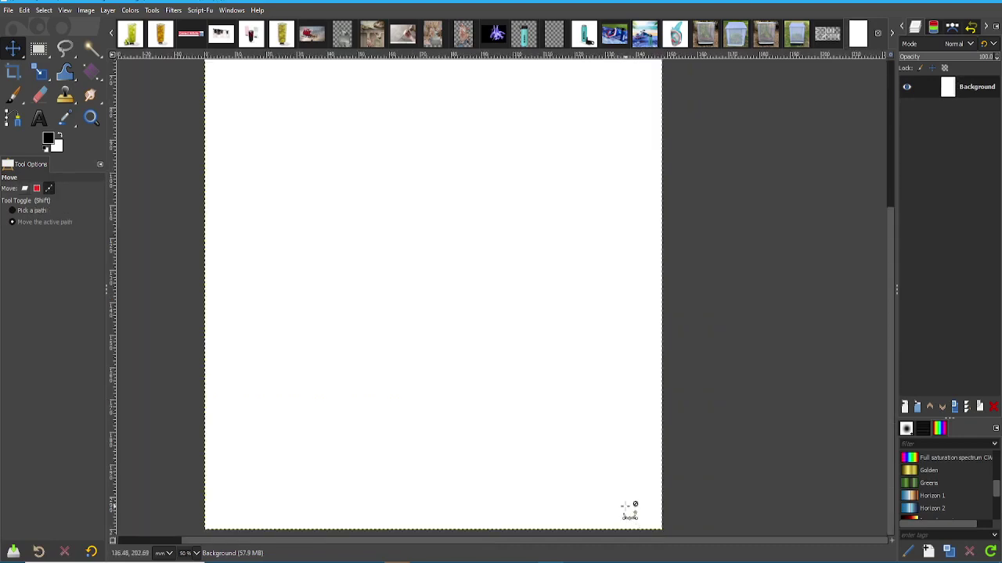
pyautogui.keyDown('ctrl'); pyautogui.scroll(3, 629, 509); pyautogui.keyUp('ctrl')
pyautogui.scroll(-2, 704, 469)
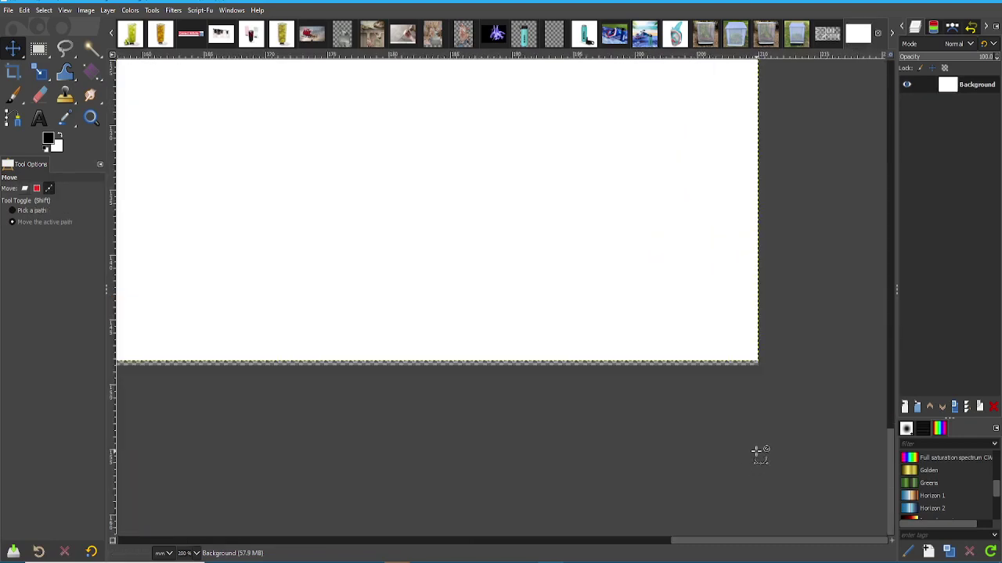
# Delete the Background layer, leaving the canvas fully transparent.
pyautogui.rightClick(978, 95)
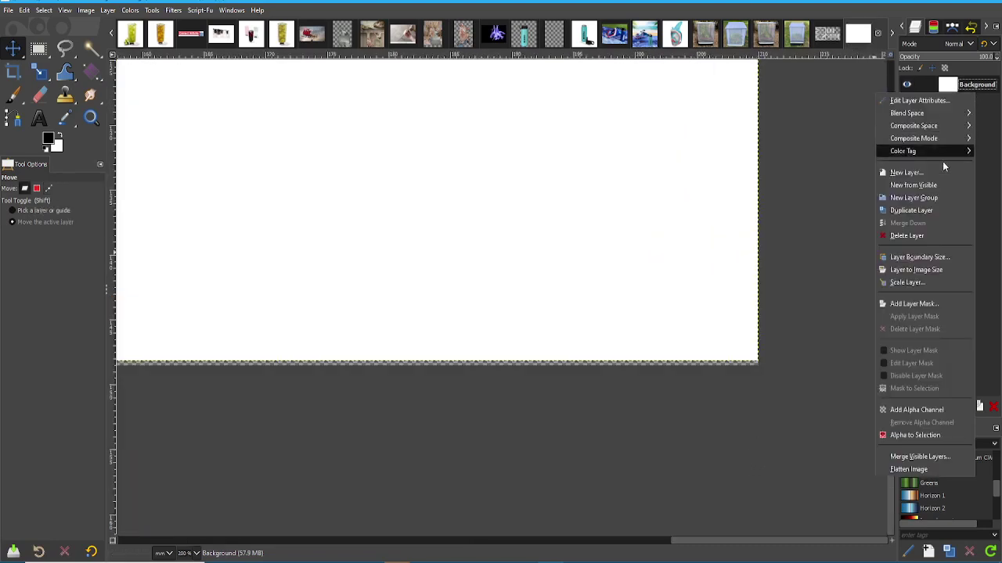
pyautogui.click(923, 236)
# Add a vertical guide on the right edge of the canvas, at about 210 mm.
pyautogui.keyDown('ctrl'); pyautogui.scroll(3, 699, 312); pyautogui.keyUp('ctrl')
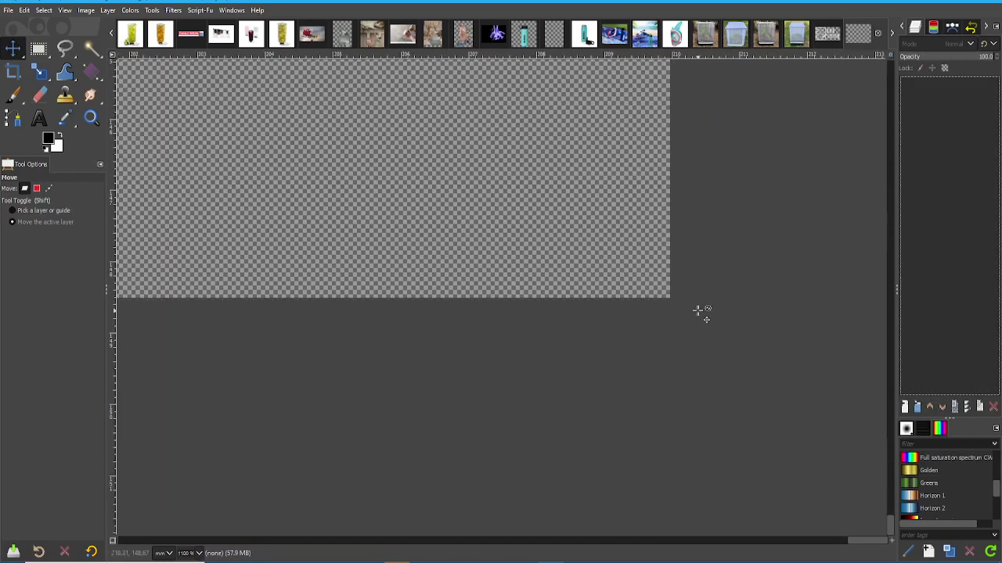
pyautogui.keyDown('ctrl'); pyautogui.scroll(4, 699, 311); pyautogui.keyUp('ctrl')
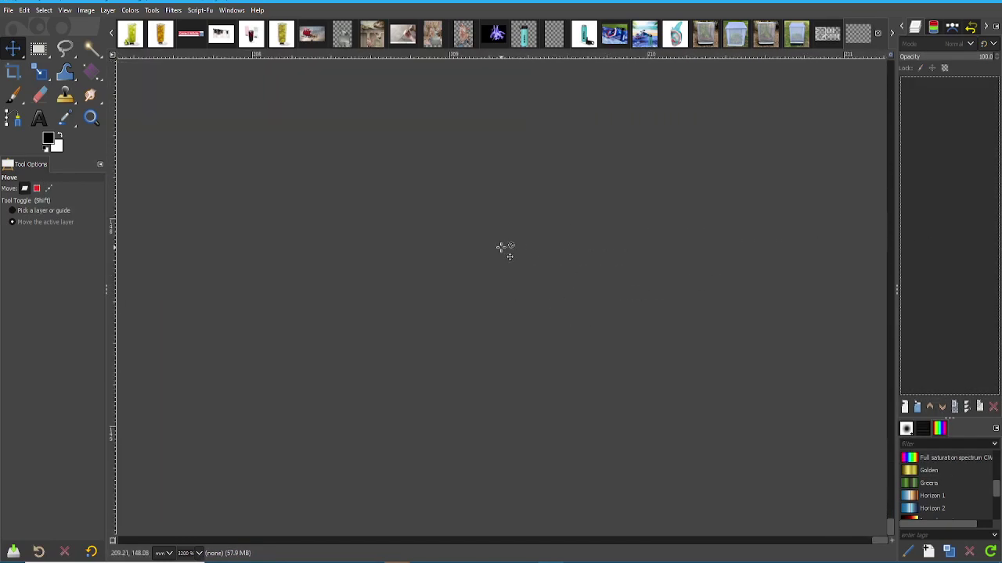
pyautogui.keyDown('ctrl'); pyautogui.scroll(-4, 405, 195); pyautogui.keyUp('ctrl')
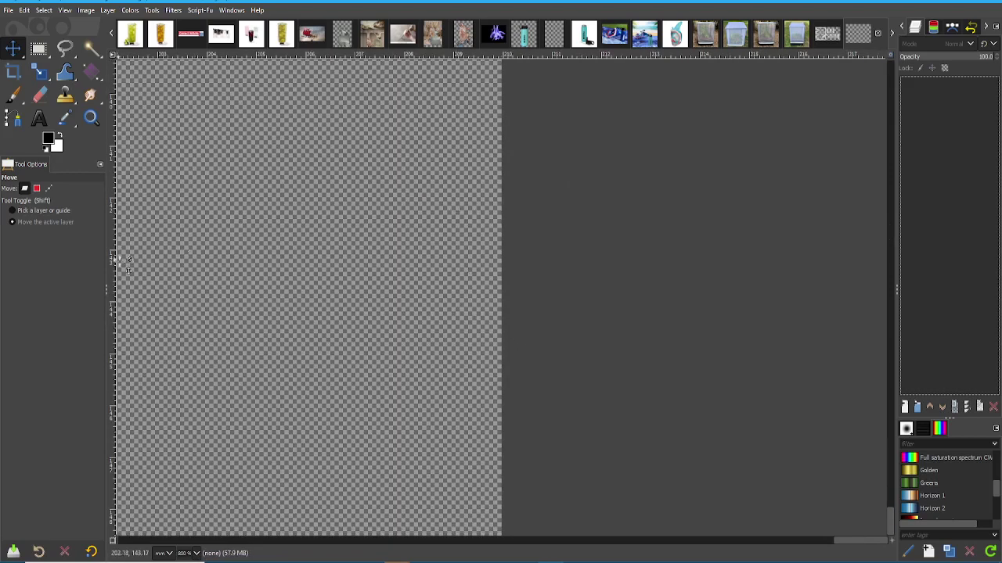
pyautogui.moveTo(110, 253); pyautogui.dragTo(499, 356)
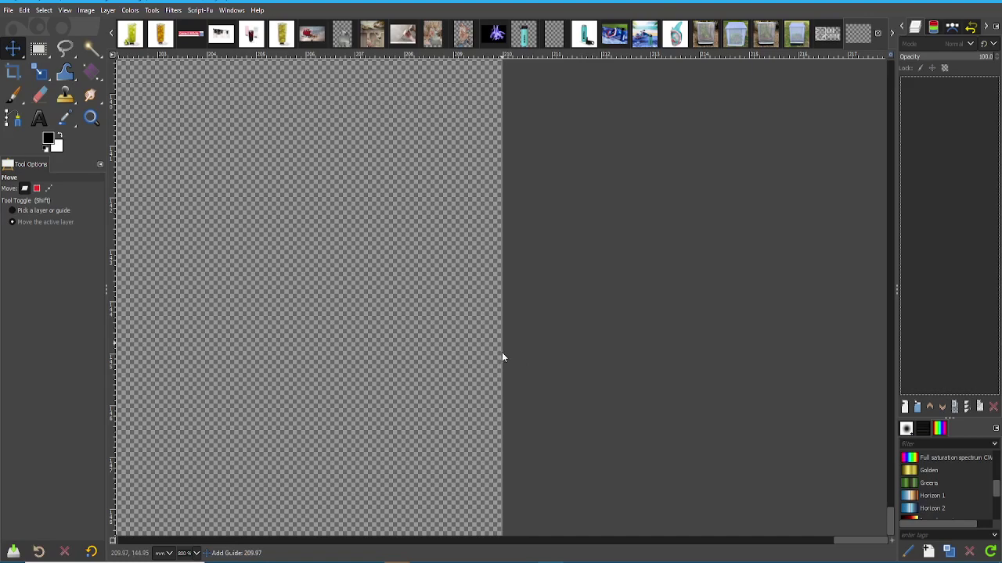
pyautogui.moveTo(503, 354); pyautogui.dragTo(503, 355)
# Move the vertical guide to the horizontal centre of the canvas, at about 105 mm.
pyautogui.moveTo(503, 359); pyautogui.dragTo(86, 319)
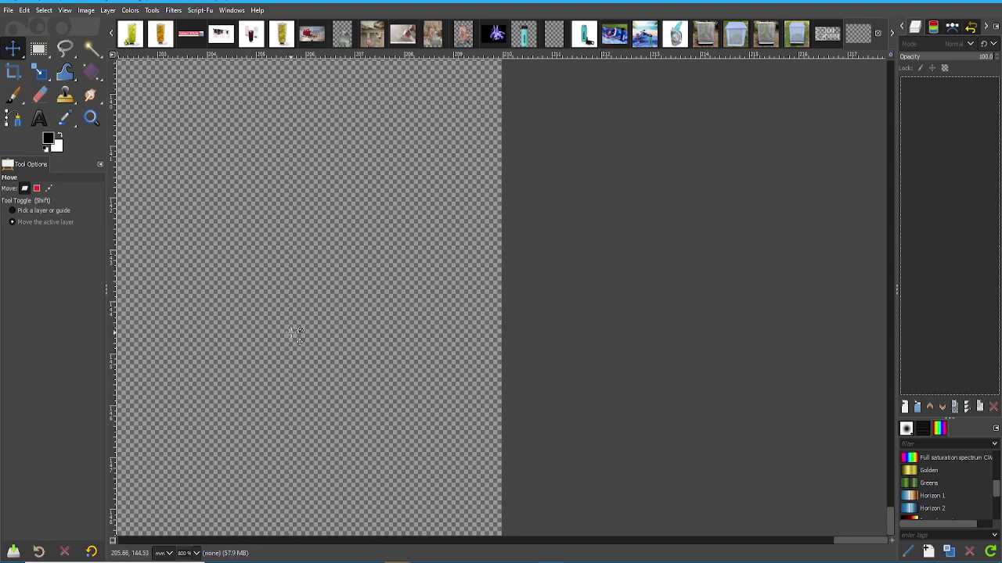
pyautogui.scroll(-6, 294, 333)
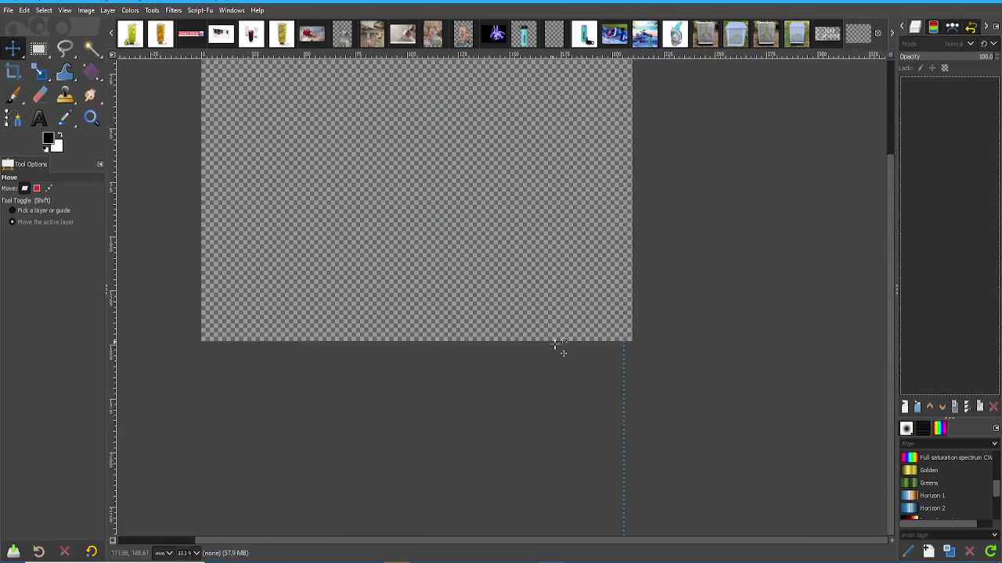
pyautogui.moveTo(626, 391); pyautogui.dragTo(418, 360)
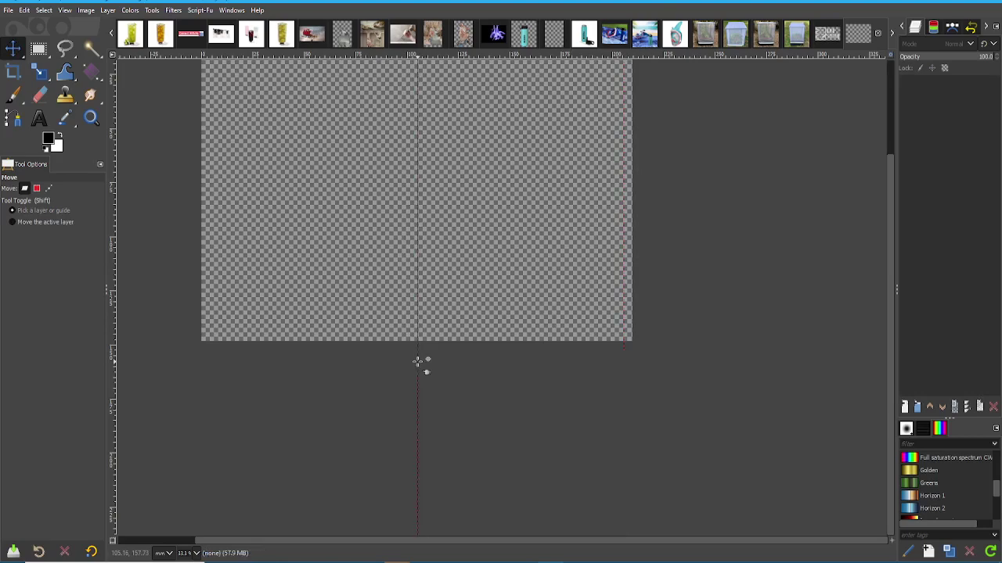
pyautogui.scroll(3, 439, 369)
pyautogui.scroll(-1, 422, 377)
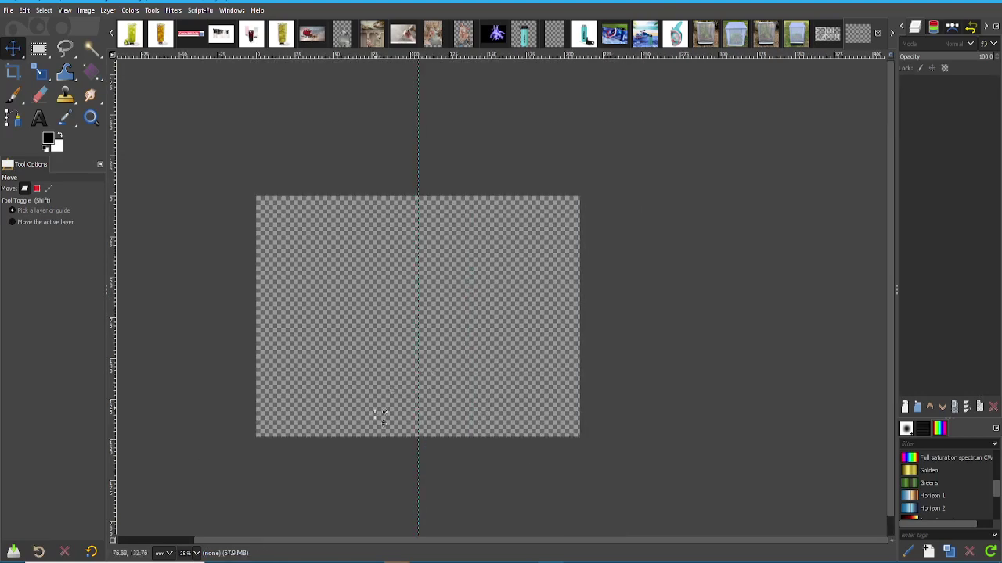
pyautogui.scroll(1, 383, 429)
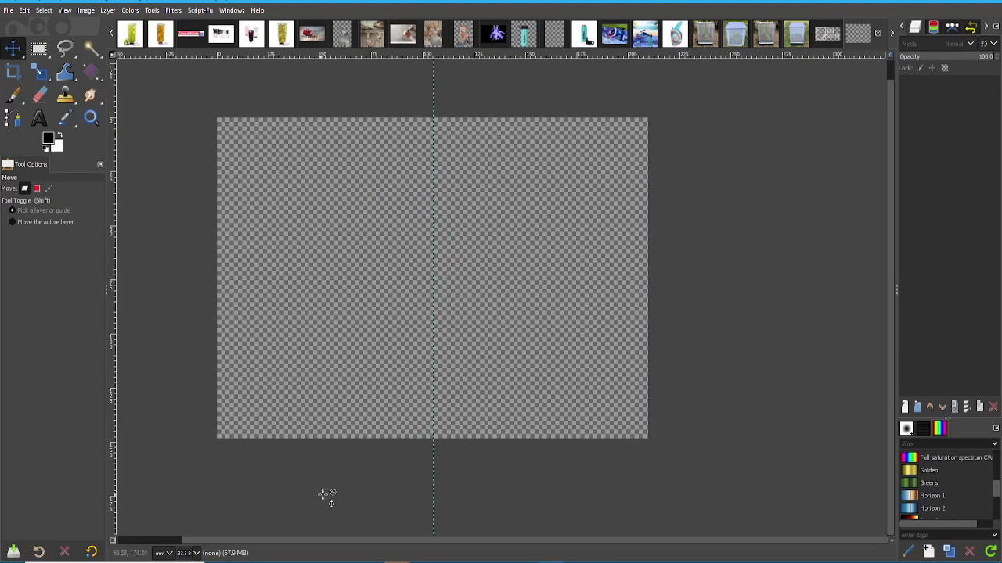
pyautogui.hscroll(-2, 322, 495)
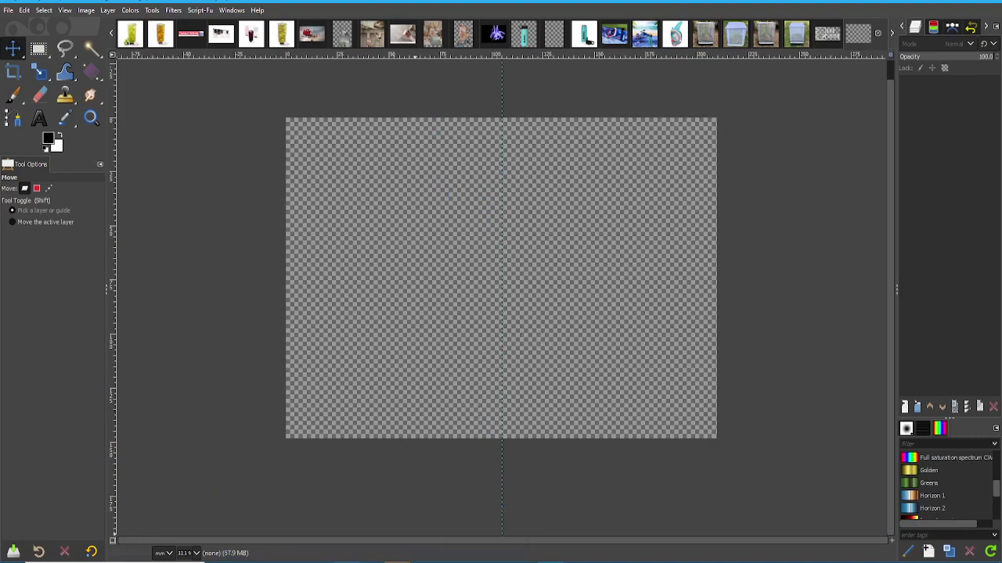
# Switch to the Chrome window with the old paper texture search, copy the enlarged brown texture image, and return to GIMP.
pyautogui.moveTo(371, 562)
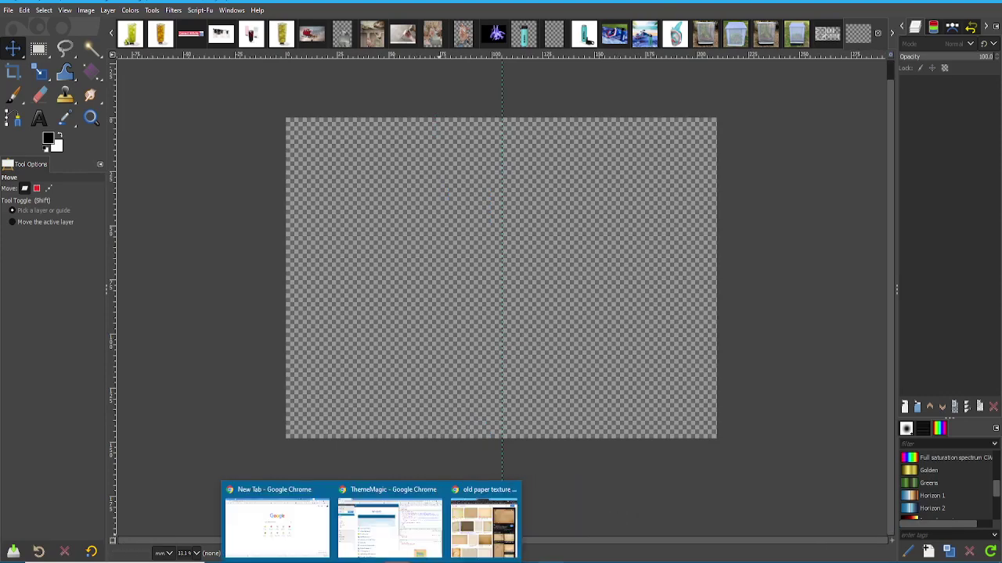
pyautogui.click(484, 524)
pyautogui.rightClick(550, 233)
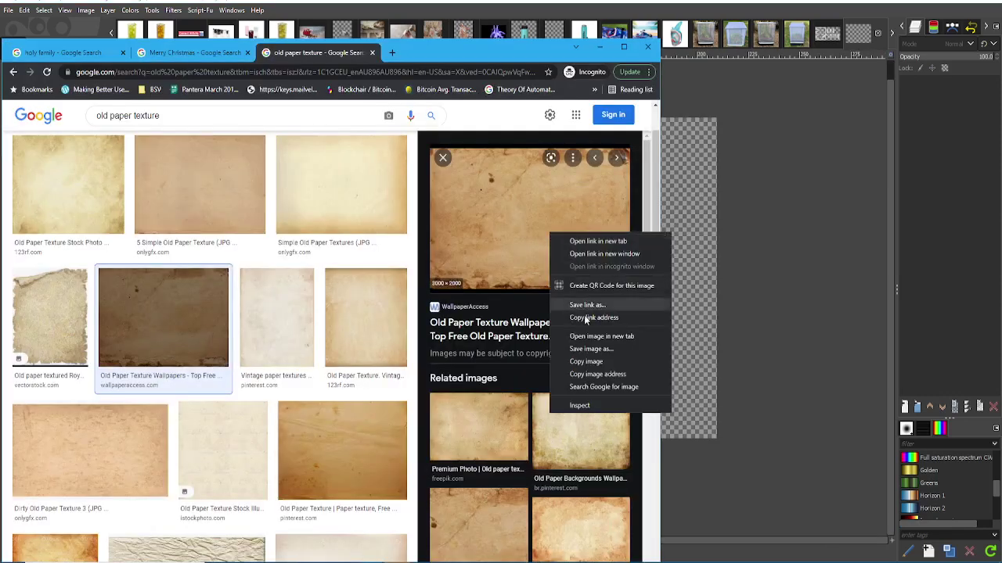
pyautogui.click(585, 362)
pyautogui.hotkey('alt', 'Tab')
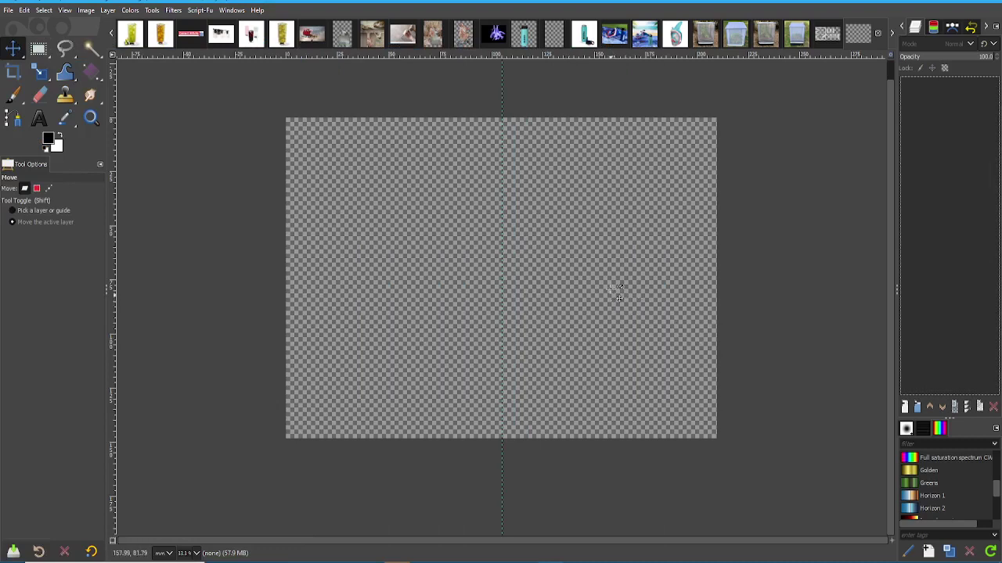
pyautogui.click(532, 179)
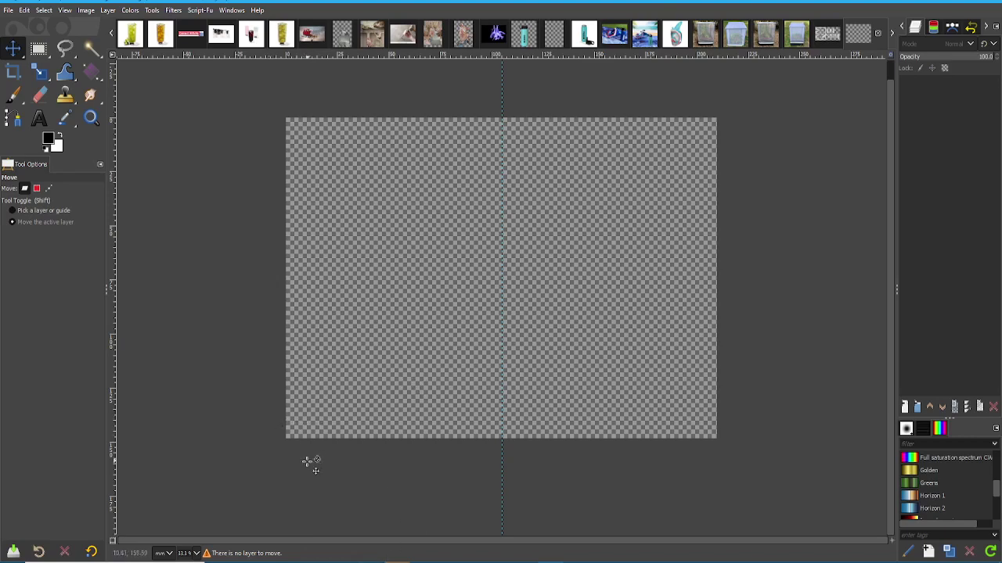
pyautogui.click(923, 154)
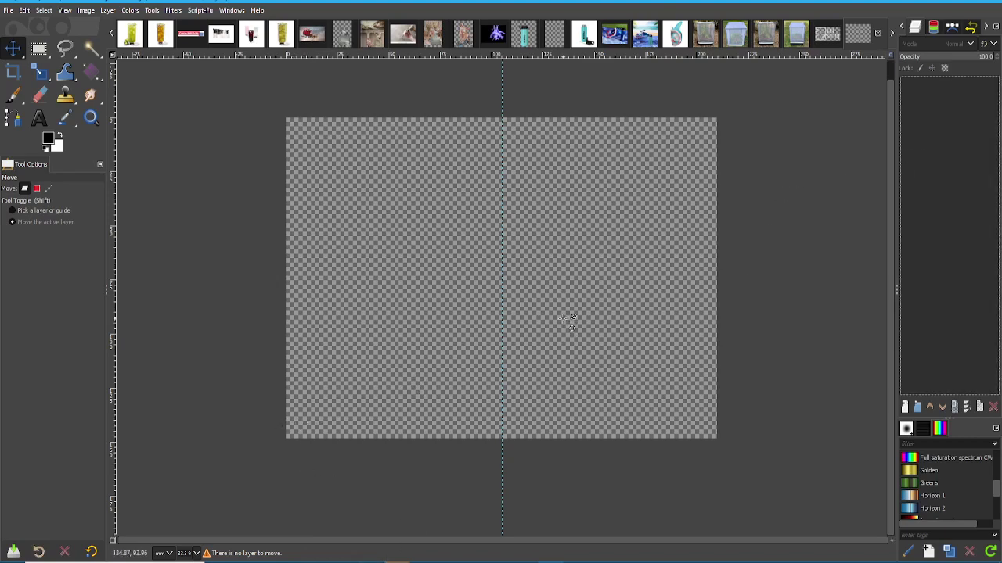
# Switch to Chrome, open the brown paper texture's source page, and dismiss the wallpaper download dialog and the advertising tab.
pyautogui.click(405, 558)
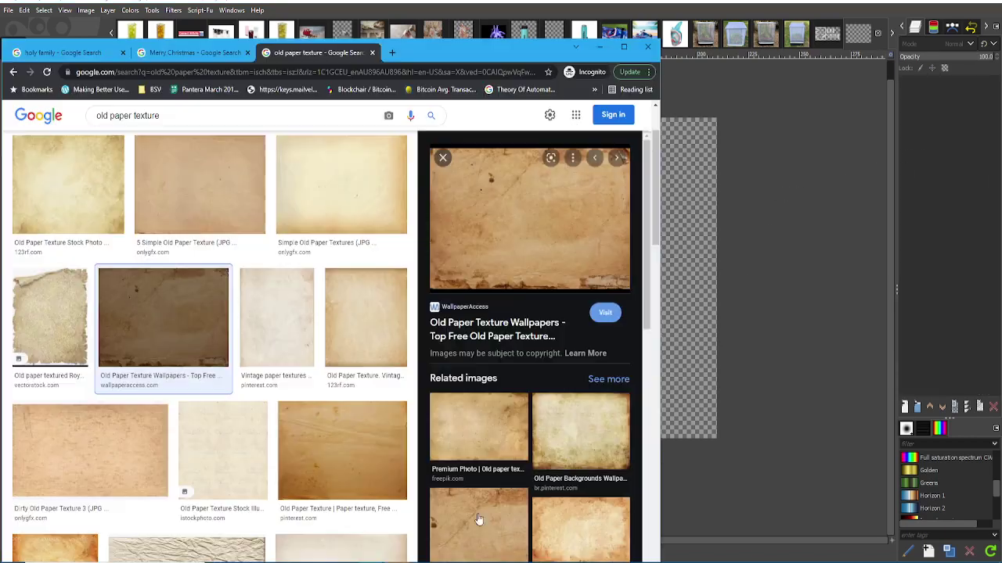
pyautogui.click(508, 206)
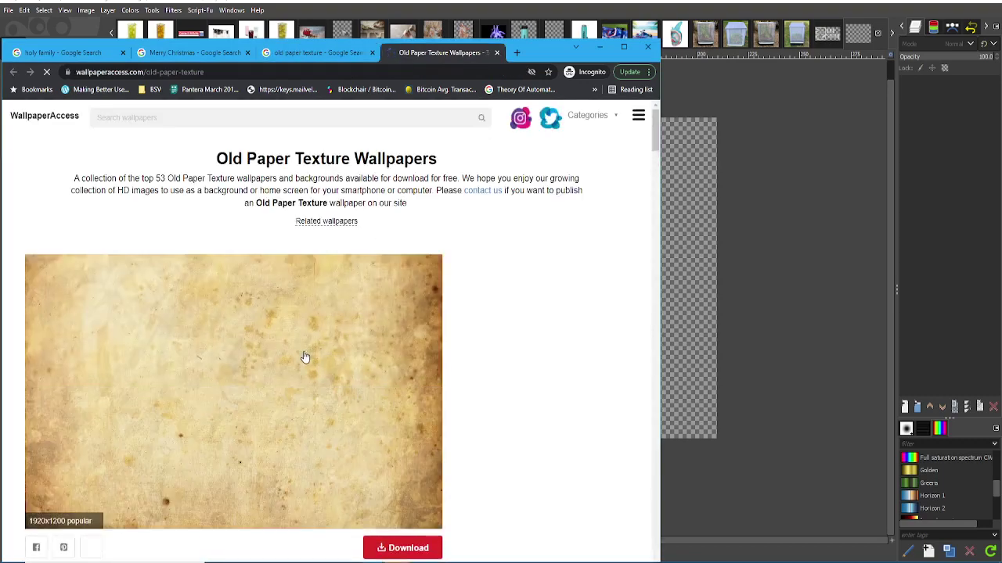
pyautogui.scroll(-1, 275, 355)
pyautogui.click(276, 355)
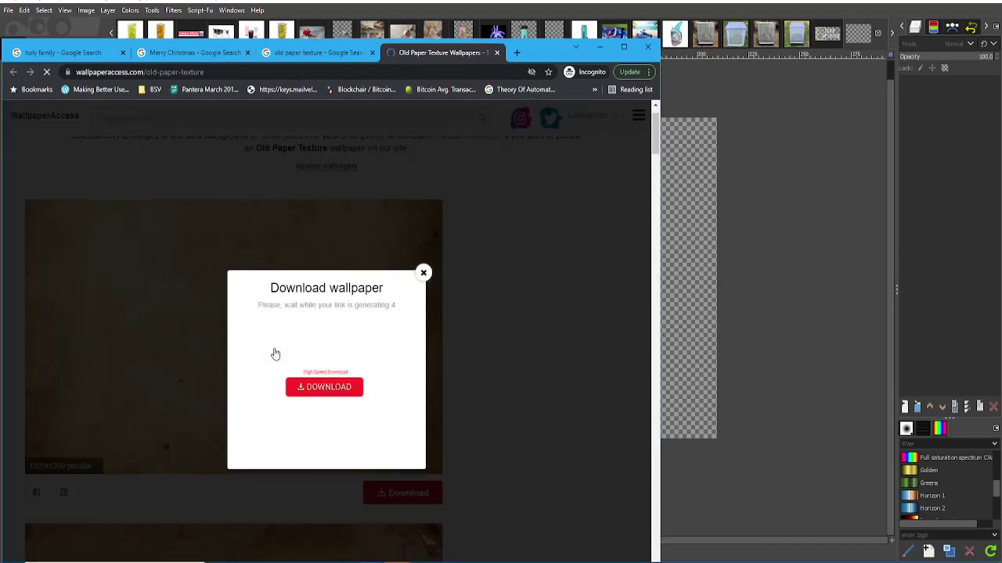
pyautogui.click(424, 276)
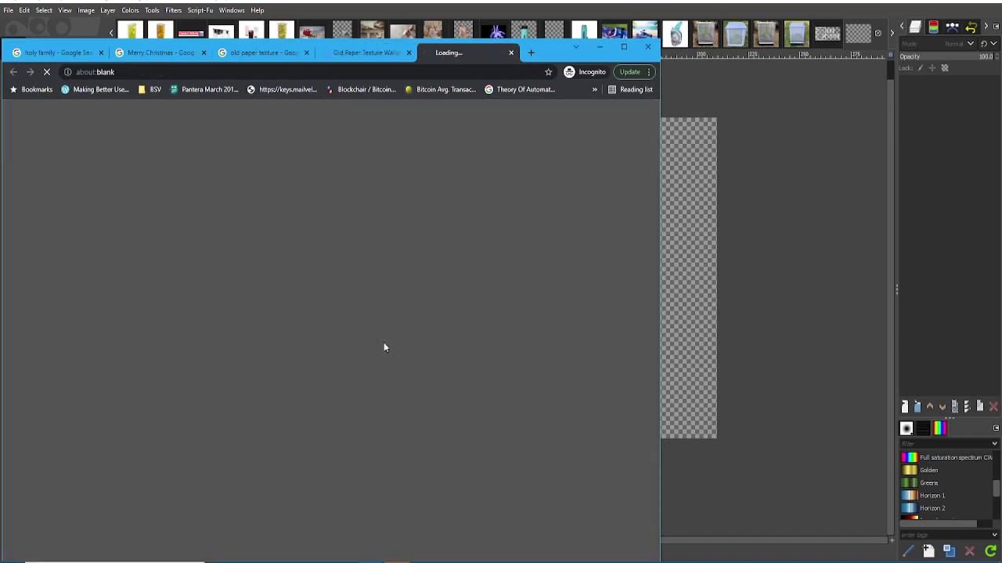
pyautogui.click(376, 54)
pyautogui.click(442, 52)
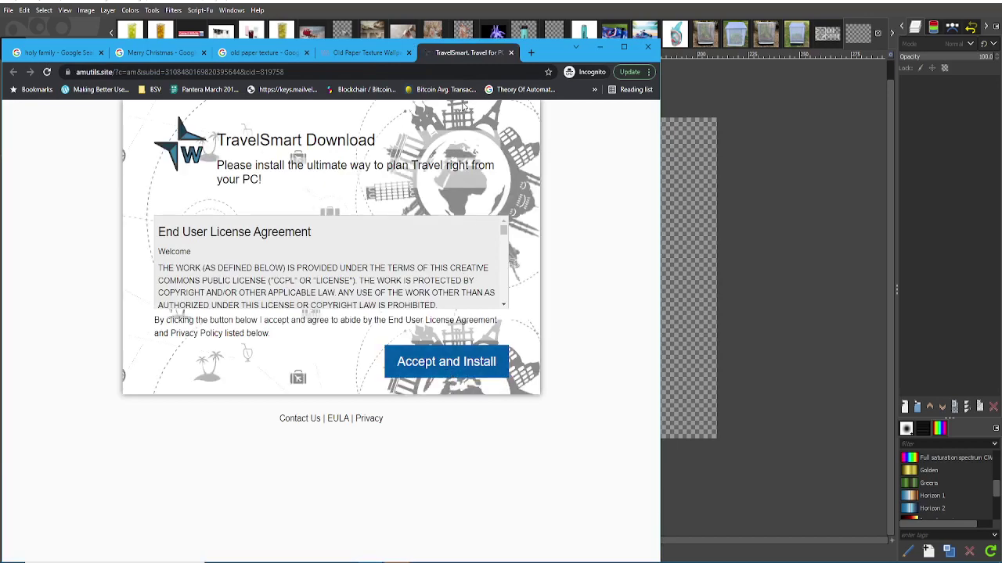
pyautogui.click(510, 52)
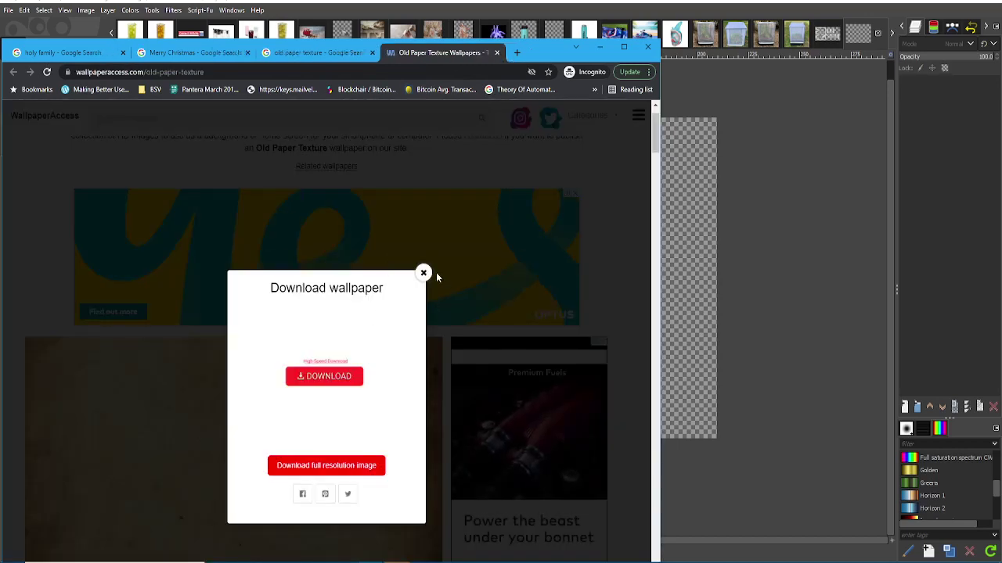
pyautogui.click(423, 273)
# Try to copy the 1920x1200 old paper wallpaper image from the WallpaperAccess page.
pyautogui.scroll(-2, 284, 356)
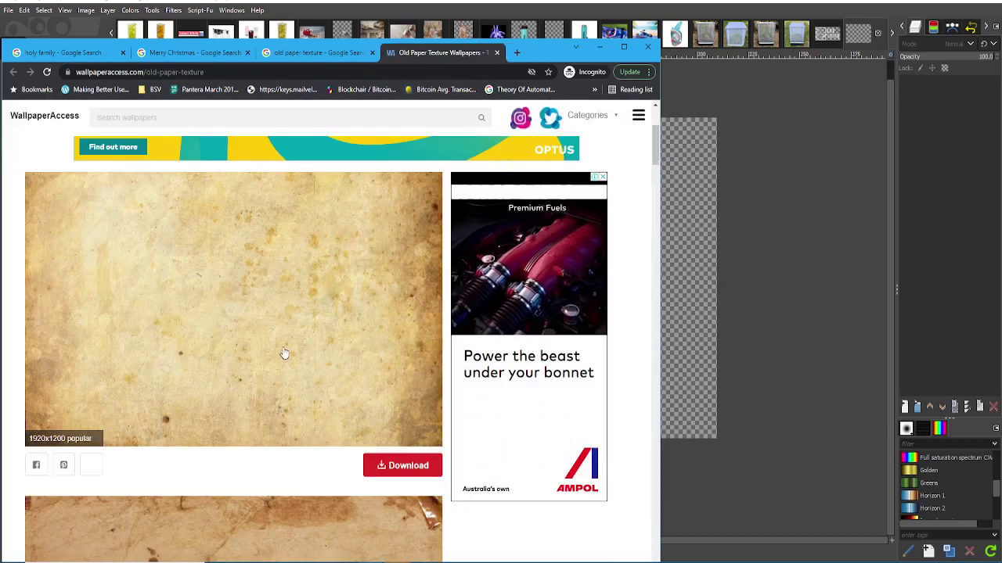
pyautogui.scroll(-2, 285, 352)
pyautogui.scroll(1, 284, 353)
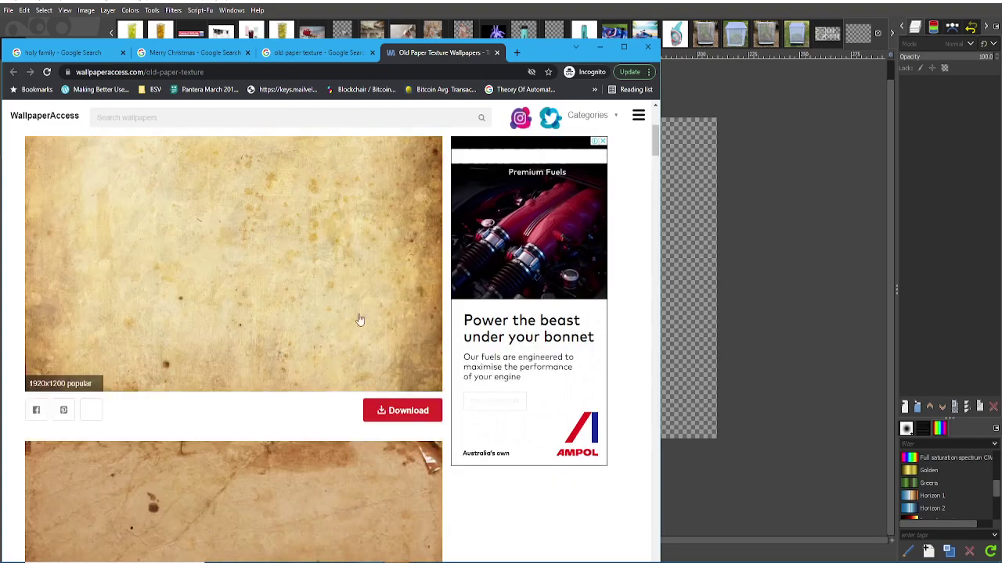
pyautogui.rightClick(342, 288)
pyautogui.click(311, 229)
pyautogui.click(311, 229)
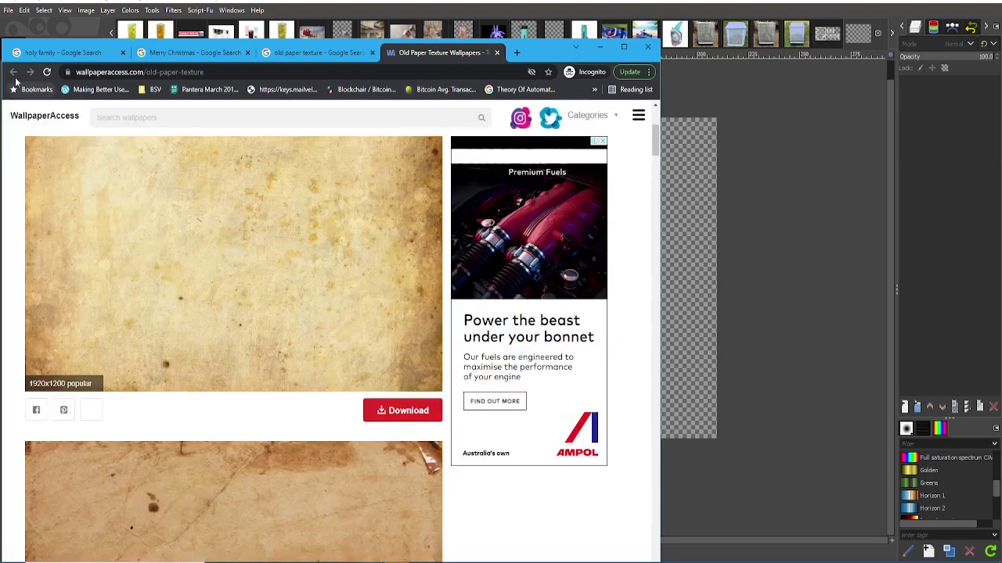
# Copy the brown texture from the old paper texture search, paste it into GIMP, and convert the floating selection to a new layer.
pyautogui.click(321, 53)
pyautogui.click(939, 107)
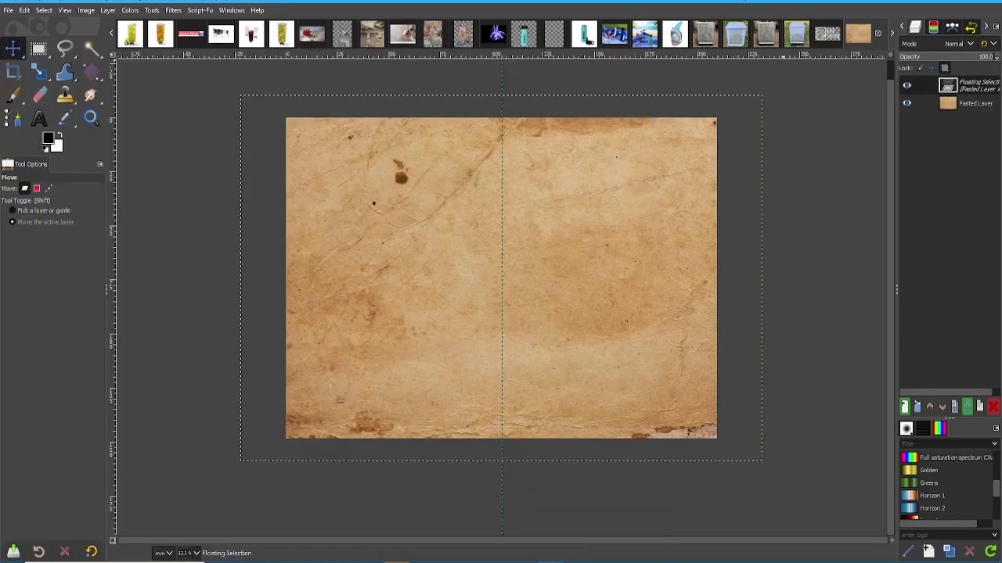
pyautogui.rightClick(939, 107)
pyautogui.click(937, 163)
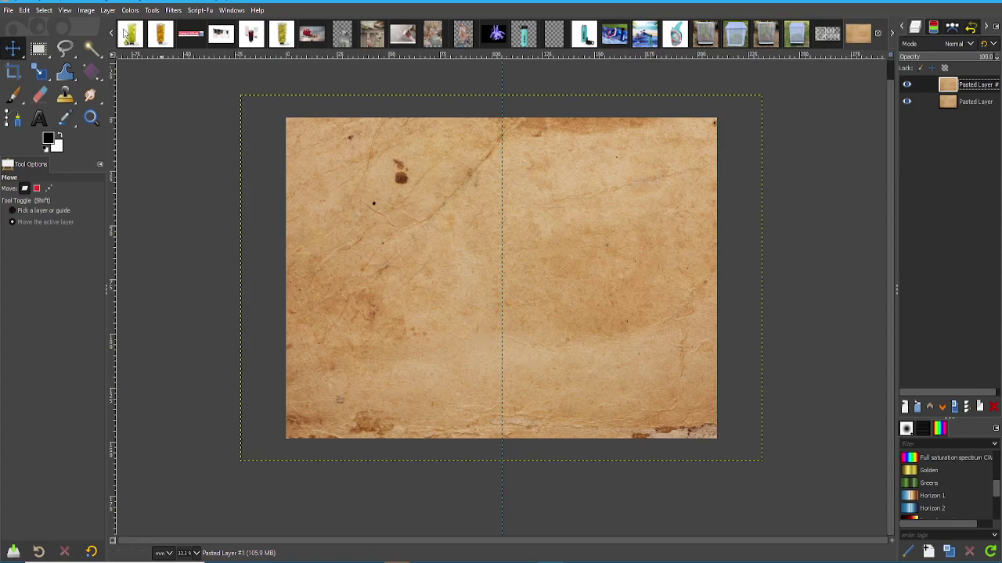
# Brighten the upper paper texture layer with Brightness-Contrast, setting Brightness to about 52.
pyautogui.keyDown('ctrl'); pyautogui.scroll(1, 392, 329); pyautogui.keyUp('ctrl')
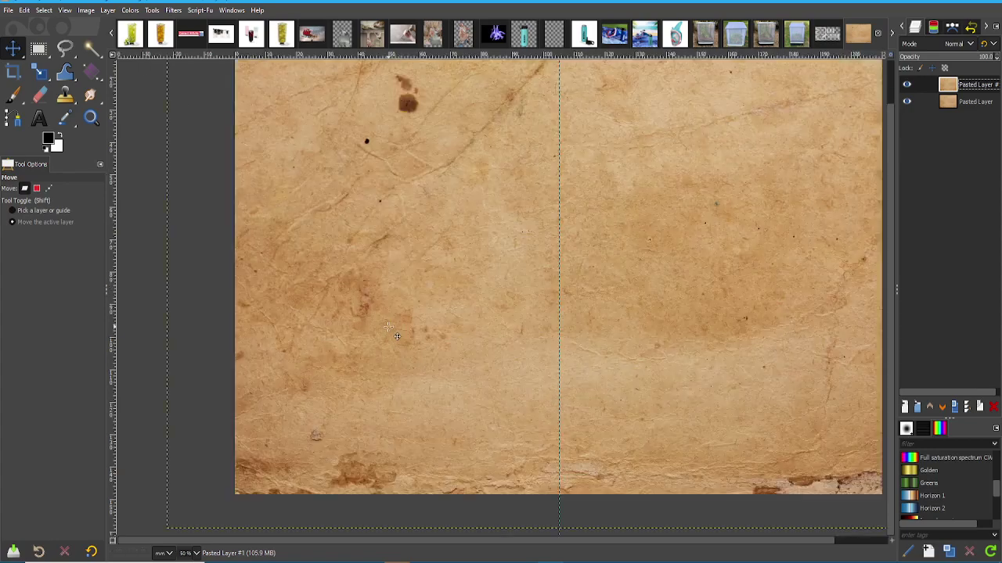
pyautogui.keyDown('ctrl'); pyautogui.scroll(-2, 399, 325); pyautogui.keyUp('ctrl')
pyautogui.keyDown('ctrl'); pyautogui.scroll(2, 470, 324); pyautogui.keyUp('ctrl')
pyautogui.keyDown('ctrl'); pyautogui.scroll(-1, 477, 326); pyautogui.keyUp('ctrl')
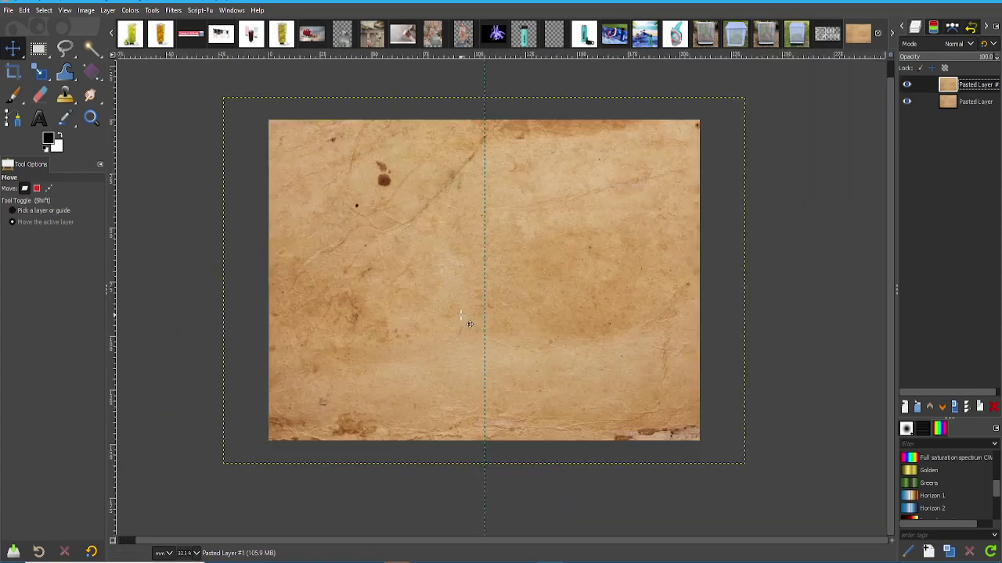
pyautogui.click(130, 10)
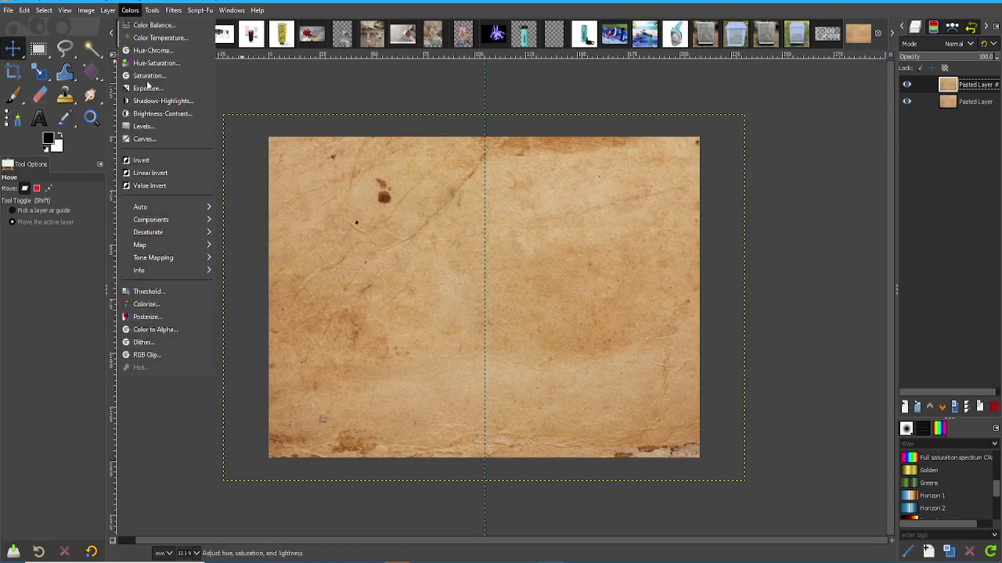
pyautogui.click(155, 125)
pyautogui.moveTo(850, 130); pyautogui.dragTo(878, 131)
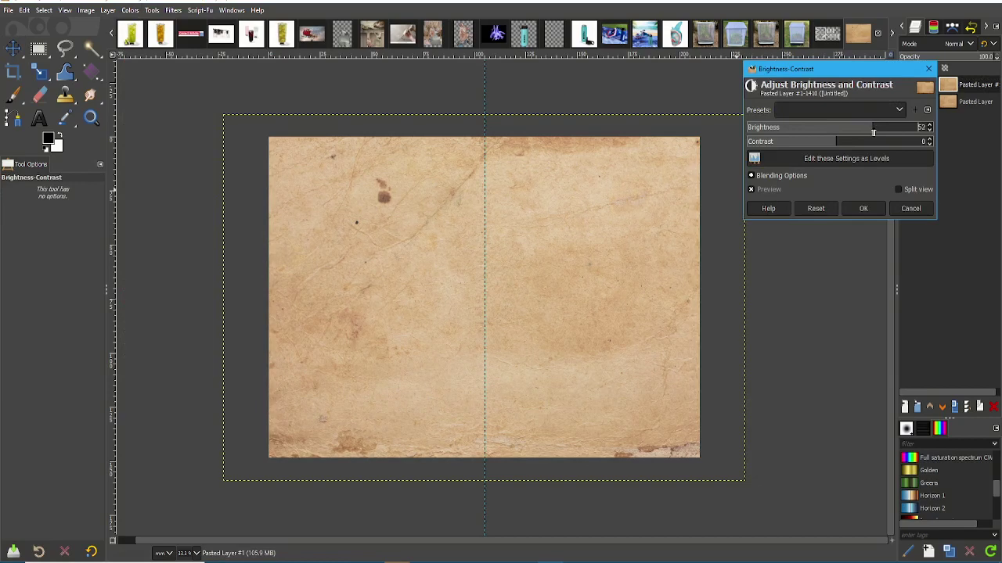
pyautogui.press('Return')
# Cover the dark stains and black spots in the paper's upper-left area with cloned clean texture.
pyautogui.keyDown('ctrl'); pyautogui.scroll(1, 481, 300); pyautogui.keyUp('ctrl')
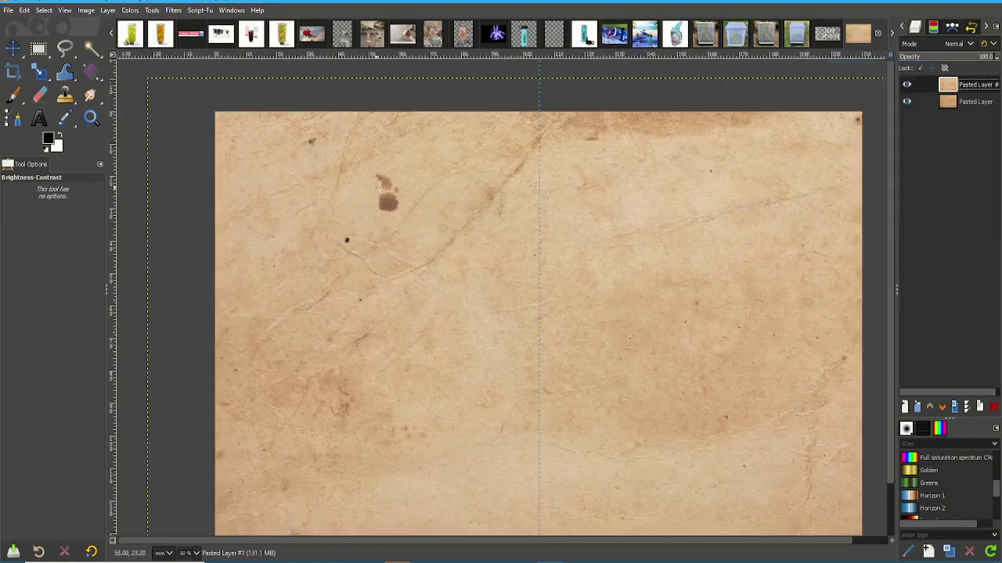
pyautogui.click(65, 94)
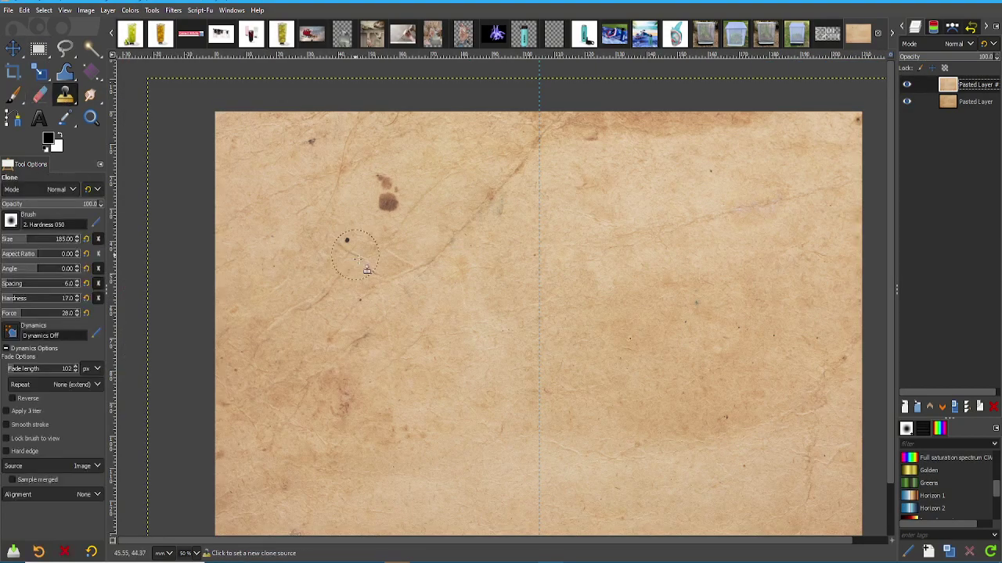
pyautogui.keyDown('ctrl'); pyautogui.click(313, 262); pyautogui.keyUp('ctrl')
pyautogui.moveTo(388, 206); pyautogui.dragTo(403, 188)
pyautogui.scroll(-2, 435, 203)
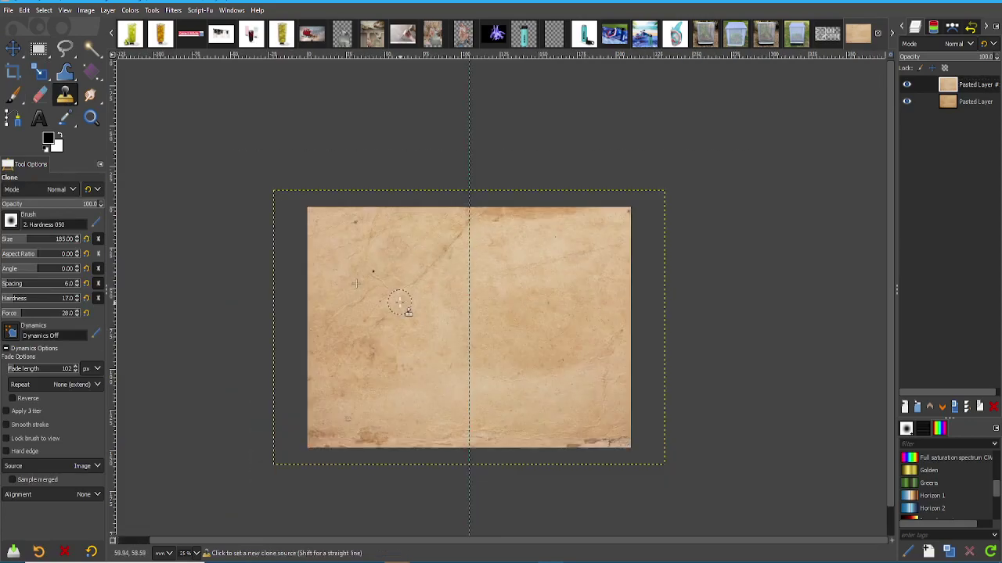
pyautogui.scroll(3, 397, 303)
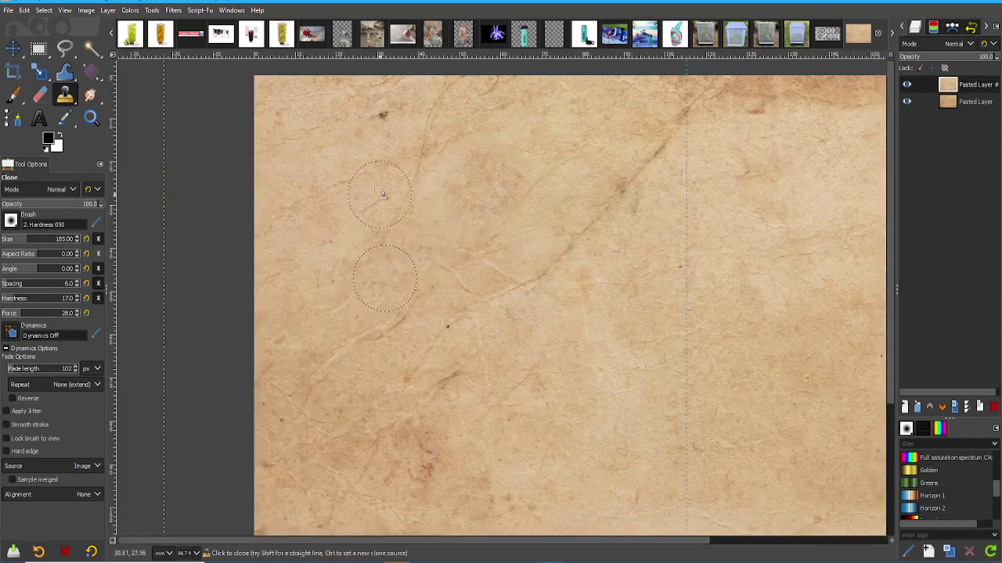
pyautogui.scroll(-2, 409, 246)
pyautogui.scroll(-1, 409, 246)
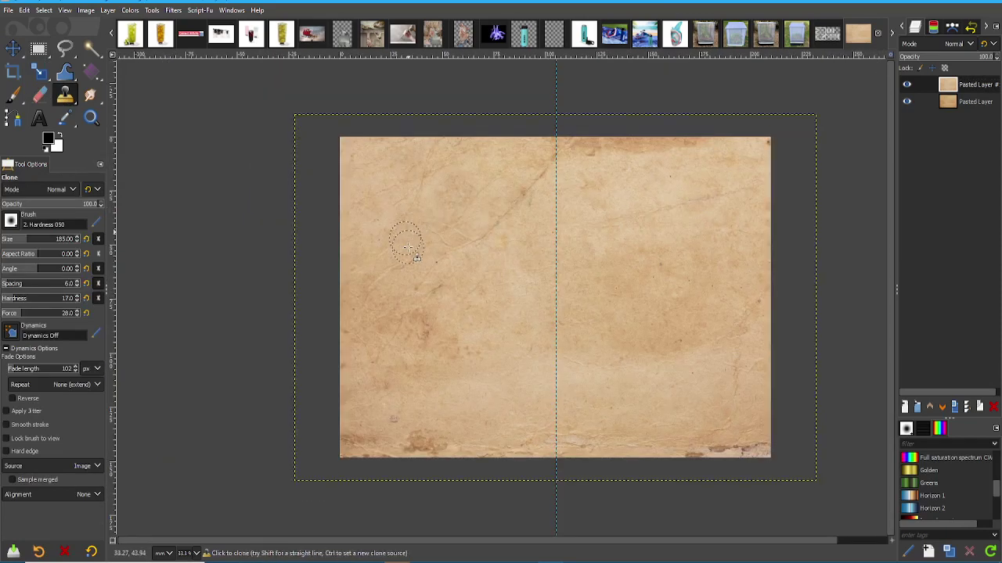
pyautogui.keyDown('ctrl'); pyautogui.click(404, 237); pyautogui.keyUp('ctrl')
# Switch to the Chrome window's holy family search and copy the enlarged painting of Joseph, Mary and the child.
pyautogui.moveTo(370, 562)
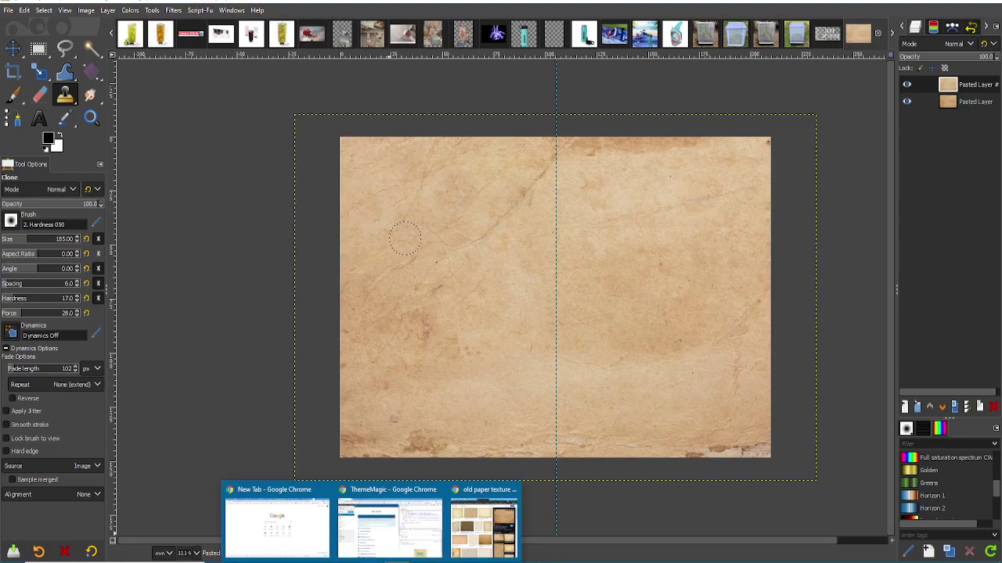
pyautogui.click(483, 520)
pyautogui.click(182, 55)
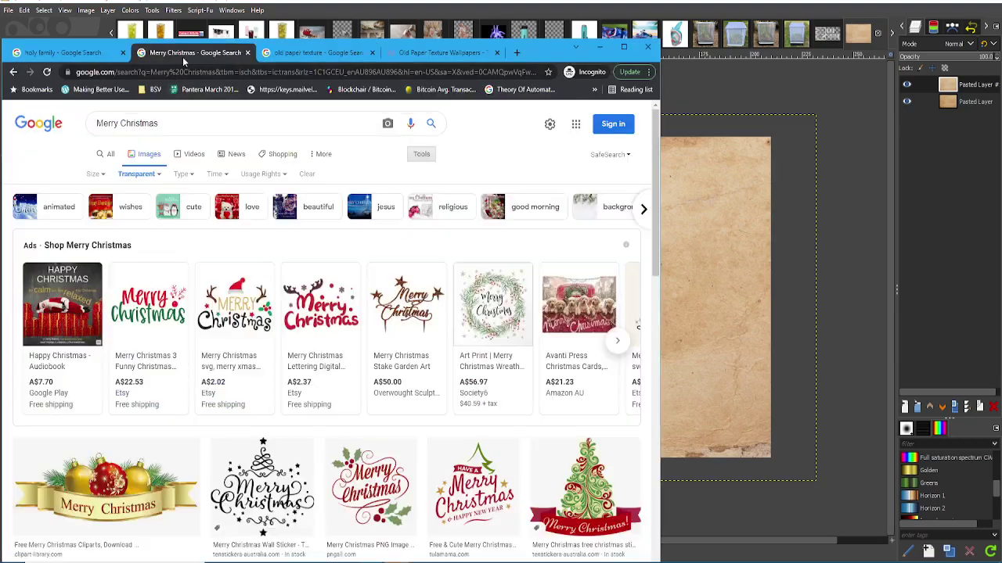
pyautogui.click(83, 54)
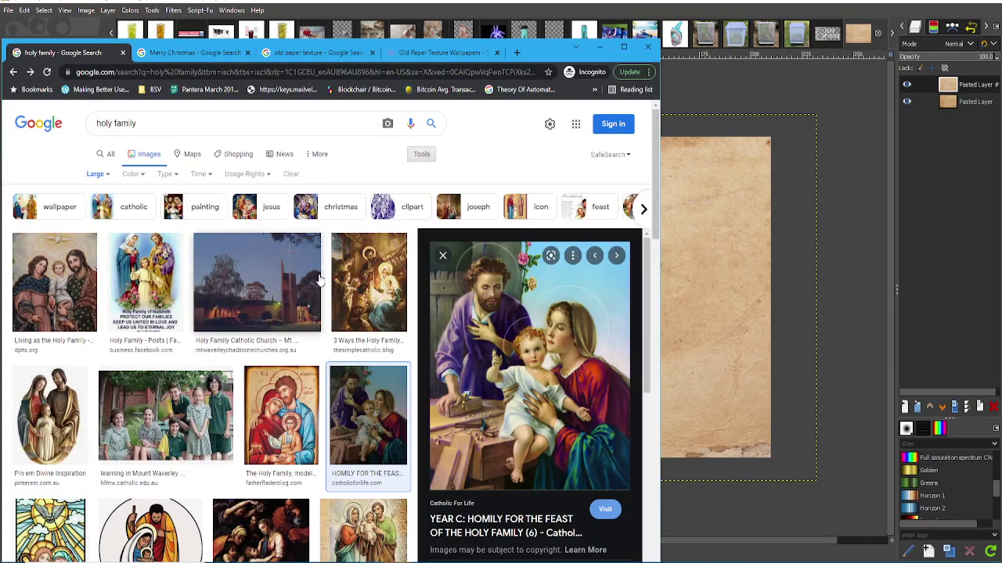
pyautogui.scroll(-1, 319, 282)
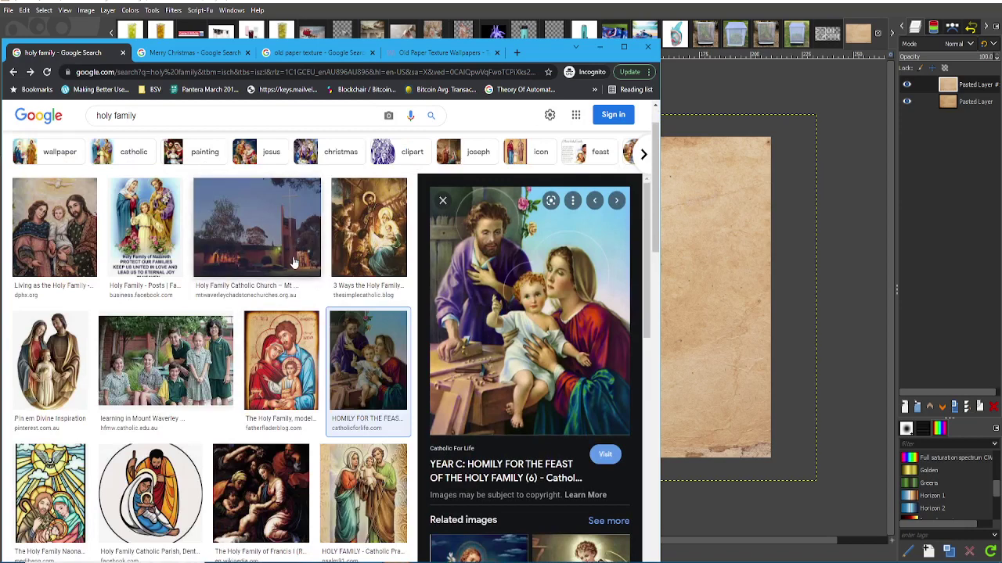
pyautogui.rightClick(536, 302)
pyautogui.click(572, 430)
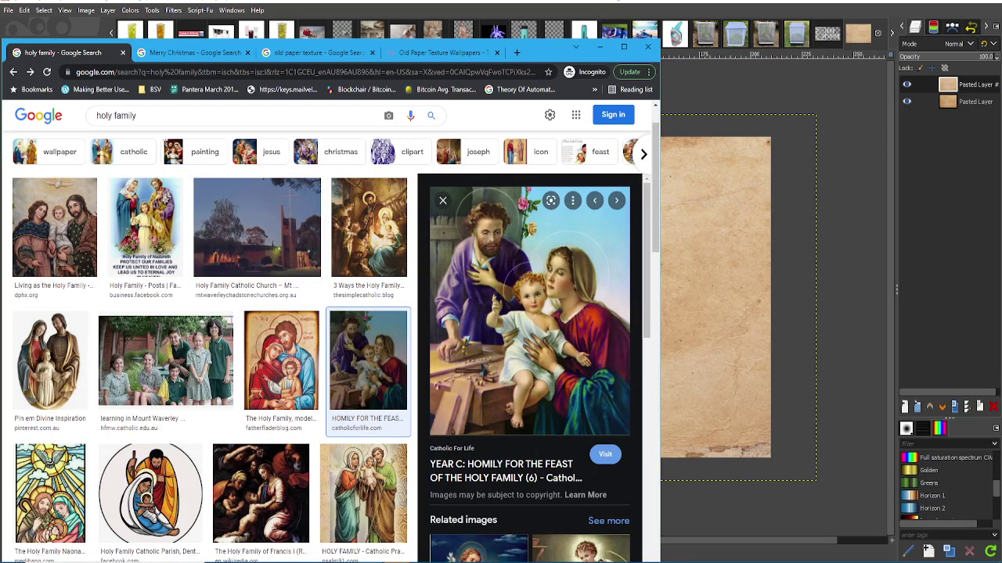
# Return to GIMP, paste the Holy Family painting, and convert the floating selection to a new layer.
pyautogui.click(591, 16)
pyautogui.hotkey('ctrl', 'v')
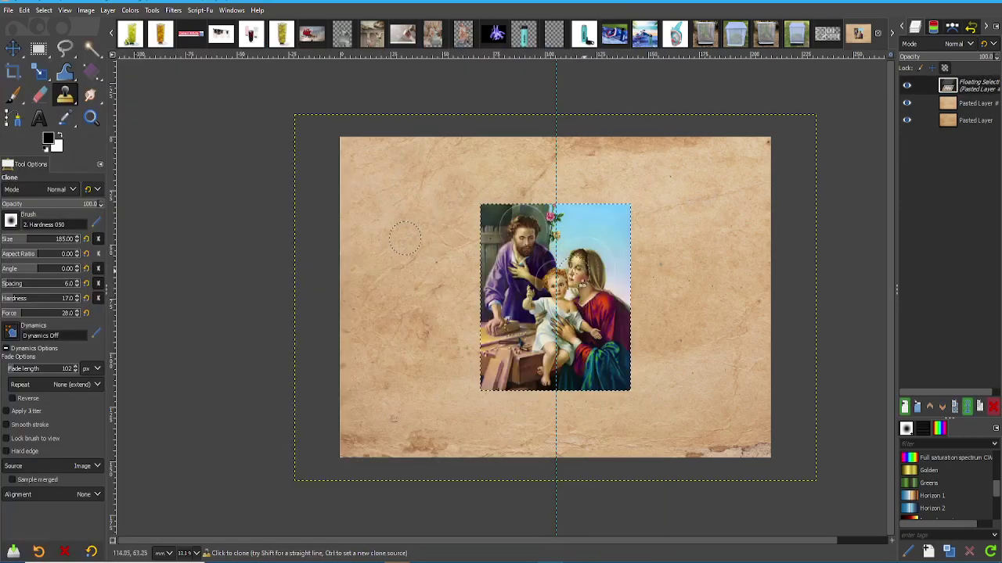
pyautogui.rightClick(978, 88)
pyautogui.click(939, 167)
# Move the Holy Family painting layer onto the left half of the page, between the page edge and the centre guide.
pyautogui.click(3, 48)
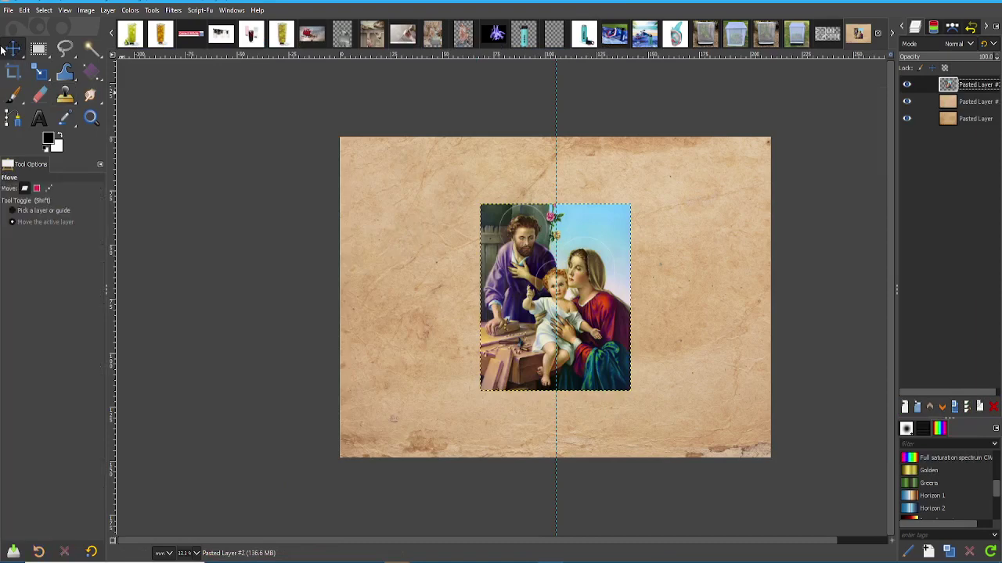
pyautogui.moveTo(593, 315); pyautogui.dragTo(483, 317)
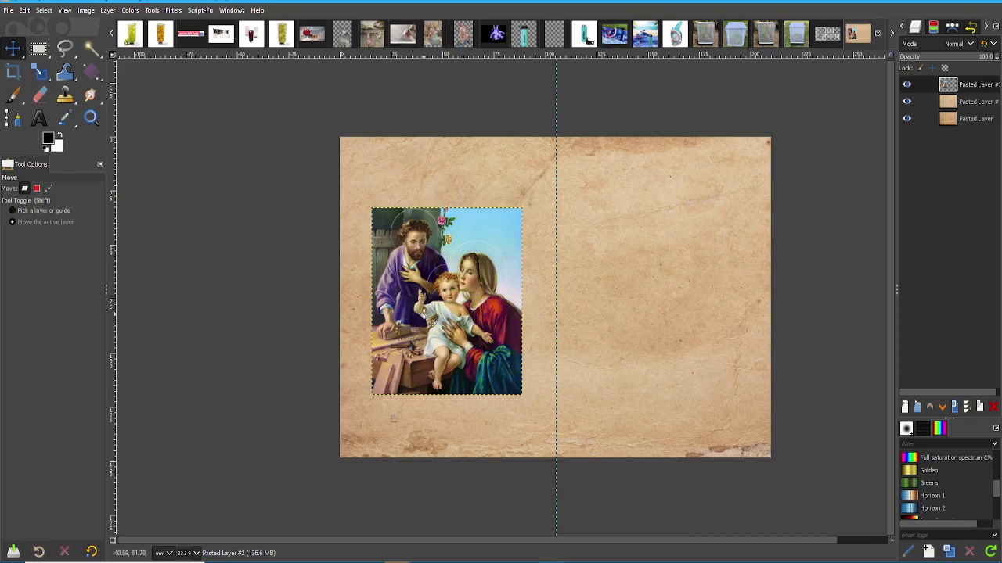
pyautogui.scroll(2, 429, 313)
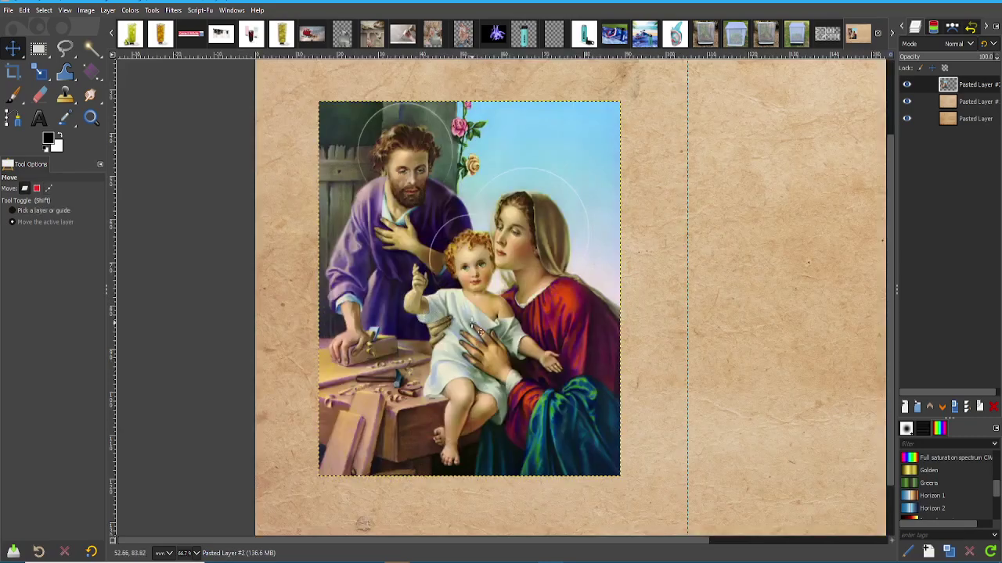
pyautogui.moveTo(478, 329); pyautogui.dragTo(481, 331)
# Select the entire canvas with the Holy Family painting layer active.
pyautogui.scroll(-2, 472, 324)
pyautogui.scroll(2, 447, 359)
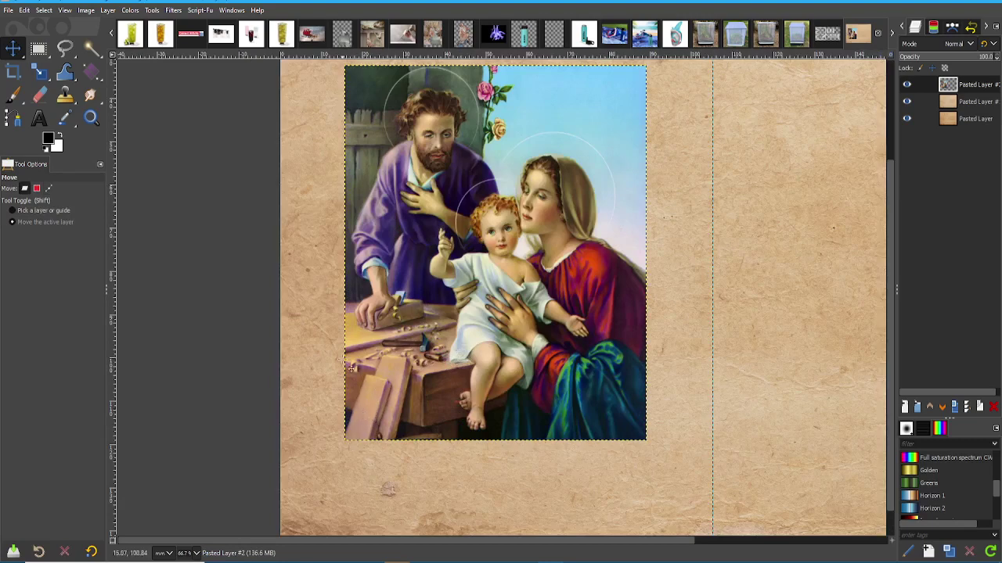
pyautogui.scroll(3, 351, 337)
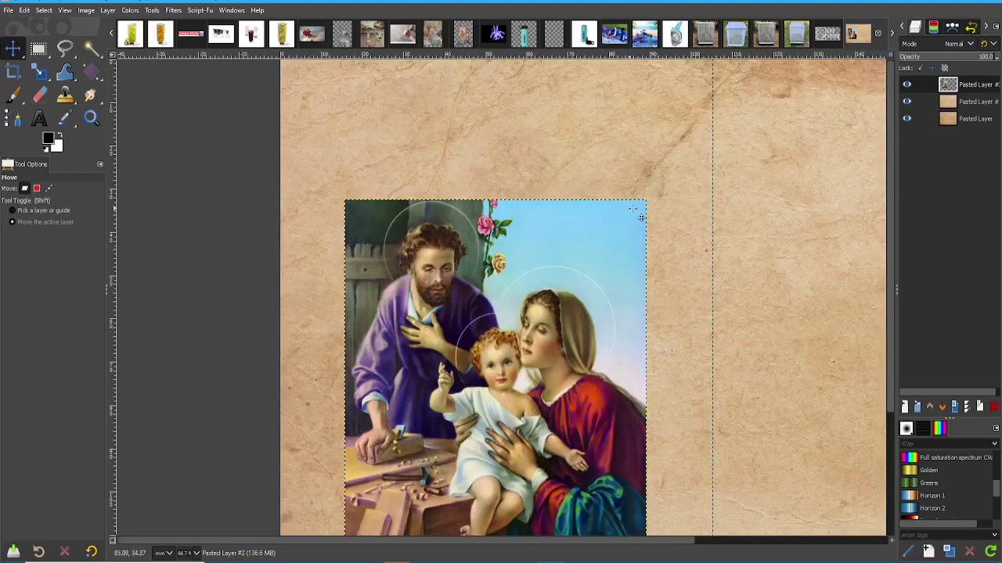
pyautogui.scroll(-3, 649, 317)
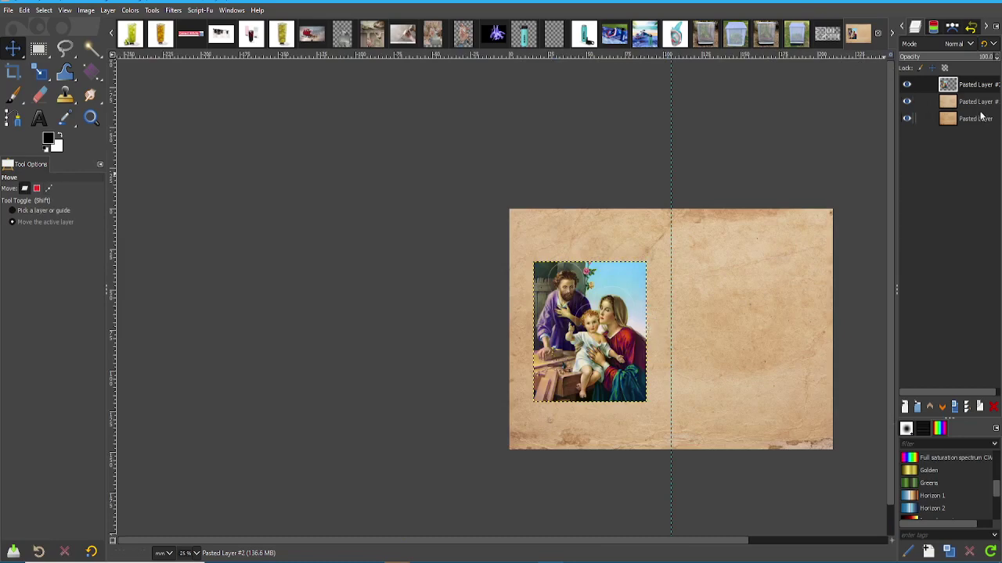
pyautogui.scroll(3, 614, 419)
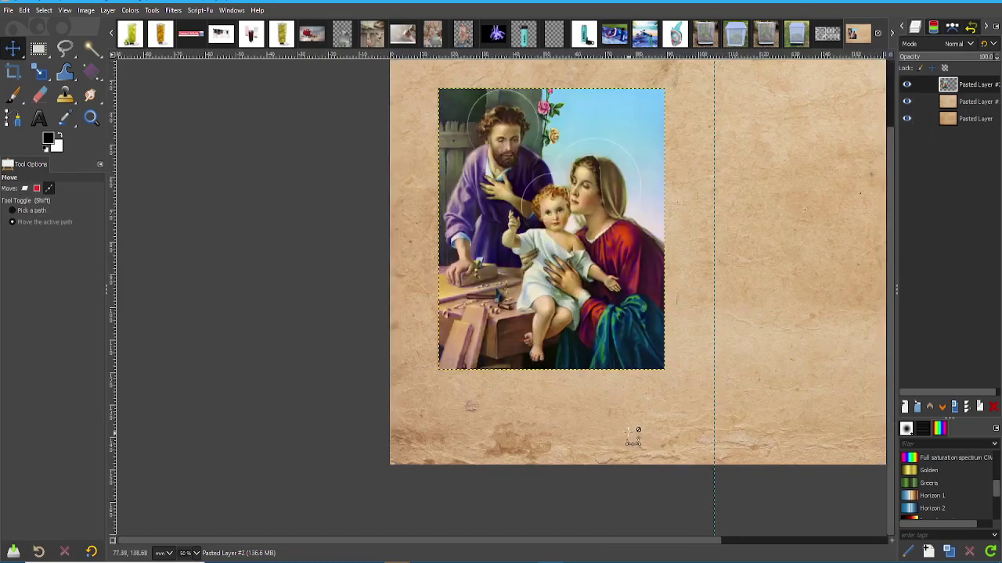
pyautogui.scroll(-1, 509, 412)
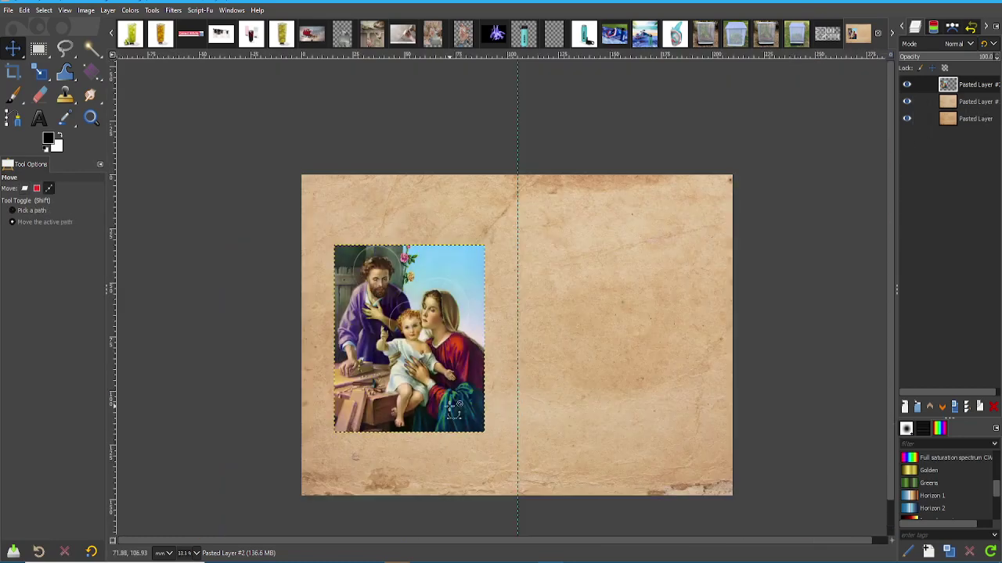
pyautogui.hotkey('ctrl', 'a')
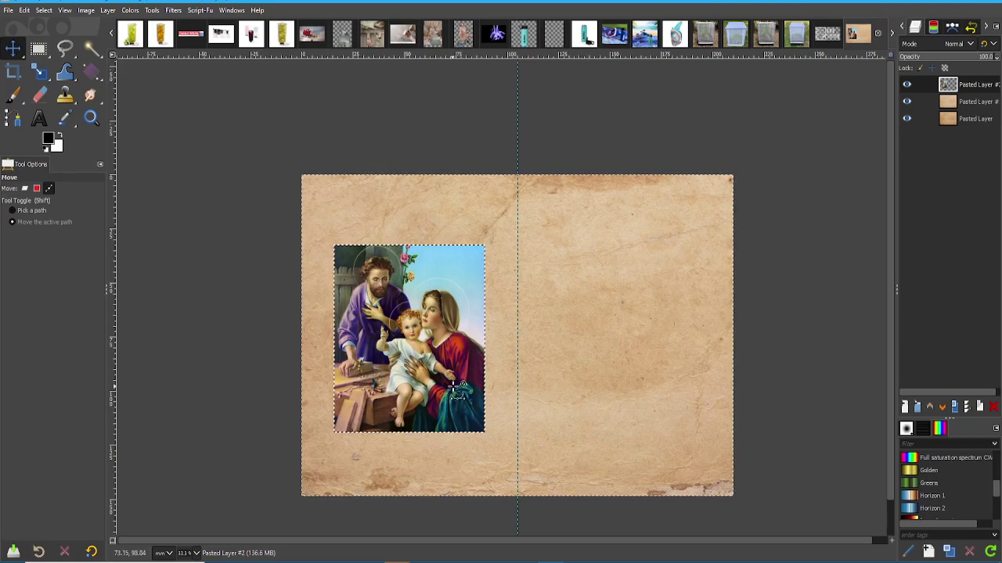
# Clear the canvas selection and leave the Holy Family painting layer active for moving whole layers.
pyautogui.press('m')
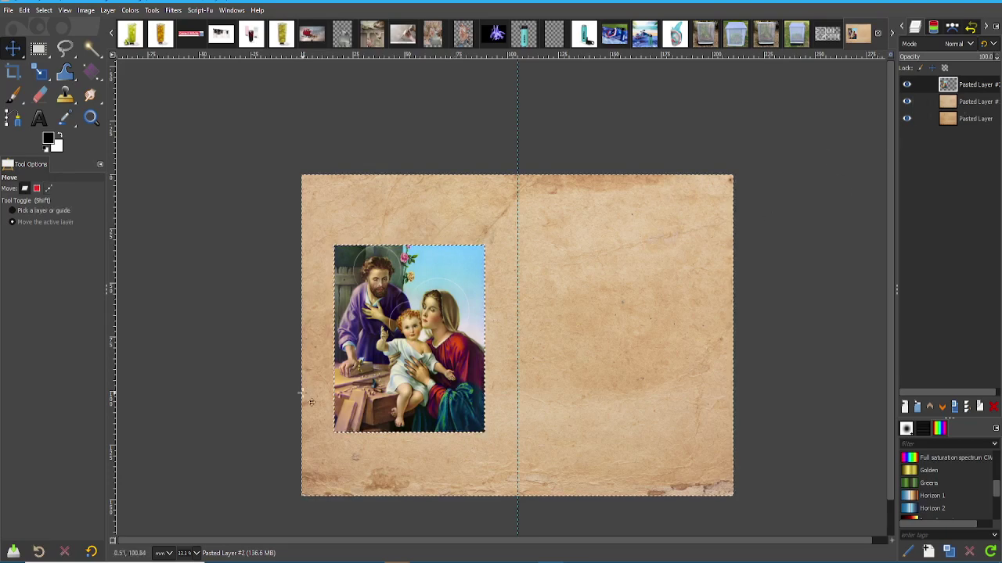
pyautogui.click(43, 10)
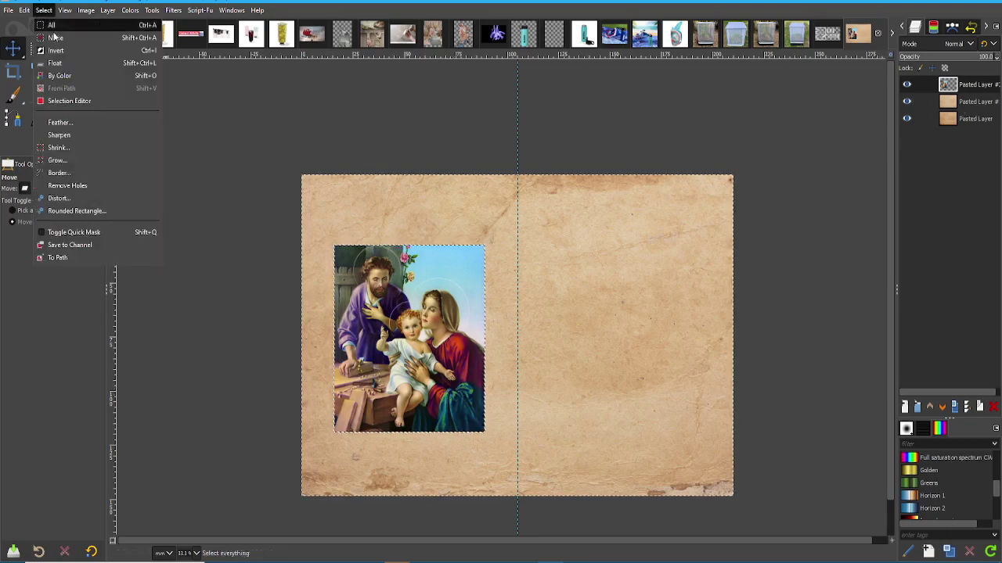
pyautogui.click(67, 37)
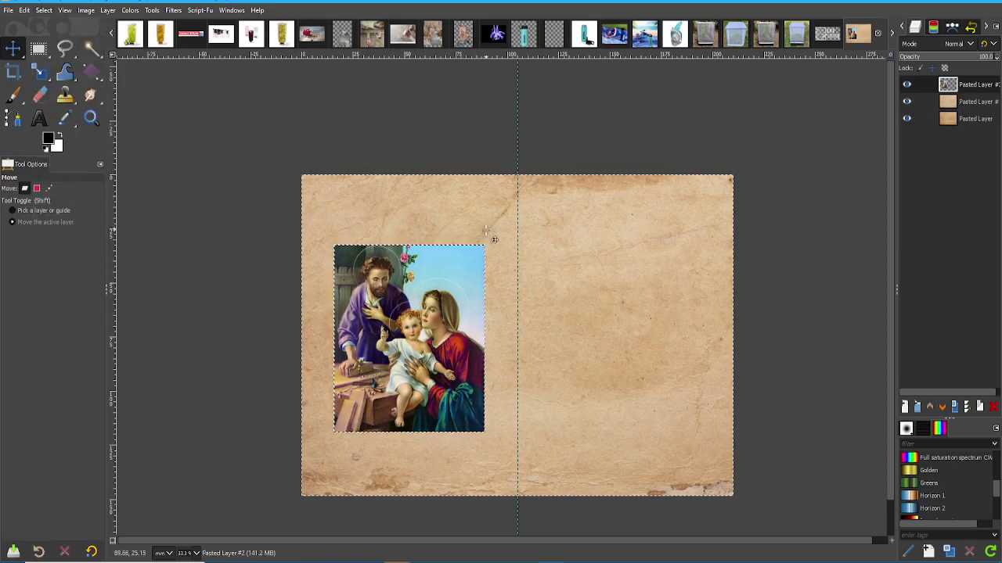
pyautogui.click(981, 107)
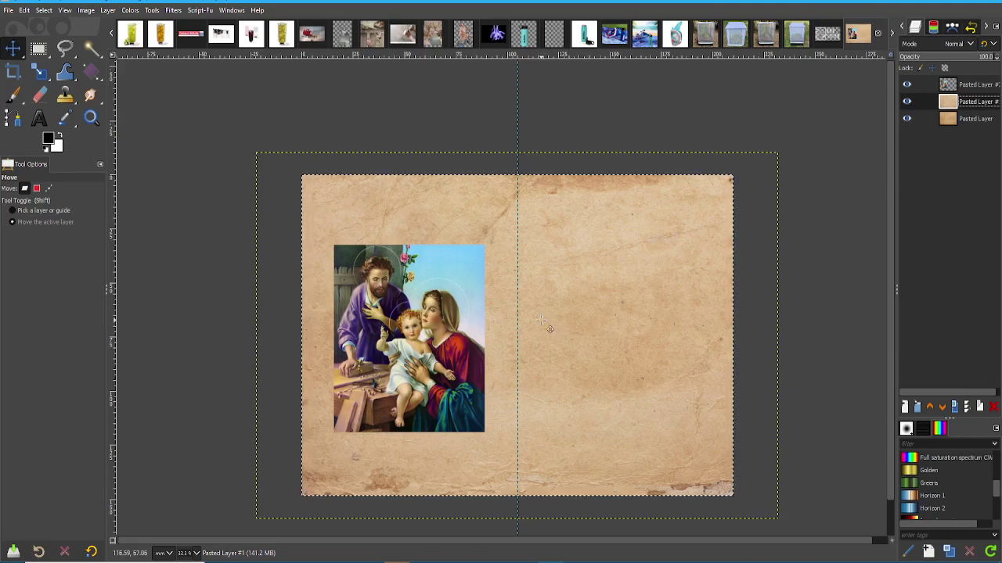
pyautogui.click(994, 90)
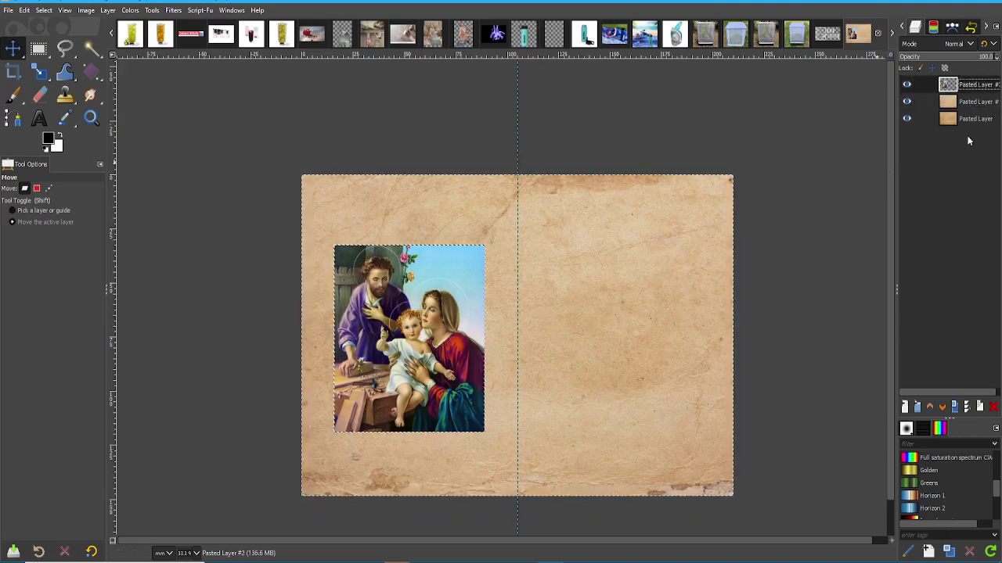
pyautogui.click(971, 103)
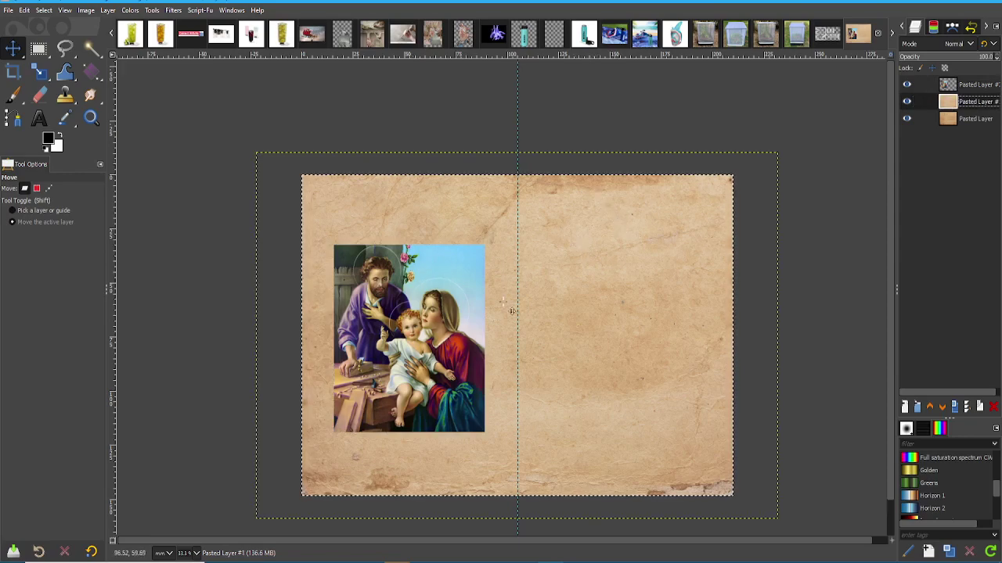
pyautogui.press('pageup')
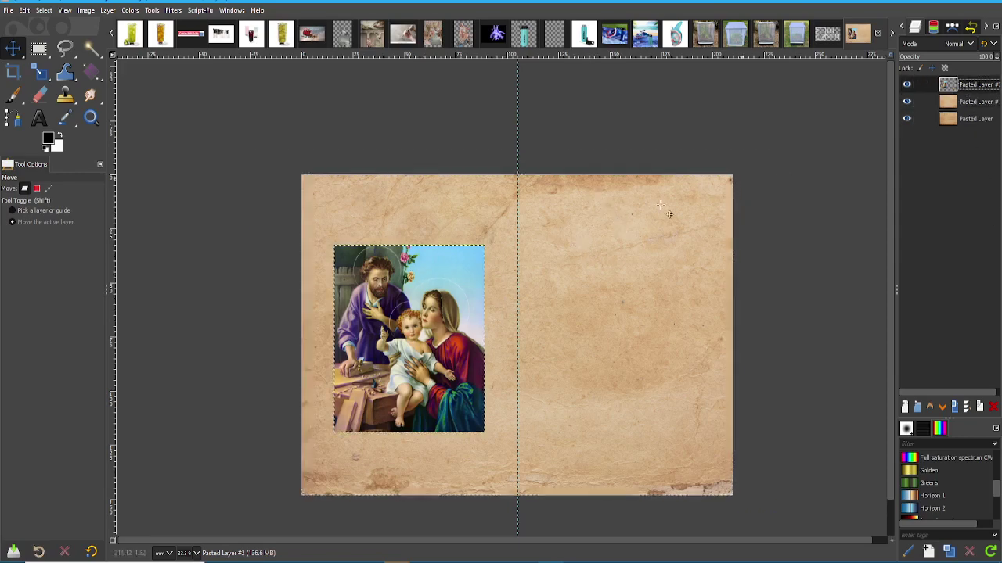
# Create a selection from the alpha channel of the Holy Family painting layer.
pyautogui.scroll(1, 292, 365)
pyautogui.scroll(1, 335, 365)
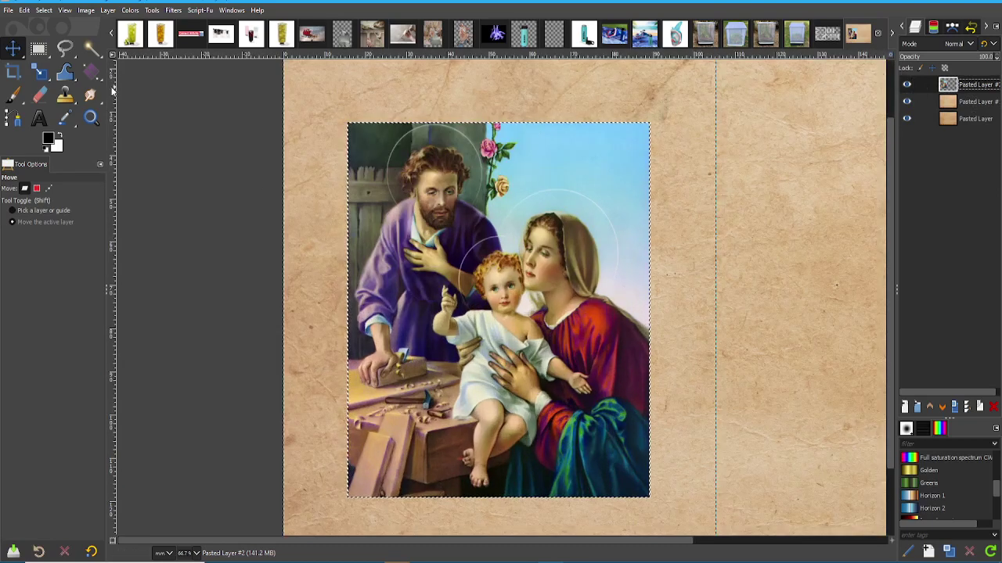
pyautogui.click(38, 48)
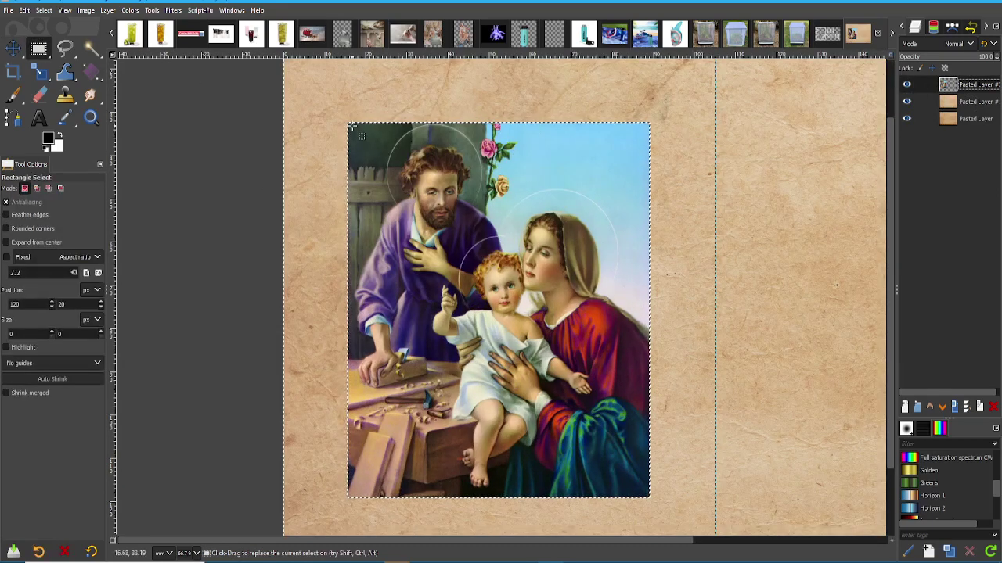
pyautogui.rightClick(974, 91)
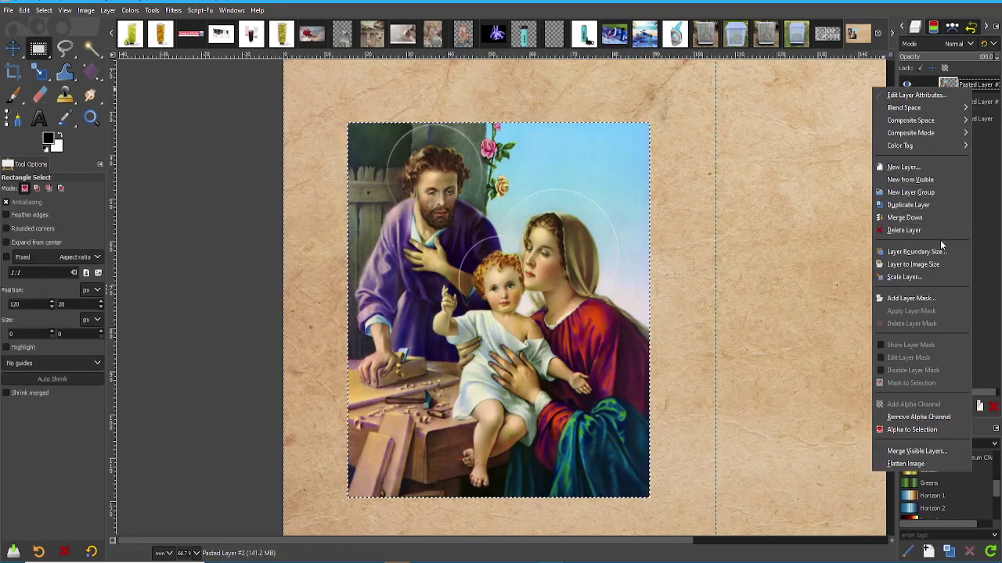
pyautogui.click(912, 430)
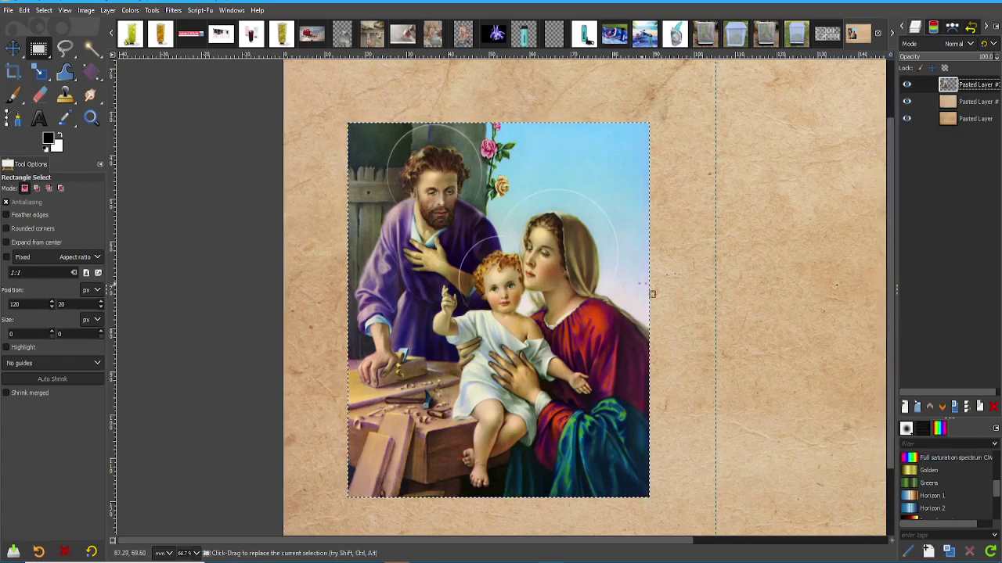
# Activate the upper old paper layer and invert the selection so it covers everything outside the painting.
pyautogui.click(973, 102)
pyautogui.scroll(-2, 586, 243)
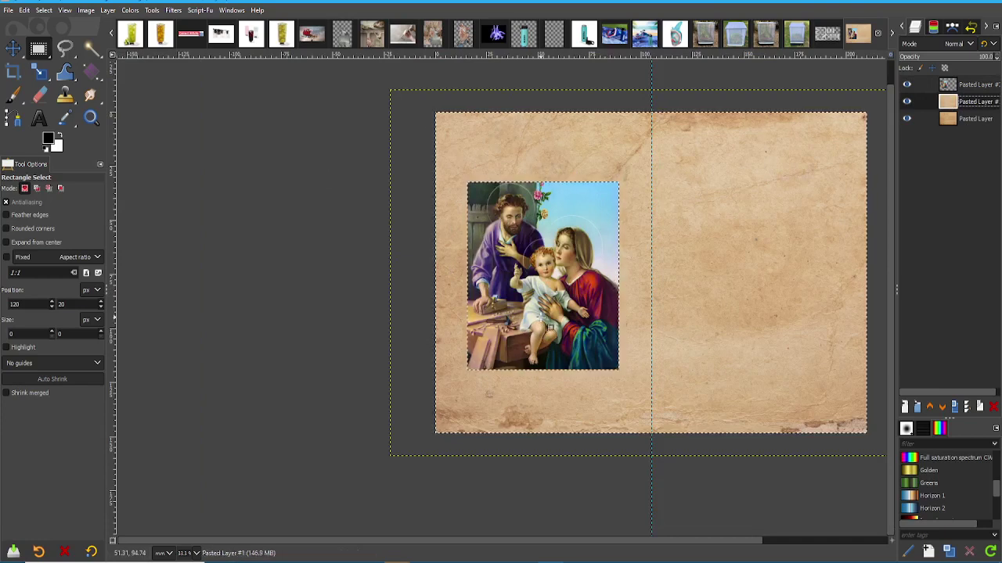
pyautogui.click(44, 10)
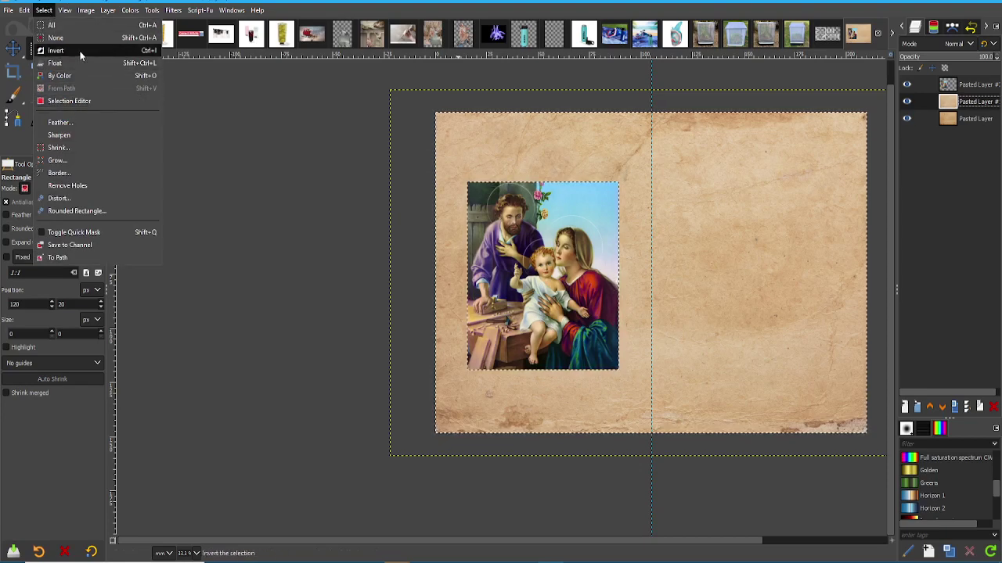
pyautogui.click(117, 48)
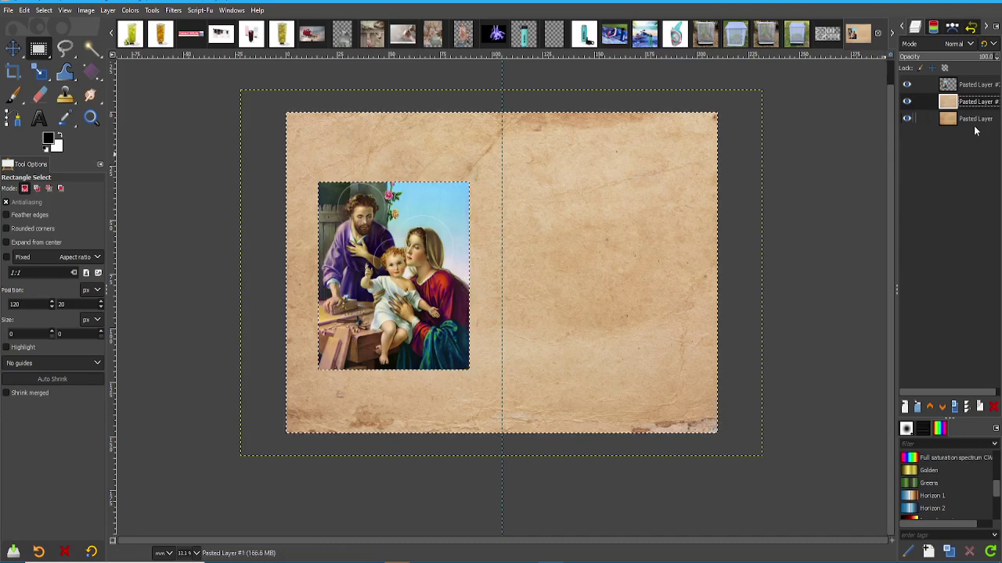
# Copy the selected paper area, paste it and convert the floating selection to a new layer.
pyautogui.hotkey('ctrl', 'c')
pyautogui.hotkey('ctrl', 'v')
pyautogui.rightClick(970, 108)
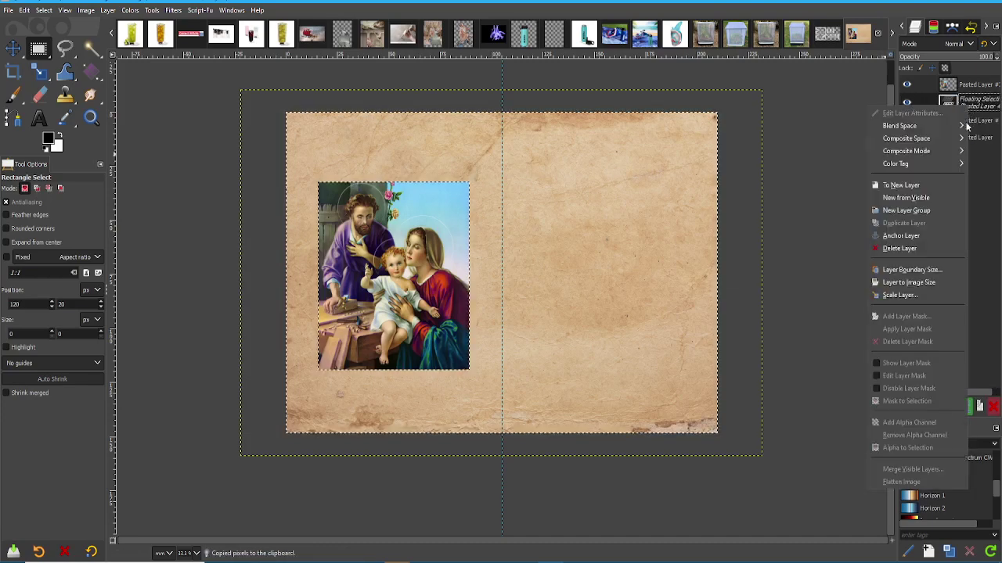
pyautogui.click(927, 187)
# Hide the two full old paper layers and move the cut-out paper layer above the Holy Family painting.
pyautogui.click(905, 119)
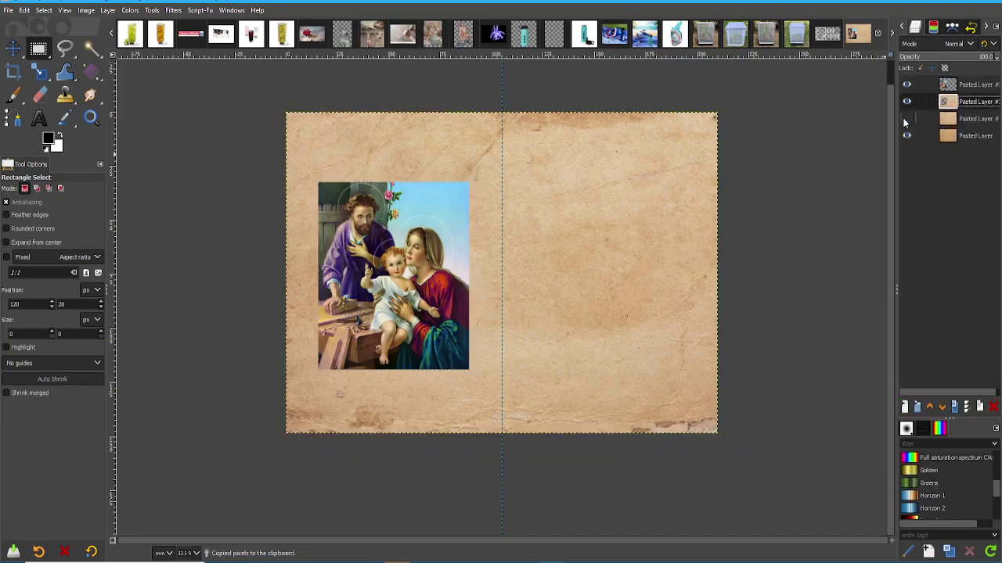
pyautogui.click(906, 84)
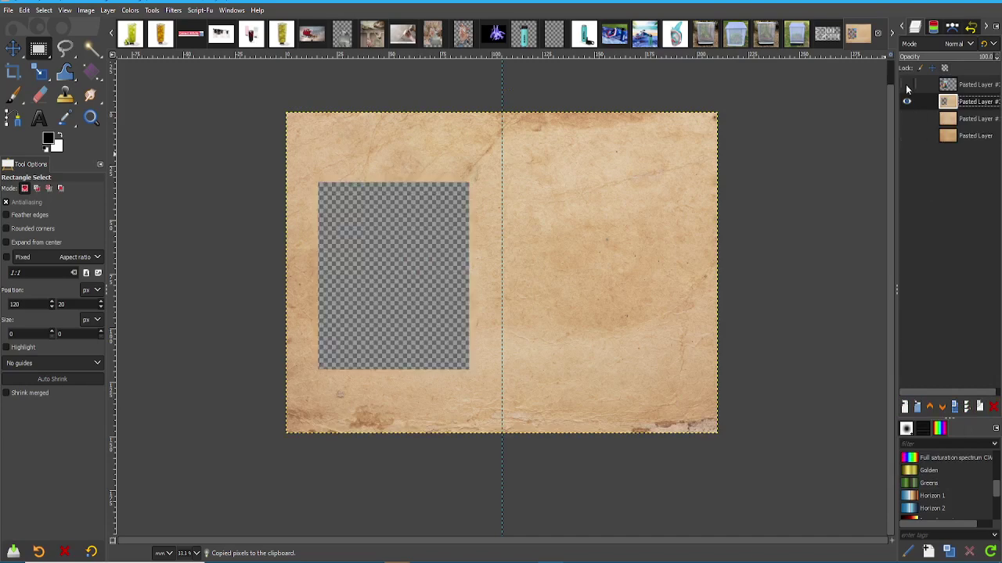
pyautogui.click(907, 85)
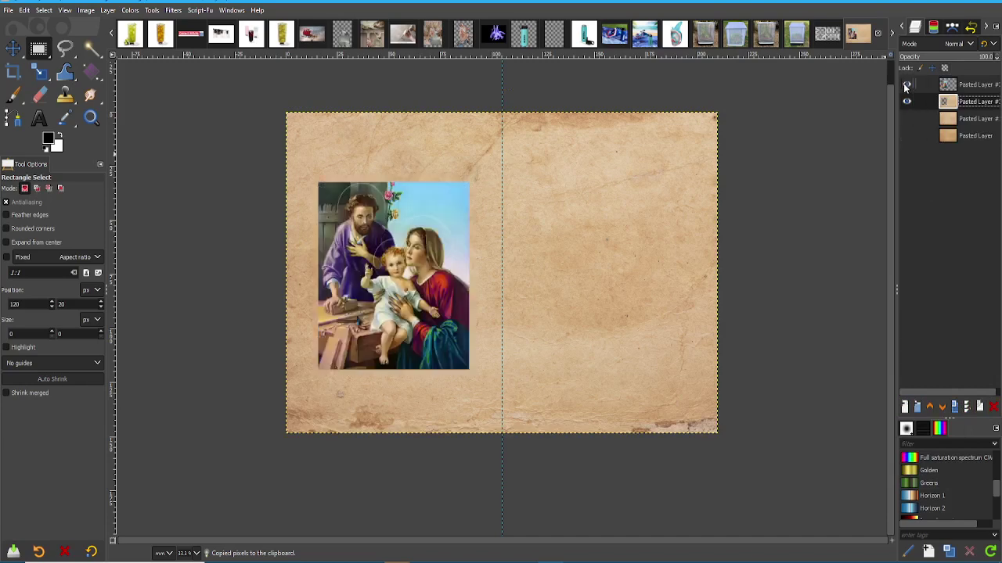
pyautogui.moveTo(983, 102); pyautogui.dragTo(979, 88)
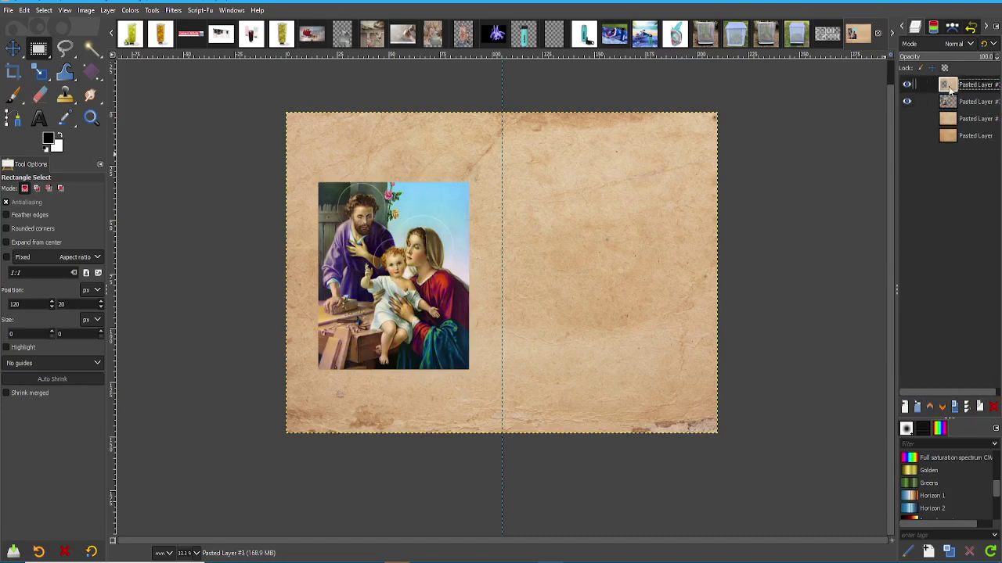
# Start the Drop Shadow filter on the cut-out paper layer with its preview enabled.
pyautogui.click(133, 11)
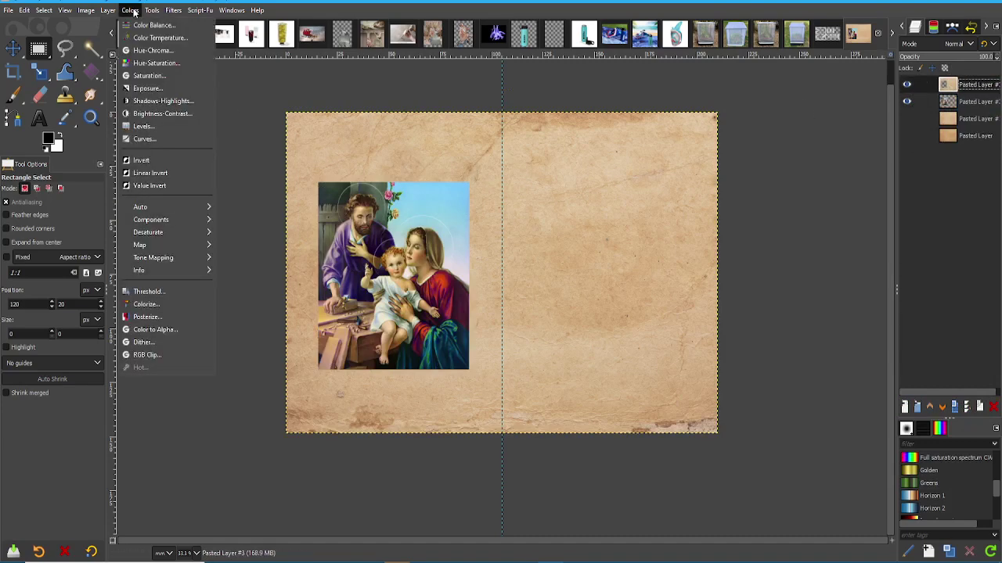
pyautogui.click(173, 10)
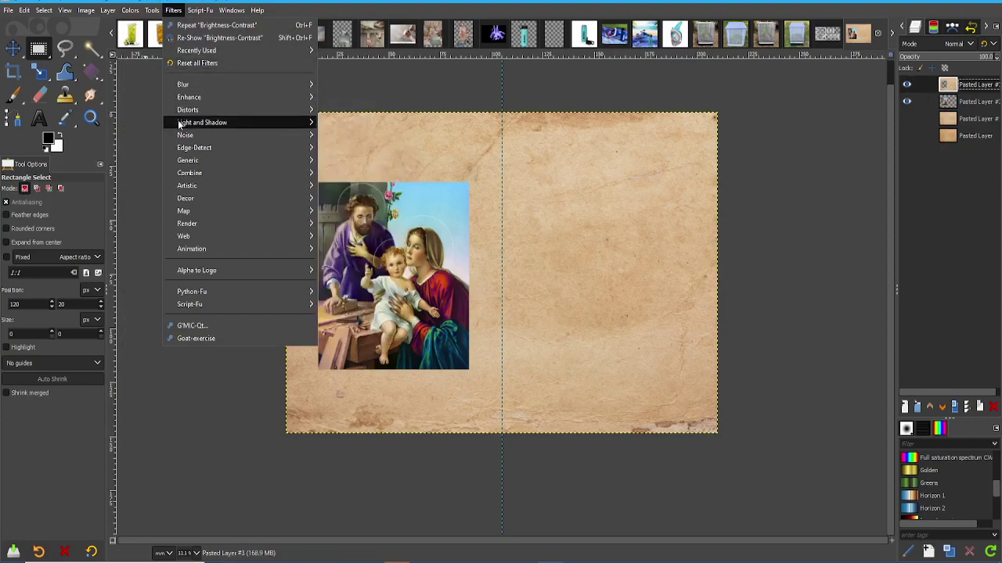
pyautogui.moveTo(177, 122)
pyautogui.click(360, 206)
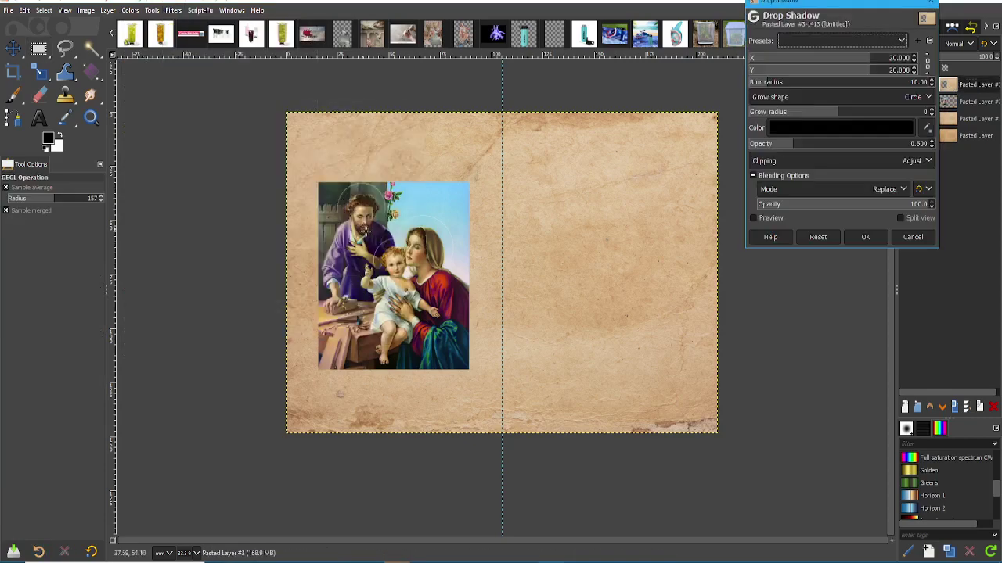
pyautogui.scroll(2, 327, 274)
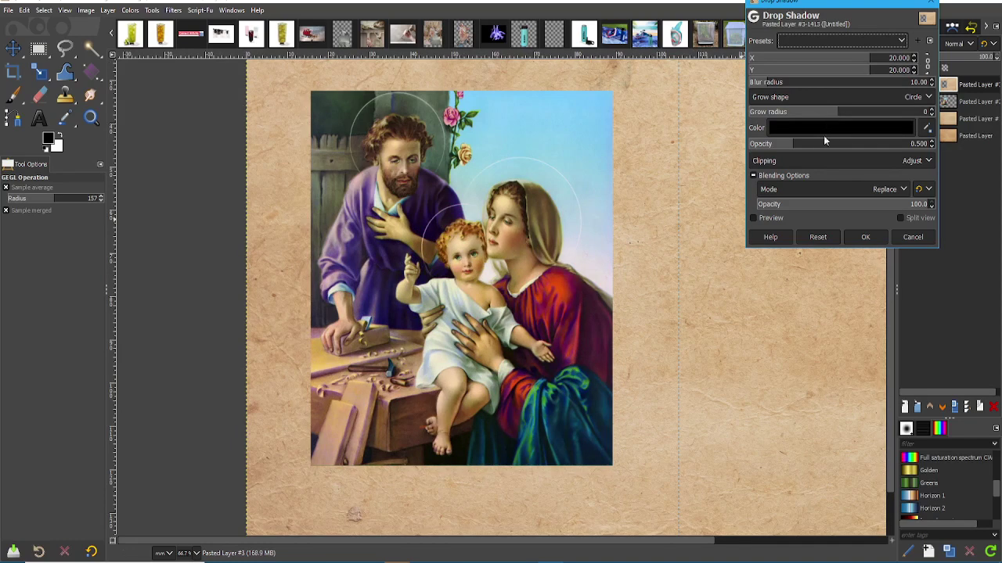
pyautogui.click(771, 219)
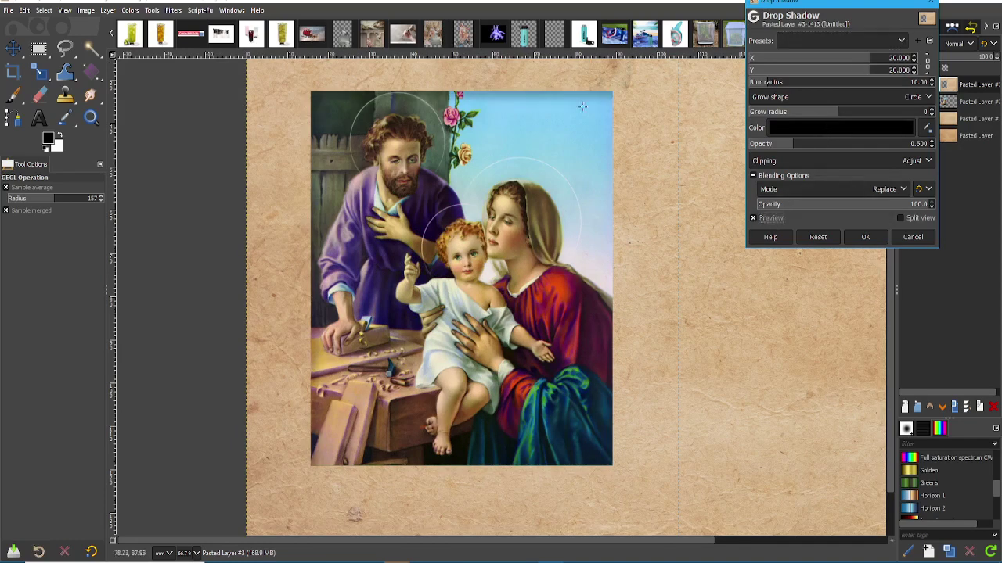
# Apply the drop shadow with X and Y offsets 4.387, blur radius 6.97, grow radius 18, shadow opacity 1.570 and blending opacity 66.5.
pyautogui.moveTo(868, 70); pyautogui.dragTo(838, 73)
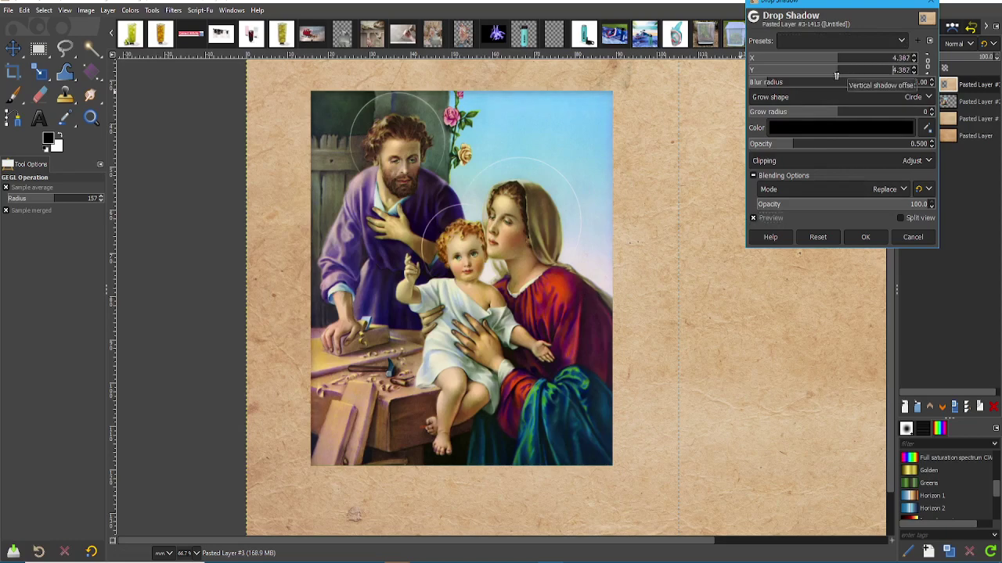
pyautogui.moveTo(775, 83)
pyautogui.mouseDown()
pyautogui.moveTo(753, 84)
pyautogui.moveTo(763, 85)
pyautogui.mouseUp()
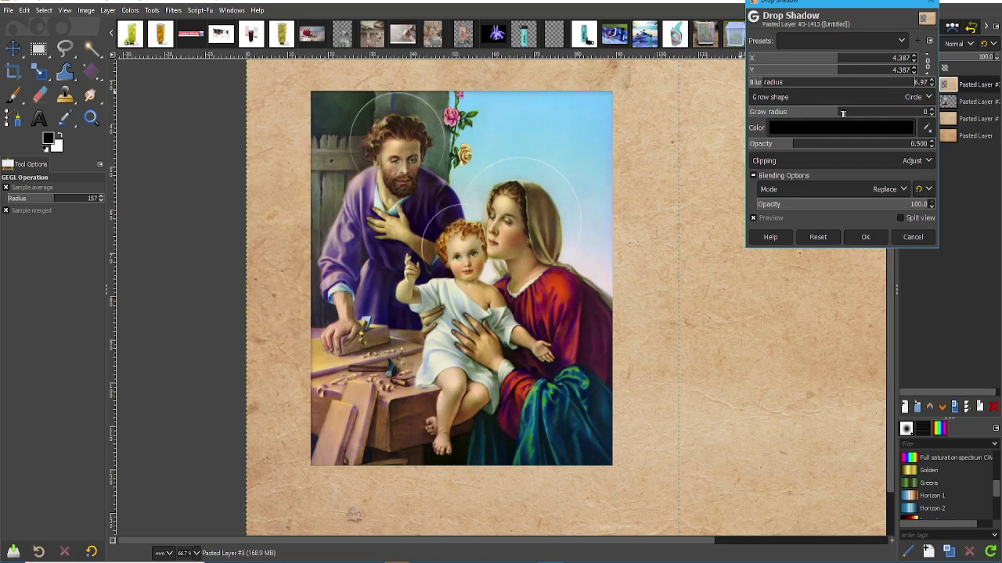
pyautogui.moveTo(856, 111); pyautogui.dragTo(890, 115)
pyautogui.click(870, 116)
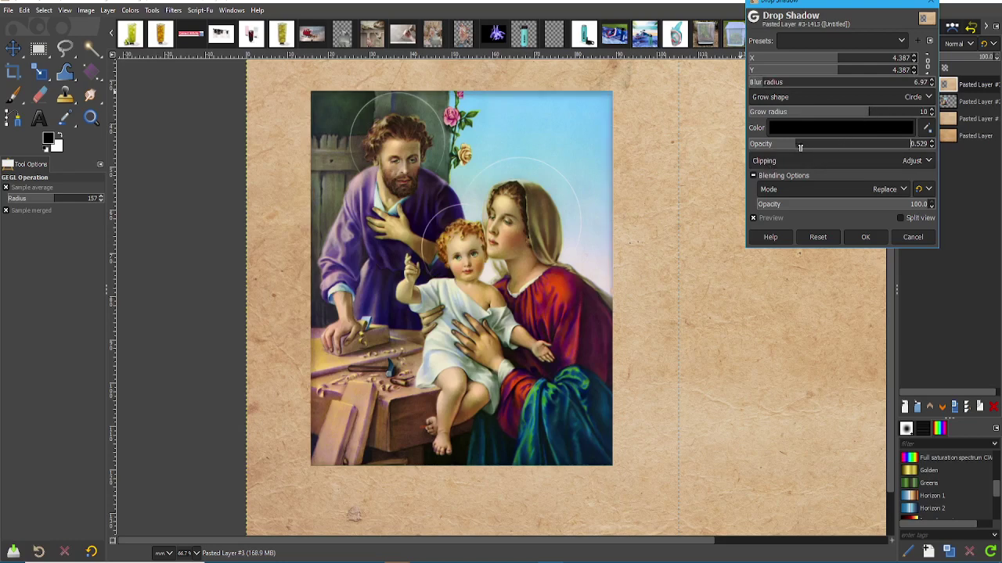
pyautogui.moveTo(800, 147); pyautogui.dragTo(890, 154)
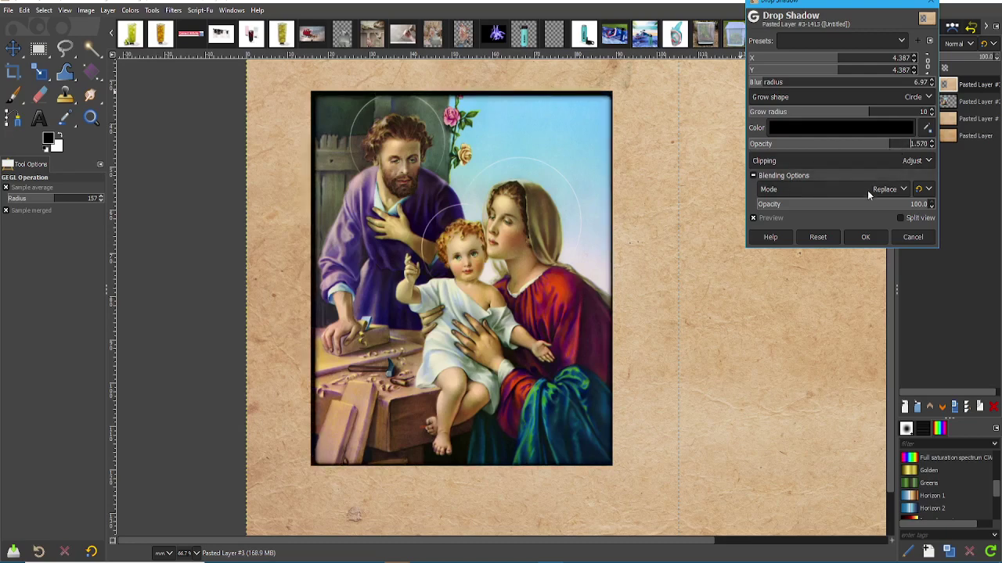
pyautogui.moveTo(901, 207); pyautogui.dragTo(872, 216)
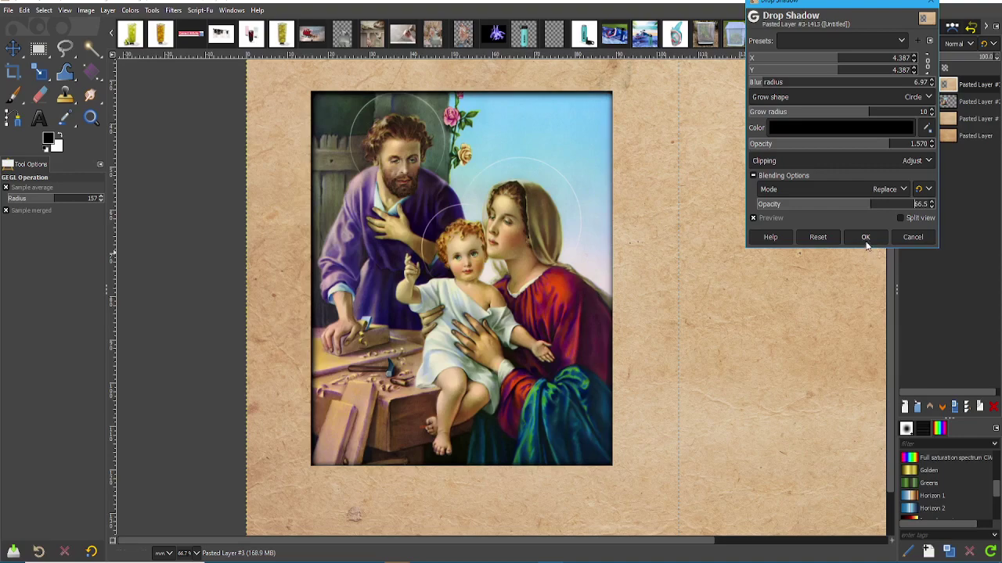
pyautogui.click(864, 237)
# Examine the inner shadow around the painting's edges and the surrounding paper at different zoom levels.
pyautogui.press('-')
pyautogui.scroll(1, 393, 207)
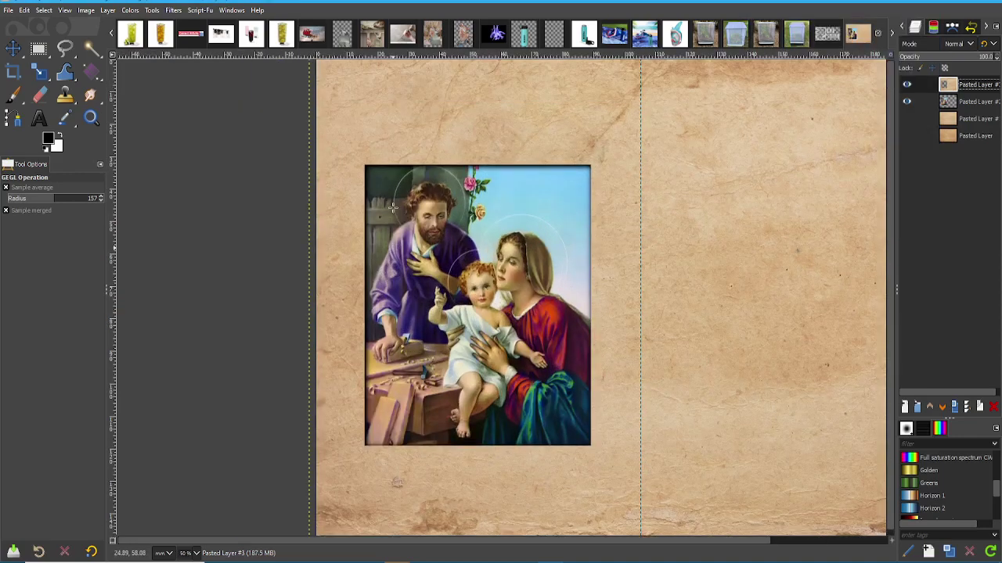
pyautogui.press('-')
pyautogui.scroll(1, 407, 200)
pyautogui.press('+')
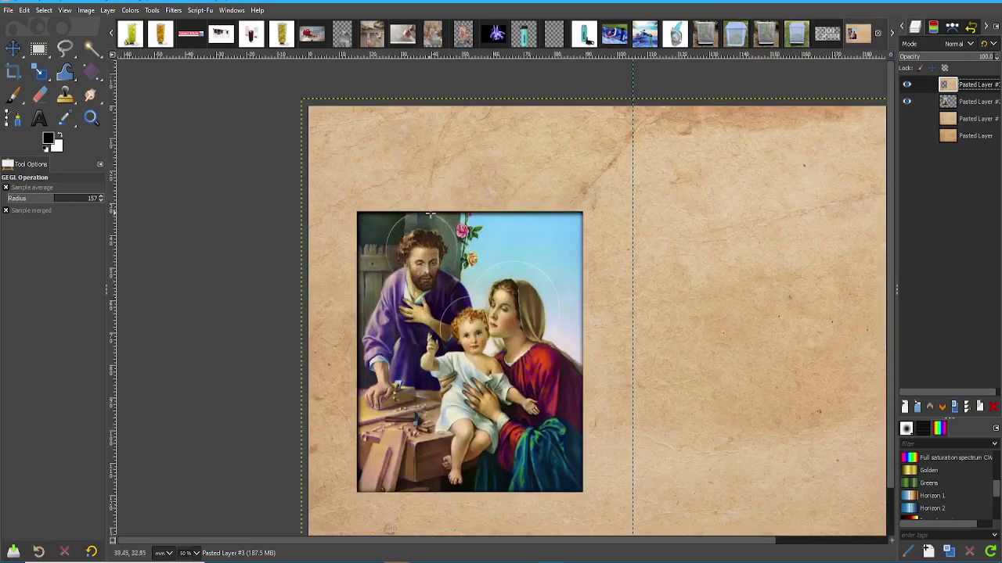
pyautogui.scroll(-1, 436, 482)
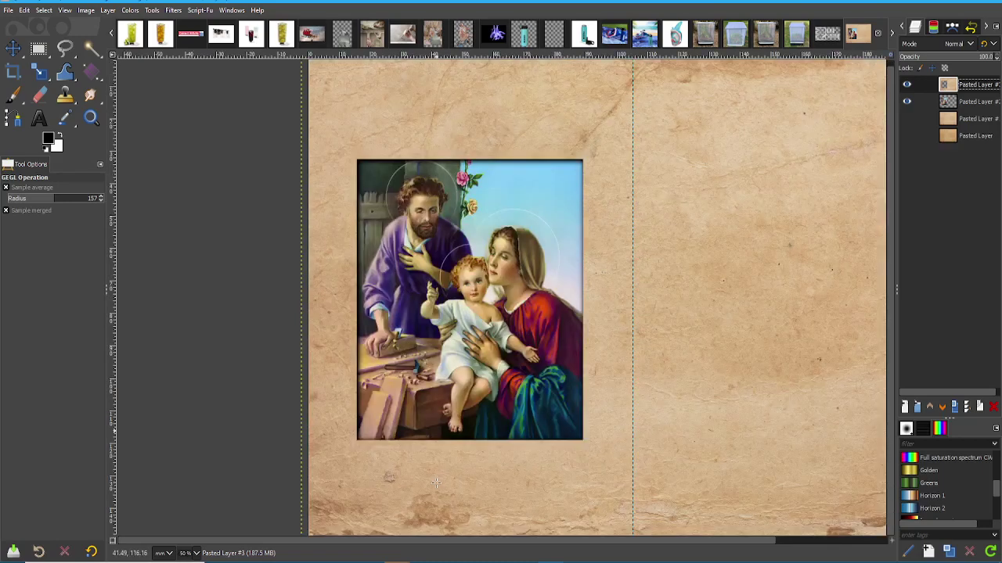
pyautogui.scroll(1, 447, 365)
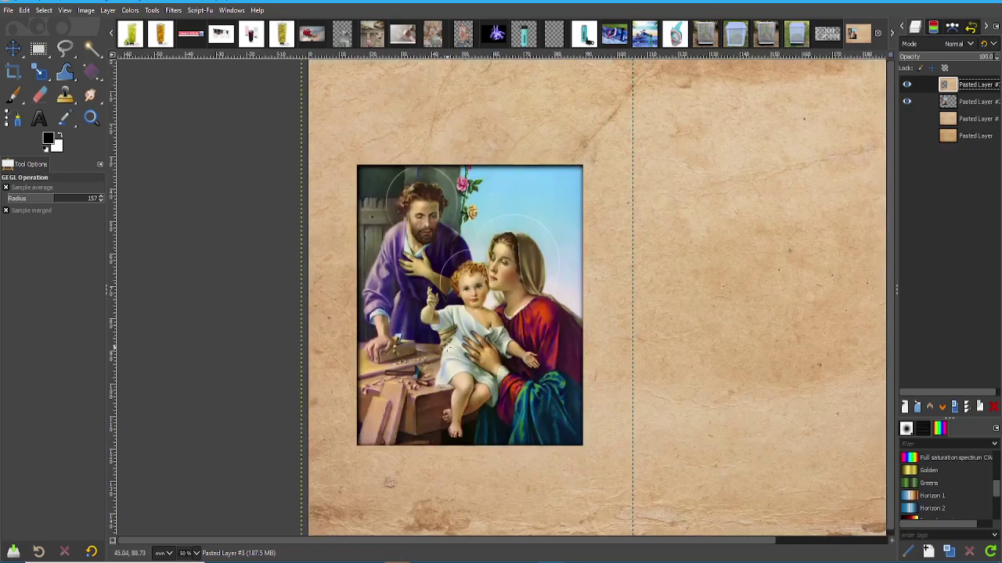
pyautogui.press('-')
pyautogui.press('-')
pyautogui.press('+')
pyautogui.press('+')
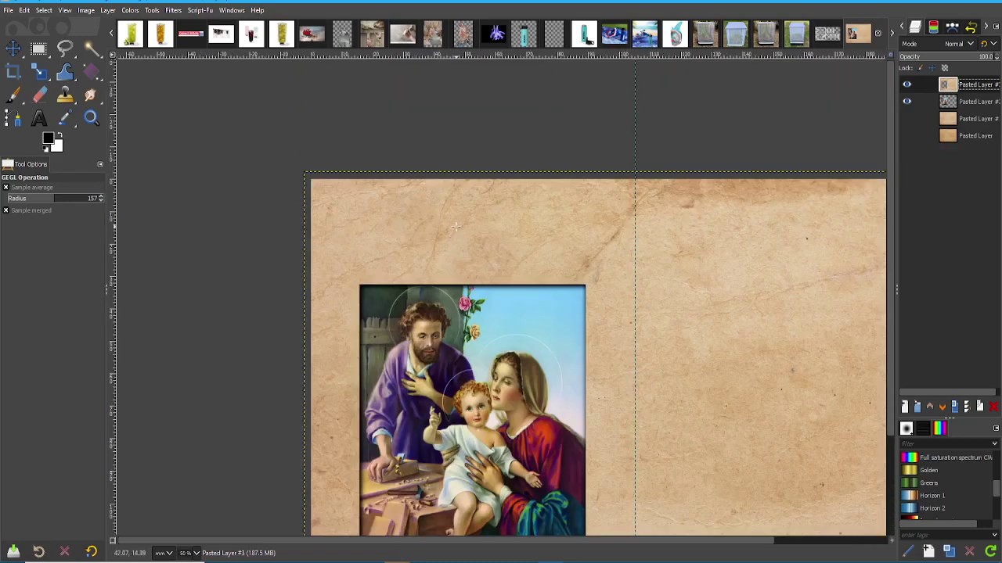
# Draw a text box across the blank paper directly above the Holy Family painting, ending short of the vertical centre guide.
pyautogui.click(40, 118)
pyautogui.moveTo(330, 197); pyautogui.dragTo(616, 274)
pyautogui.moveTo(621, 278); pyautogui.dragTo(619, 276)
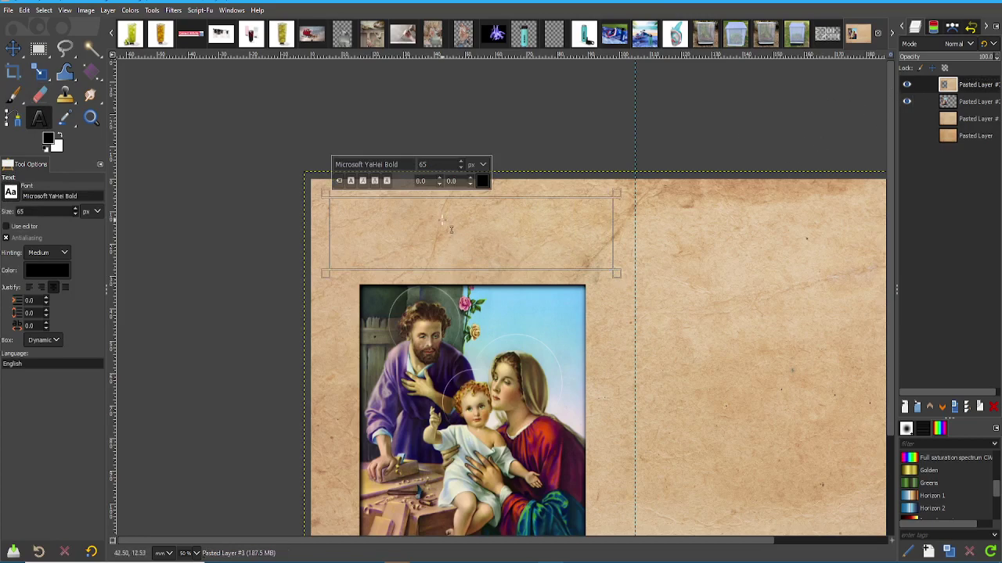
# Try to set the font of the empty text box to Script MT Bold.
pyautogui.click(397, 165)
pyautogui.write('Script MT Bold,')
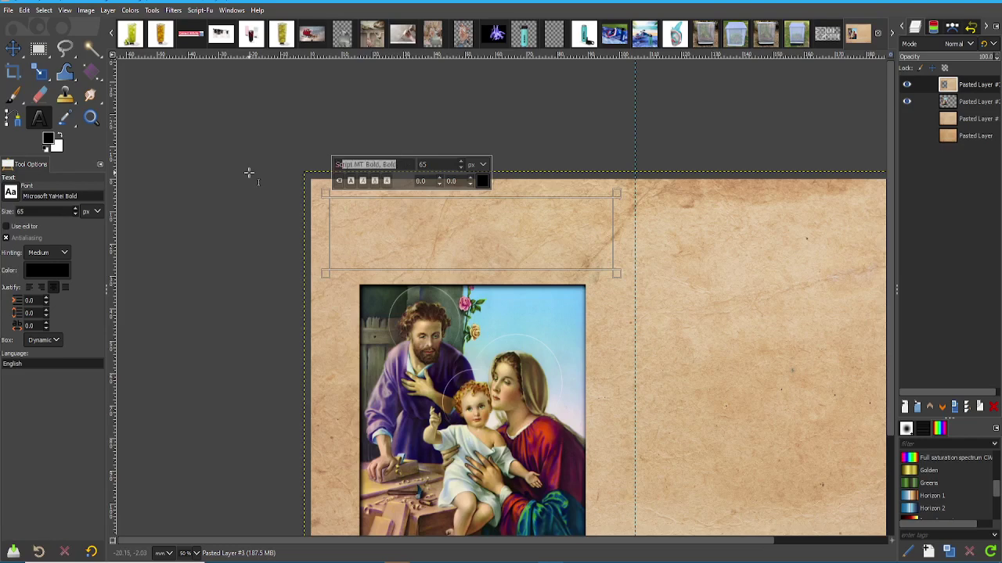
pyautogui.click(983, 28)
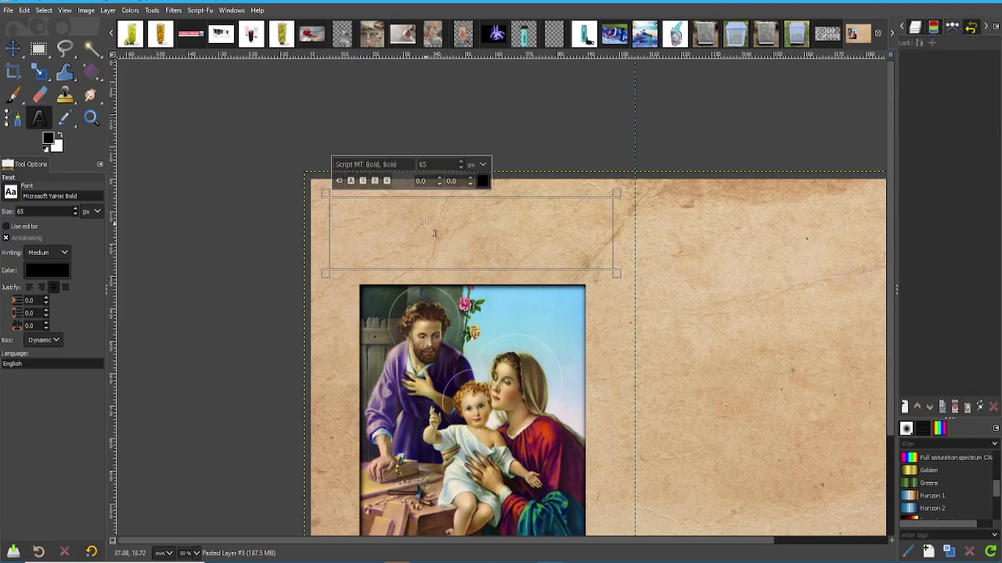
# Enter the greeting "Merry Christmas" in the text box above the painting.
pyautogui.write('Next')
pyautogui.press('BackSpace')
pyautogui.press('BackSpace')
pyautogui.press('BackSpace')
pyautogui.press('BackSpace')
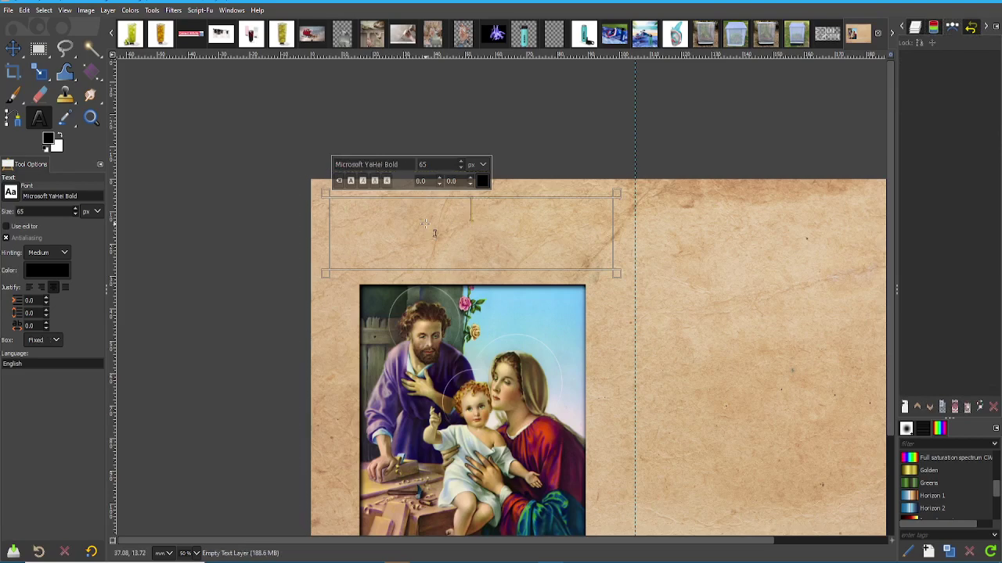
pyautogui.write('Merry C')
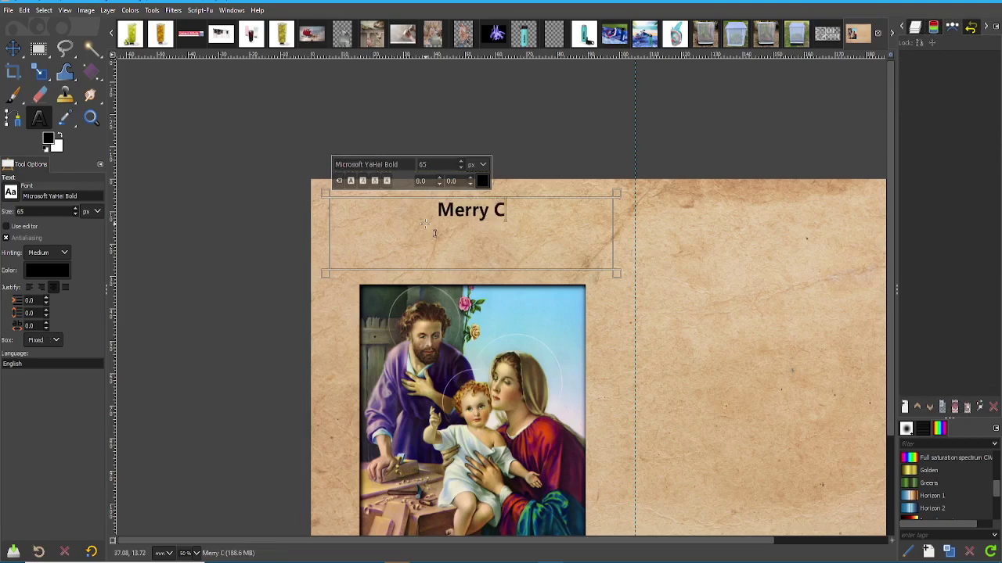
pyautogui.write('hristmas')
# Select the whole "Merry Christmas" text and bring up the list of installed fonts.
pyautogui.hotkey('ctrl', 'a')
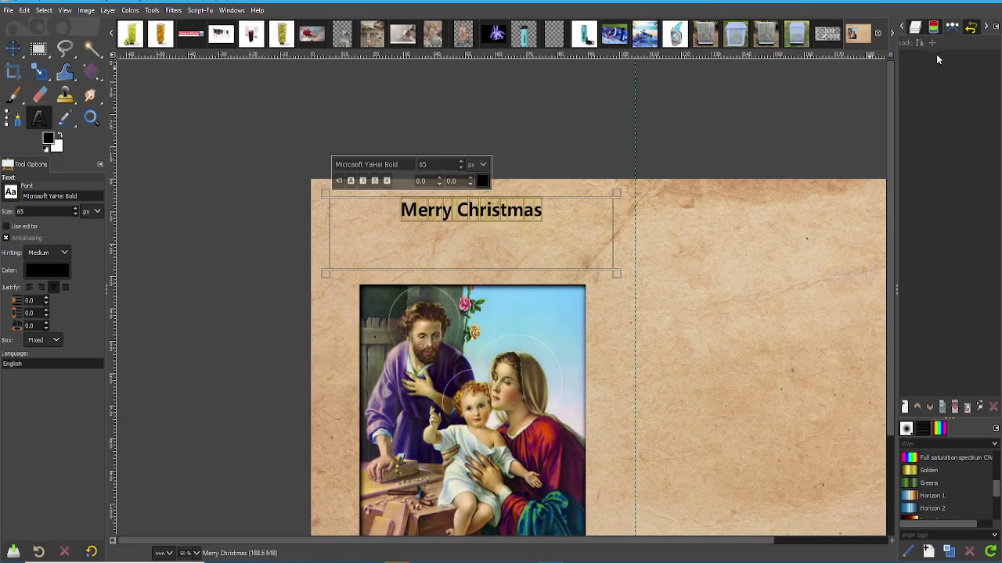
pyautogui.click(986, 28)
pyautogui.click(986, 29)
pyautogui.click(986, 28)
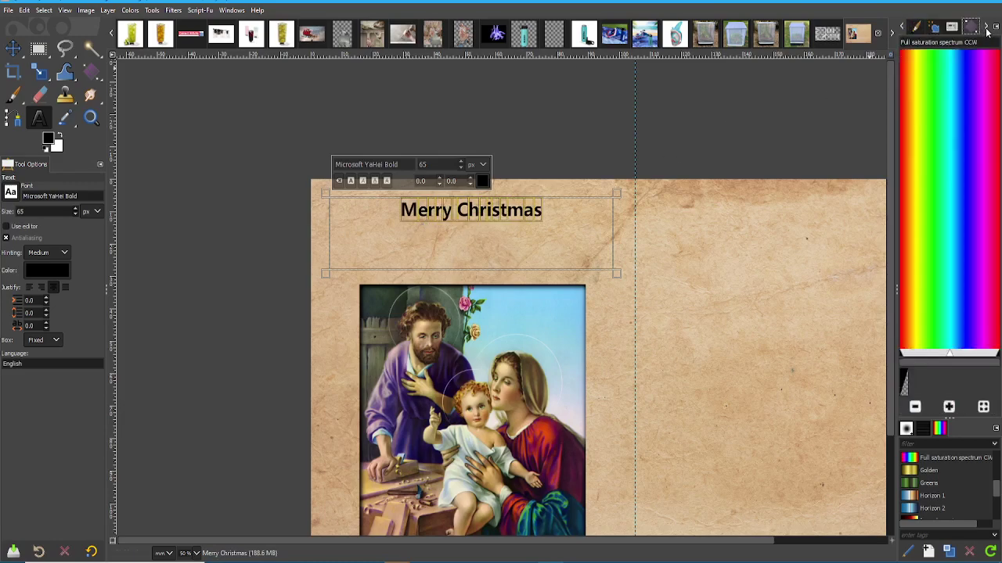
pyautogui.click(986, 29)
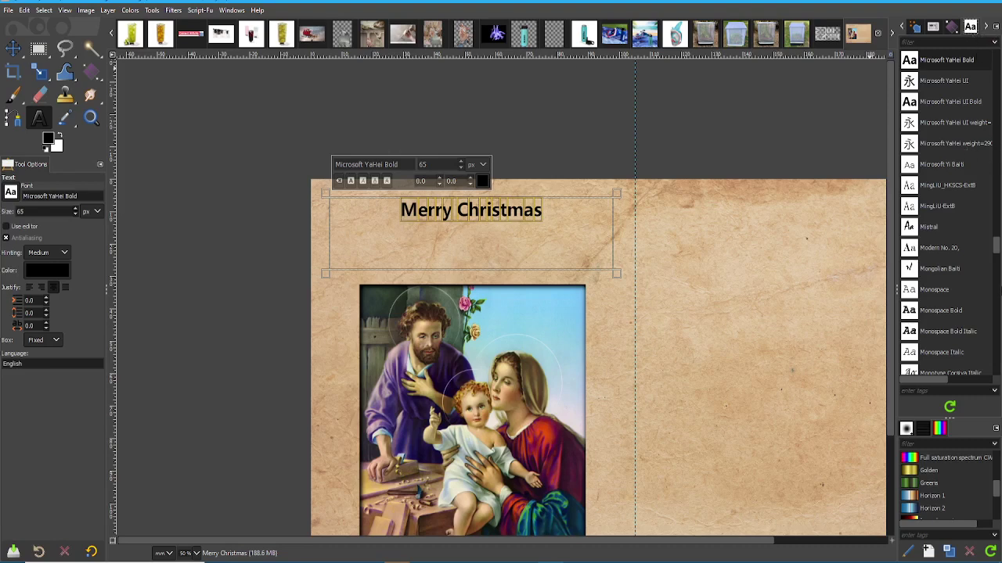
# Try out successive fonts on the selected "Merry Christmas" text, starting at Modern No. 20 and going through the list to Yu Gothic.
pyautogui.click(935, 249)
pyautogui.press('Down')
pyautogui.press('Down')
pyautogui.press('Down')
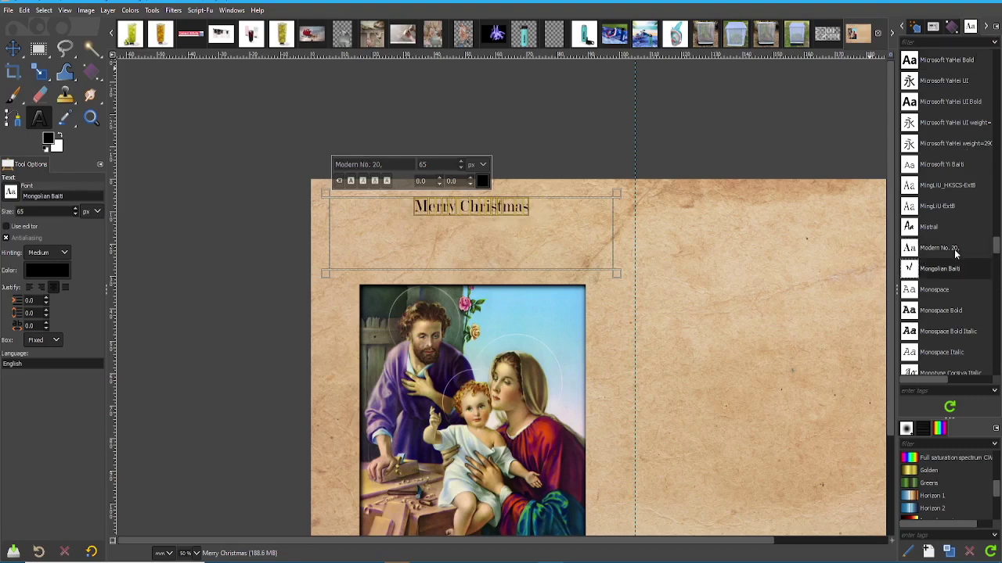
pyautogui.press('Down')
pyautogui.press('Down')
pyautogui.press('Down')
pyautogui.press('Down')
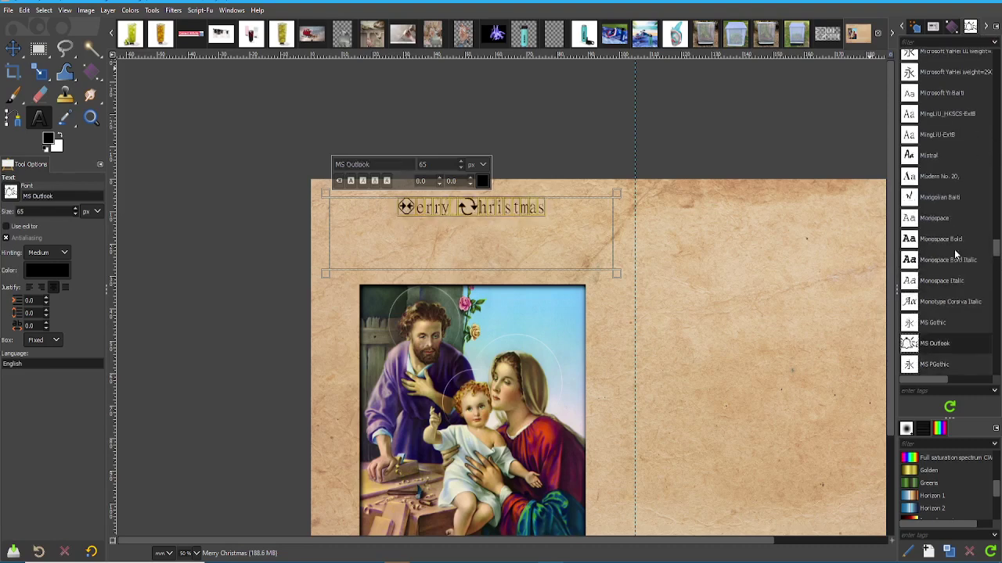
pyautogui.press('Down')
pyautogui.press('Down')
pyautogui.press('Down')
pyautogui.press('Down')
pyautogui.press('Down')
pyautogui.press('Down')
pyautogui.press('Down')
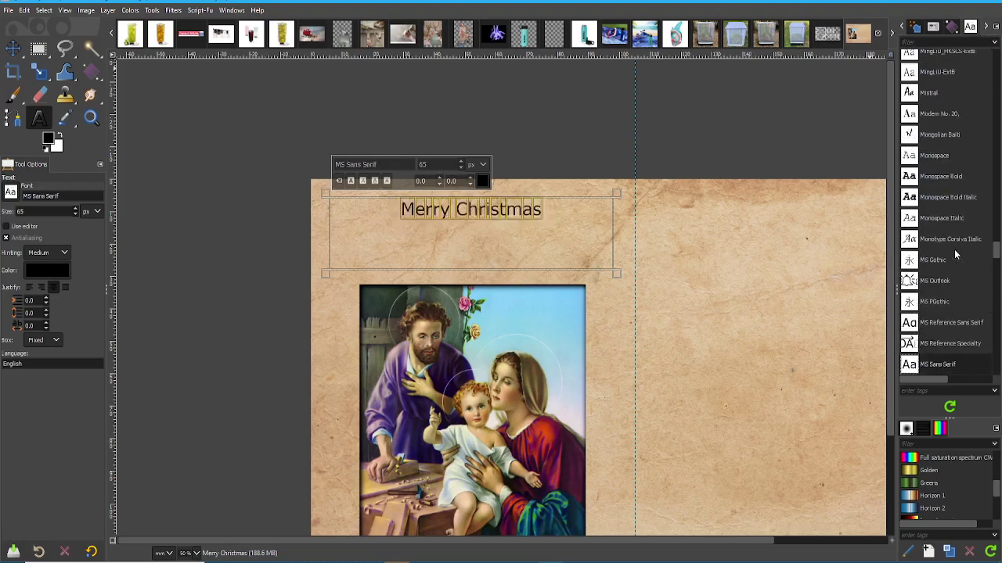
pyautogui.press('Down')
pyautogui.press('Down')
pyautogui.press('Down')
pyautogui.press('Down')
pyautogui.press('Down')
pyautogui.press('Down')
pyautogui.press('Down')
pyautogui.press('Down')
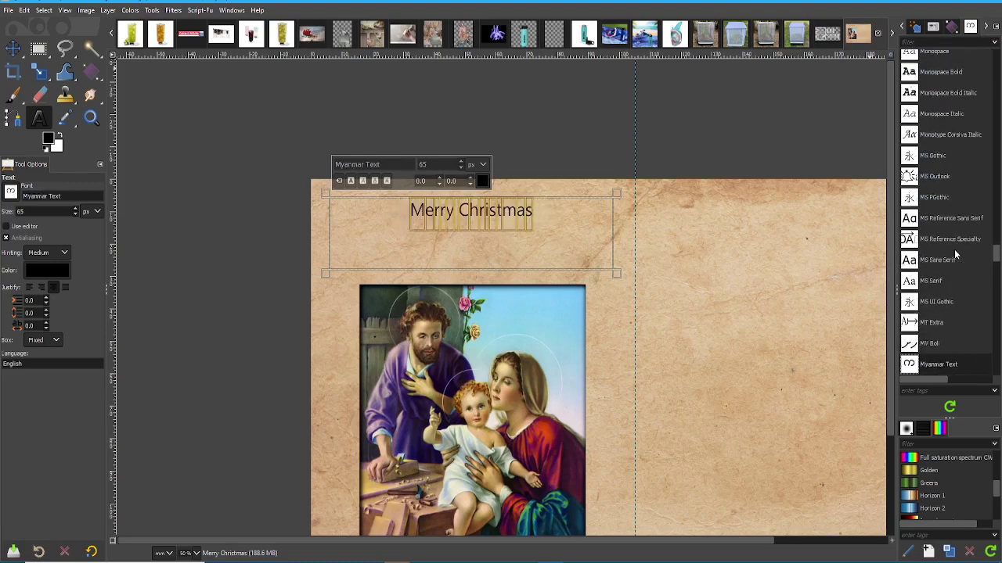
pyautogui.press('Down')
pyautogui.press('Down')
pyautogui.press('Down')
pyautogui.press('Down')
pyautogui.press('Down')
pyautogui.press('Down')
pyautogui.press('Down')
pyautogui.press('Down')
pyautogui.press('Down')
pyautogui.press('Down')
pyautogui.press('Down')
pyautogui.press('Down')
pyautogui.press('Down')
pyautogui.press('Down')
pyautogui.press('Down')
pyautogui.press('Down')
pyautogui.press('Down')
pyautogui.press('Down')
pyautogui.press('Down')
pyautogui.press('Down')
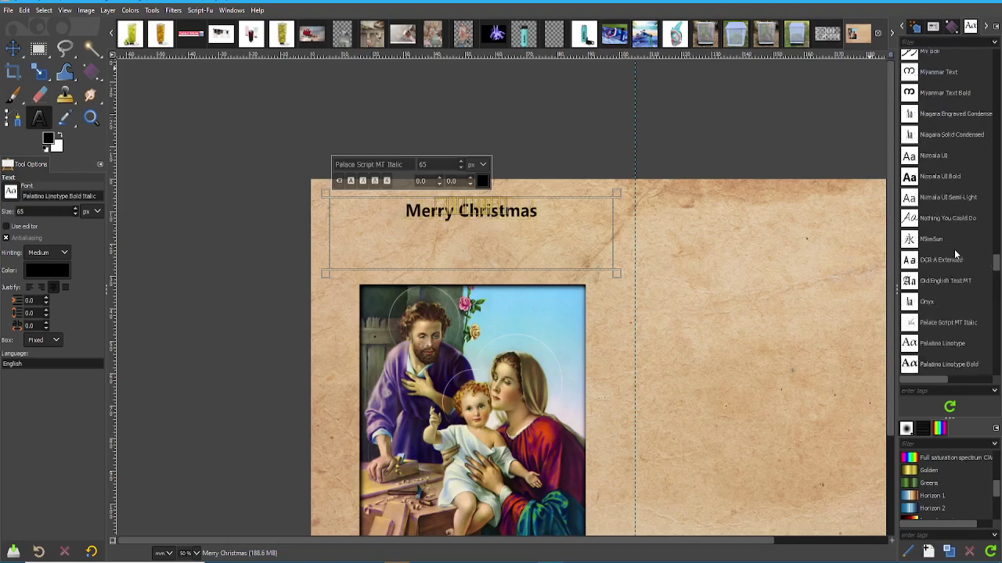
pyautogui.press('Down')
pyautogui.press('Down')
pyautogui.press('Down')
pyautogui.press('Down')
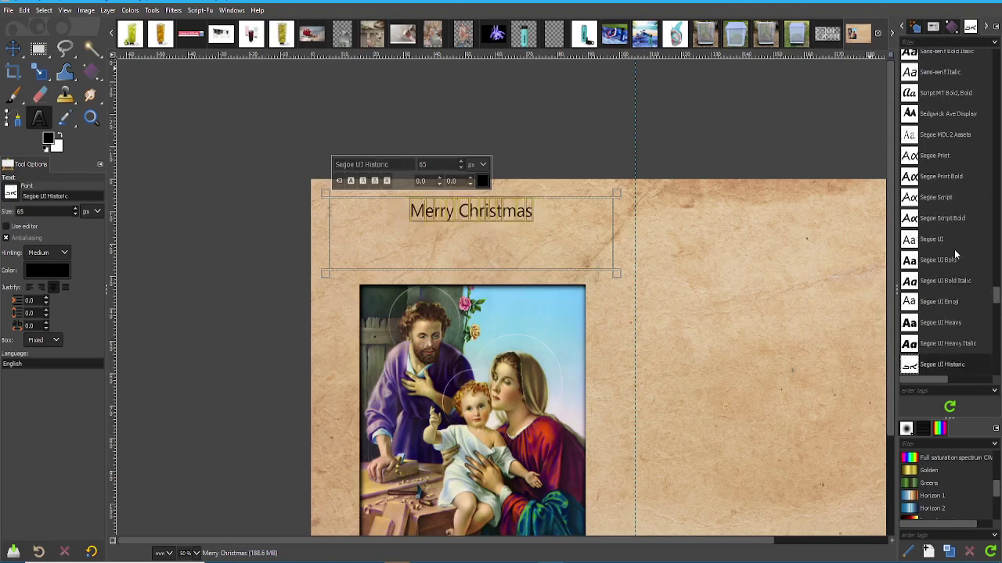
pyautogui.press('Up')
pyautogui.press('Up')
pyautogui.press('Down')
pyautogui.press('Down')
pyautogui.press('Down')
pyautogui.press('Down')
pyautogui.press('Down')
pyautogui.press('Down')
pyautogui.press('Down')
pyautogui.press('Down')
pyautogui.press('Down')
pyautogui.press('Down')
pyautogui.press('Down')
pyautogui.press('Down')
pyautogui.press('Down')
pyautogui.press('Down')
pyautogui.press('Down')
pyautogui.press('Down')
pyautogui.press('Down')
pyautogui.press('Down')
pyautogui.press('Down')
pyautogui.press('Down')
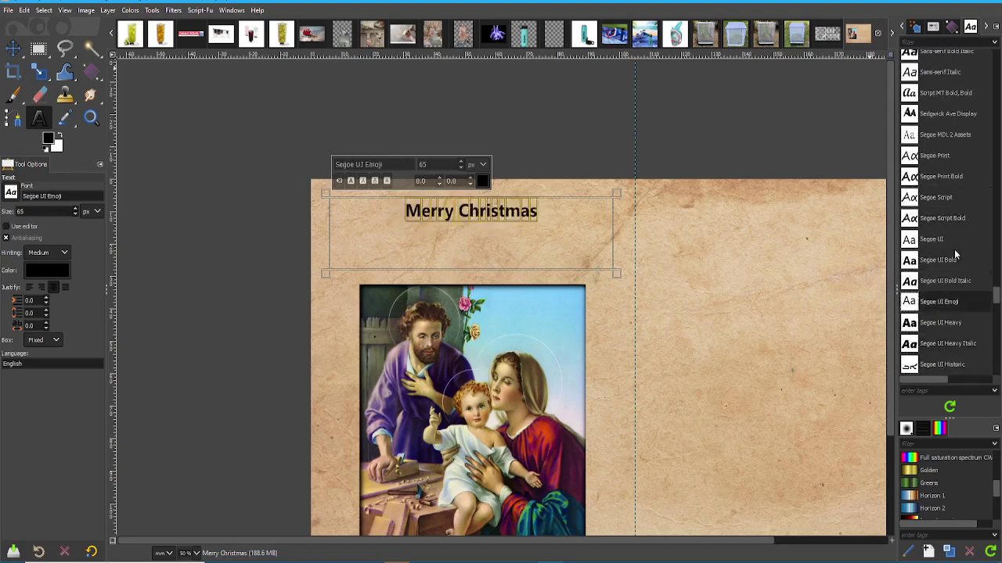
pyautogui.press('Down')
pyautogui.press('Down')
pyautogui.press('Down')
pyautogui.press('Down')
pyautogui.press('Down')
pyautogui.press('Down')
pyautogui.press('Down')
pyautogui.press('Down')
pyautogui.press('Down')
pyautogui.press('Down')
pyautogui.press('Down')
pyautogui.press('Down')
pyautogui.press('Down')
pyautogui.press('Down')
pyautogui.press('Down')
pyautogui.press('Down')
pyautogui.press('Down')
pyautogui.press('Down')
pyautogui.press('Down')
pyautogui.press('Down')
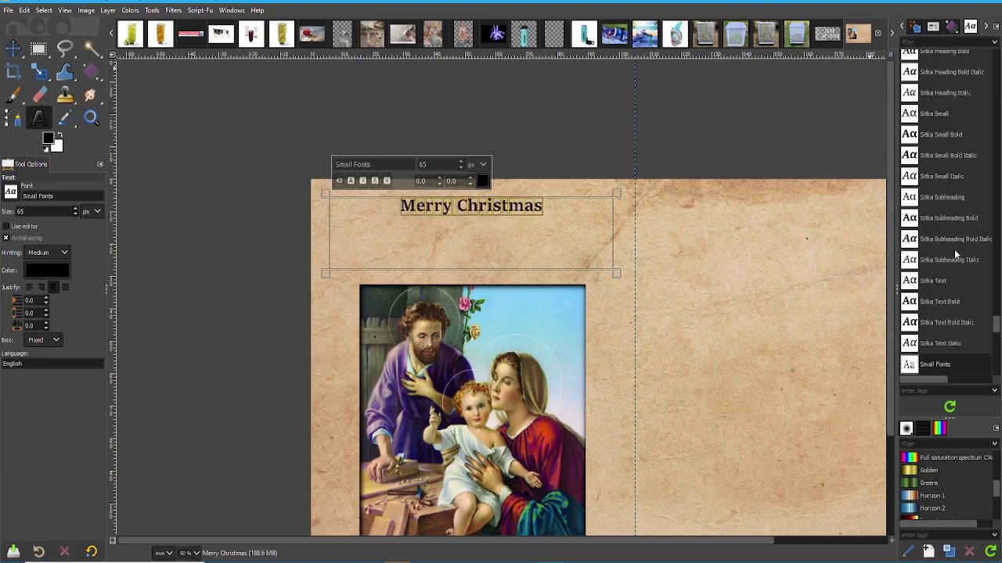
pyautogui.press('Down')
pyautogui.press('Down')
pyautogui.press('Down')
pyautogui.press('Down')
pyautogui.press('Down')
pyautogui.press('Down')
pyautogui.press('Down')
pyautogui.press('Down')
pyautogui.press('Down')
pyautogui.press('Down')
pyautogui.press('Down')
pyautogui.press('Down')
pyautogui.press('Down')
pyautogui.press('Down')
pyautogui.press('Down')
pyautogui.press('Down')
pyautogui.press('Down')
pyautogui.press('Down')
pyautogui.press('Down')
pyautogui.press('Down')
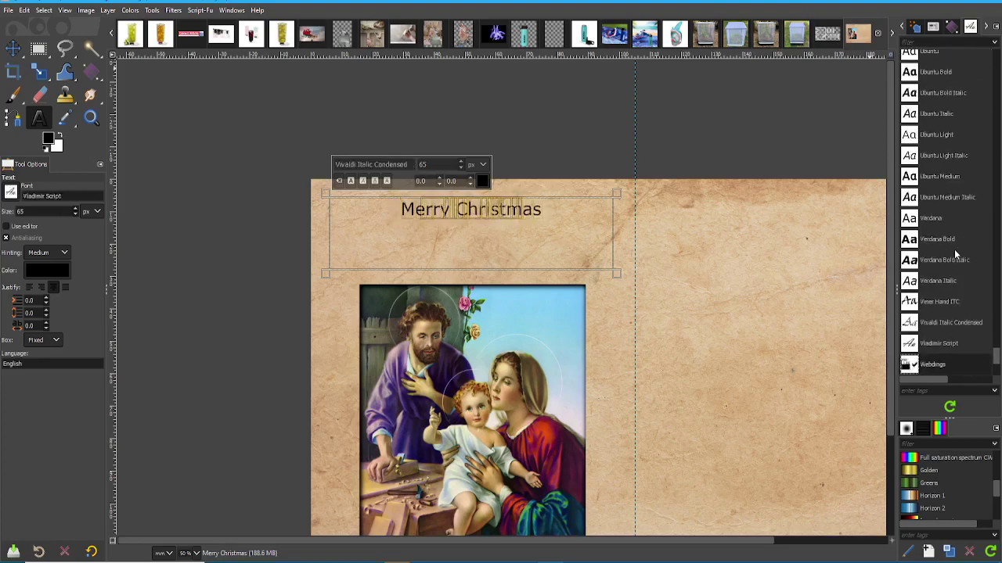
pyautogui.press('Up')
pyautogui.press('Up')
pyautogui.press('Up')
pyautogui.press('Up')
pyautogui.press('Up')
pyautogui.press('Up')
pyautogui.press('Up')
pyautogui.press('Up')
pyautogui.press('Up')
pyautogui.press('Up')
pyautogui.press('Up')
pyautogui.press('Up')
pyautogui.press('Up')
pyautogui.press('Up')
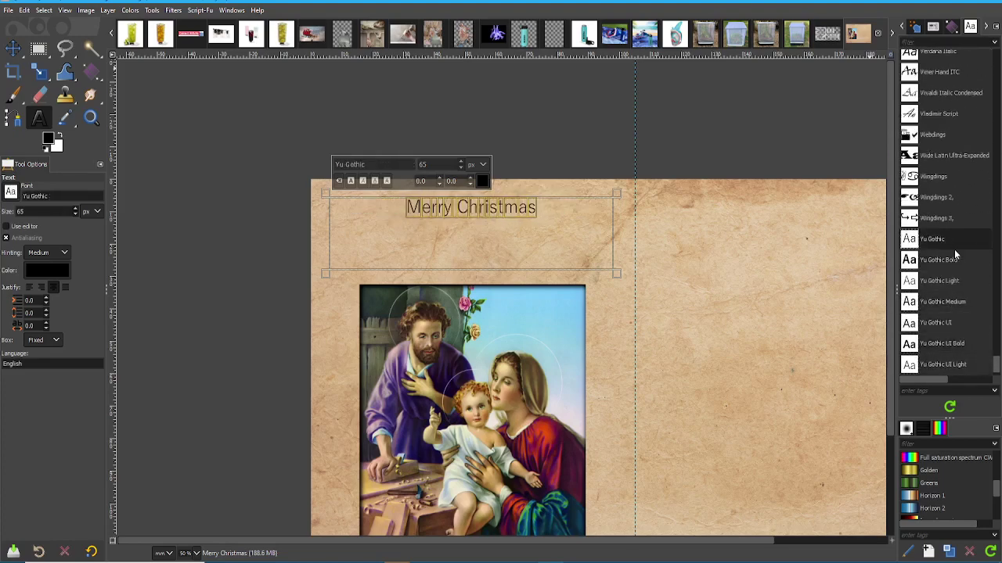
# Try out fonts on the selected "Merry Christmas" text back from Yu Gothic through the list and set it to Script MT Bold.
pyautogui.press('Up')
pyautogui.press('Up')
pyautogui.press('Up')
pyautogui.press('Up')
pyautogui.press('Up')
pyautogui.press('Up')
pyautogui.press('Up')
pyautogui.press('Up')
pyautogui.press('Up')
pyautogui.press('Up')
pyautogui.press('Up')
pyautogui.press('Up')
pyautogui.press('Up')
pyautogui.press('Up')
pyautogui.press('Up')
pyautogui.press('Up')
pyautogui.press('Up')
pyautogui.press('Up')
pyautogui.press('Up')
pyautogui.press('Up')
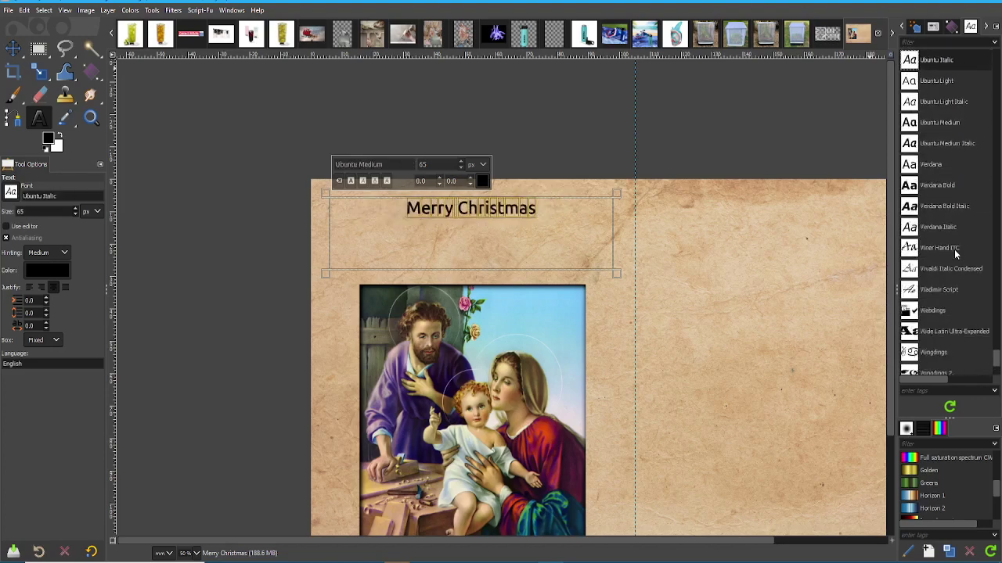
pyautogui.press('Up')
pyautogui.press('Up')
pyautogui.press('Up')
pyautogui.press('Up')
pyautogui.press('Up')
pyautogui.press('Up')
pyautogui.press('Up')
pyautogui.press('Up')
pyautogui.press('Up')
pyautogui.press('Up')
pyautogui.press('Up')
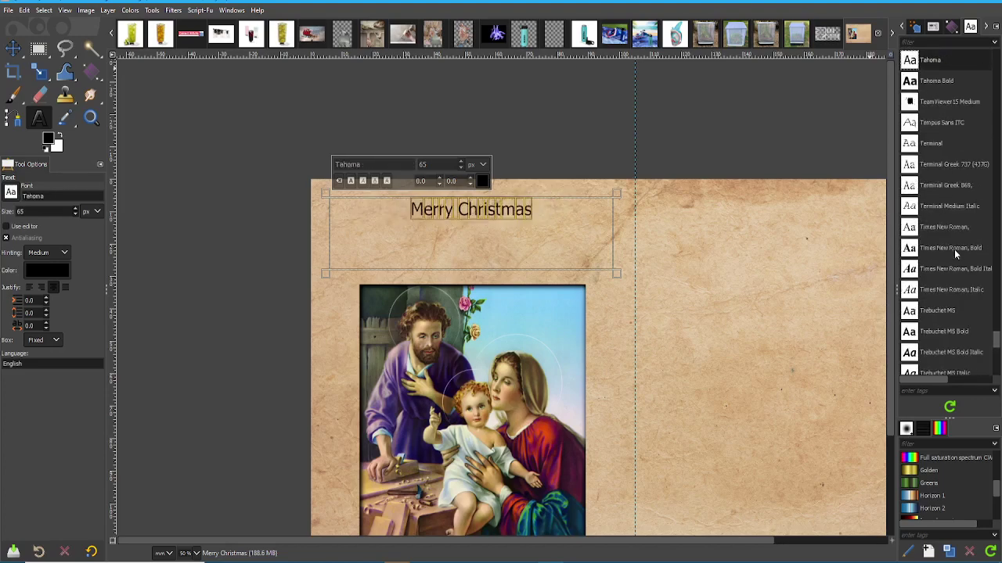
pyautogui.press('Up')
pyautogui.press('Up')
pyautogui.press('Up')
pyautogui.press('Up')
pyautogui.press('Up')
pyautogui.press('Up')
pyautogui.press('Up')
pyautogui.press('Up')
pyautogui.press('Up')
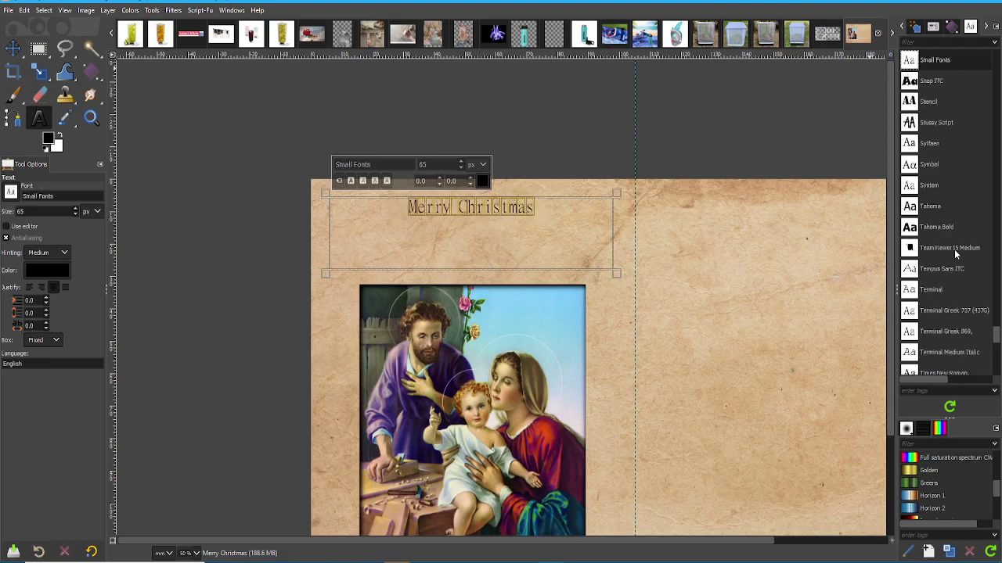
pyautogui.press('Up')
pyautogui.press('Up')
pyautogui.press('Up')
pyautogui.press('Up')
pyautogui.press('Up')
pyautogui.press('Up')
pyautogui.press('Up')
pyautogui.press('Up')
pyautogui.press('Up')
pyautogui.press('Up')
pyautogui.press('Up')
pyautogui.press('Up')
pyautogui.press('Up')
pyautogui.press('Up')
pyautogui.press('Up')
pyautogui.press('Up')
pyautogui.press('Up')
pyautogui.press('Up')
pyautogui.press('Up')
pyautogui.press('Up')
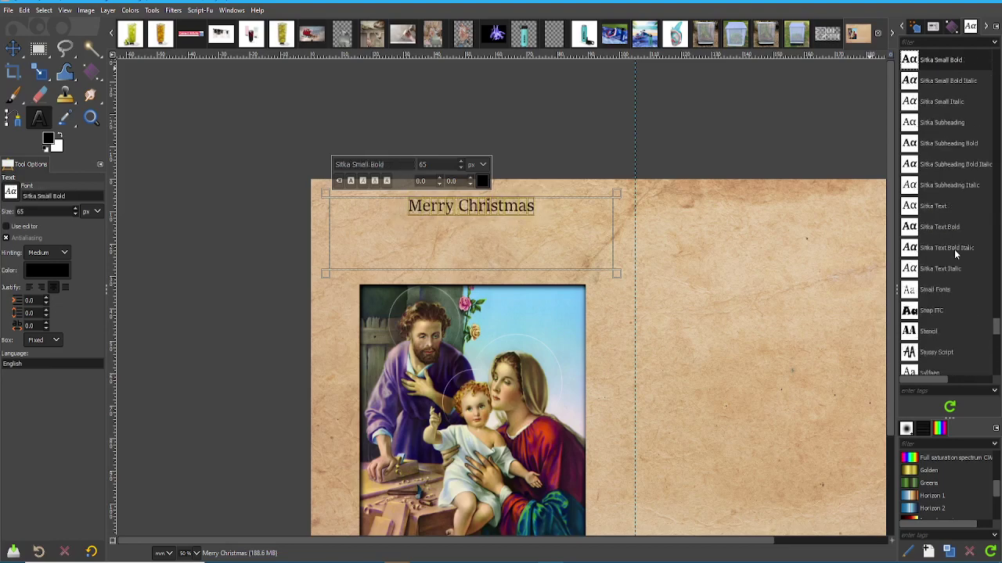
pyautogui.press('Up')
pyautogui.press('Up')
pyautogui.press('Up')
pyautogui.press('Up')
pyautogui.press('Up')
pyautogui.press('Up')
pyautogui.press('Up')
pyautogui.press('Up')
pyautogui.press('Up')
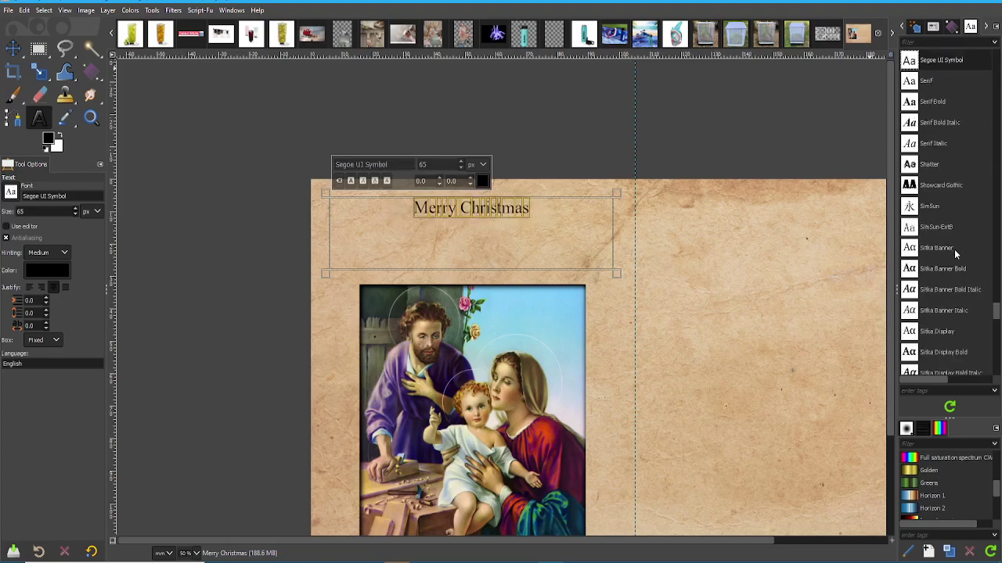
pyautogui.press('Up')
pyautogui.press('Up')
pyautogui.press('Up')
pyautogui.press('Up')
pyautogui.press('Up')
pyautogui.press('Up')
pyautogui.press('Up')
pyautogui.press('Up')
pyautogui.press('Up')
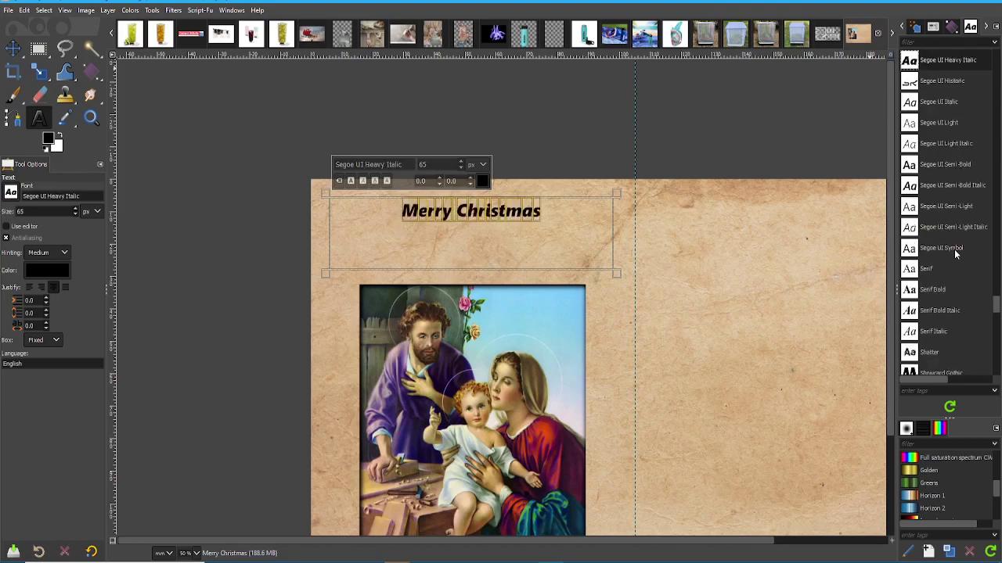
pyautogui.press('Up')
pyautogui.press('Up')
pyautogui.press('Up')
pyautogui.press('Up')
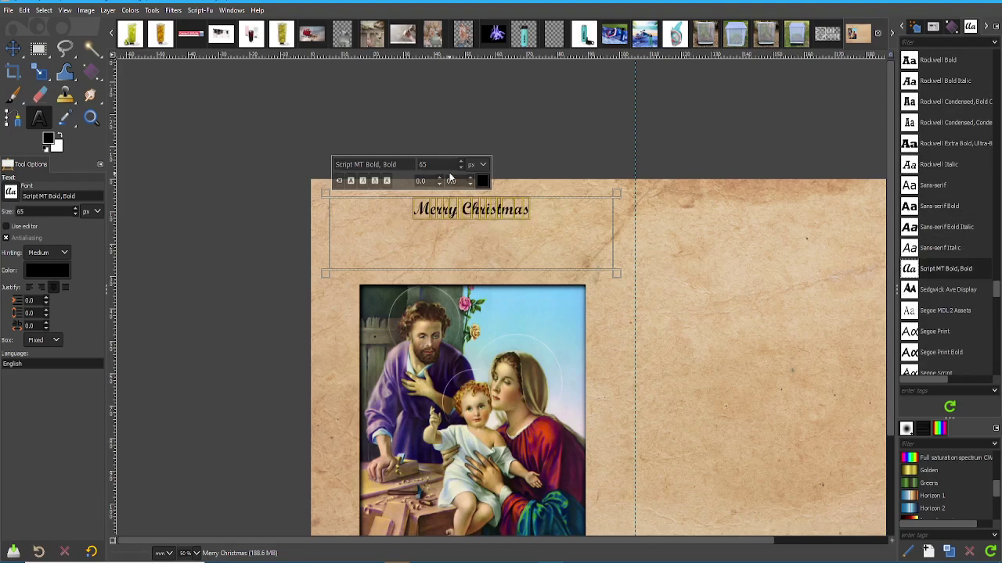
# Set the greeting's text size to 160 px and widen its text box so that both words fit on one line.
pyautogui.doubleClick(424, 164)
pyautogui.write('160')
pyautogui.press('Return')
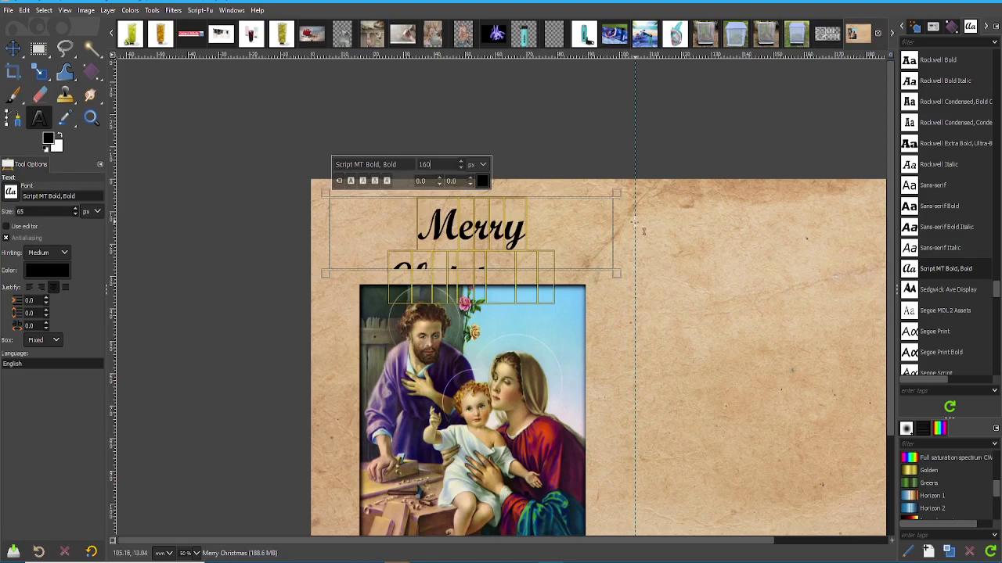
pyautogui.moveTo(629, 236); pyautogui.dragTo(633, 276)
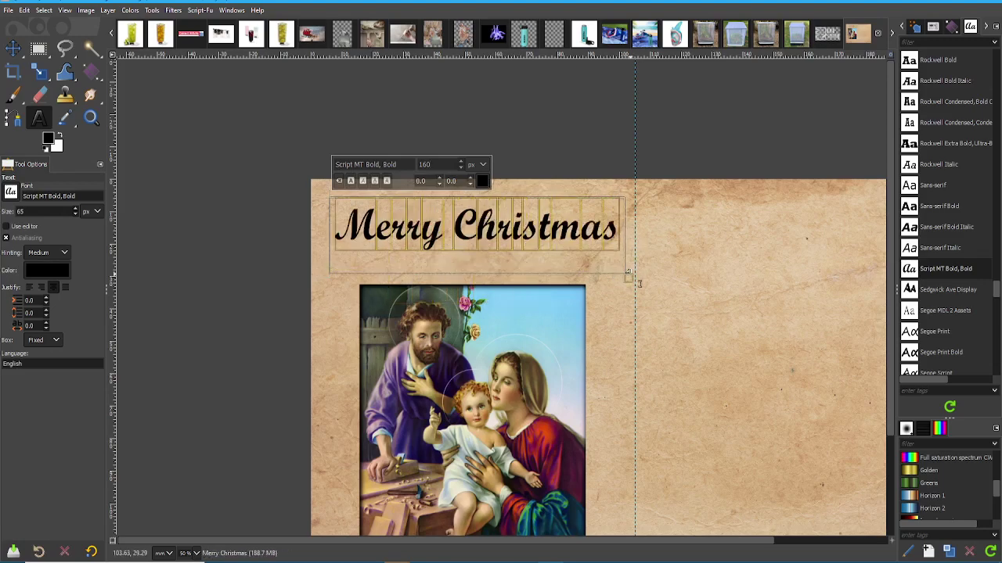
pyautogui.click(690, 299)
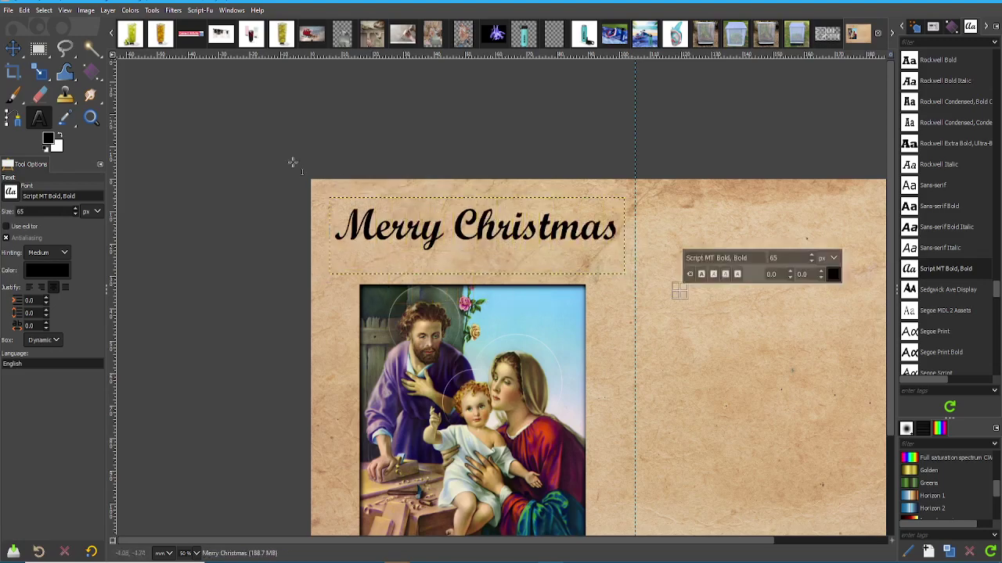
# Move the "Merry Christmas" text slightly down so that it sits closer above the painting, and check the whole card.
pyautogui.click(16, 49)
pyautogui.moveTo(472, 245); pyautogui.dragTo(467, 254)
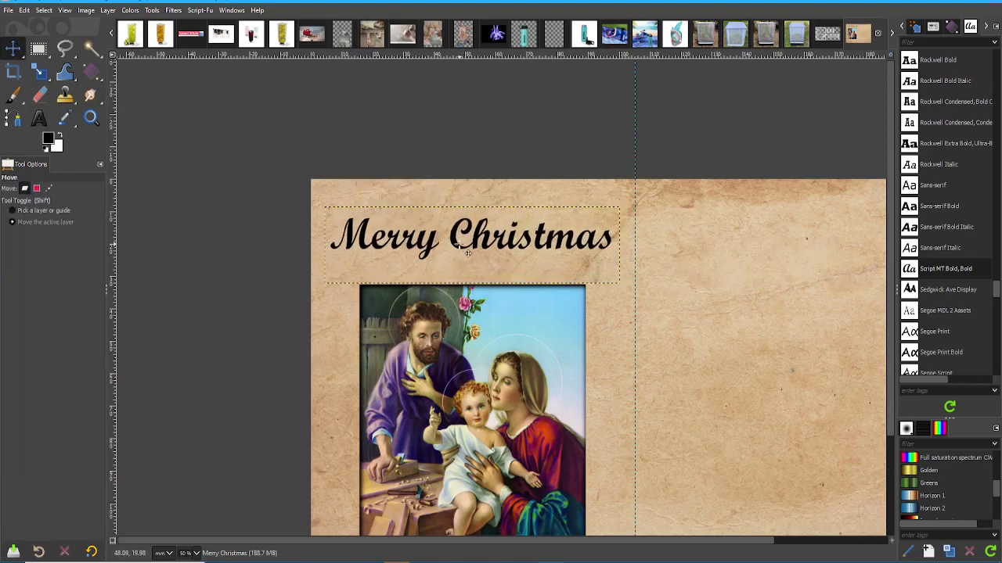
pyautogui.keyDown('ctrl'); pyautogui.scroll(-2, 470, 282); pyautogui.keyUp('ctrl')
pyautogui.keyDown('ctrl'); pyautogui.scroll(1, 472, 307); pyautogui.keyUp('ctrl')
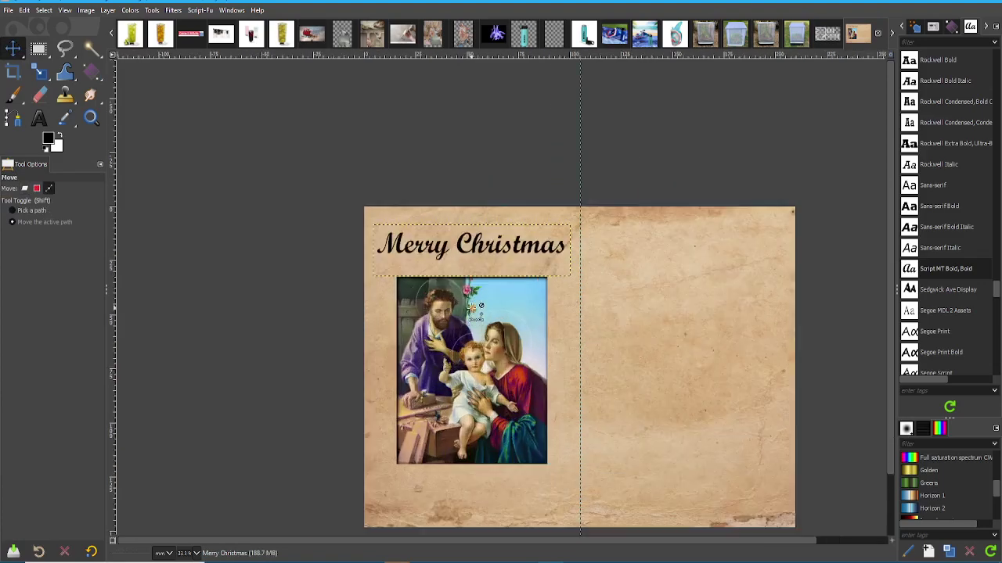
pyautogui.keyDown('ctrl'); pyautogui.scroll(-1, 472, 307); pyautogui.keyUp('ctrl')
pyautogui.keyDown('ctrl'); pyautogui.scroll(2, 454, 289); pyautogui.keyUp('ctrl')
pyautogui.keyDown('ctrl'); pyautogui.scroll(-2, 442, 276); pyautogui.keyUp('ctrl')
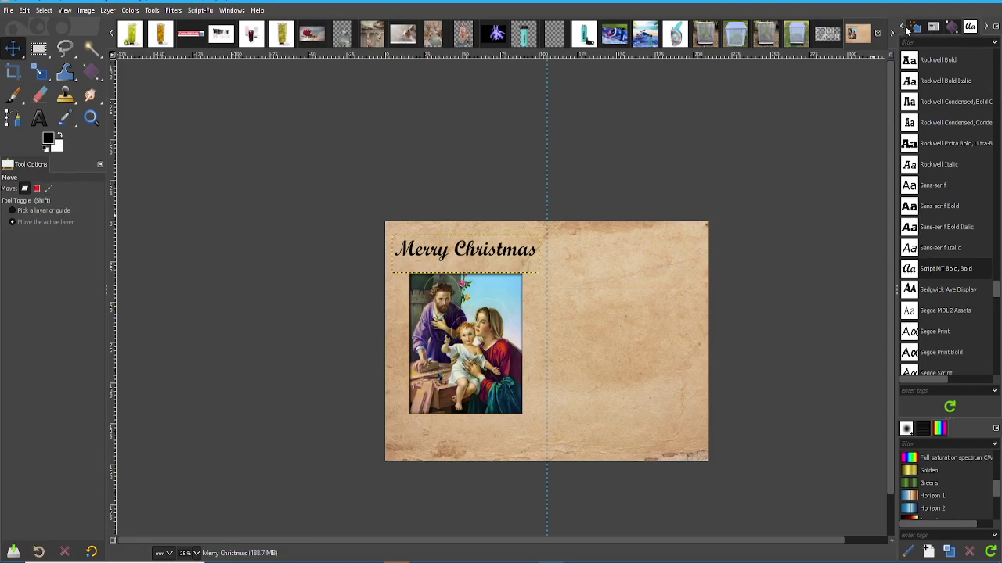
# Bring up the layers and try the Burn mode on the "Merry Christmas" layer before setting it to Linear burn.
pyautogui.click(914, 28)
pyautogui.click(906, 29)
pyautogui.click(905, 29)
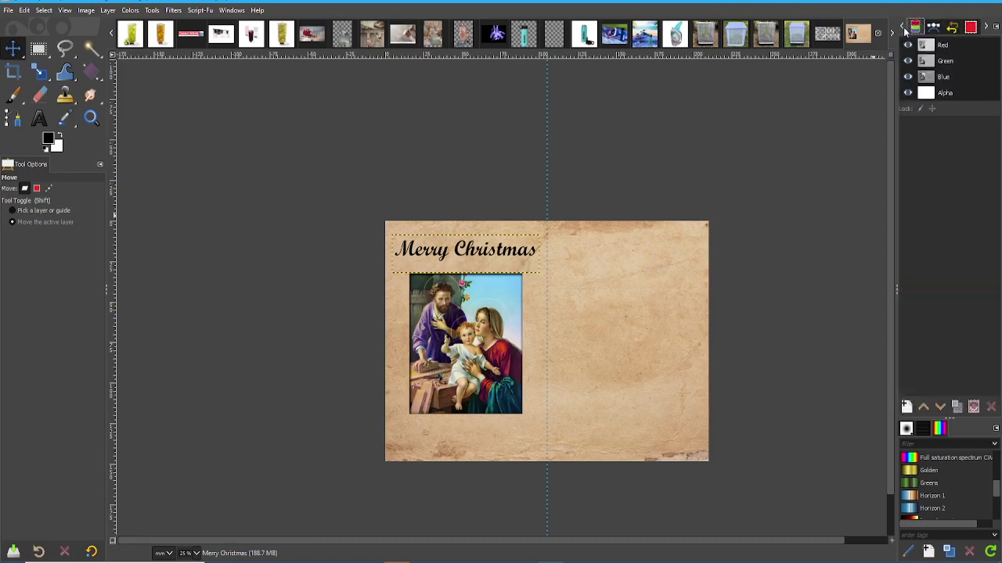
pyautogui.click(905, 30)
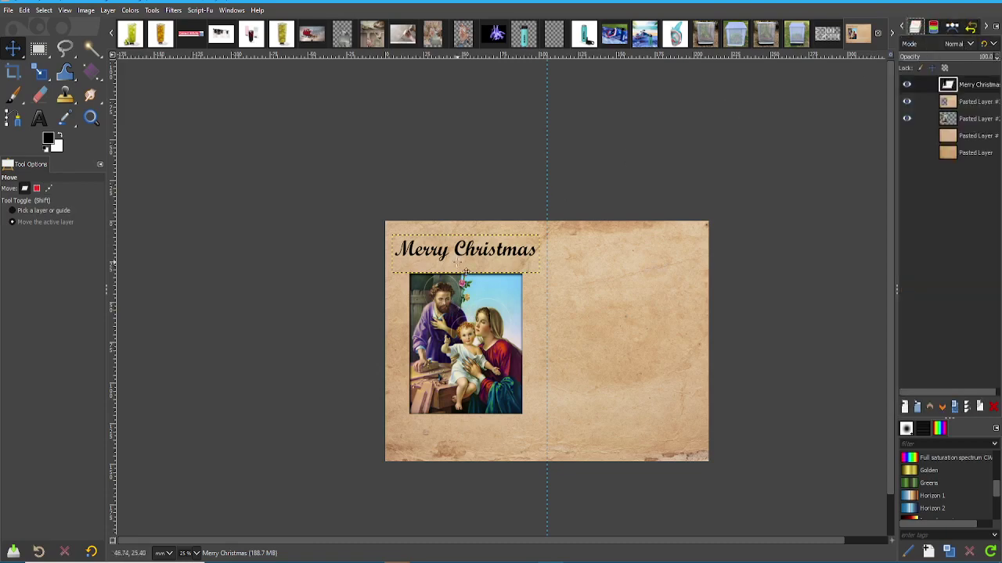
pyautogui.scroll(3, 454, 272)
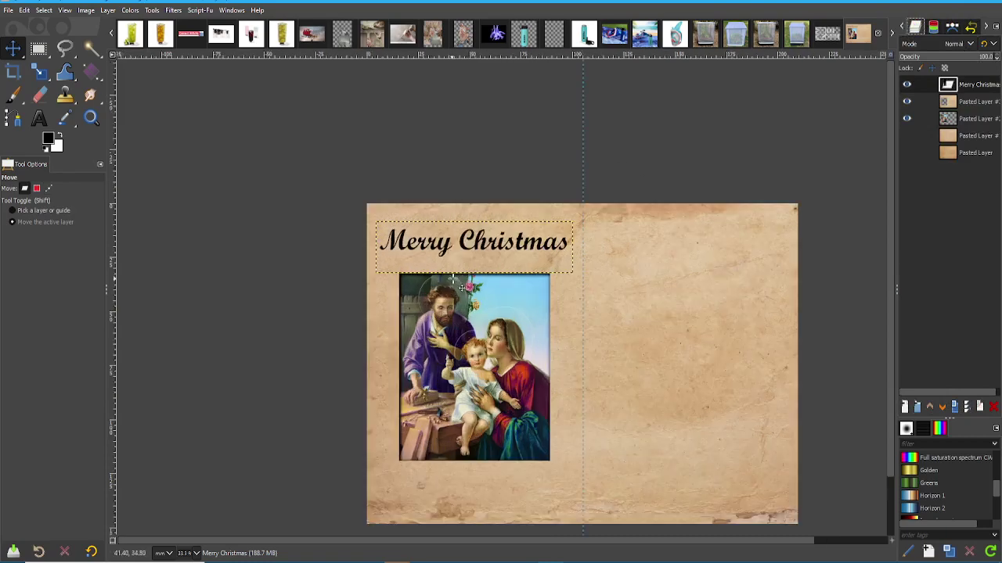
pyautogui.click(958, 44)
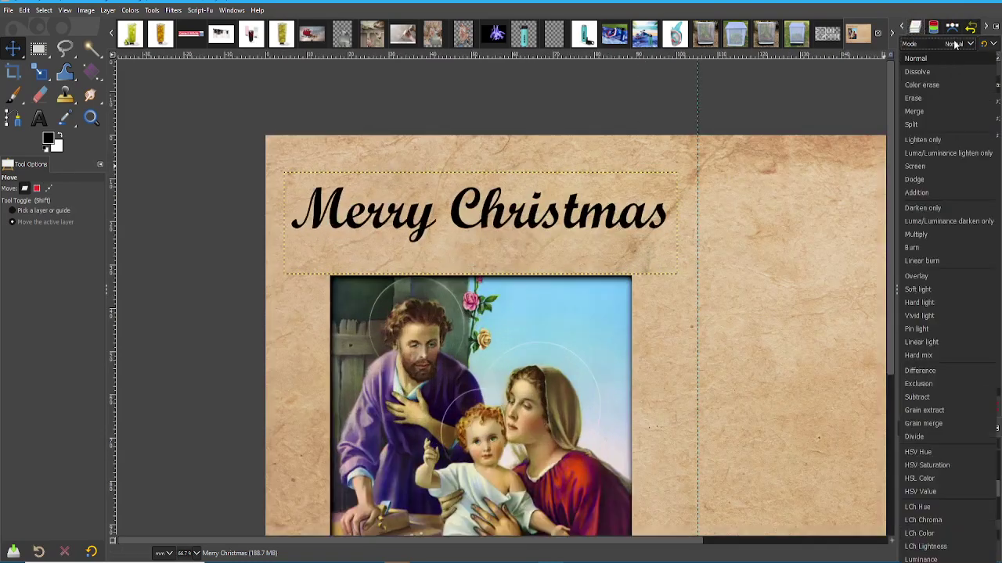
pyautogui.click(935, 250)
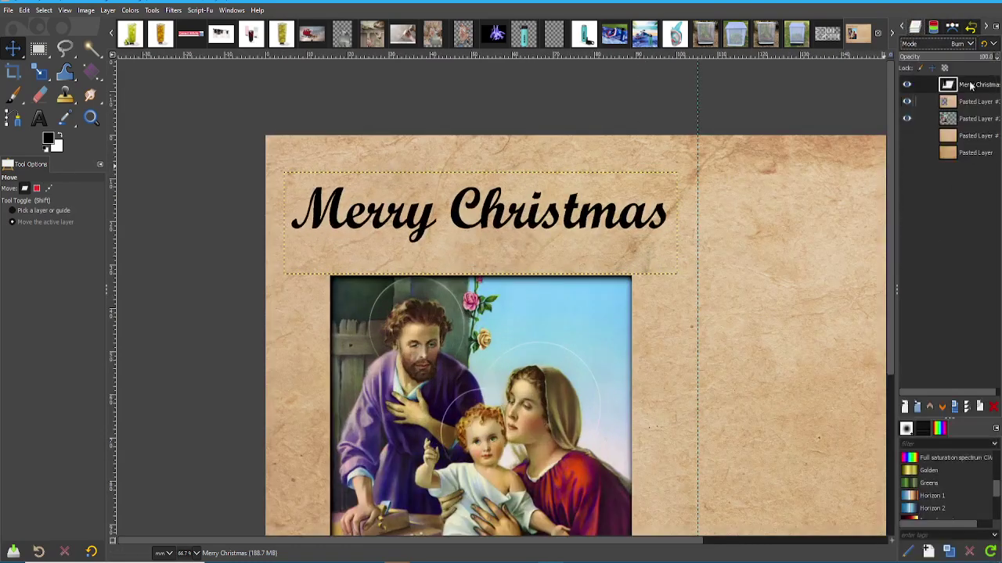
pyautogui.click(957, 44)
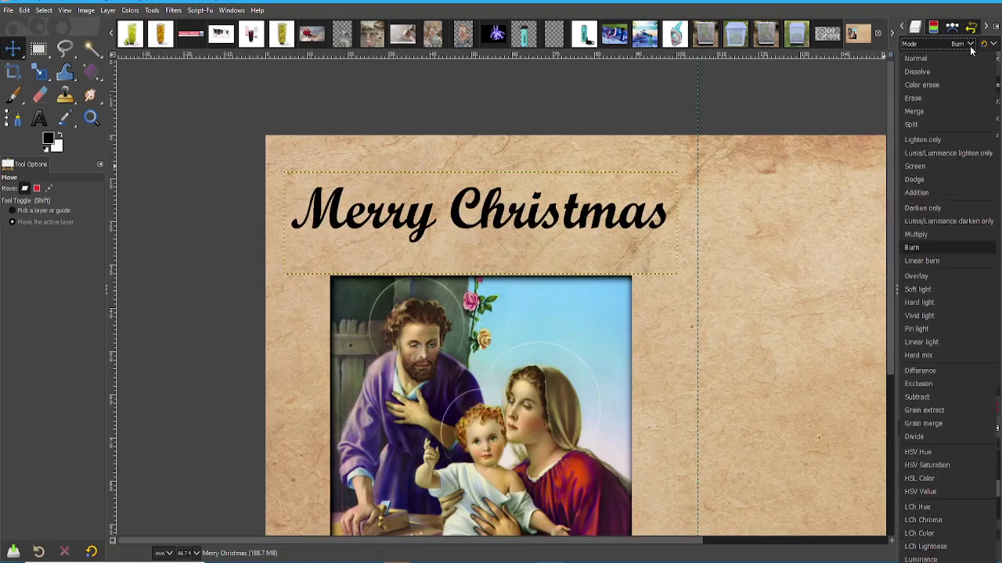
pyautogui.click(954, 261)
# Try the greeting layer at 80% opacity, and in Overlay mode at 100% opacity with a duplicate of the layer.
pyautogui.moveTo(973, 60); pyautogui.dragTo(976, 62)
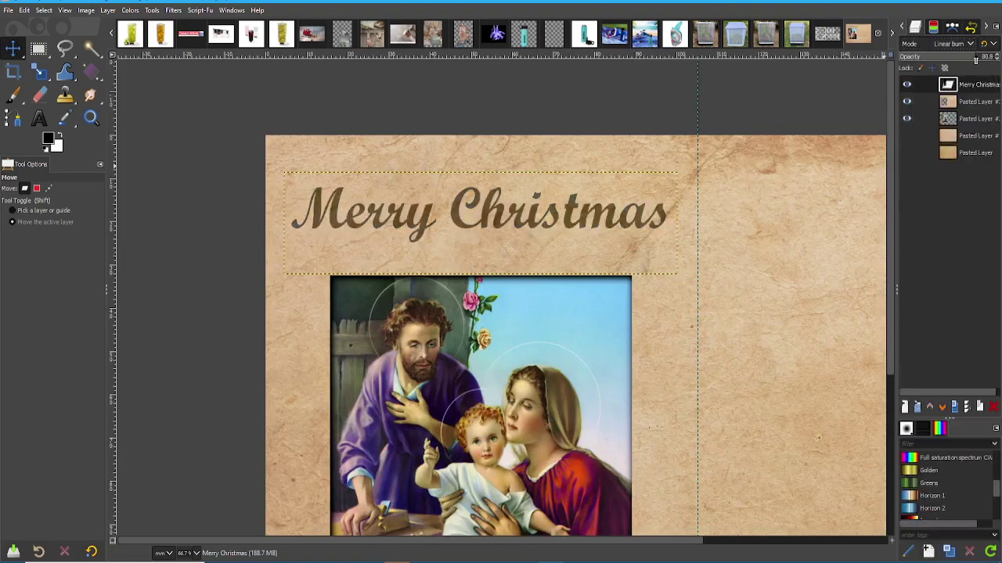
pyautogui.click(961, 44)
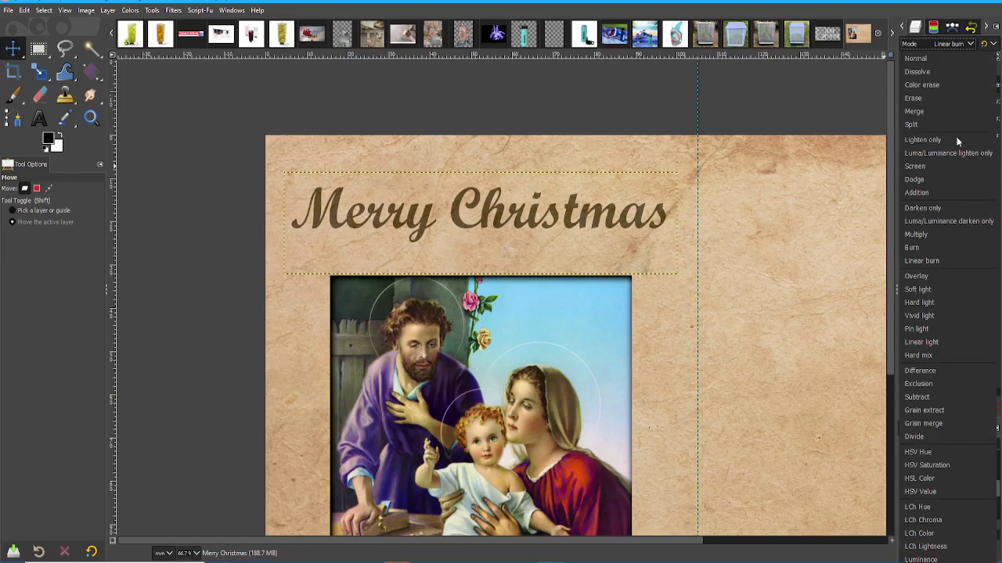
pyautogui.click(947, 276)
pyautogui.moveTo(983, 58); pyautogui.dragTo(998, 58)
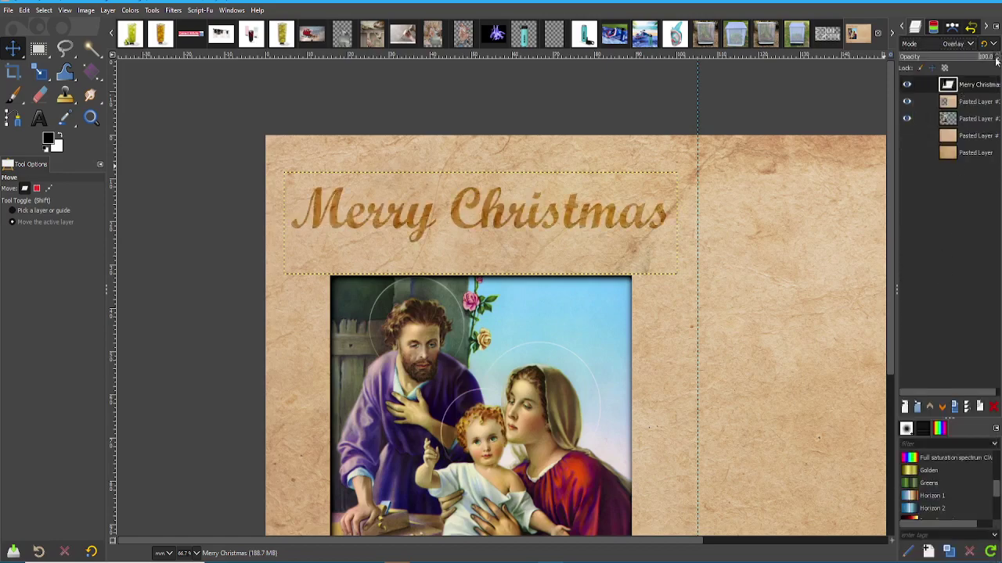
pyautogui.click(954, 406)
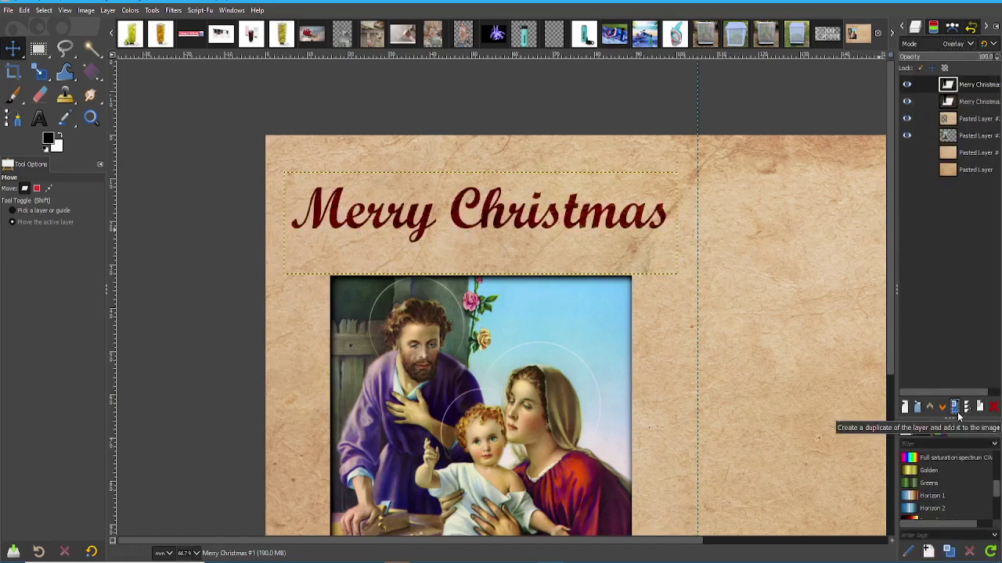
# Undo the greeting layer's duplicate, its Overlay mode and its opacity changes.
pyautogui.hotkey('ctrl', 'z')
pyautogui.hotkey('ctrl', 'z')
pyautogui.hotkey('ctrl', 'z')
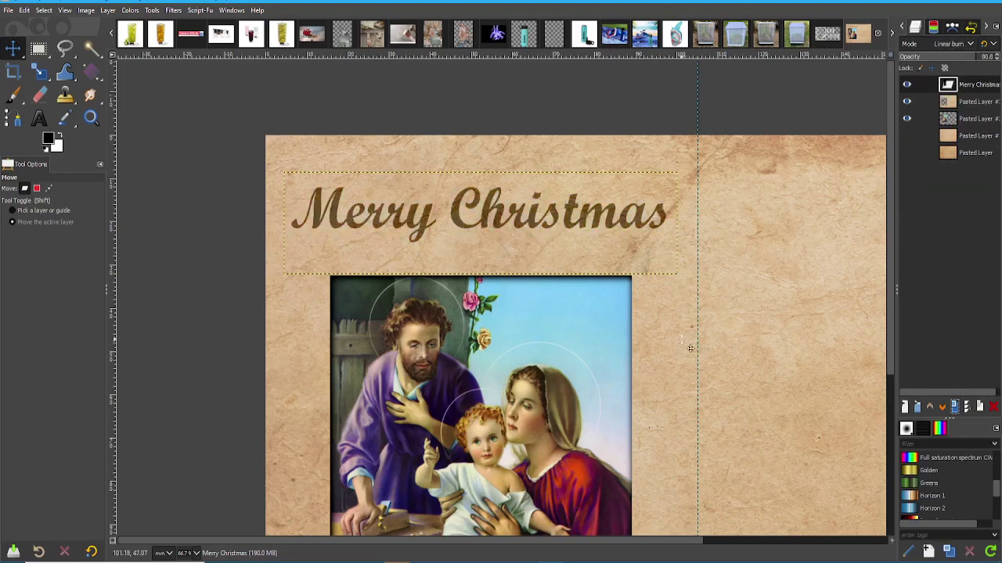
pyautogui.hotkey('ctrl', 'z')
pyautogui.scroll(-2, 686, 346)
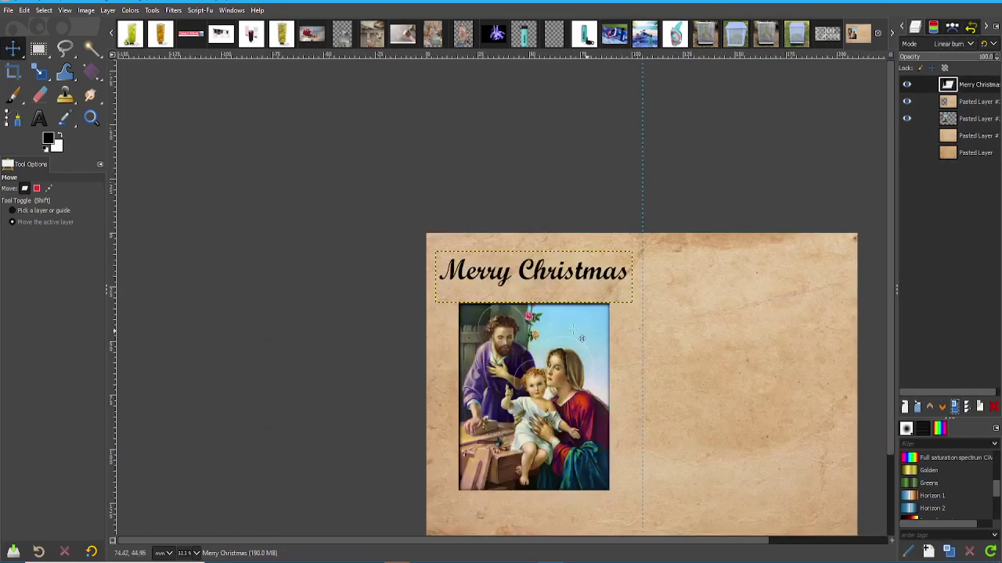
pyautogui.scroll(2, 686, 347)
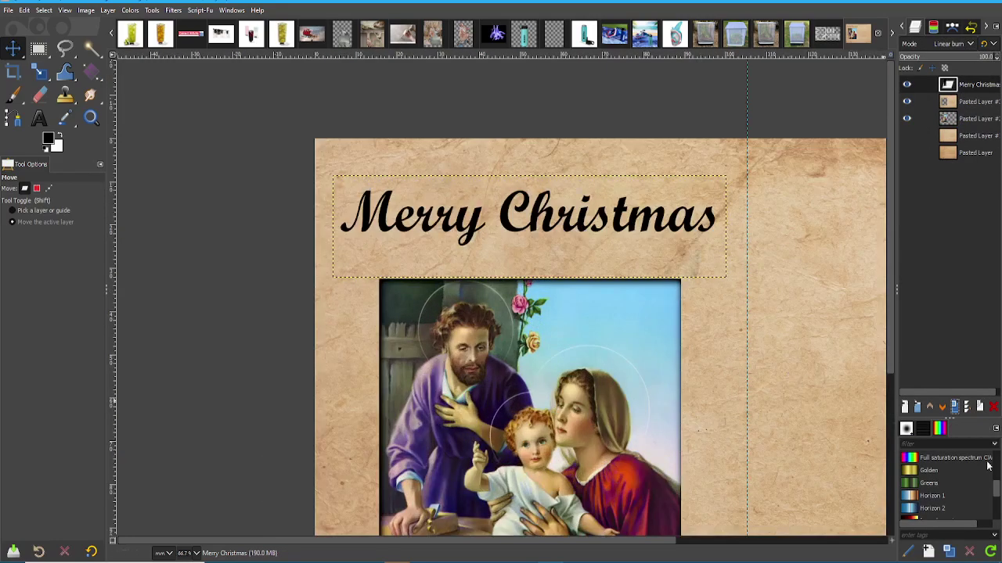
# Duplicate the "Merry Christmas" text layer.
pyautogui.rightClick(972, 84)
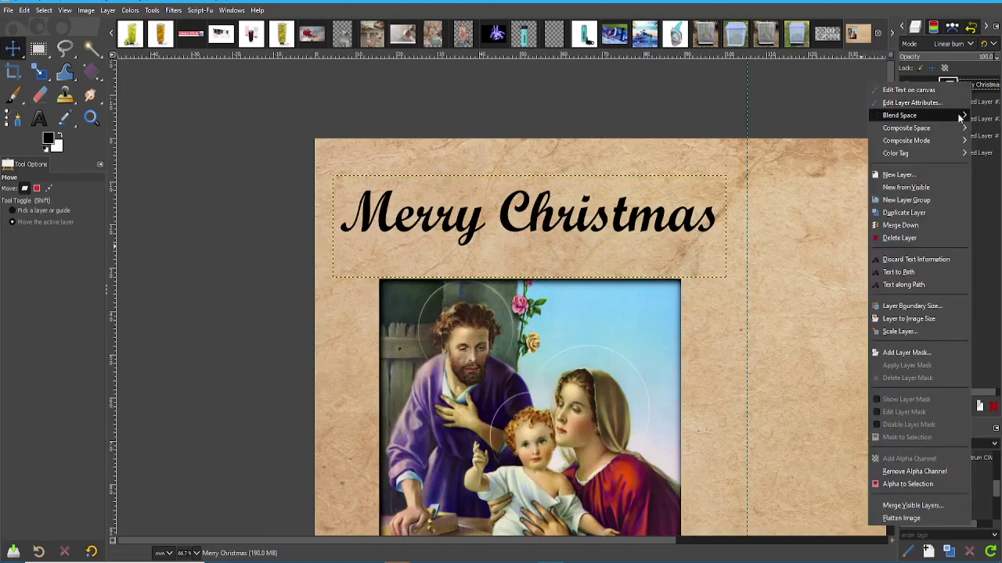
pyautogui.moveTo(971, 127)
pyautogui.click(999, 225)
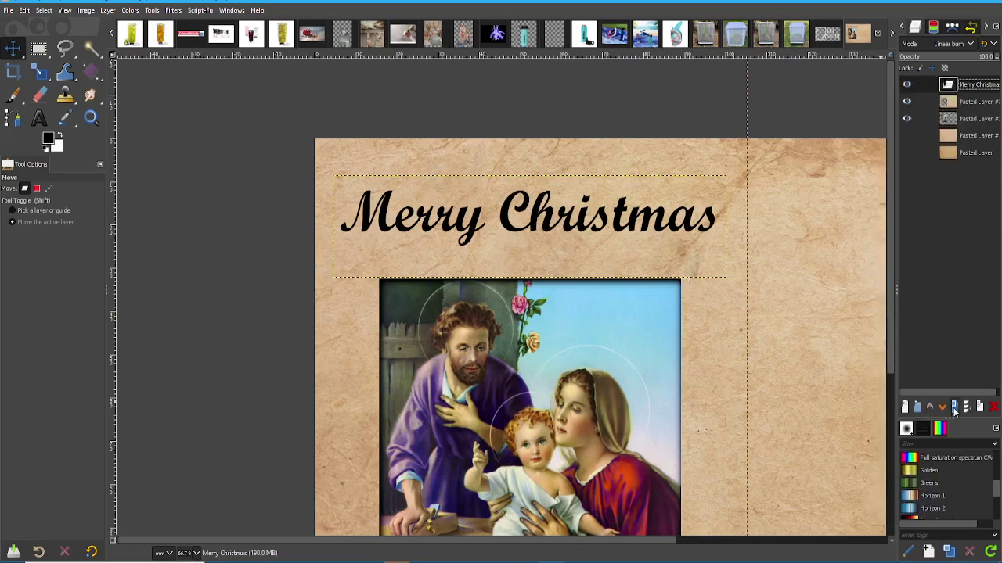
pyautogui.click(956, 406)
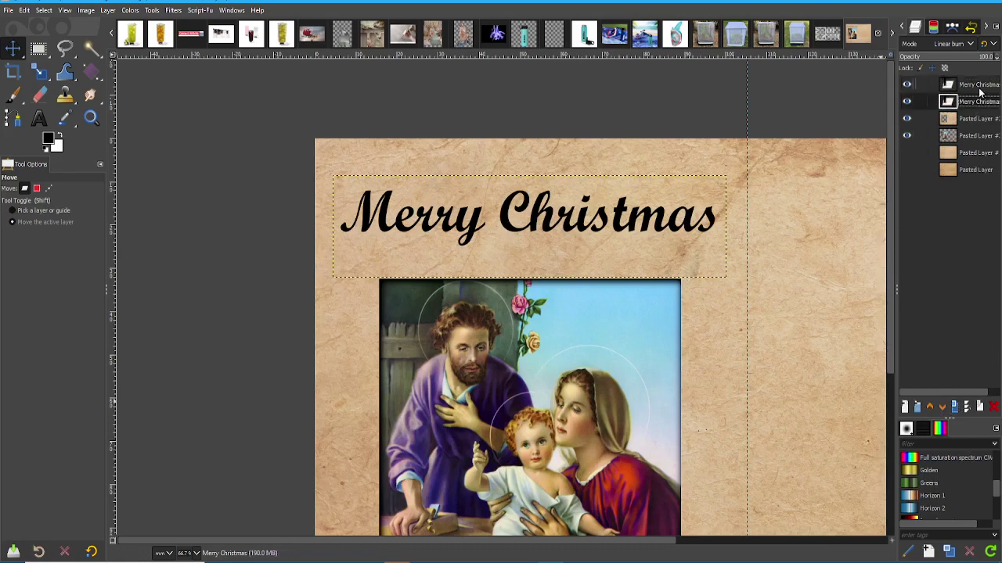
# Look through the gradients with the upper "Merry Christmas" layer active and choose the Golden gradient.
pyautogui.scroll(-3, 997, 489)
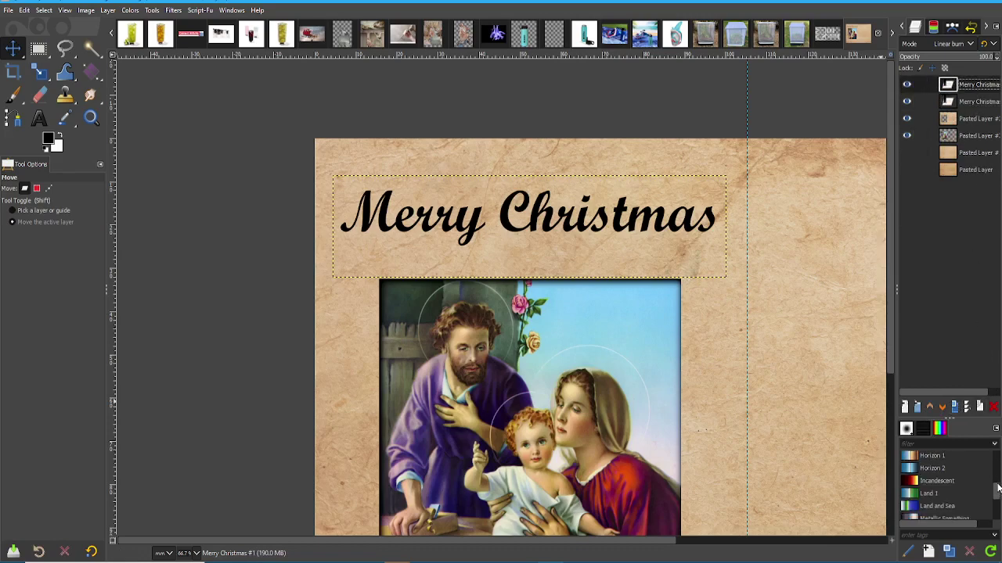
pyautogui.scroll(10, 997, 489)
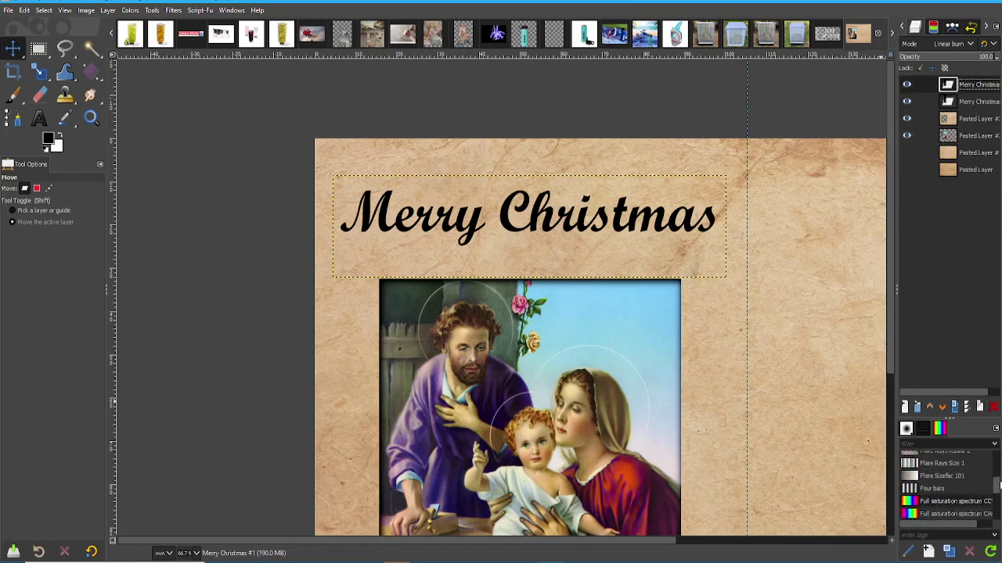
pyautogui.scroll(-8, 997, 489)
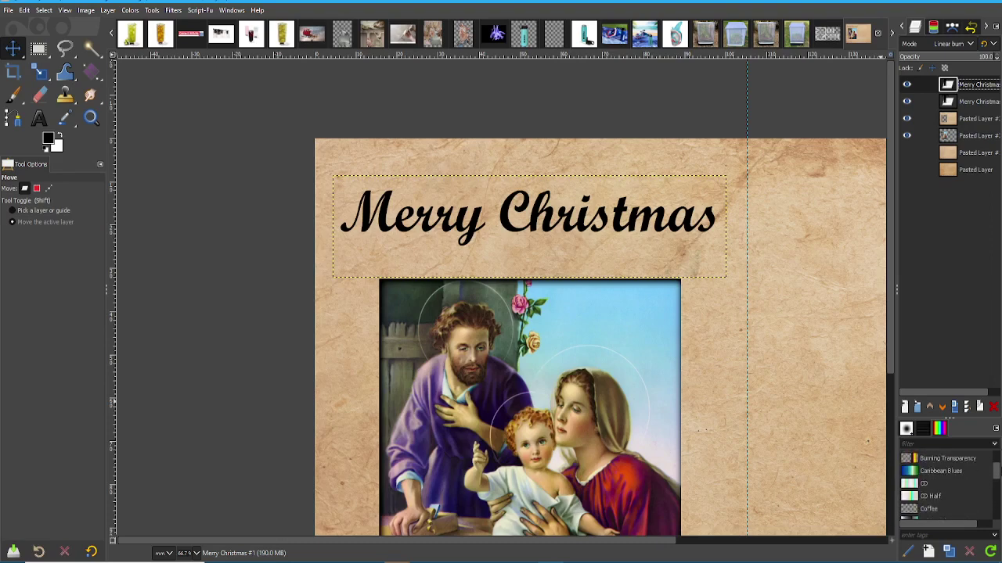
pyautogui.scroll(-3, 947, 478)
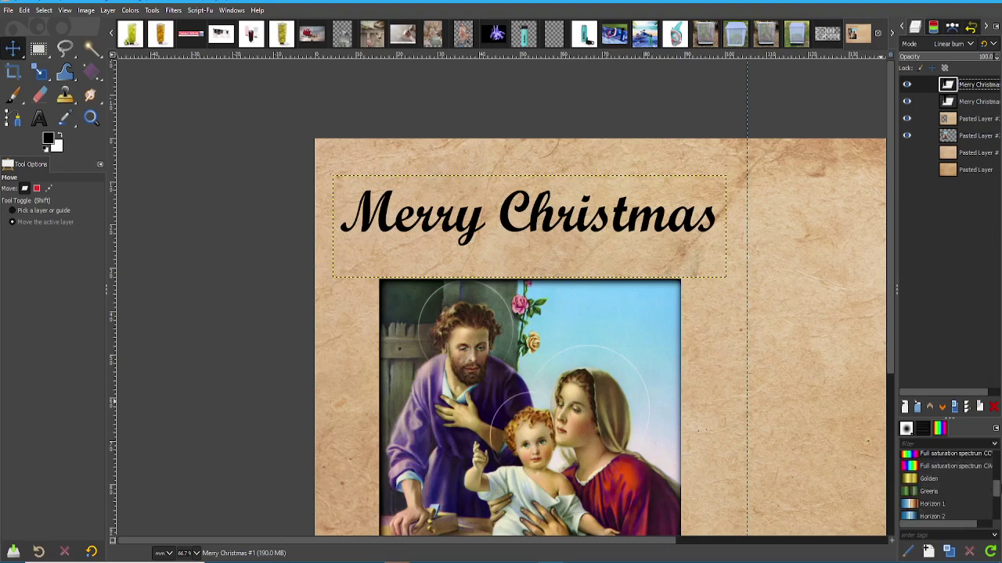
pyautogui.click(947, 469)
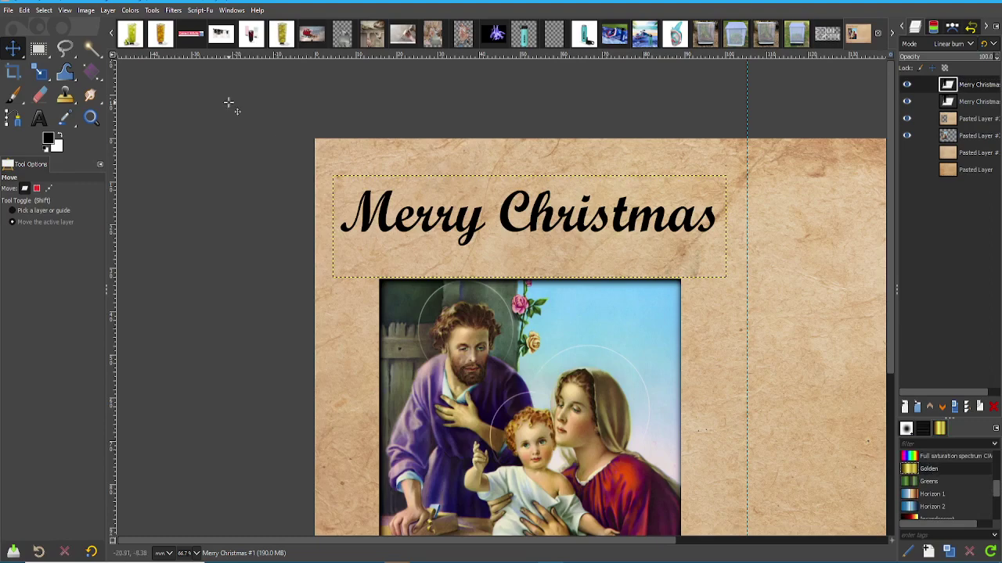
# Create a selection from the upper "Merry Christmas" layer's alpha and ready the Gradient tool with the Golden gradient, Normal mode and Radial shape.
pyautogui.rightClick(970, 89)
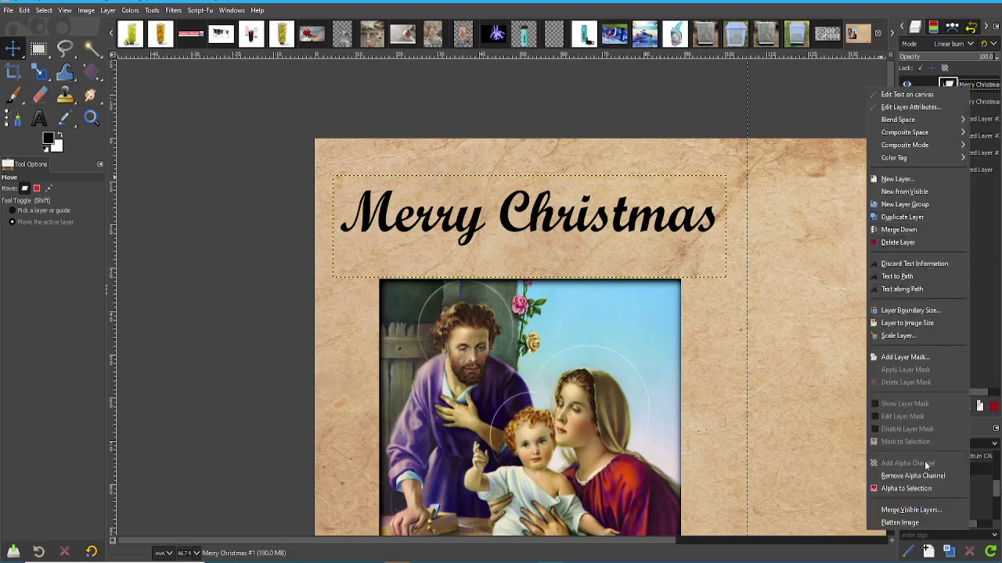
pyautogui.click(905, 488)
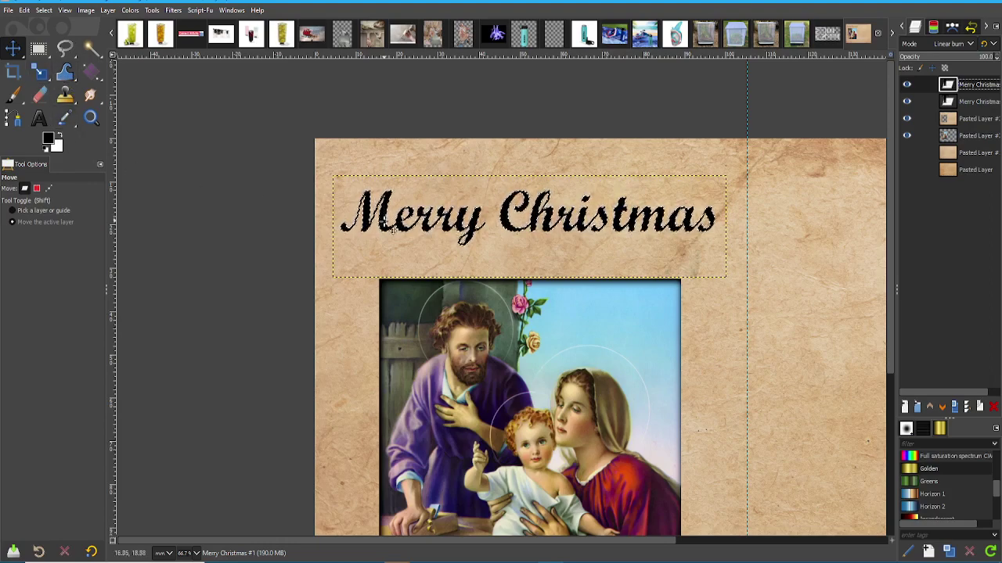
pyautogui.click(91, 72)
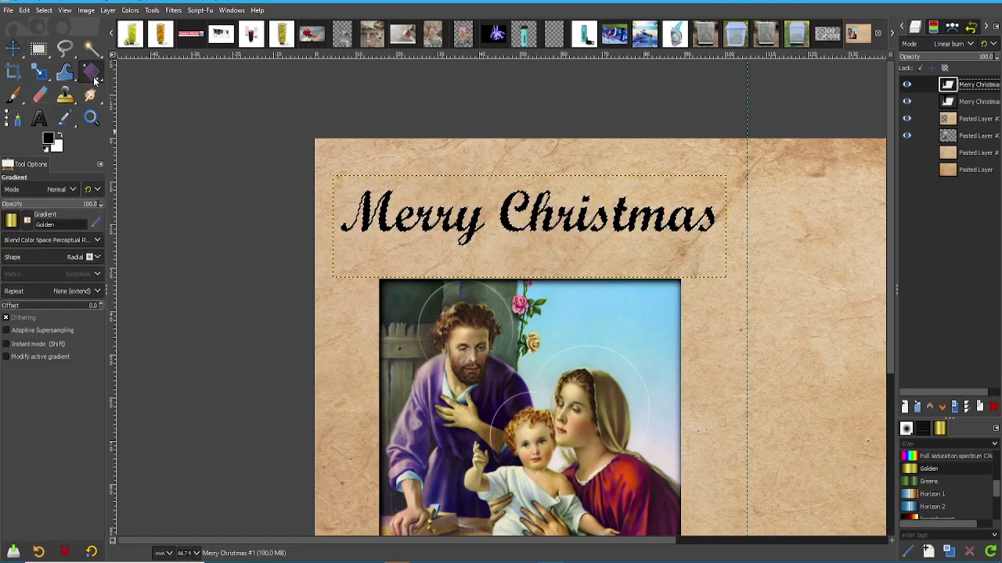
pyautogui.click(67, 189)
pyautogui.click(67, 190)
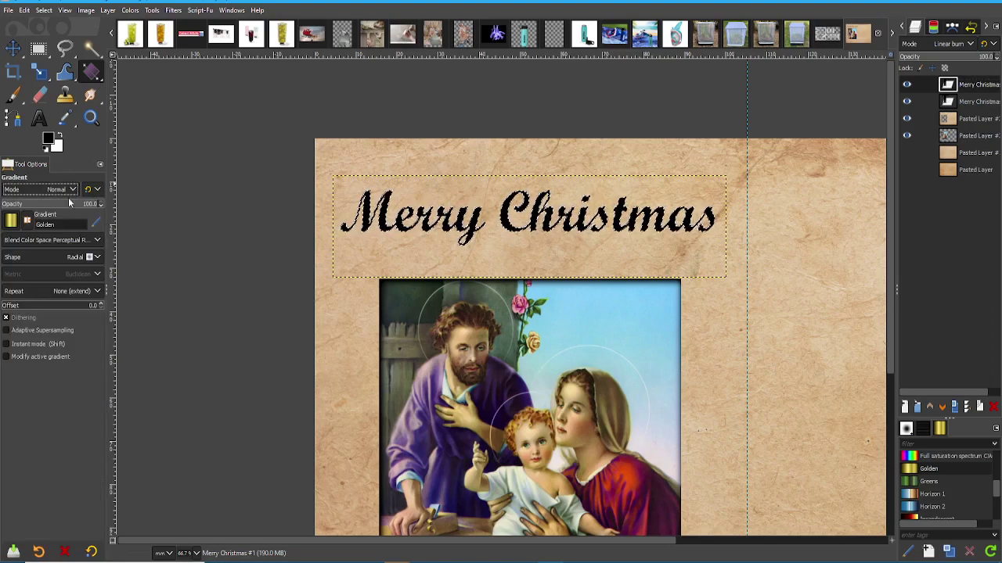
pyautogui.click(88, 259)
pyautogui.click(88, 259)
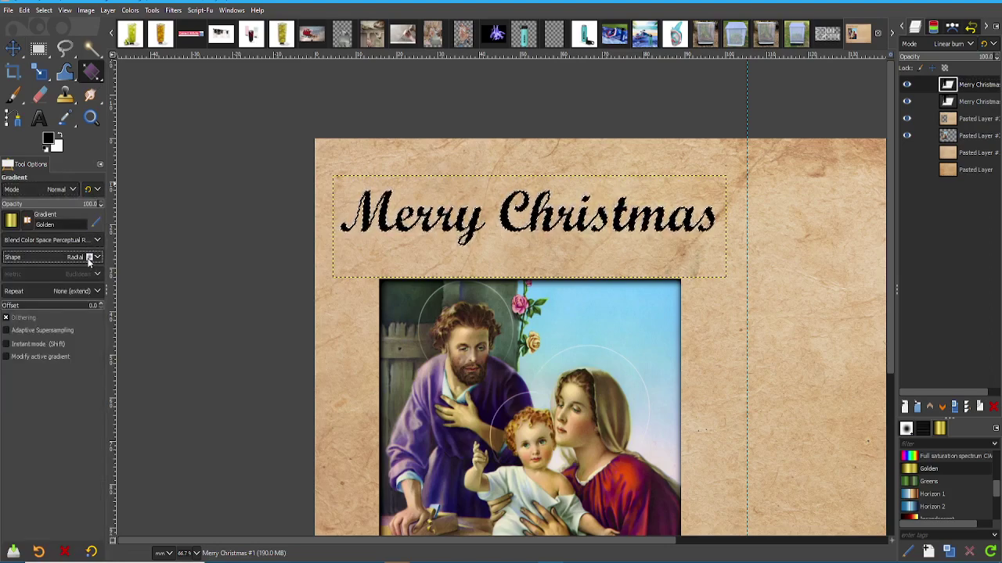
pyautogui.click(89, 259)
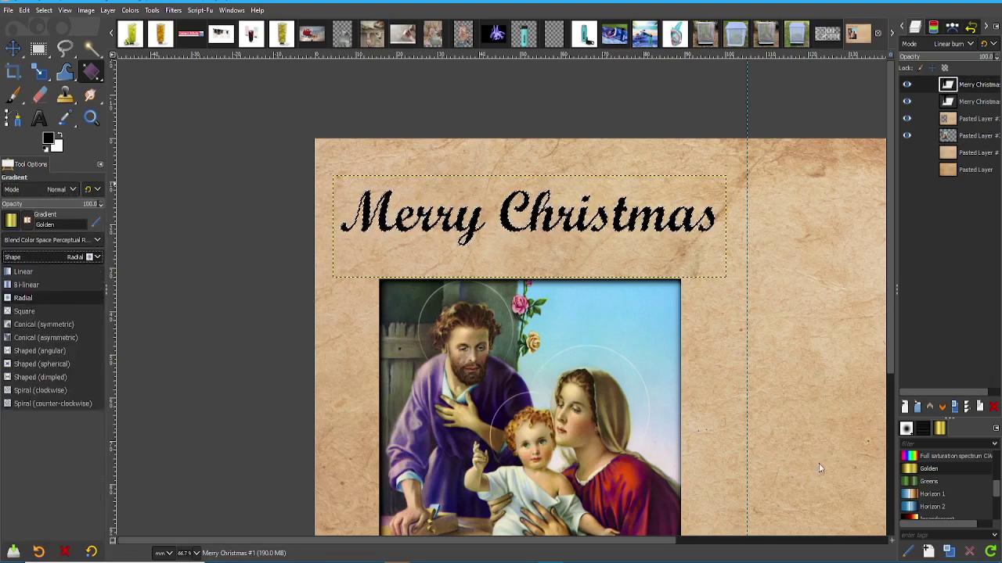
pyautogui.click(66, 181)
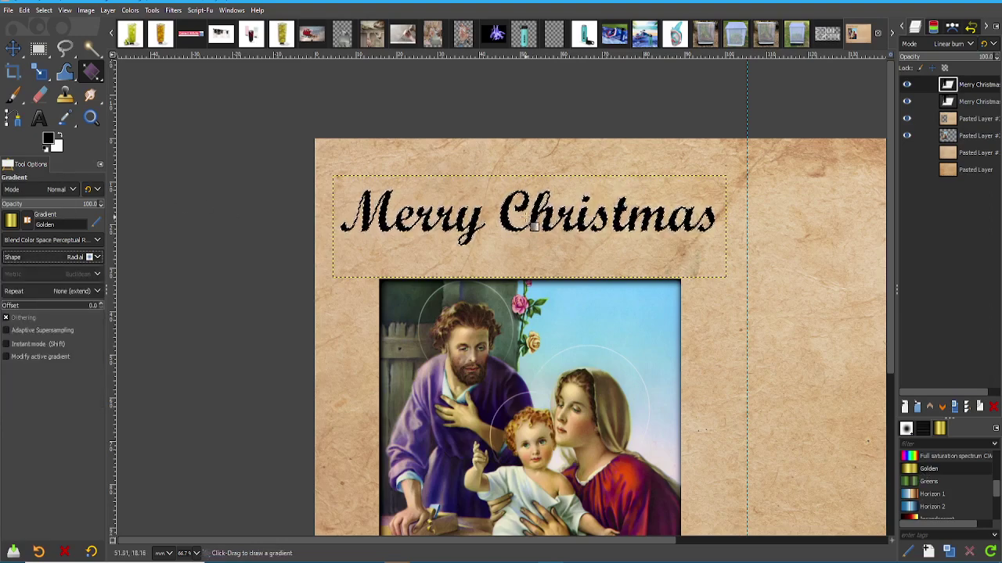
# Try filling the selected lettering with the Golden radial gradient while the layer is in Linear burn mode.
pyautogui.moveTo(532, 227)
pyautogui.mouseDown()
pyautogui.moveTo(676, 402)
pyautogui.moveTo(809, 492)
pyautogui.moveTo(537, 238)
pyautogui.mouseUp()
pyautogui.click(535, 236)
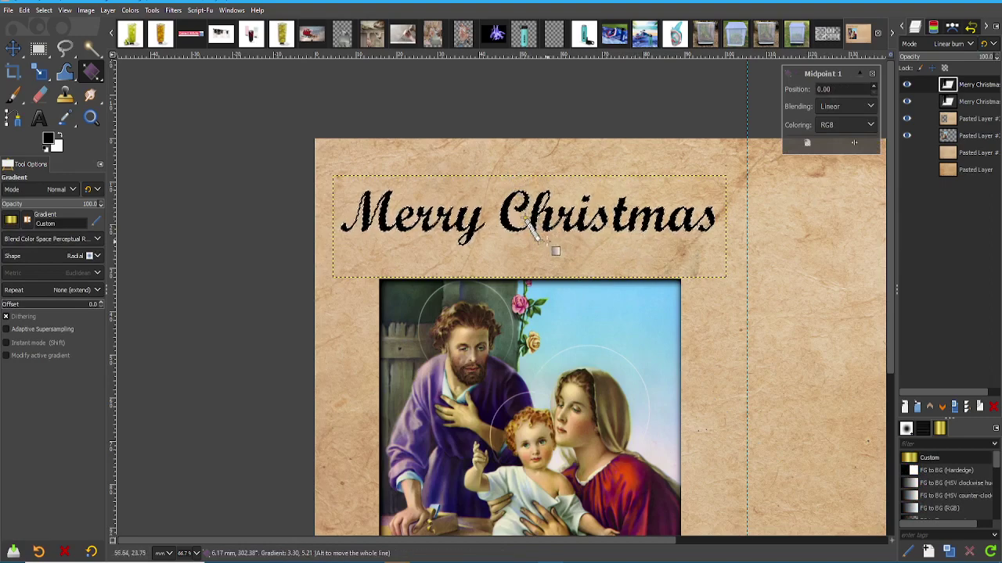
pyautogui.click(686, 203)
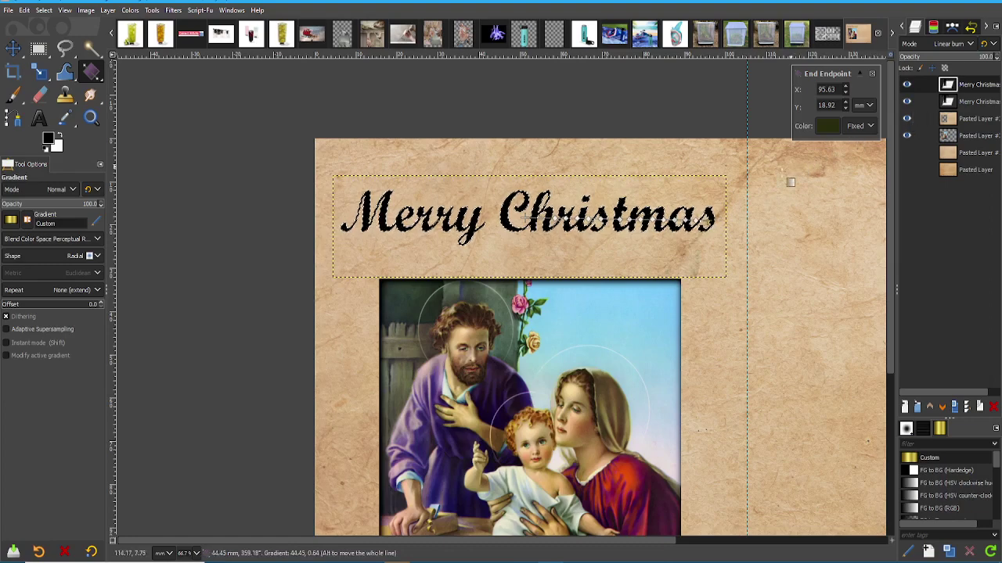
pyautogui.press('Return')
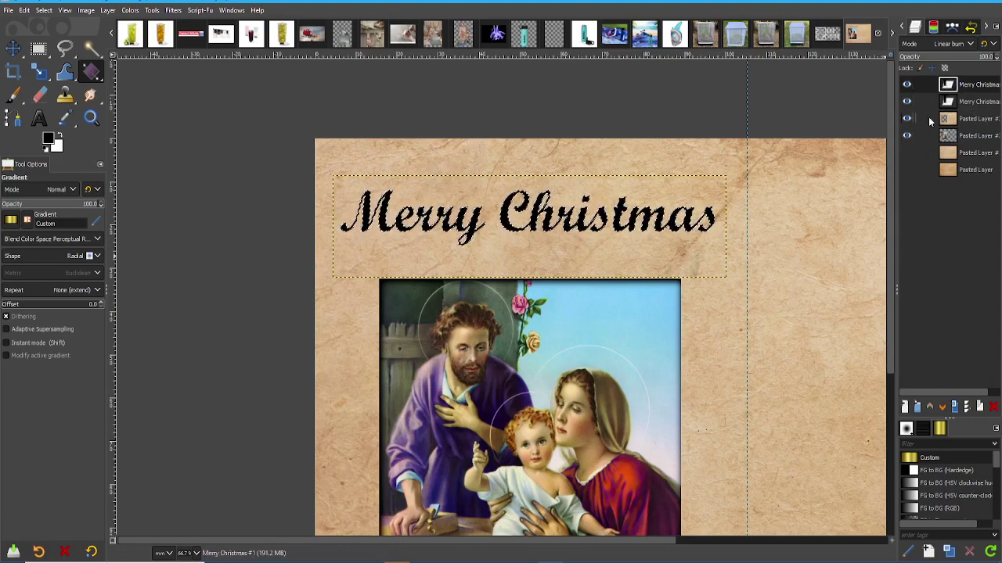
# Set the upper "Merry Christmas" layer's blending mode to Normal.
pyautogui.click(951, 44)
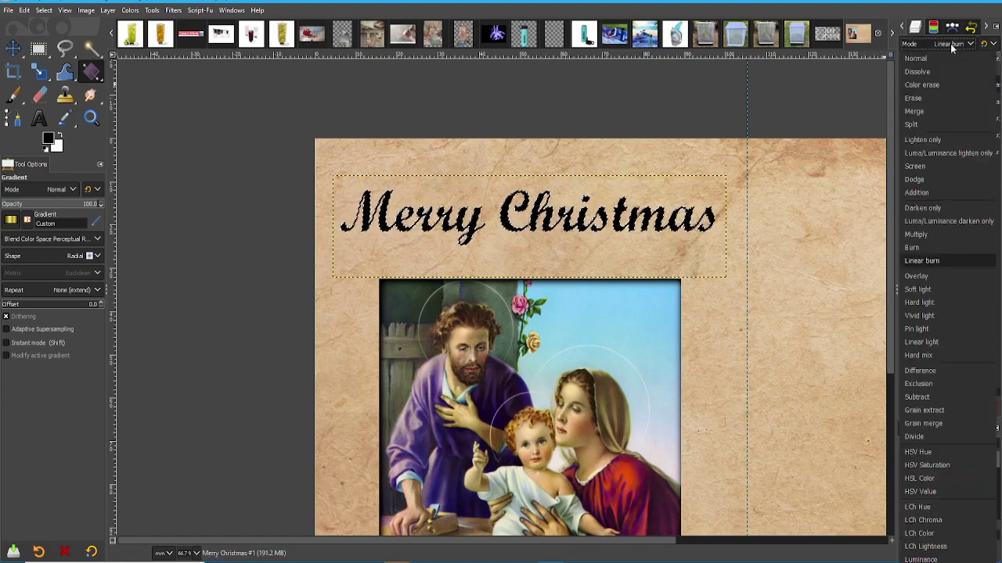
pyautogui.click(951, 44)
pyautogui.click(951, 45)
pyautogui.click(962, 58)
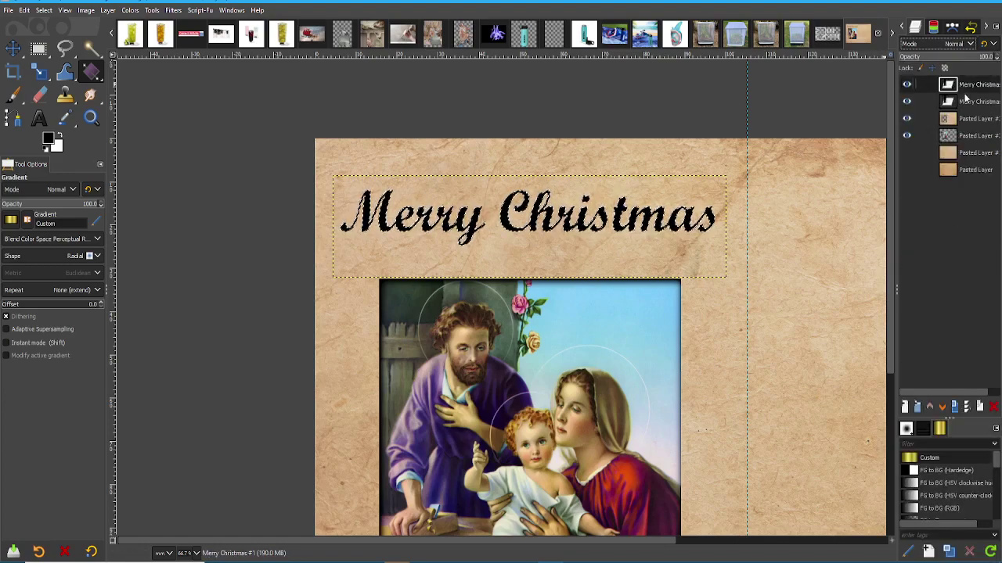
pyautogui.click(956, 44)
pyautogui.click(956, 67)
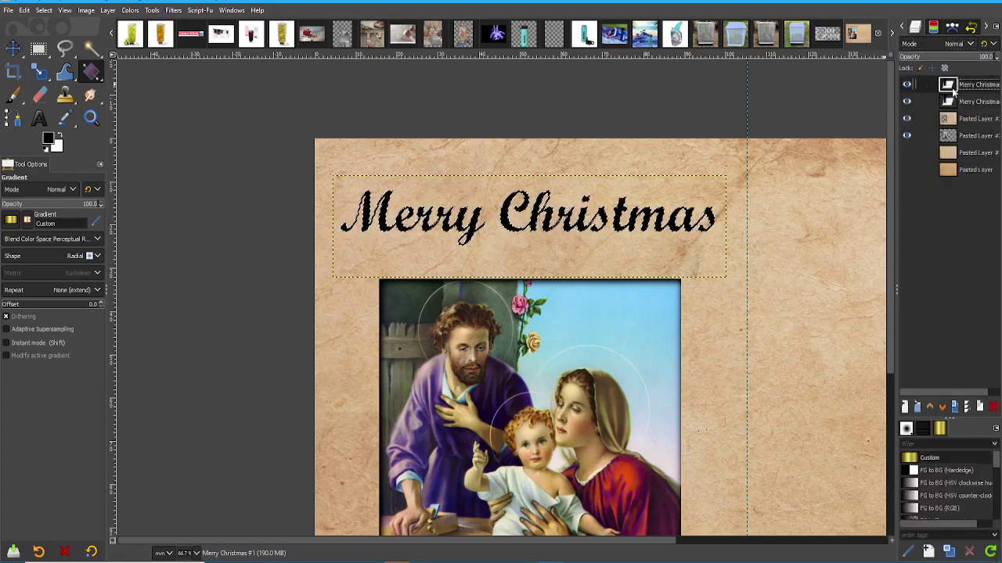
# Fill the selected lettering with the golden radial gradient, about 38 mm long from the C of "Christmas" toward the end of the word.
pyautogui.moveTo(531, 225); pyautogui.dragTo(754, 230)
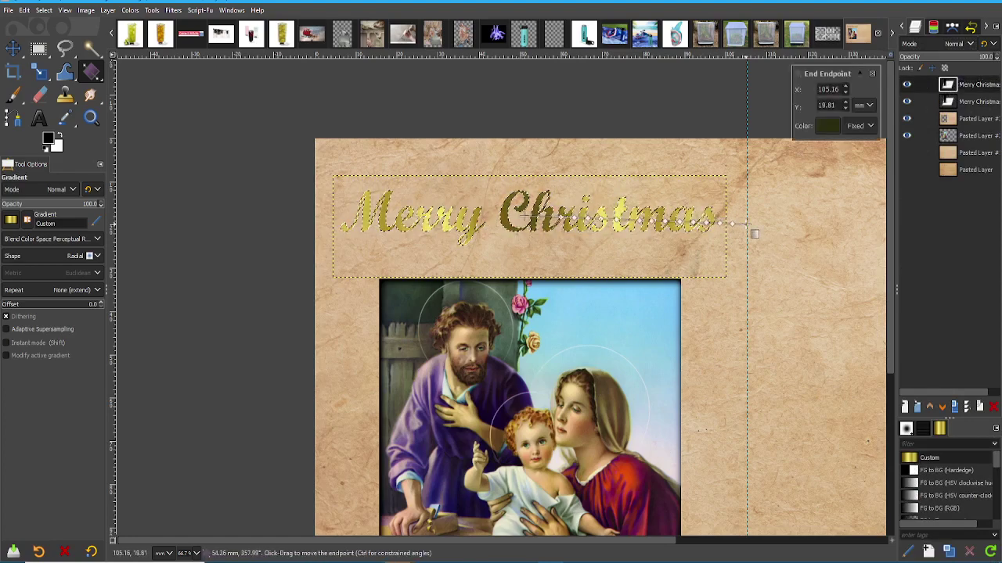
pyautogui.press('Return')
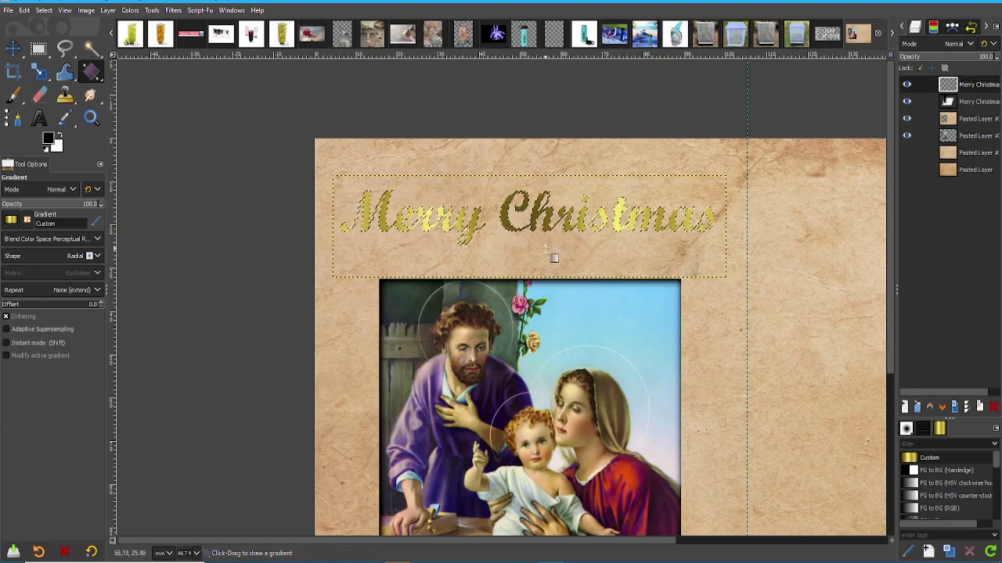
pyautogui.moveTo(520, 214); pyautogui.dragTo(695, 225)
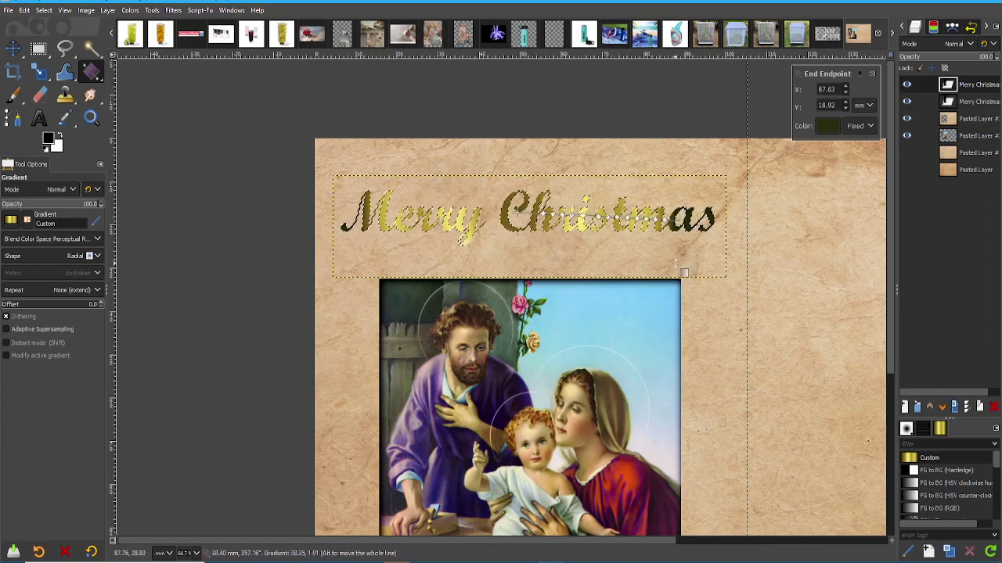
pyautogui.press('Return')
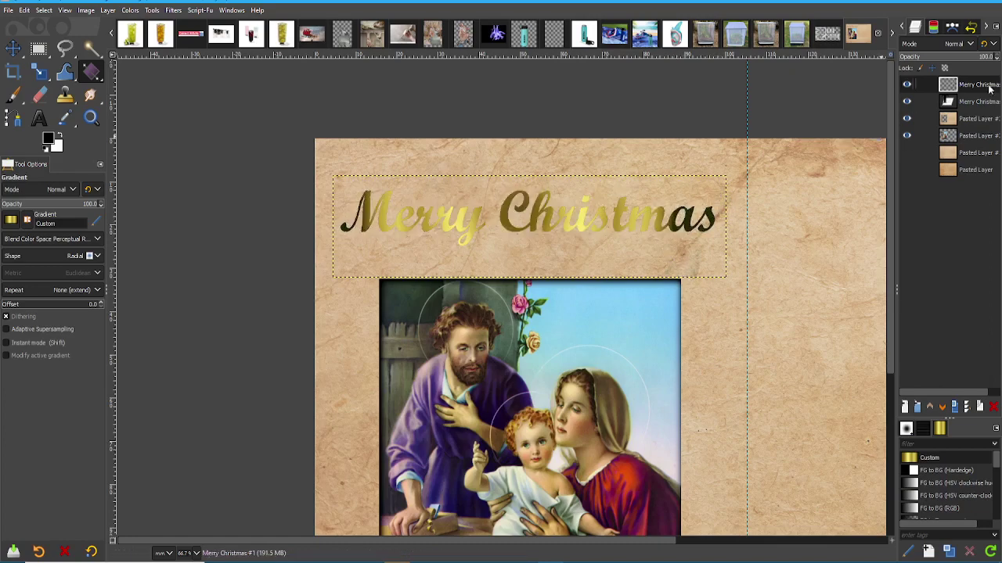
# Try repeating the last-used Drop Shadow on the gold lettering, and undo it.
pyautogui.click(173, 10)
pyautogui.moveTo(263, 127)
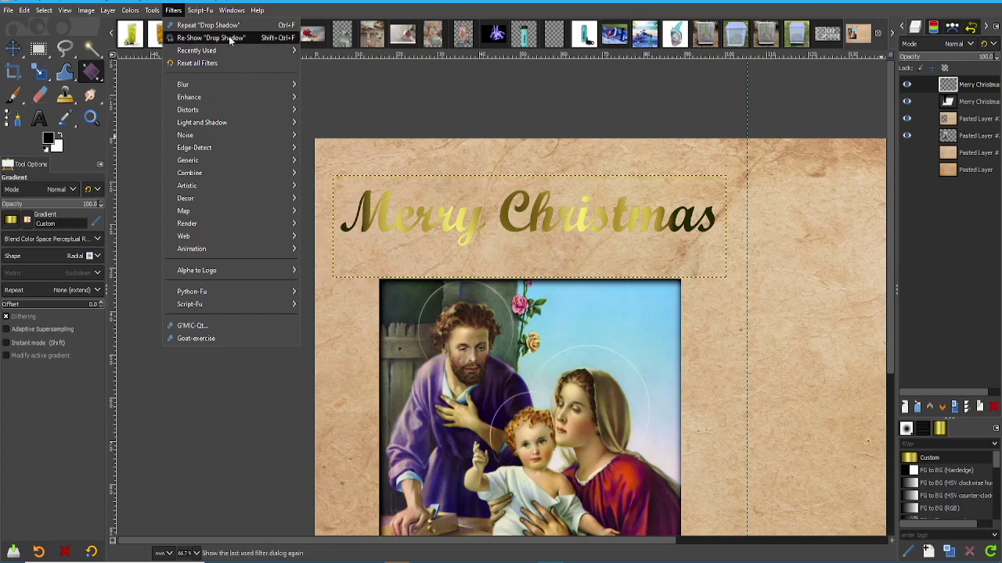
pyautogui.click(210, 26)
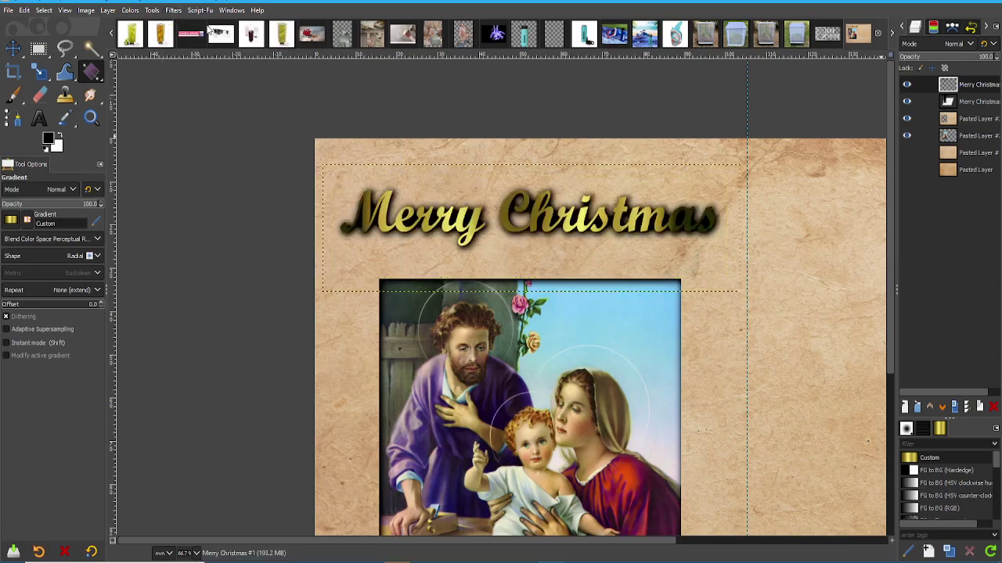
pyautogui.hotkey('ctrl', 'z')
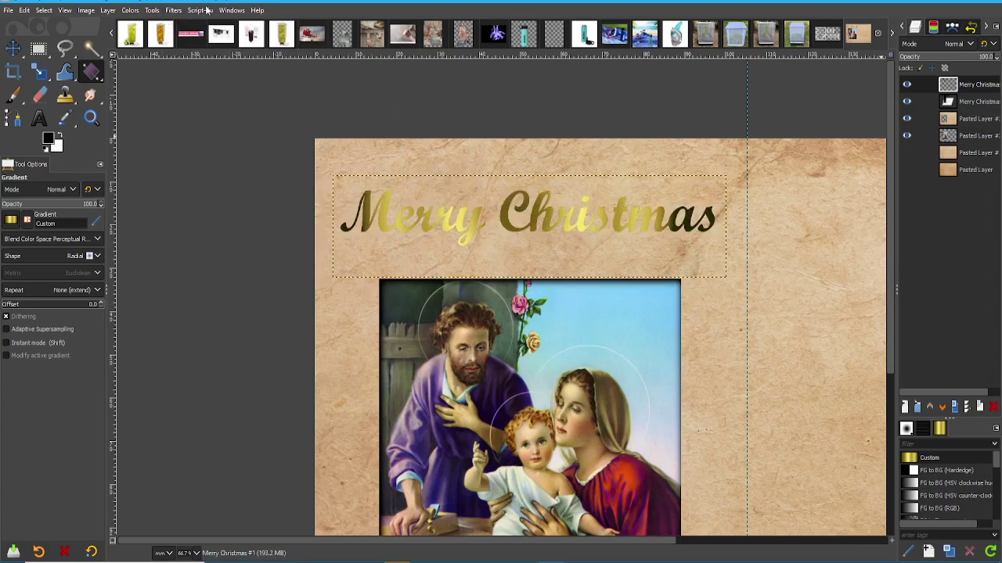
# Apply a Drop Shadow to the gold lettering with X and Y offsets 11.355, blur radius 3.30, grow radius 5 and opacity 0.837.
pyautogui.click(173, 10)
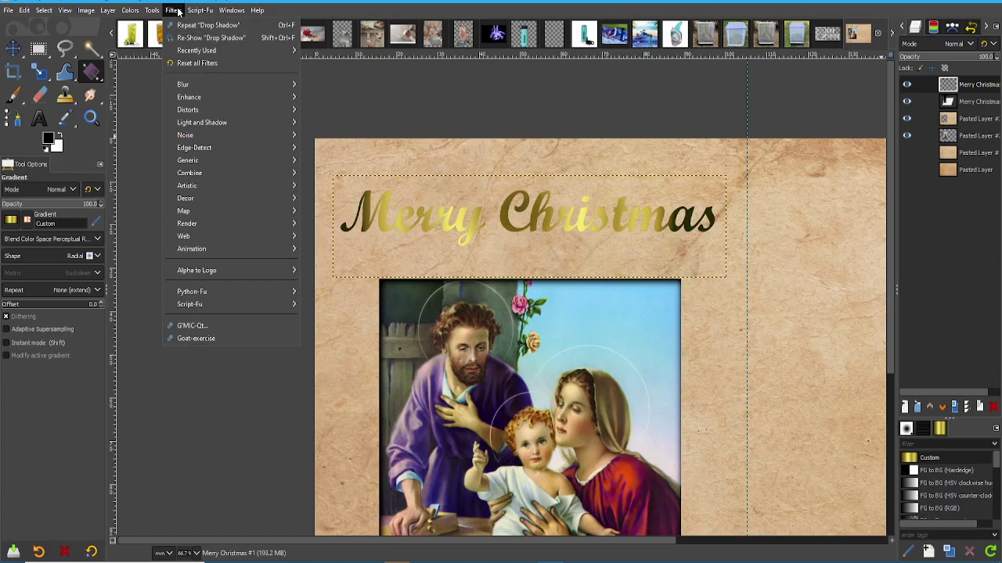
pyautogui.click(205, 37)
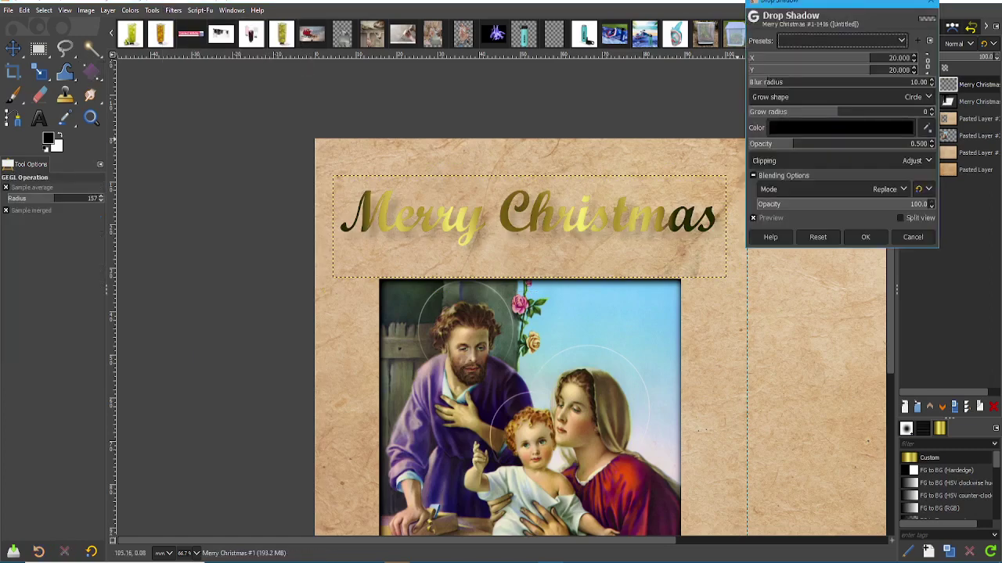
pyautogui.moveTo(847, 71); pyautogui.dragTo(817, 128)
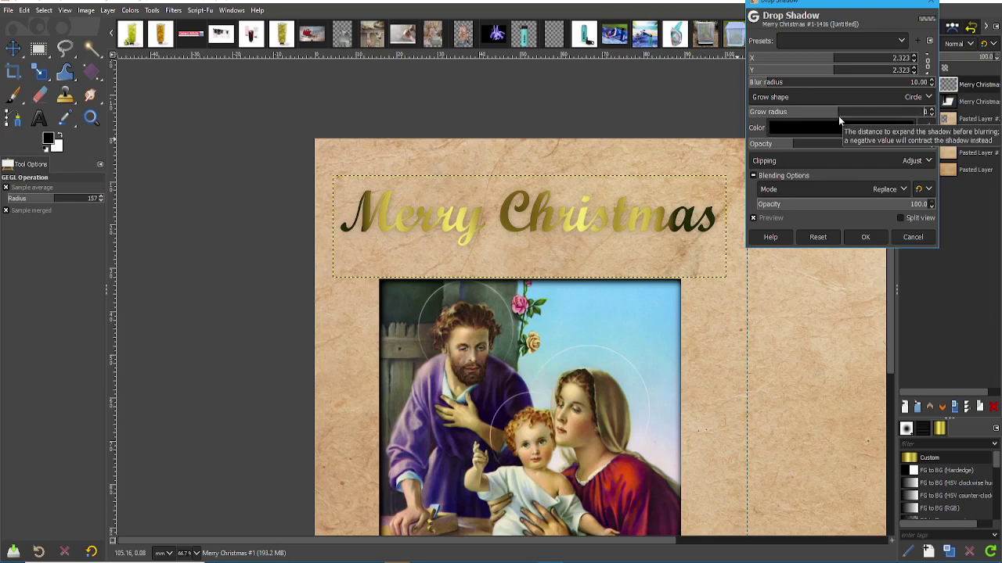
pyautogui.moveTo(838, 115)
pyautogui.mouseDown()
pyautogui.moveTo(865, 114)
pyautogui.moveTo(856, 114)
pyautogui.mouseUp()
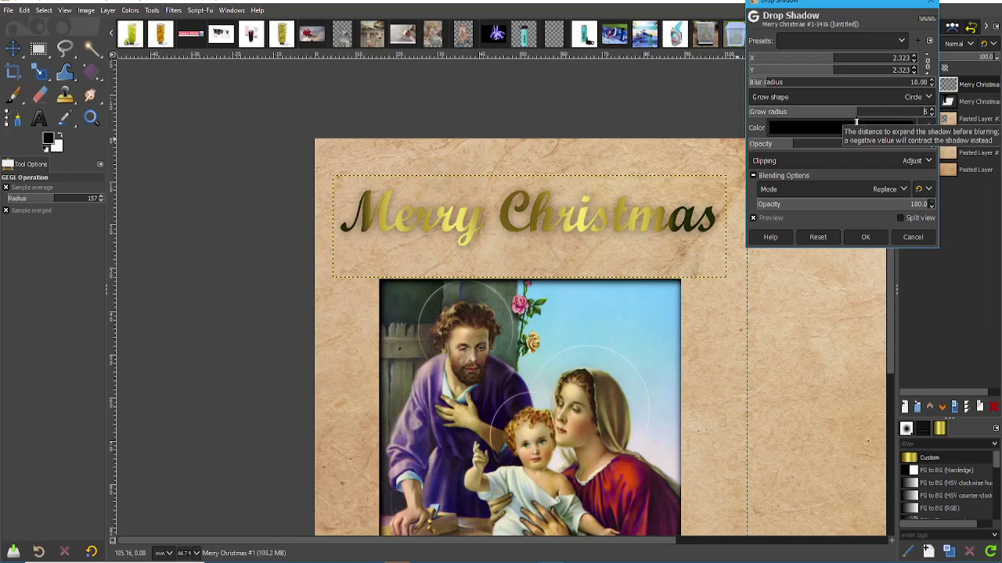
pyautogui.click(757, 86)
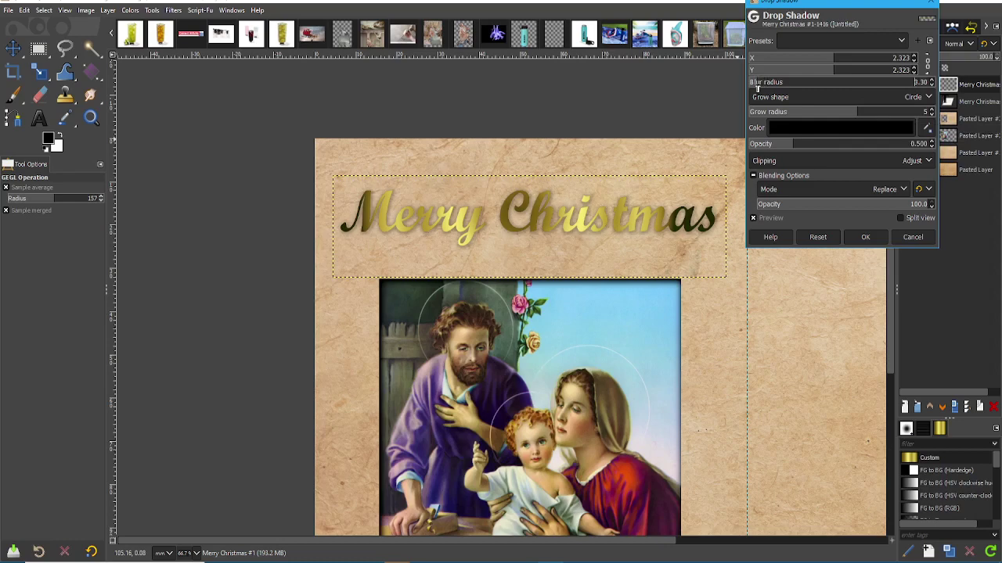
pyautogui.moveTo(798, 145); pyautogui.dragTo(825, 144)
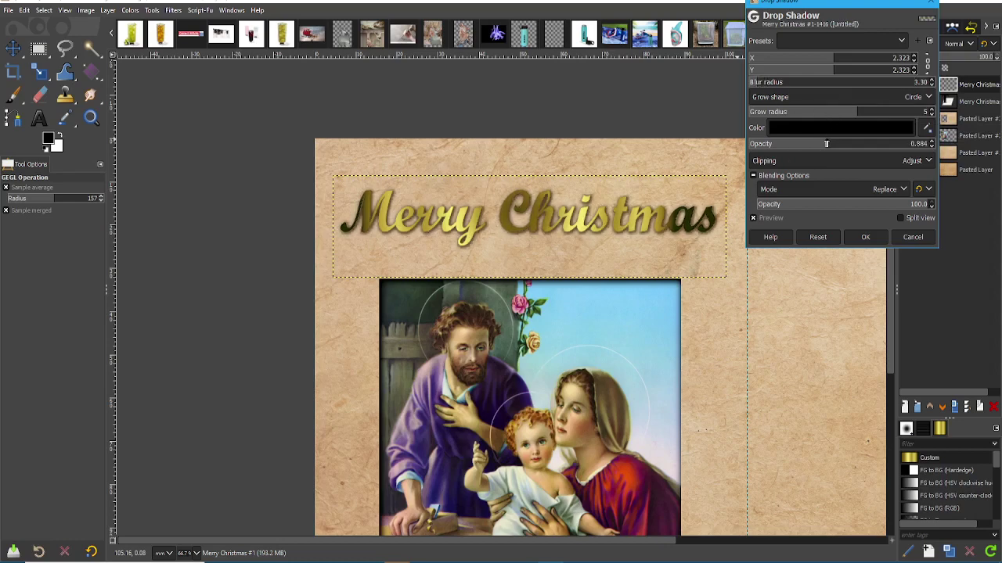
pyautogui.moveTo(837, 70)
pyautogui.mouseDown()
pyautogui.moveTo(856, 82)
pyautogui.moveTo(838, 88)
pyautogui.mouseUp()
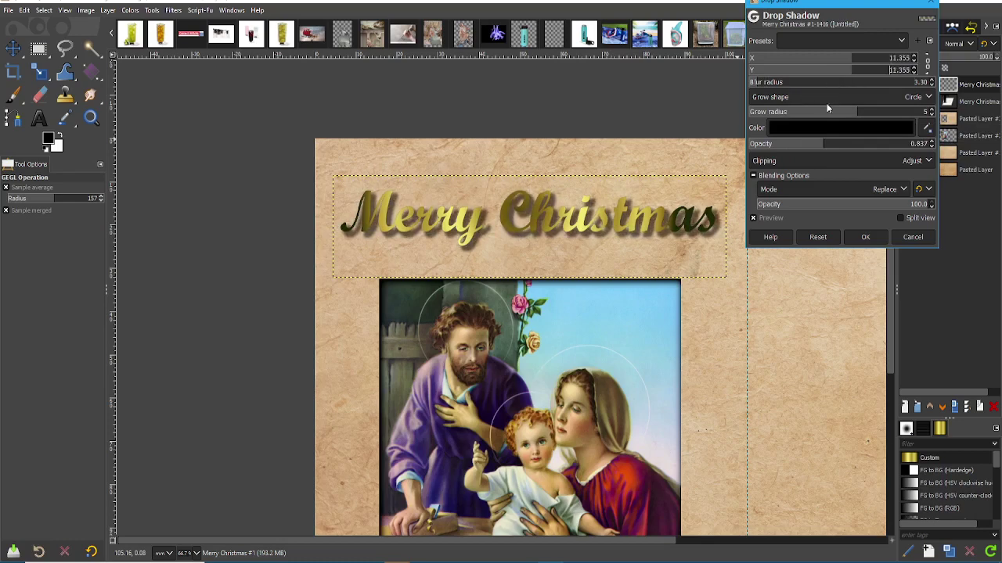
pyautogui.click(865, 237)
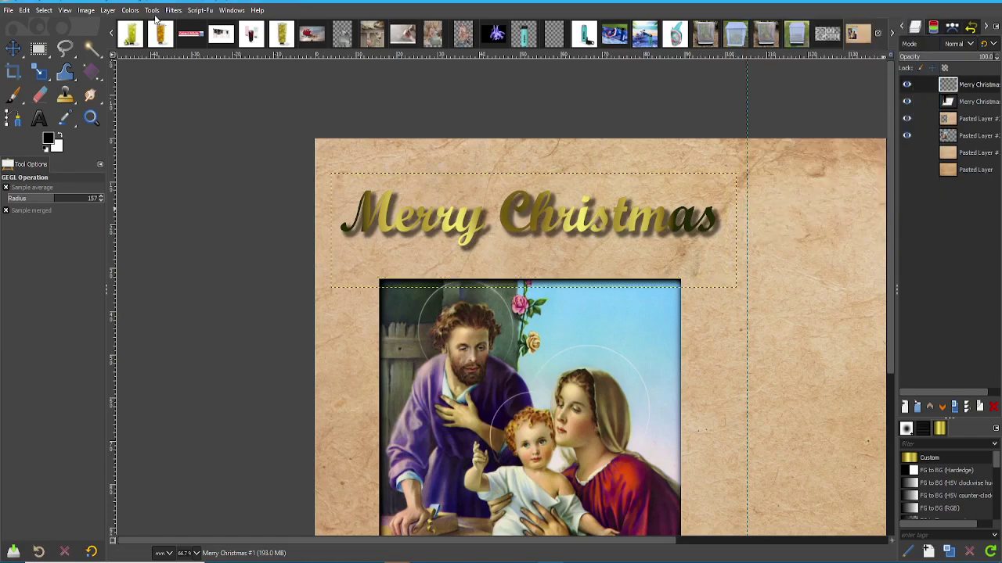
# Brighten the gold lettering with Levels, setting the input gamma to 3.54.
pyautogui.click(129, 10)
pyautogui.click(142, 126)
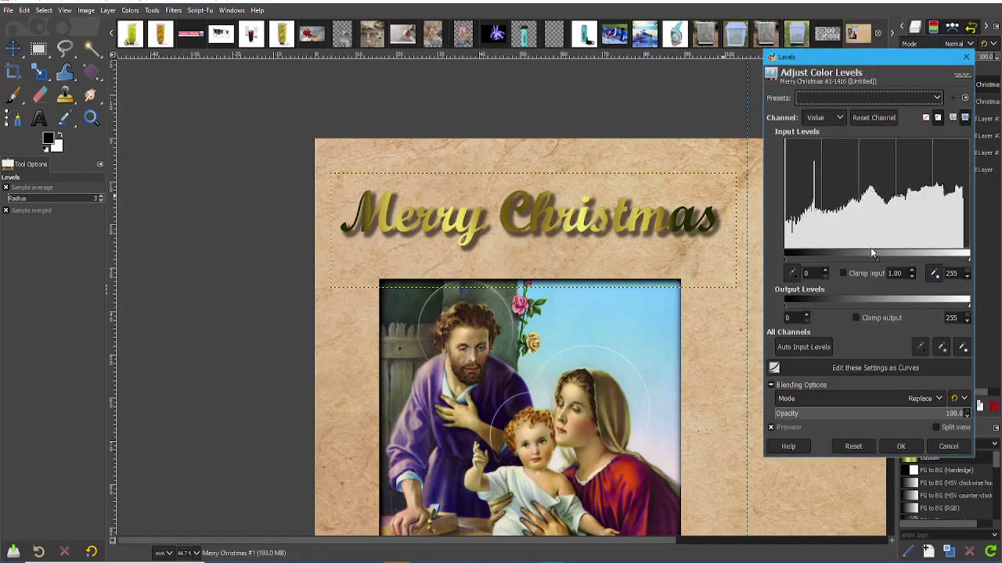
pyautogui.moveTo(872, 252); pyautogui.dragTo(829, 273)
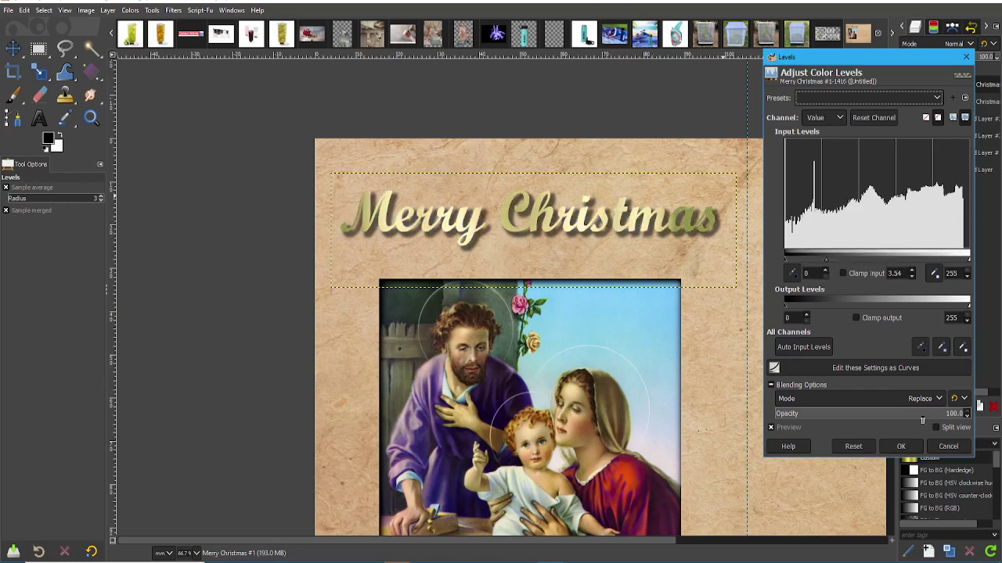
pyautogui.click(901, 446)
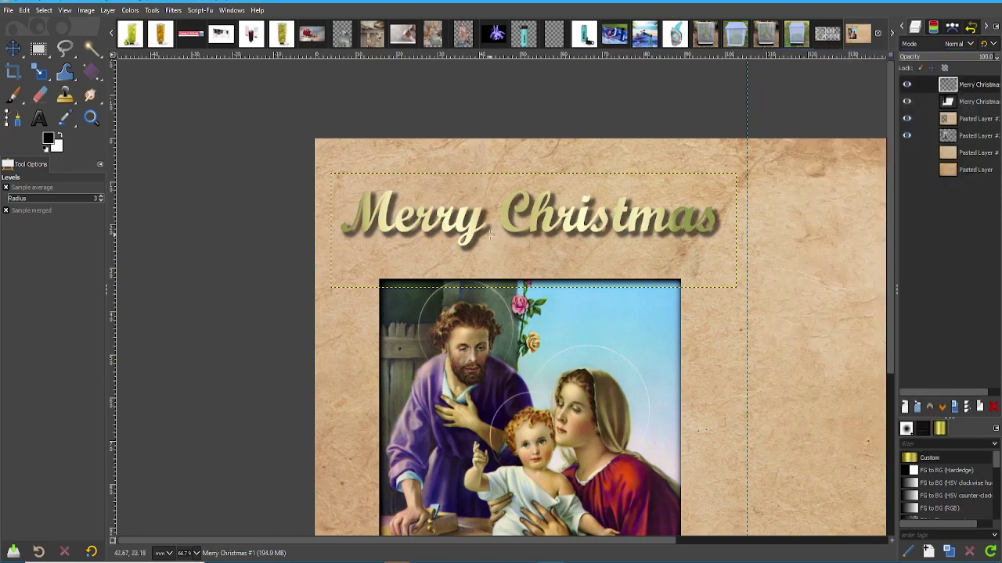
# Examine the brightened lettering together with the whole card composition at different magnifications.
pyautogui.scroll(-2, 485, 241)
pyautogui.scroll(2, 485, 241)
pyautogui.scroll(-2, 486, 241)
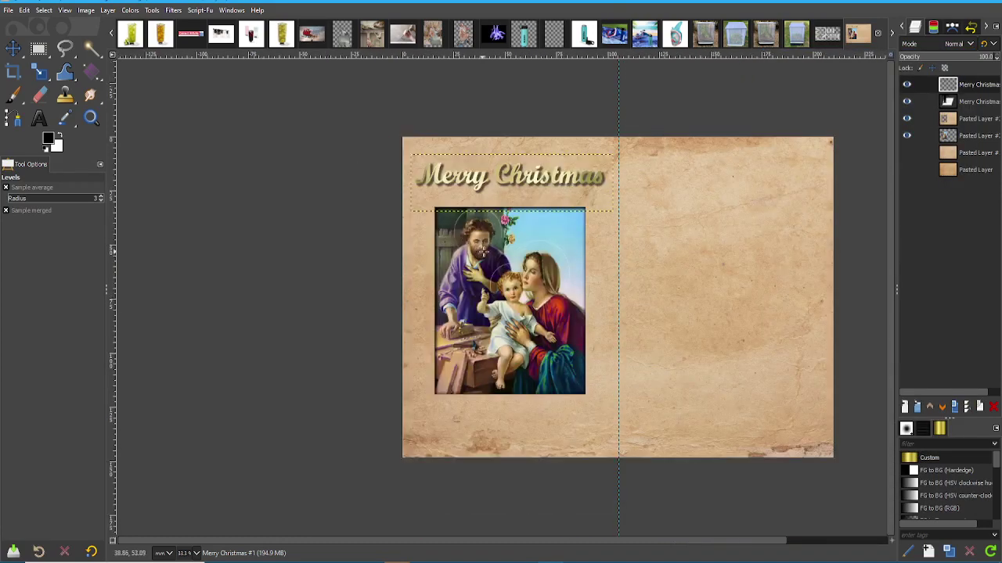
pyautogui.scroll(2, 456, 339)
pyautogui.scroll(3, 488, 337)
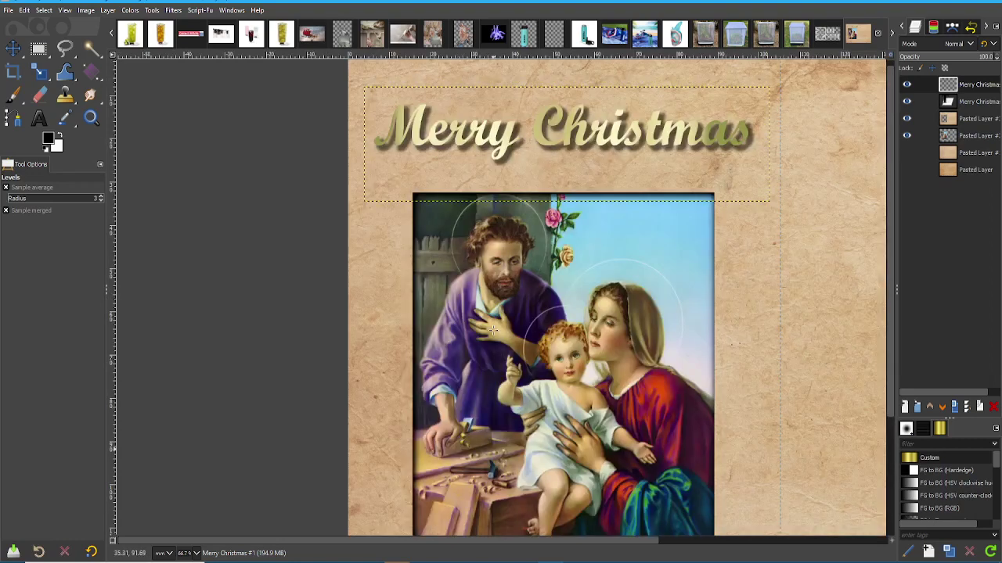
pyautogui.scroll(-2, 489, 337)
pyautogui.scroll(2, 489, 337)
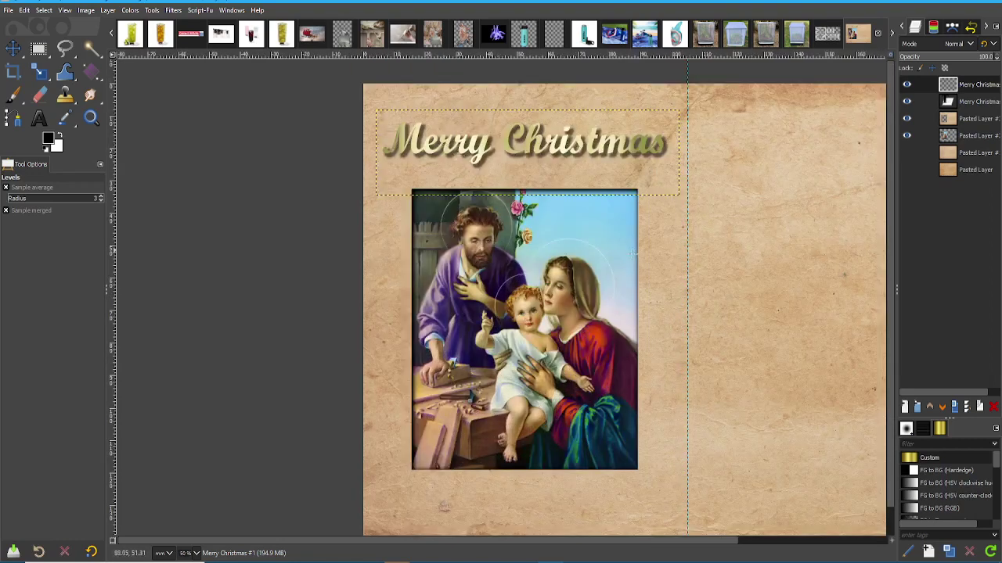
# Make the Holy Family painting's layer active and select its outline from the layer's alpha.
pyautogui.click(971, 106)
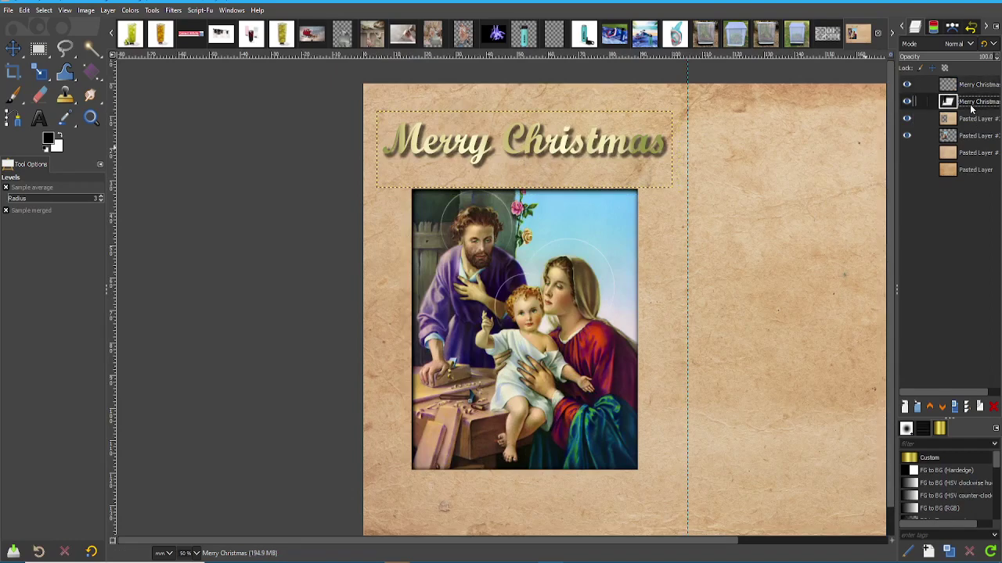
pyautogui.click(967, 137)
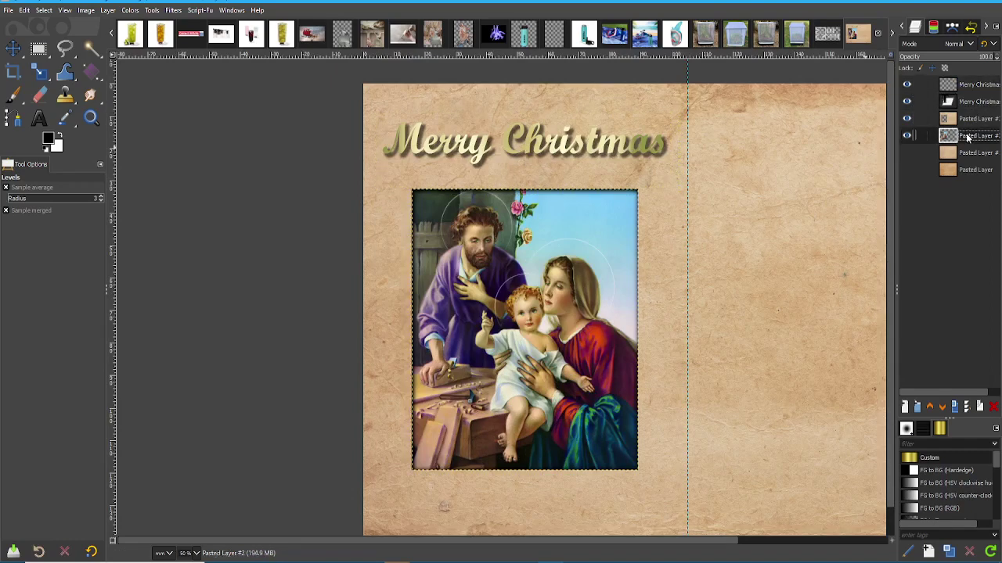
pyautogui.rightClick(980, 141)
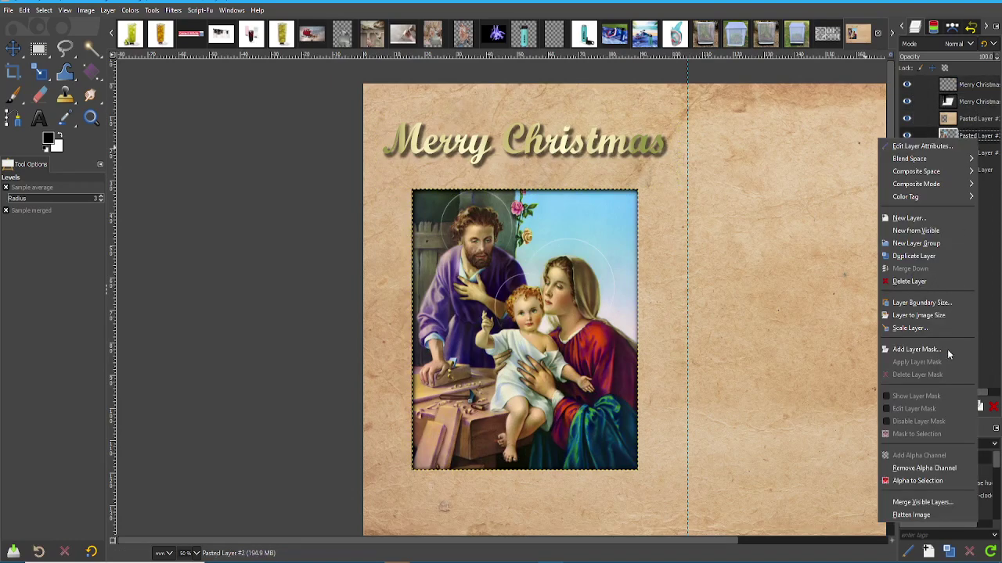
pyautogui.click(932, 481)
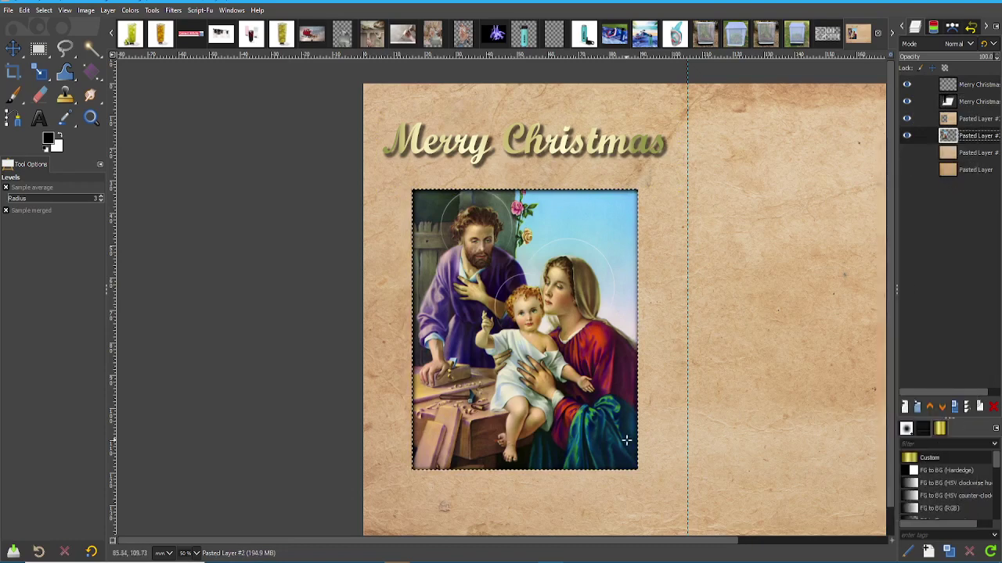
# Try growing the painting's selection by 20 mm, and undo it.
pyautogui.click(44, 11)
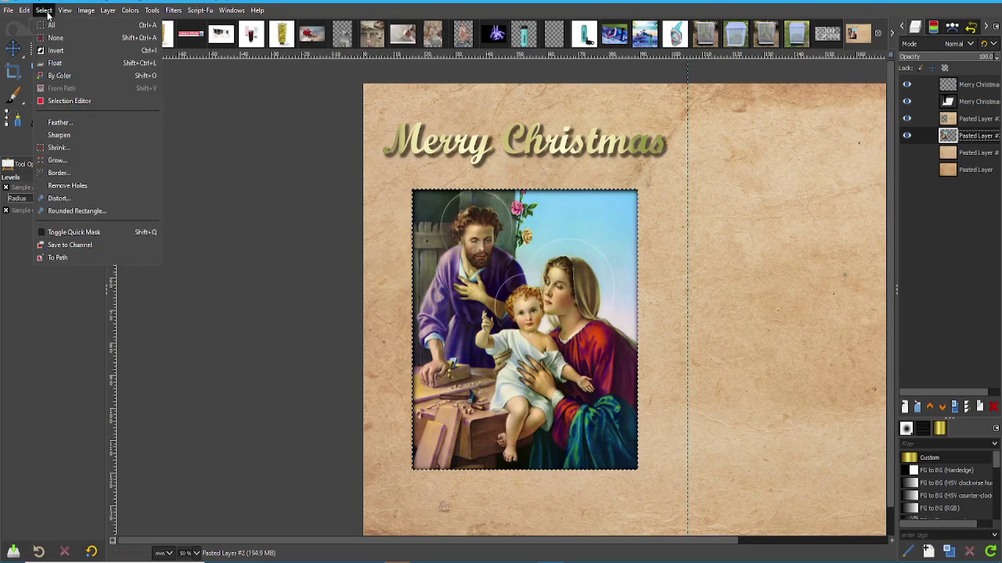
pyautogui.click(71, 161)
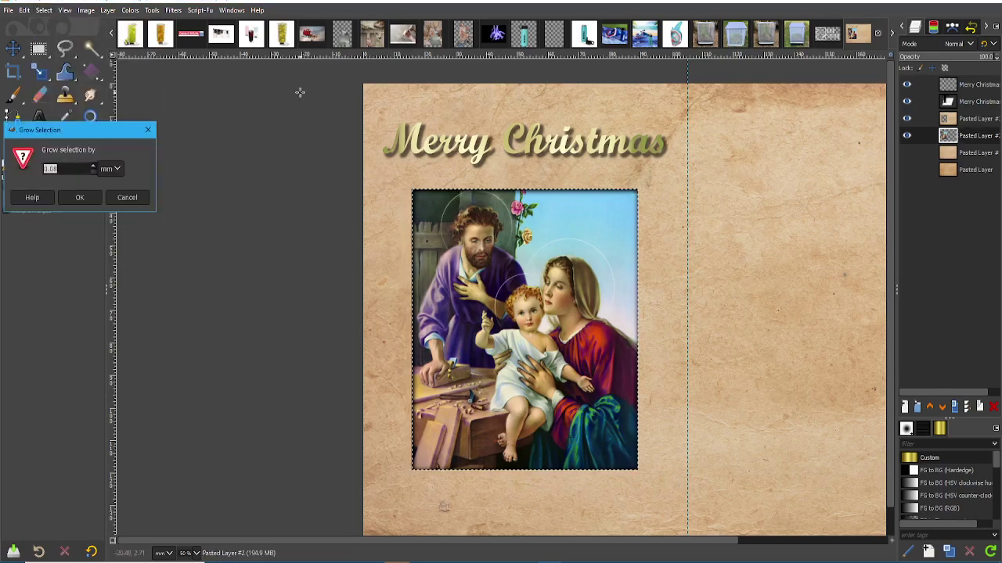
pyautogui.write('20')
pyautogui.click(77, 197)
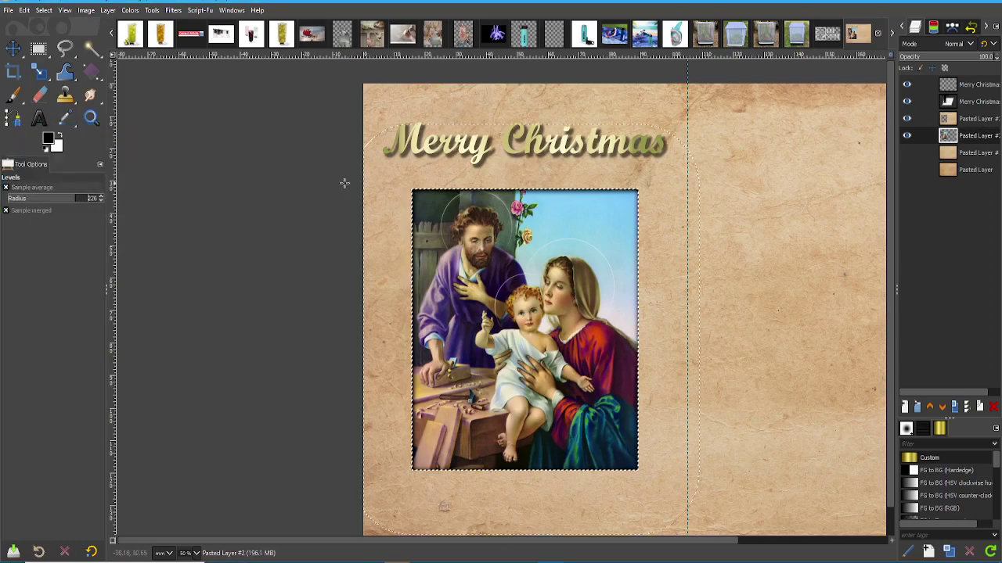
pyautogui.hotkey('ctrl', 'shift', 'a')
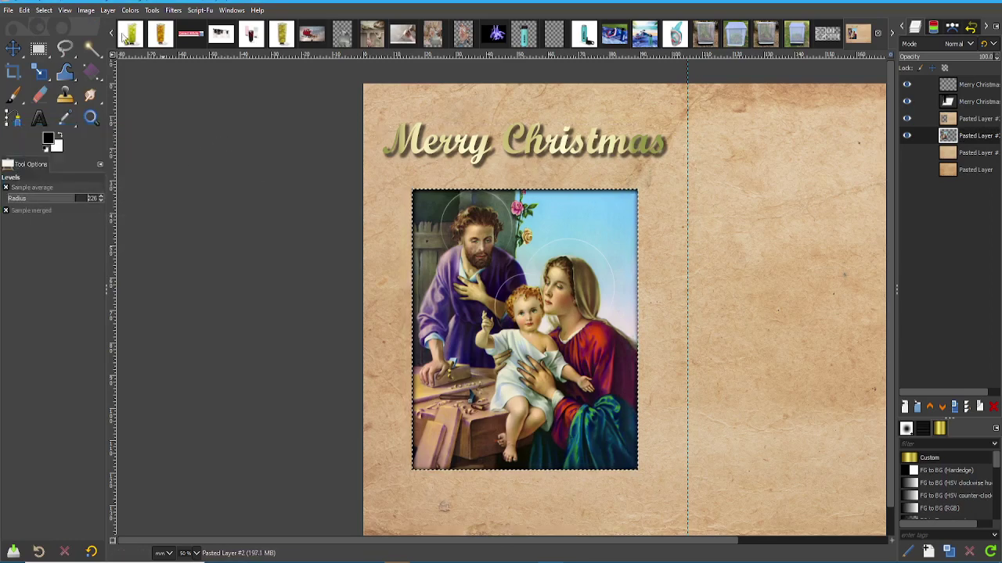
# Try growing the painting's selection by 20 px, check the margin around the frame, and undo the growth.
pyautogui.click(27, 10)
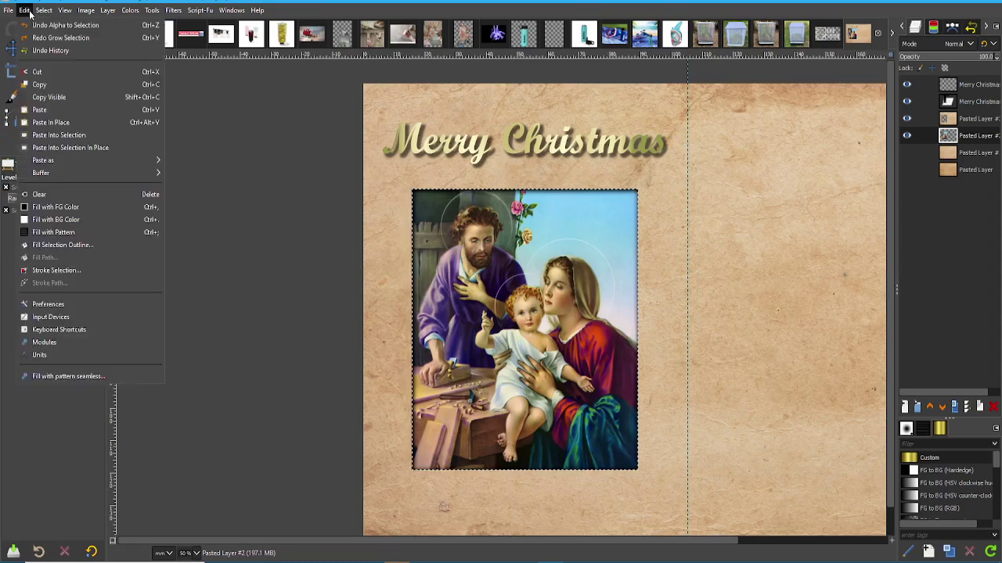
pyautogui.moveTo(44, 10)
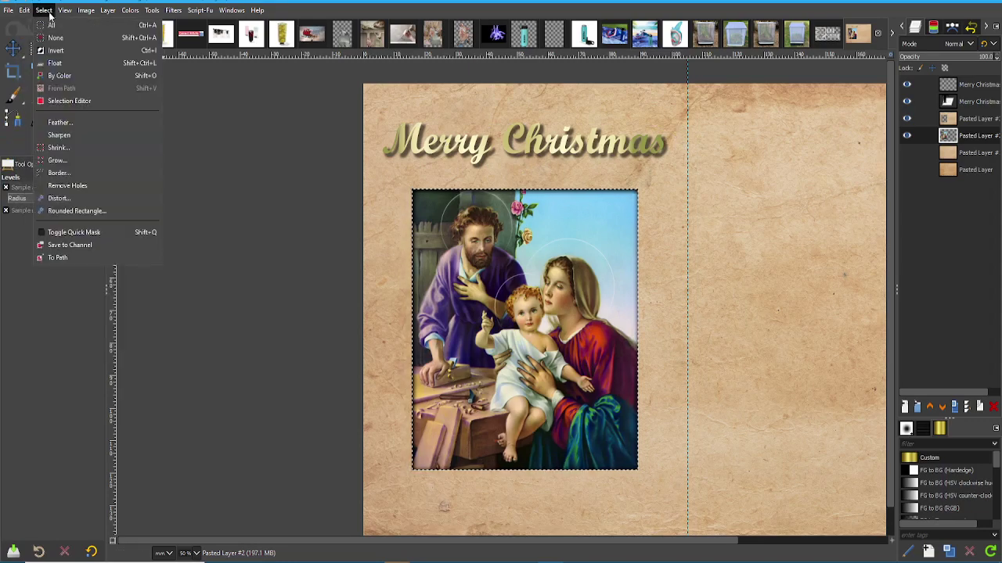
pyautogui.click(77, 160)
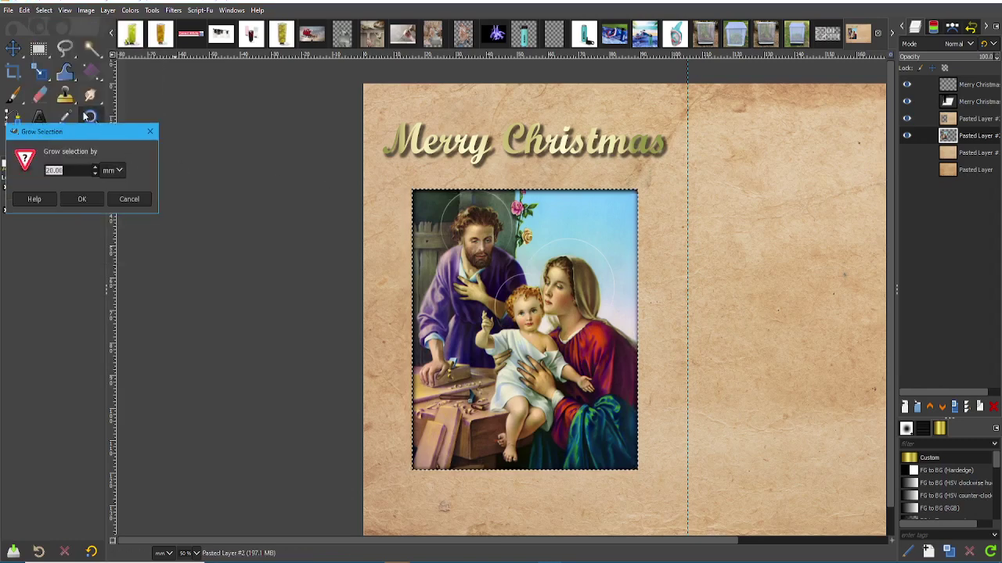
pyautogui.click(110, 172)
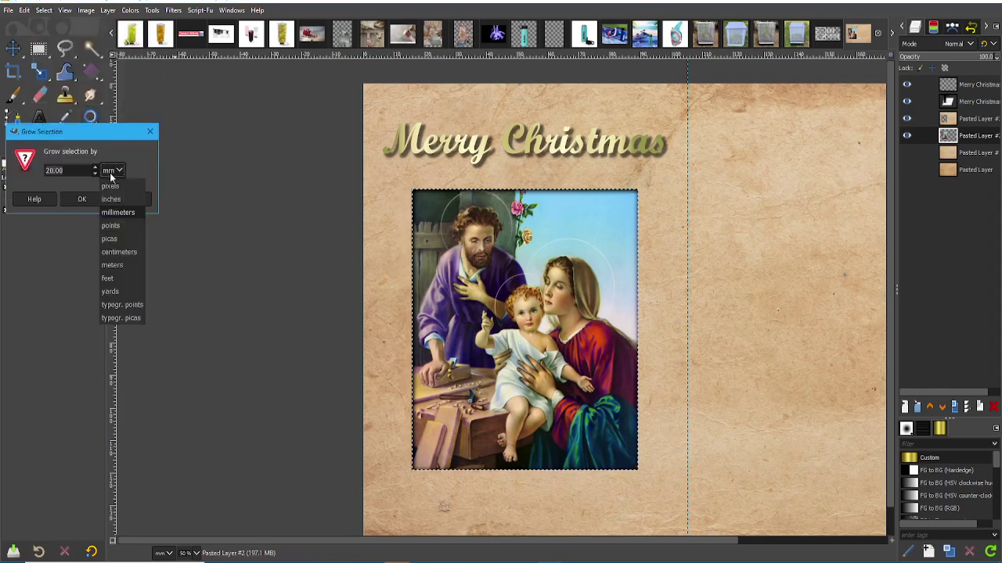
pyautogui.click(122, 184)
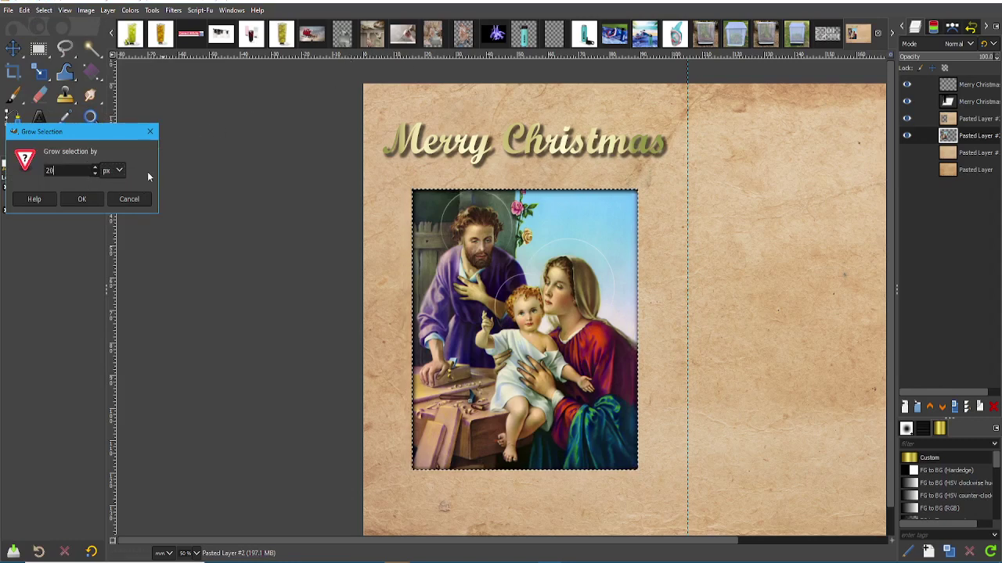
pyautogui.click(81, 199)
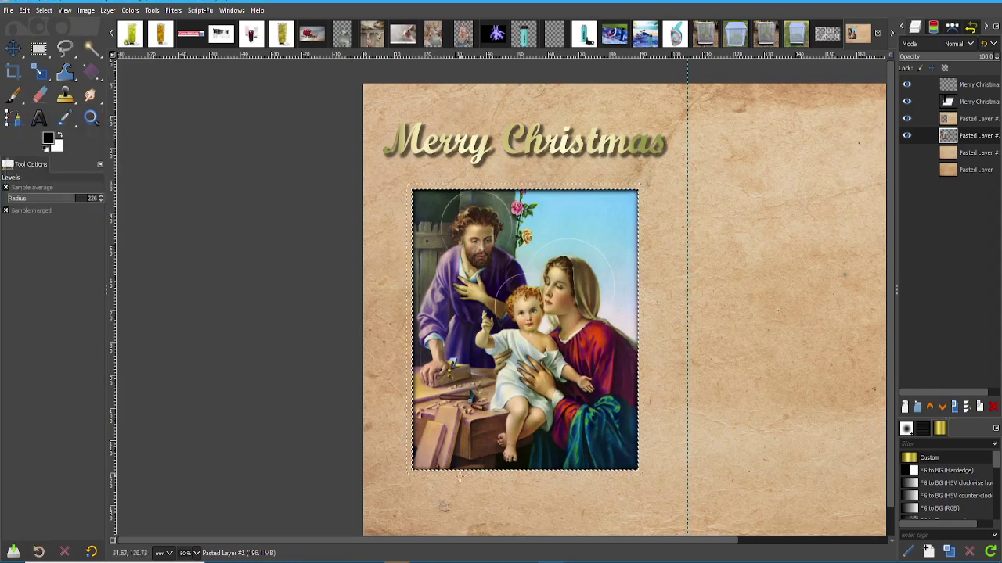
pyautogui.scroll(2, 427, 489)
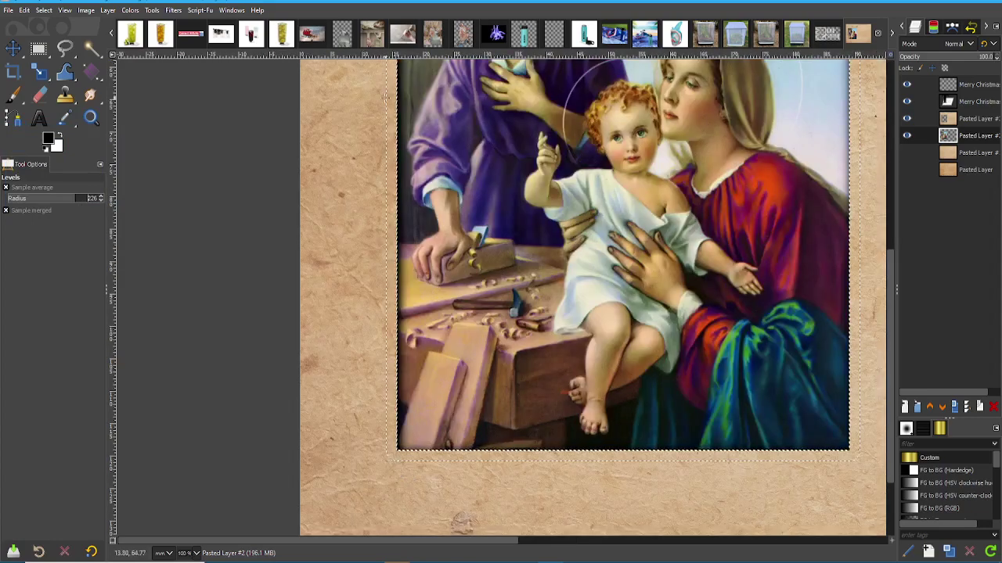
pyautogui.scroll(3, 391, 124)
pyautogui.scroll(-1, 439, 109)
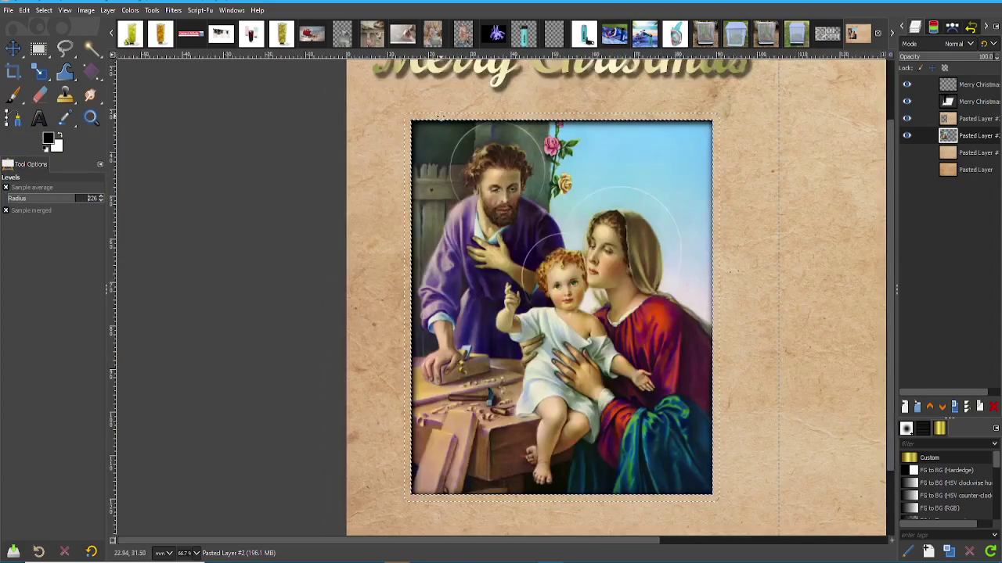
pyautogui.hotkey('ctrl', 'shift', 'a')
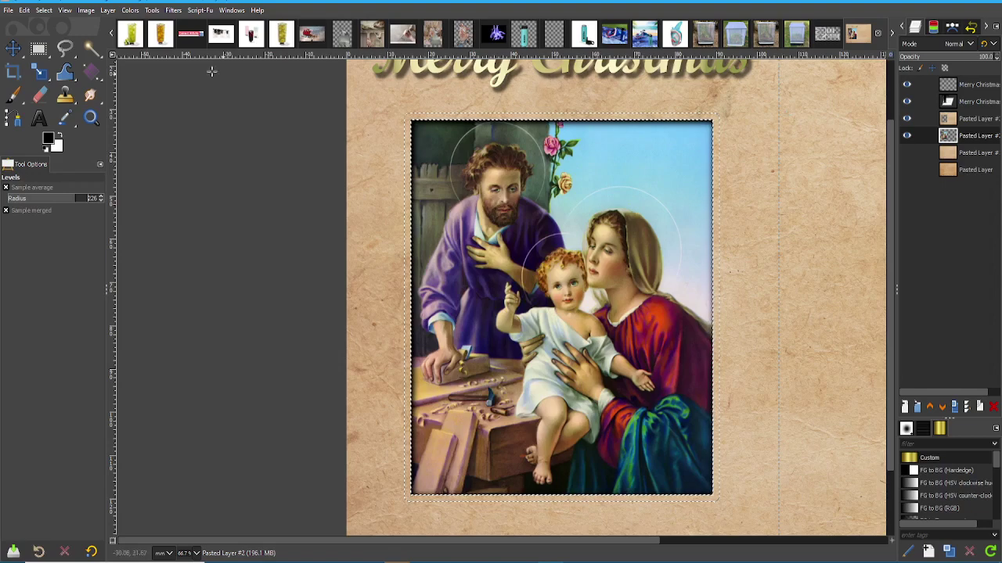
pyautogui.click(44, 10)
pyautogui.click(46, 11)
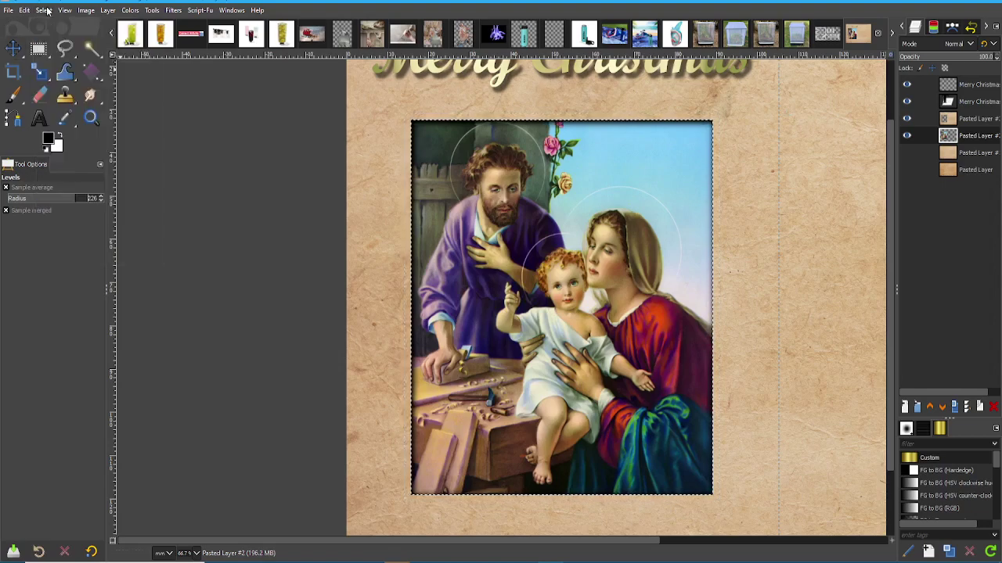
pyautogui.click(46, 13)
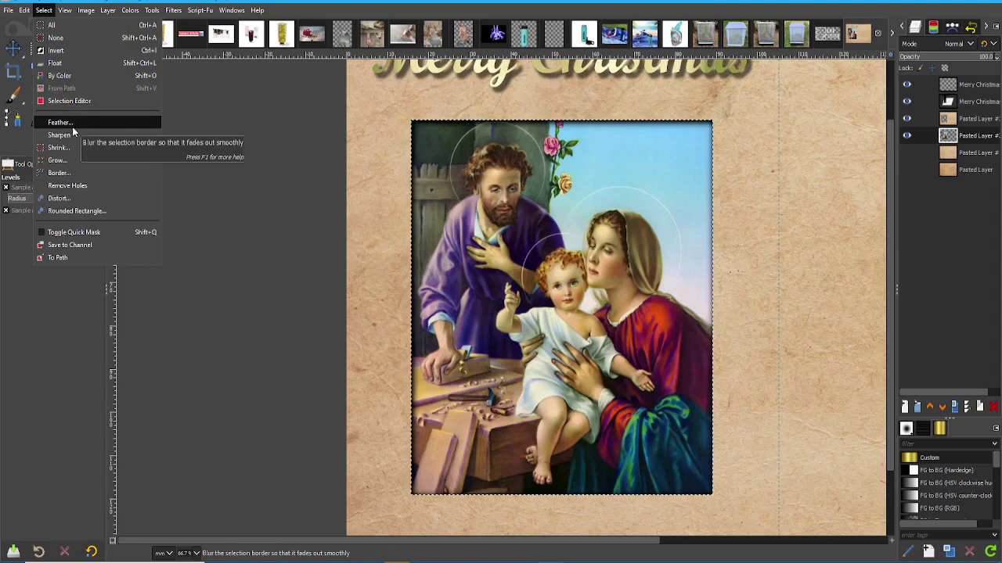
pyautogui.click(75, 157)
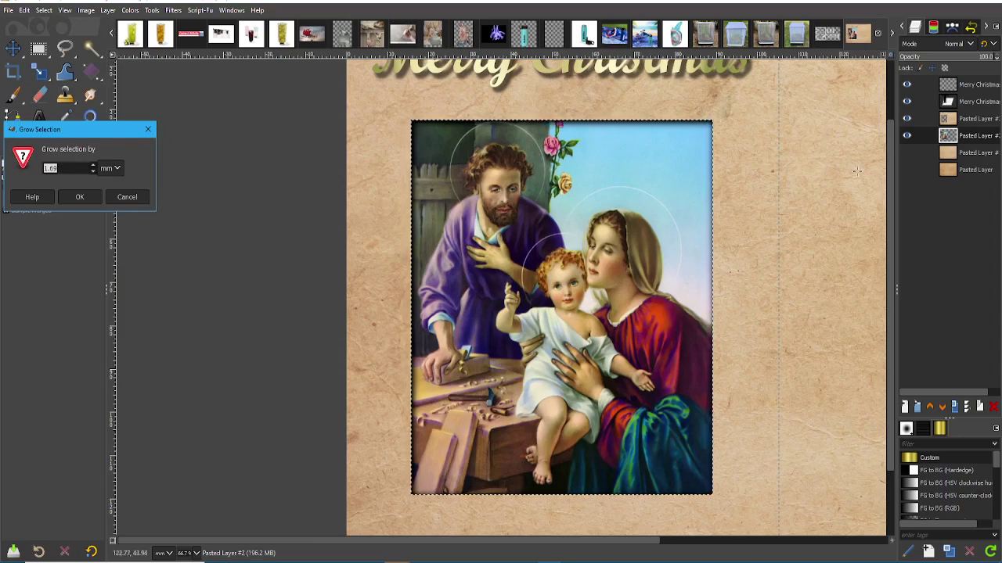
pyautogui.press('Return')
# Make the visible old-paper layer directly above the painting the active layer.
pyautogui.click(971, 122)
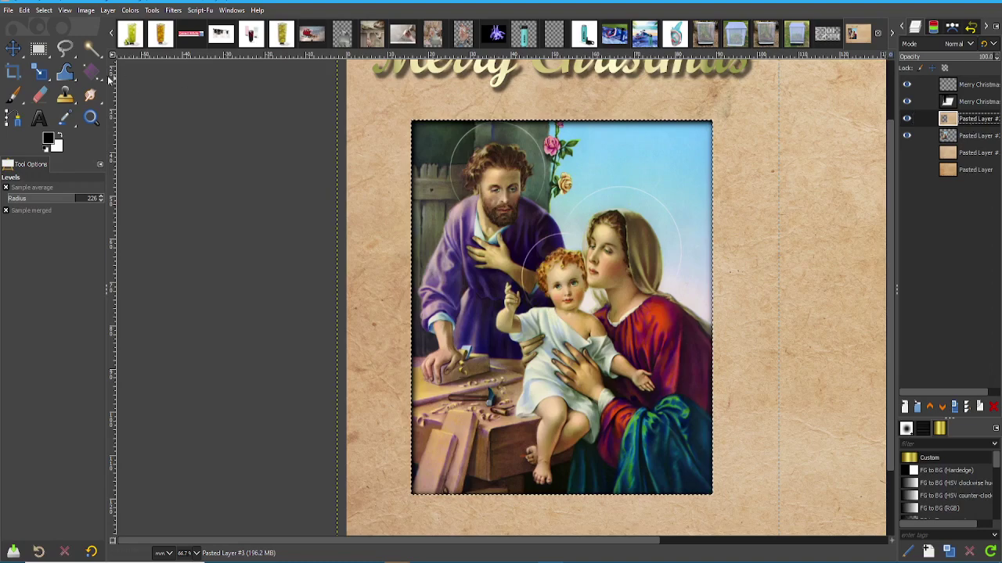
# Try growing the painting's selection by 35 mm with the old-paper layer active.
pyautogui.click(44, 10)
pyautogui.click(54, 159)
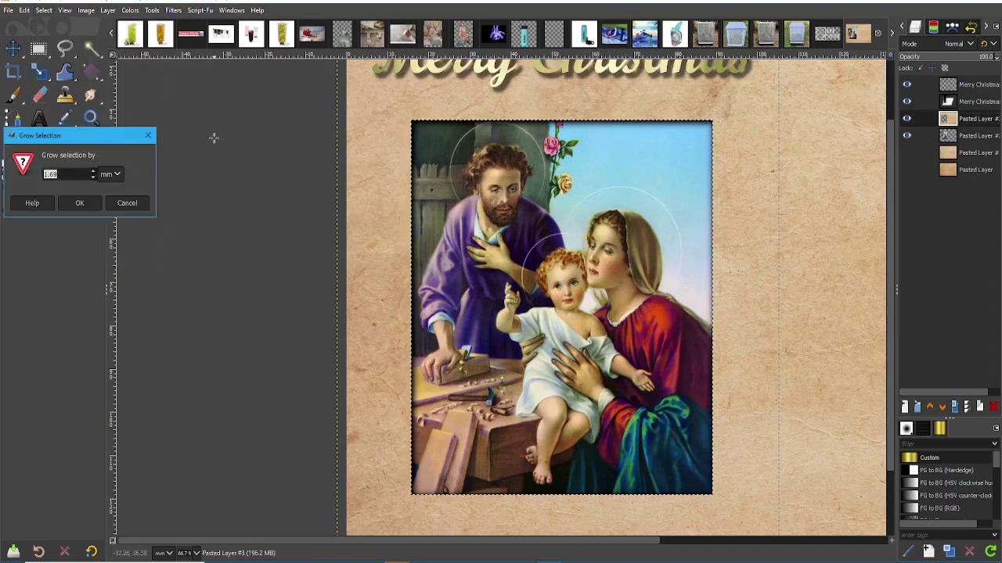
pyautogui.write('35')
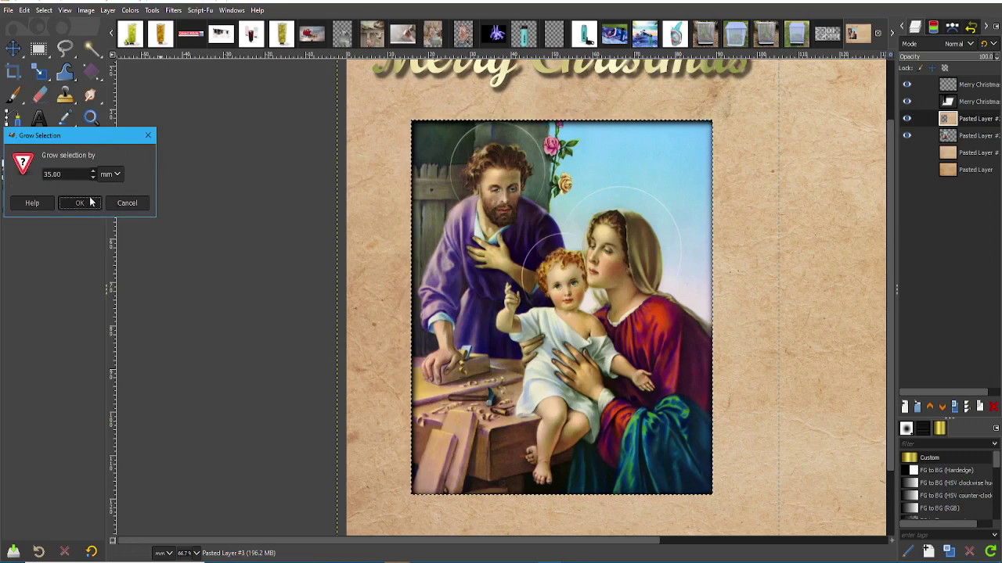
pyautogui.click(100, 201)
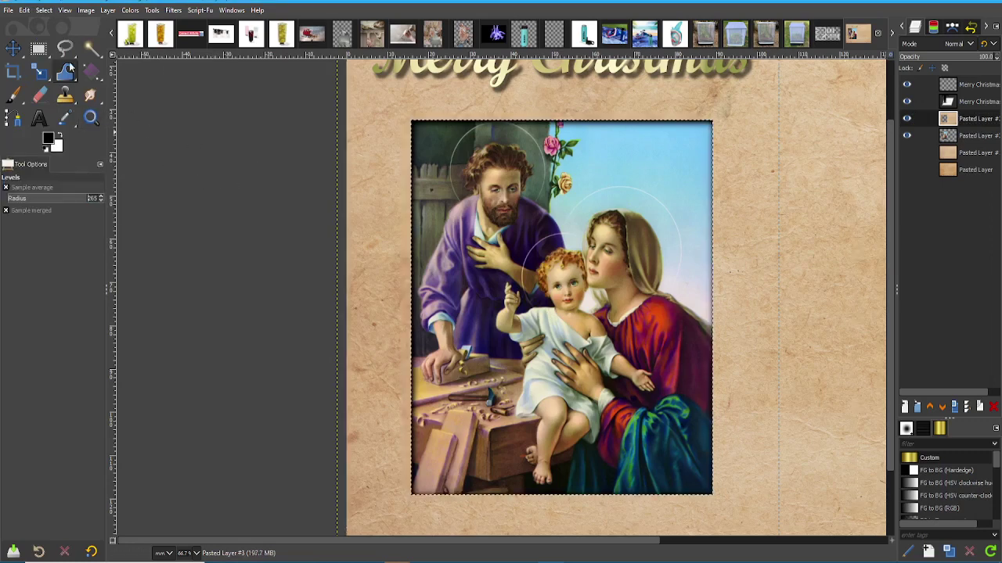
# Grow the selection around the painting by 35 px, measuring in pixels instead of millimetres.
pyautogui.click(43, 11)
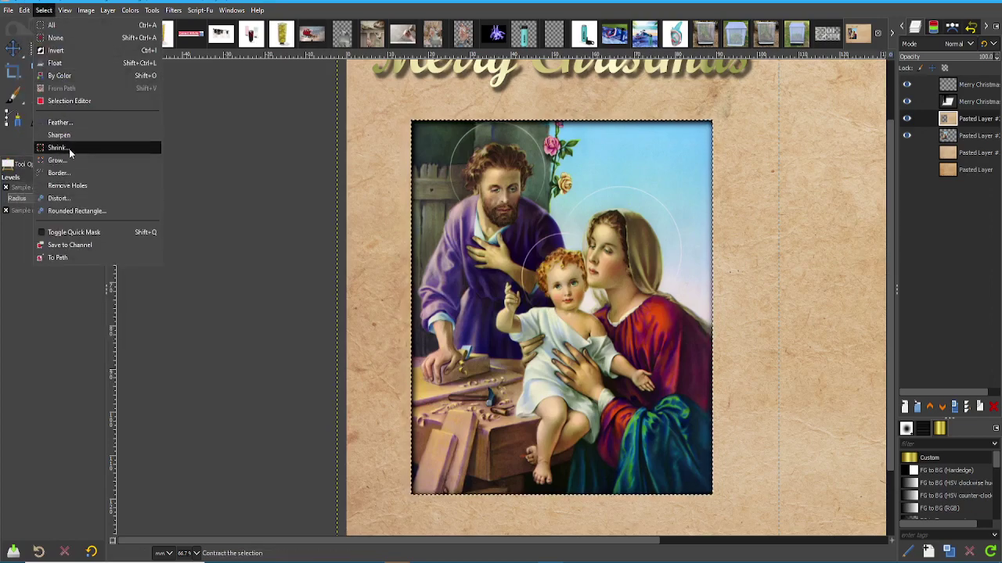
pyautogui.click(76, 162)
pyautogui.click(111, 174)
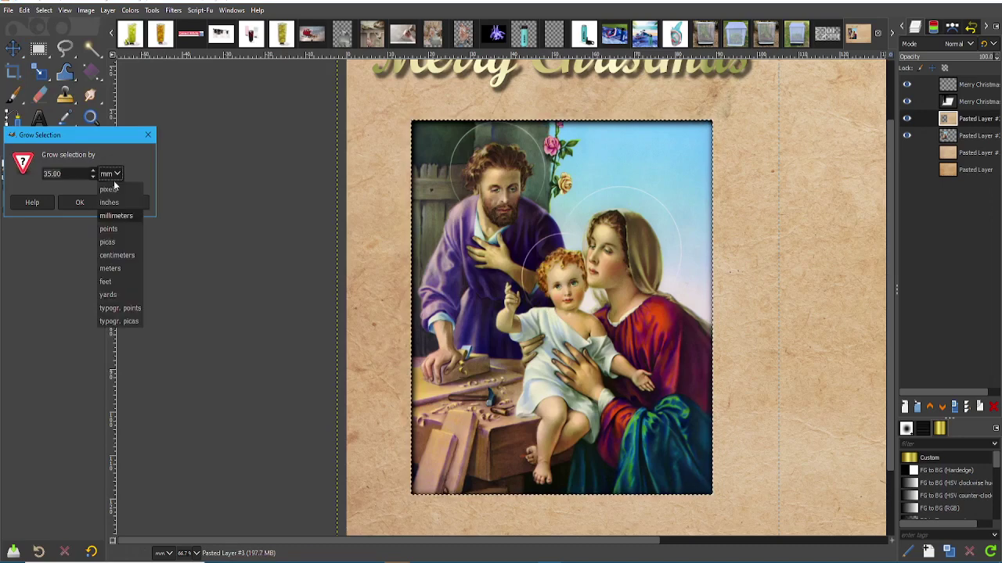
pyautogui.click(108, 190)
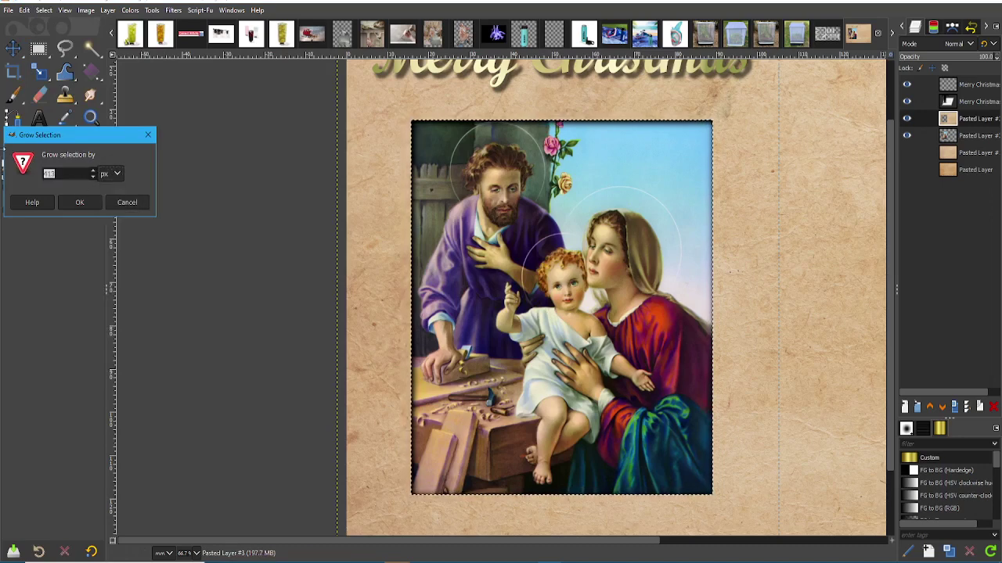
pyautogui.click(74, 204)
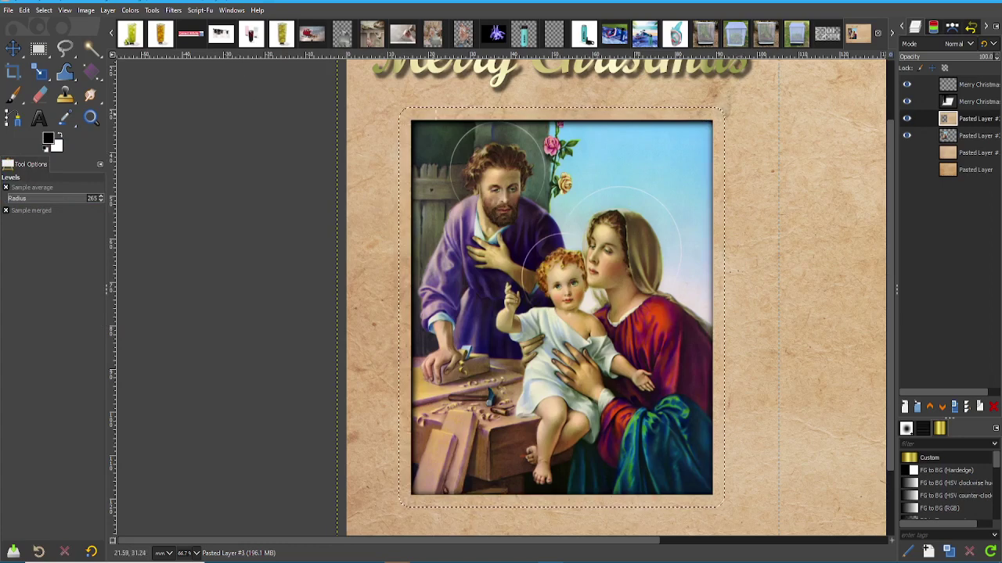
# Grow the selection around the painting by another 4 px, measuring in pixels.
pyautogui.click(44, 10)
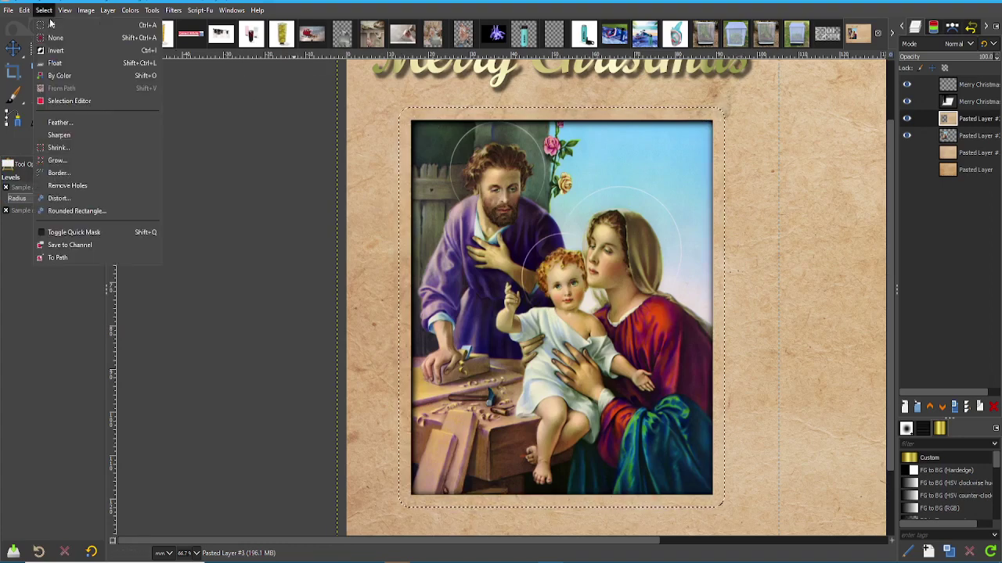
pyautogui.click(67, 160)
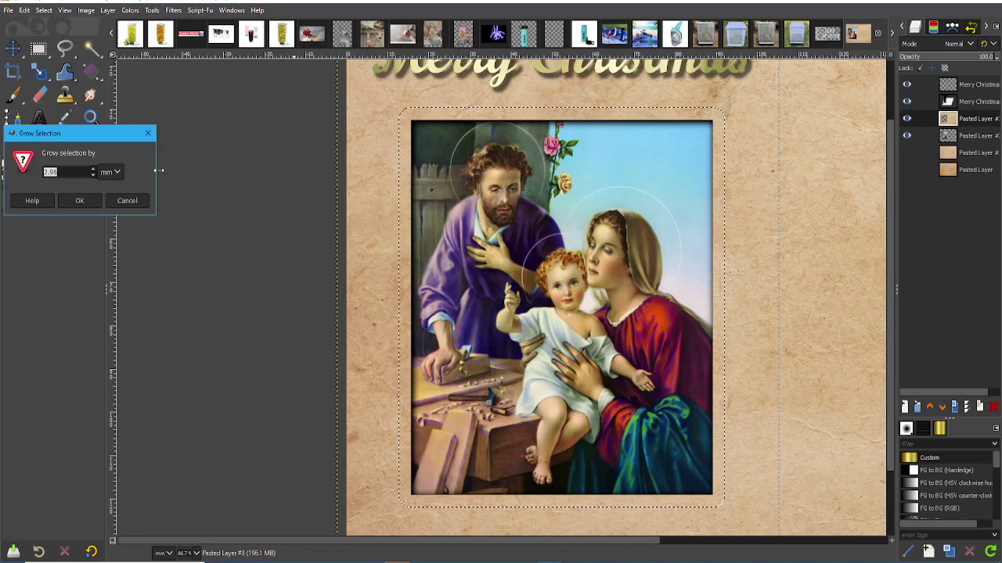
pyautogui.click(111, 174)
pyautogui.click(115, 197)
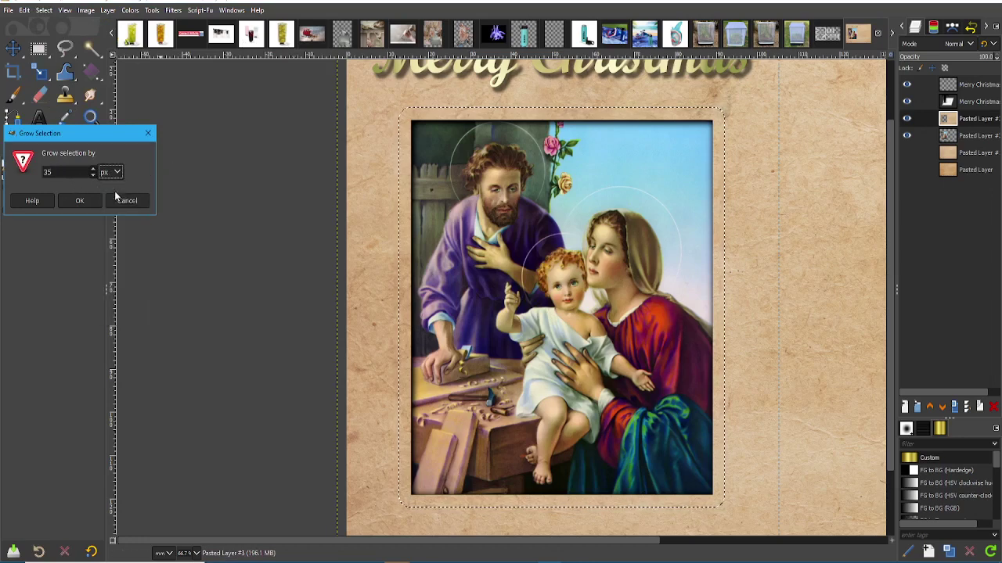
pyautogui.doubleClick(65, 168)
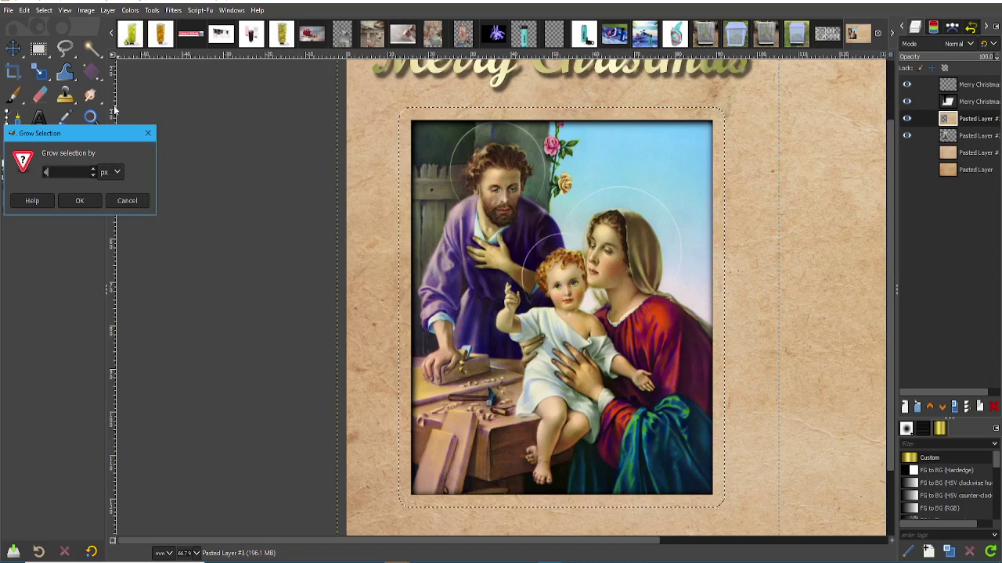
pyautogui.click(79, 201)
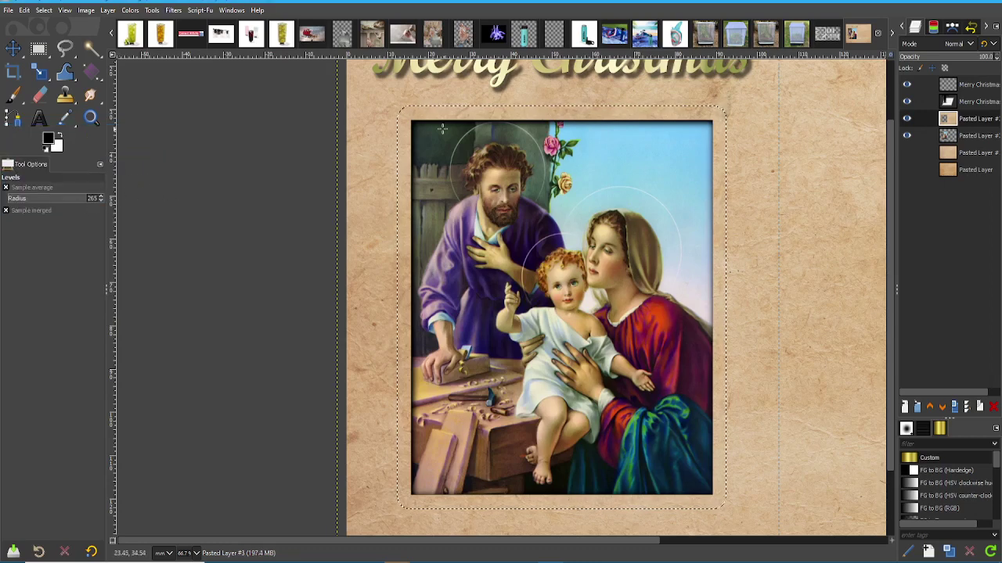
# Convert the selection around the painting into a 4 px border with the Smooth border style.
pyautogui.press('2')
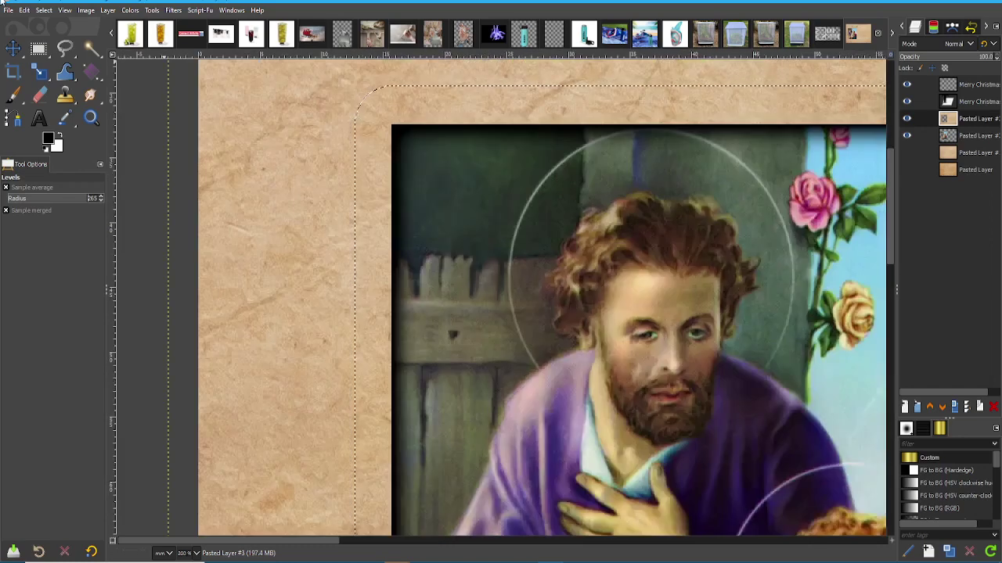
pyautogui.click(46, 10)
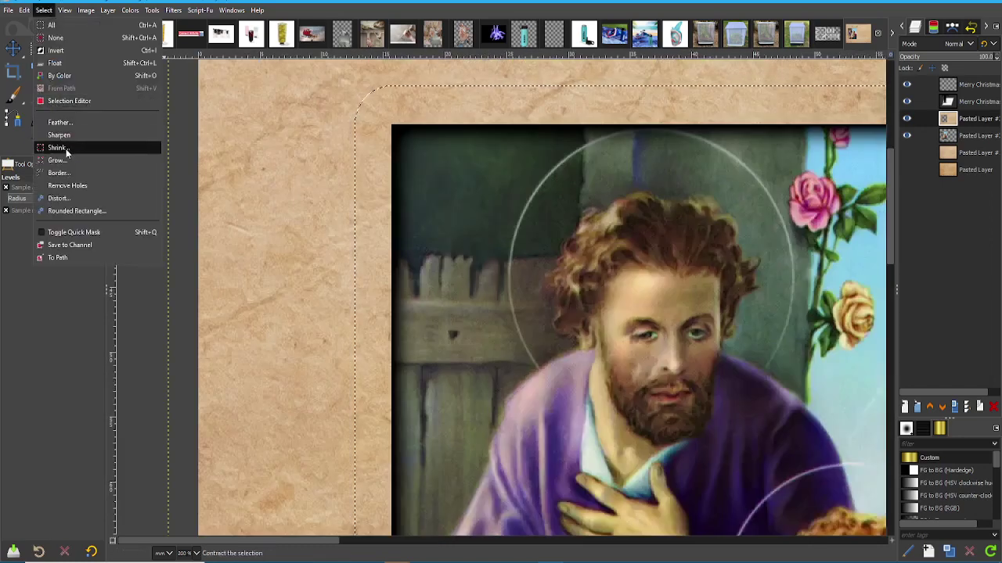
pyautogui.click(75, 173)
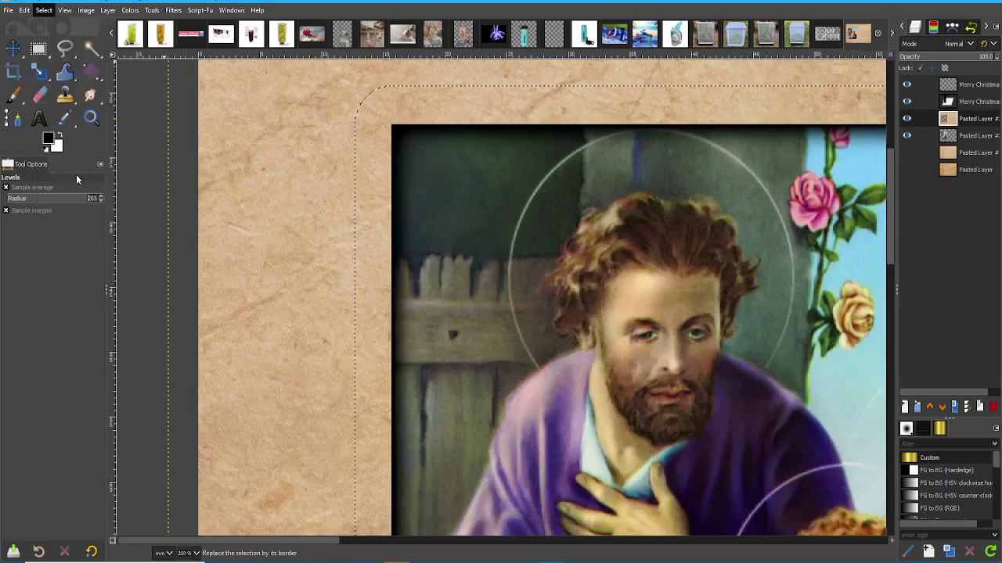
pyautogui.click(166, 165)
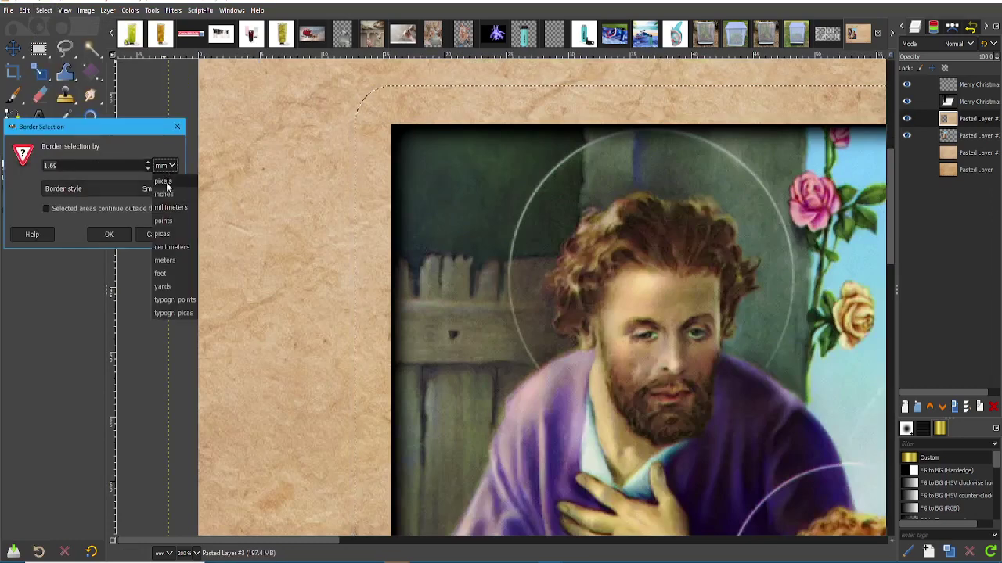
pyautogui.click(166, 168)
pyautogui.write('4')
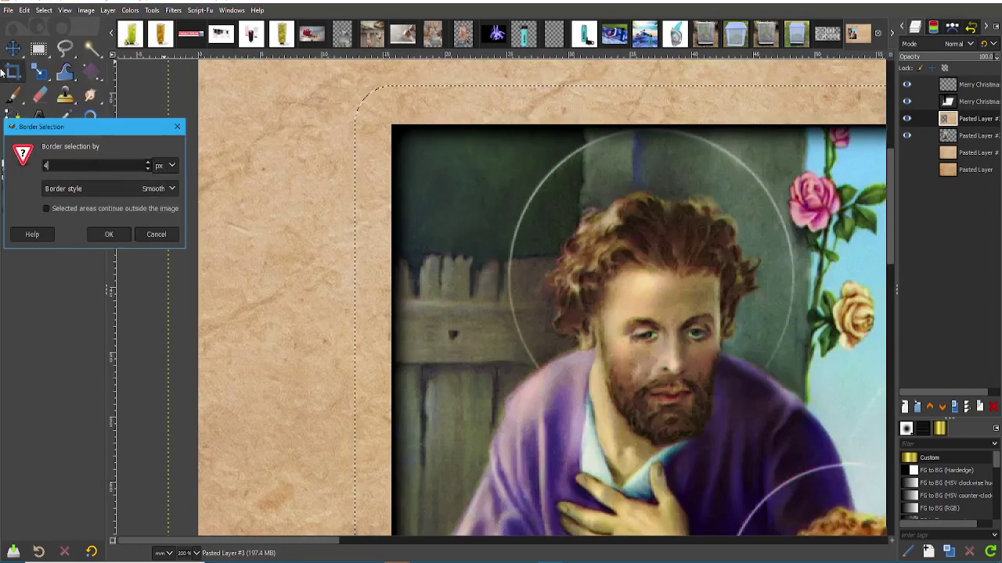
pyautogui.click(111, 235)
pyautogui.keyDown('ctrl'); pyautogui.scroll(-4, 376, 117); pyautogui.keyUp('ctrl')
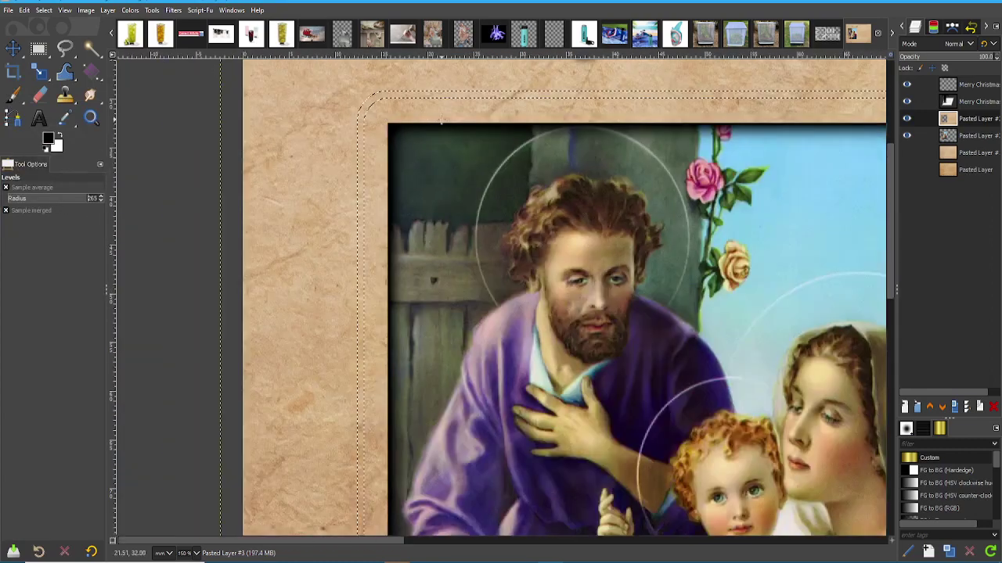
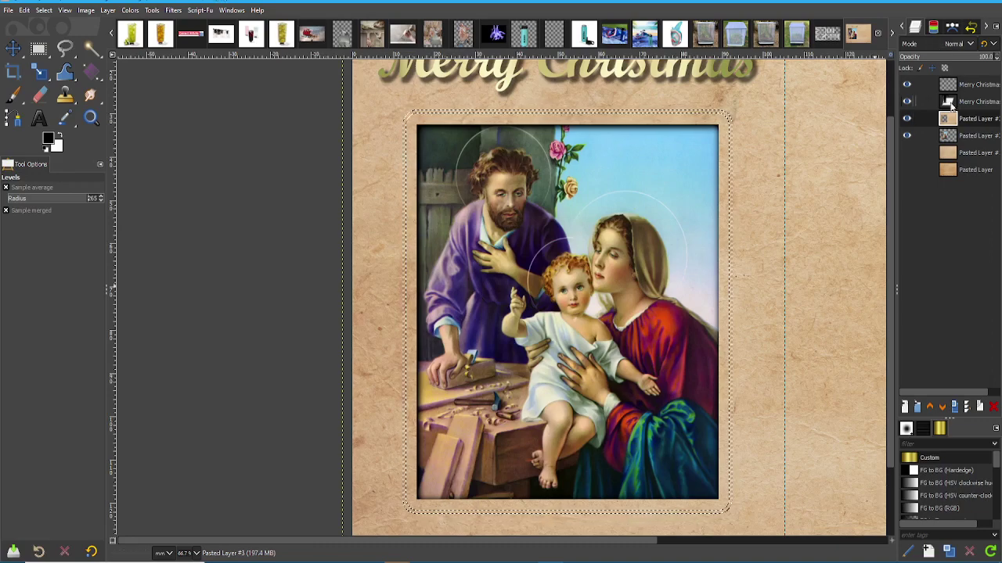
# Create a new transparent layer of 2480 × 1754 px directly above the black Merry Christmas text layer.
pyautogui.click(971, 87)
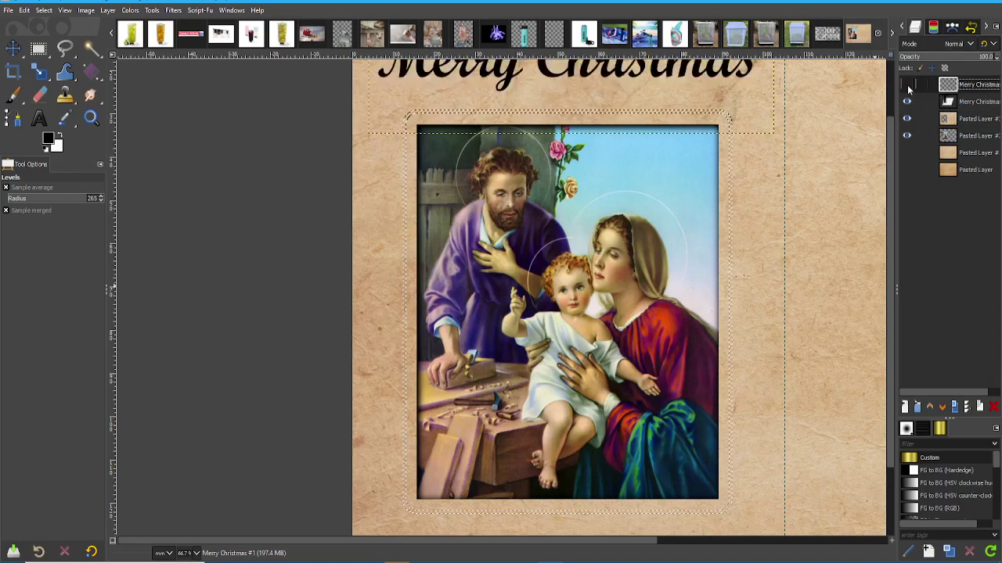
pyautogui.rightClick(978, 108)
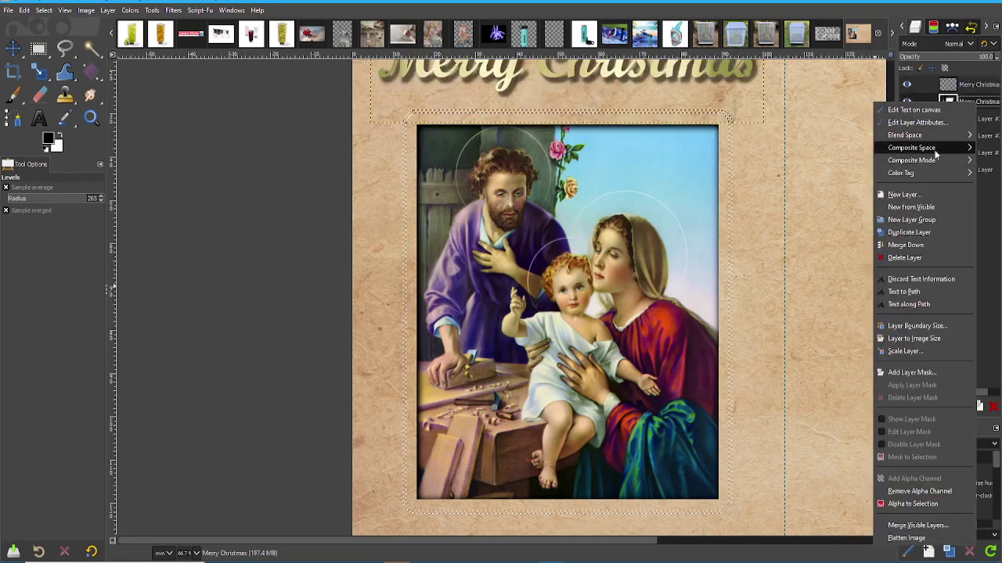
pyautogui.click(928, 189)
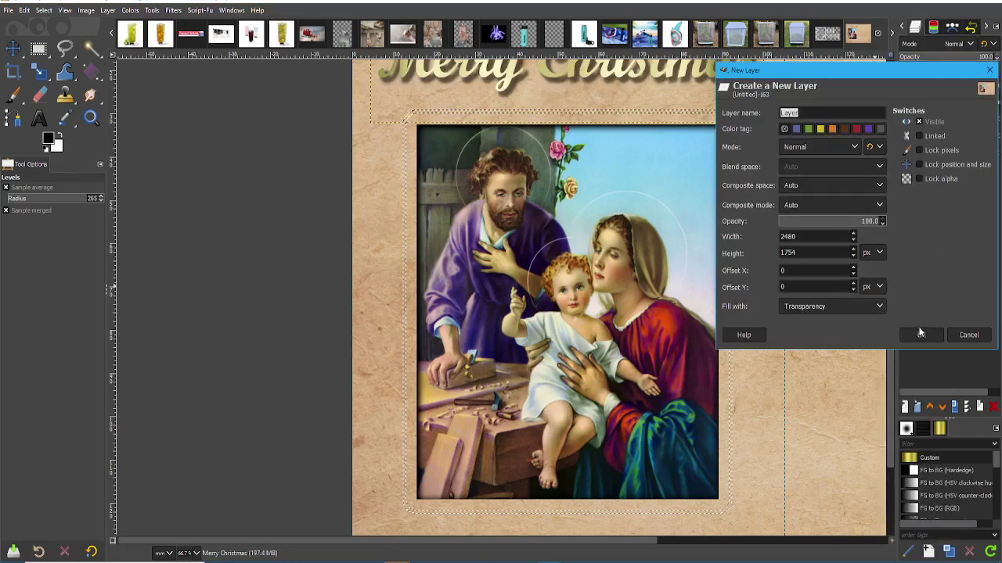
pyautogui.click(914, 334)
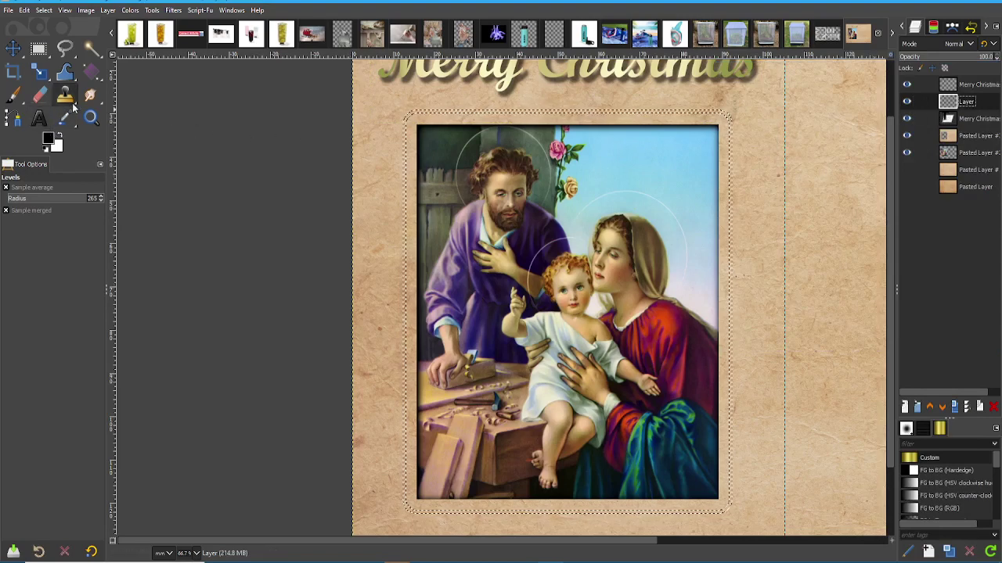
# Fill the border selection with the Custom radial gradient diagonally from its upper-left to its lower-right corner, and clear the selection.
pyautogui.click(91, 71)
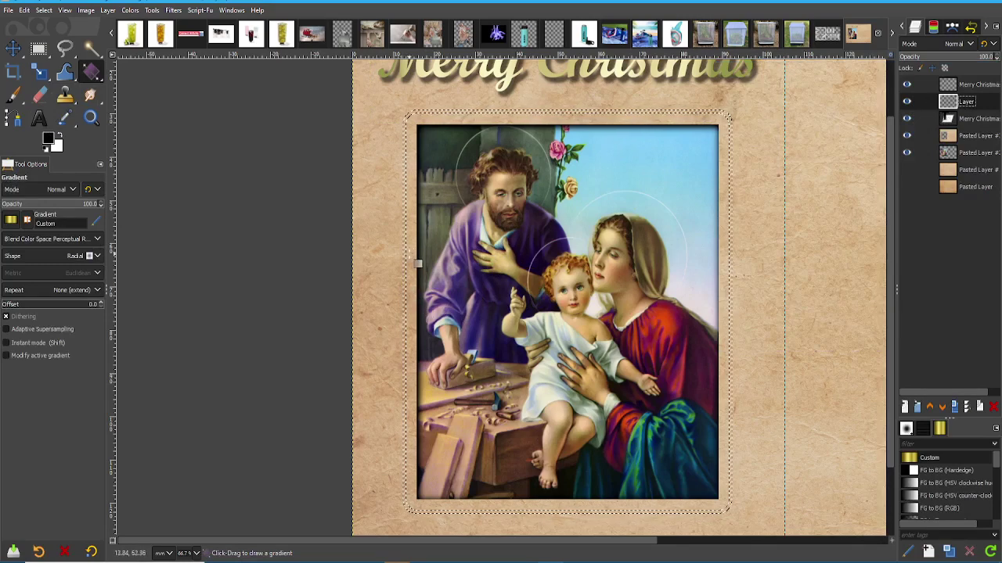
pyautogui.moveTo(409, 116); pyautogui.dragTo(728, 509)
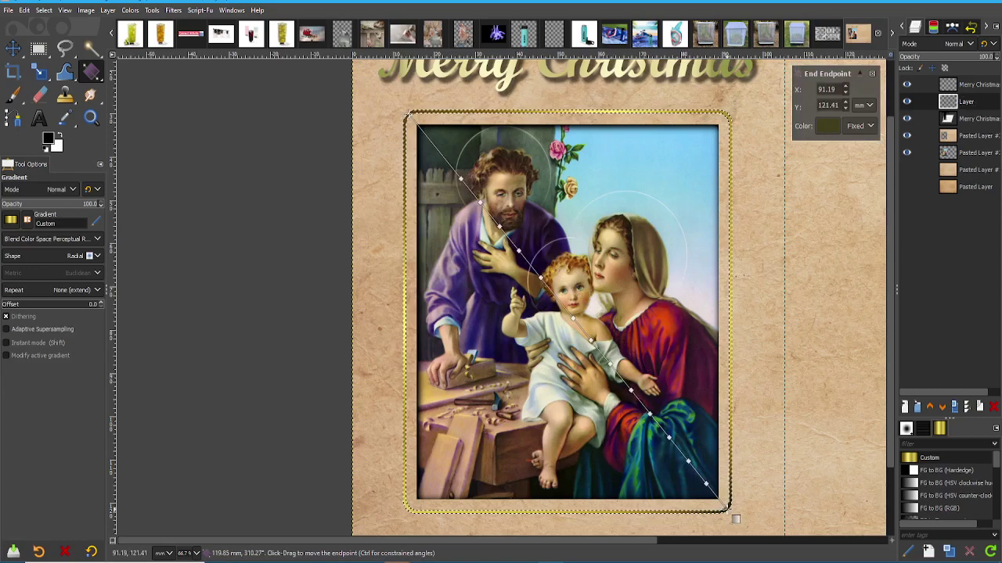
pyautogui.moveTo(736, 518); pyautogui.dragTo(738, 523)
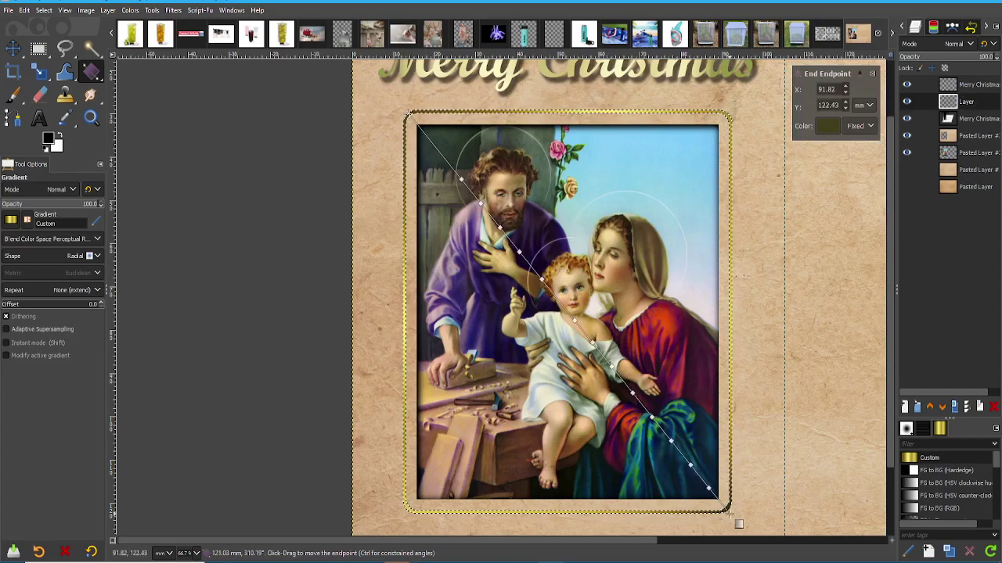
pyautogui.press('Return')
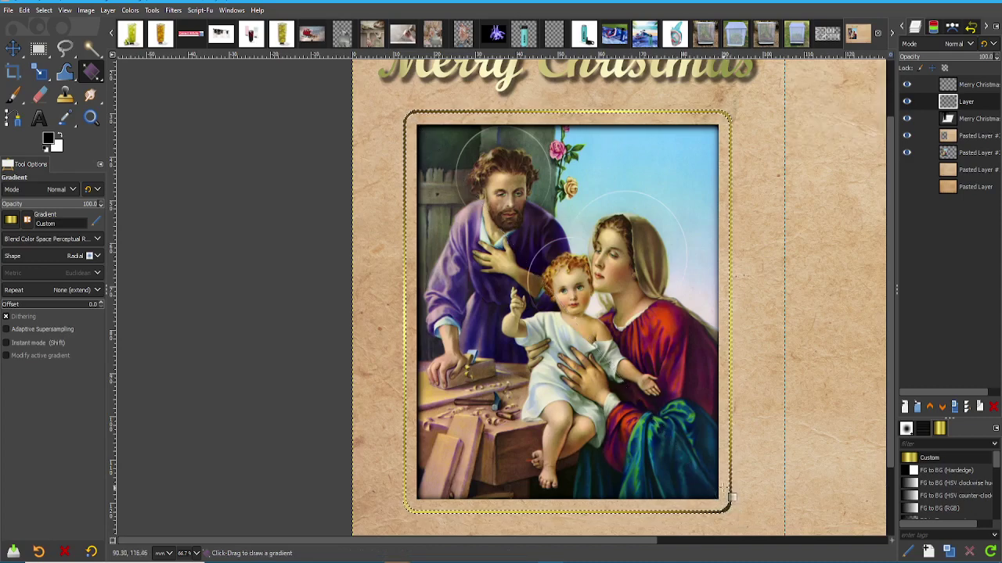
pyautogui.scroll(-2, 575, 486)
pyautogui.scroll(-3, 577, 478)
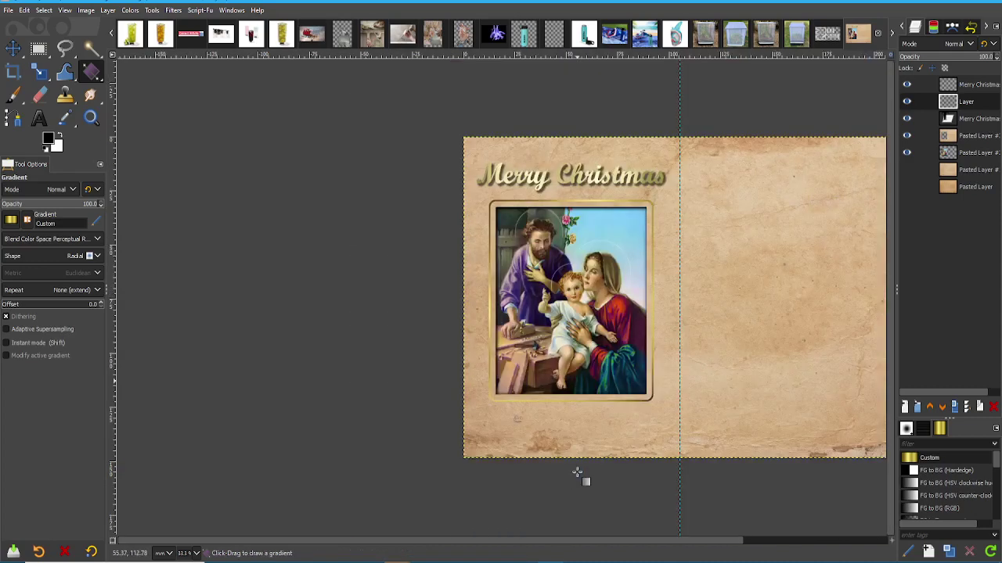
pyautogui.scroll(1, 595, 411)
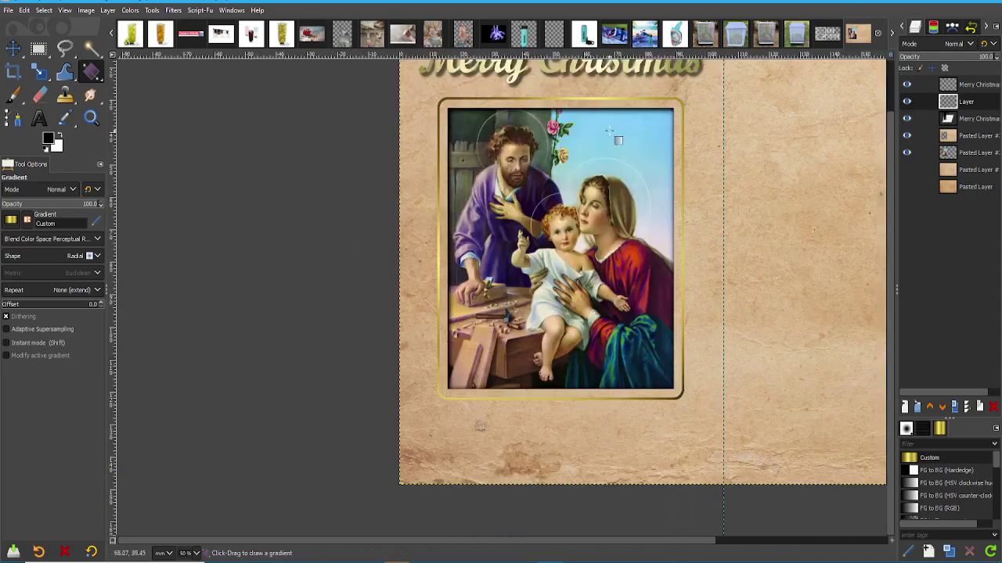
pyautogui.hscroll(3, 621, 247)
pyautogui.scroll(2, 572, 271)
pyautogui.press('shift')
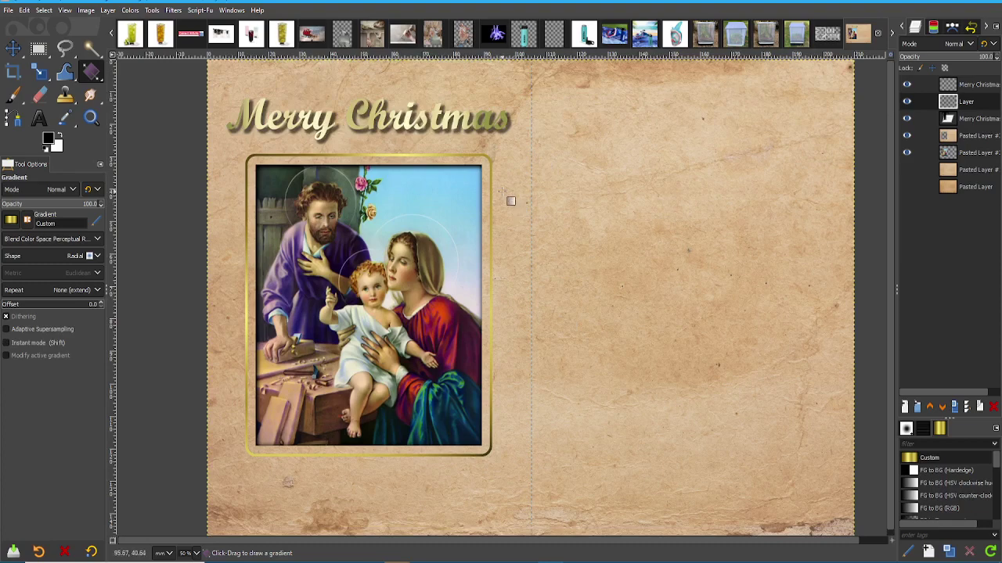
# Try copying the golden Merry Christmas layer and pasting it as a floating selection.
pyautogui.click(973, 88)
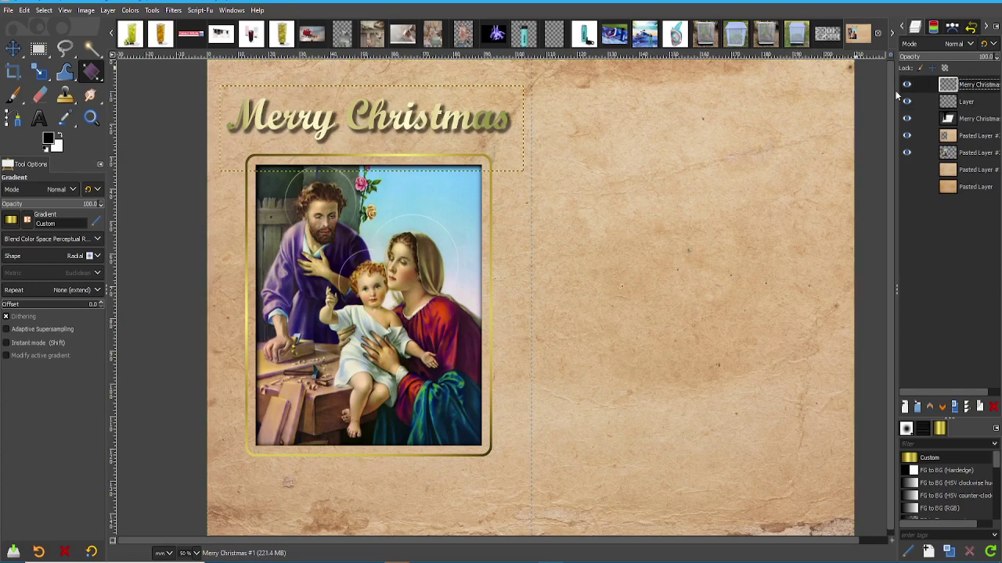
pyautogui.keyDown('ctrl'); pyautogui.scroll(-1, 282, 215); pyautogui.keyUp('ctrl')
pyautogui.scroll(1, 328, 301)
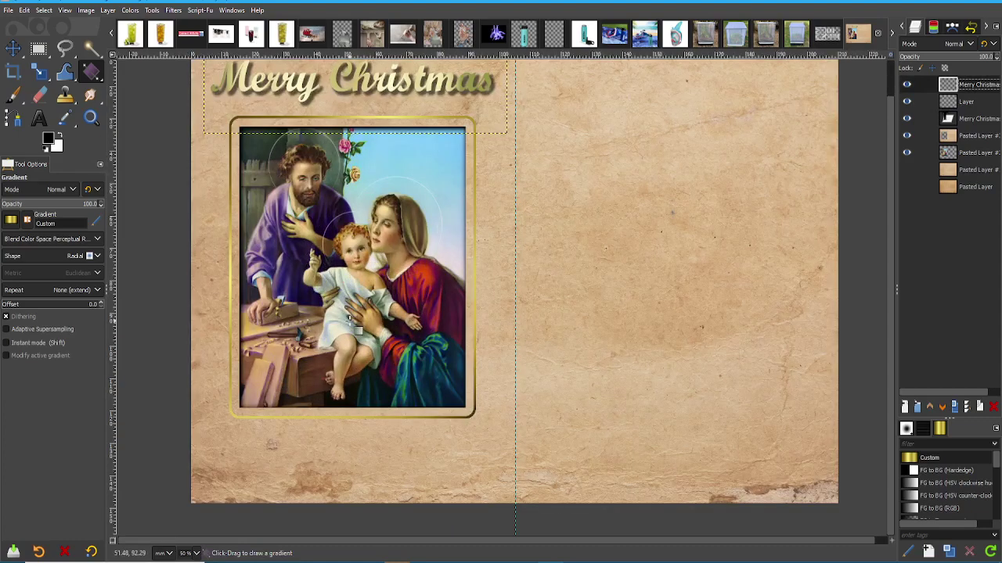
pyautogui.scroll(-1, 349, 321)
pyautogui.hotkey('ctrl', 'c')
pyautogui.hotkey('ctrl', 'v')
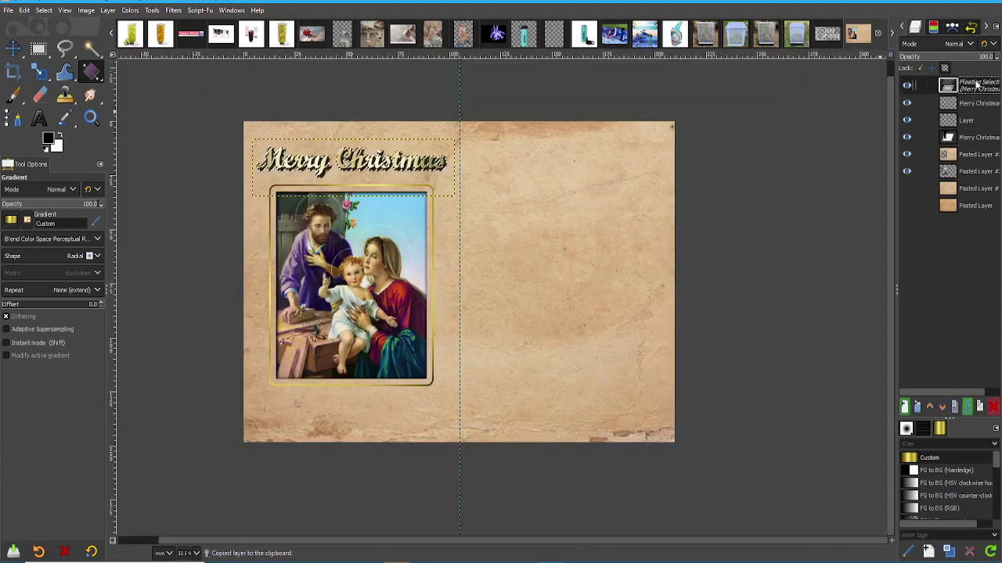
pyautogui.hotkey('ctrl', 'h')
# Move the black Merry Christmas text layer beneath the framed painting, near the card's lower edge.
pyautogui.click(973, 119)
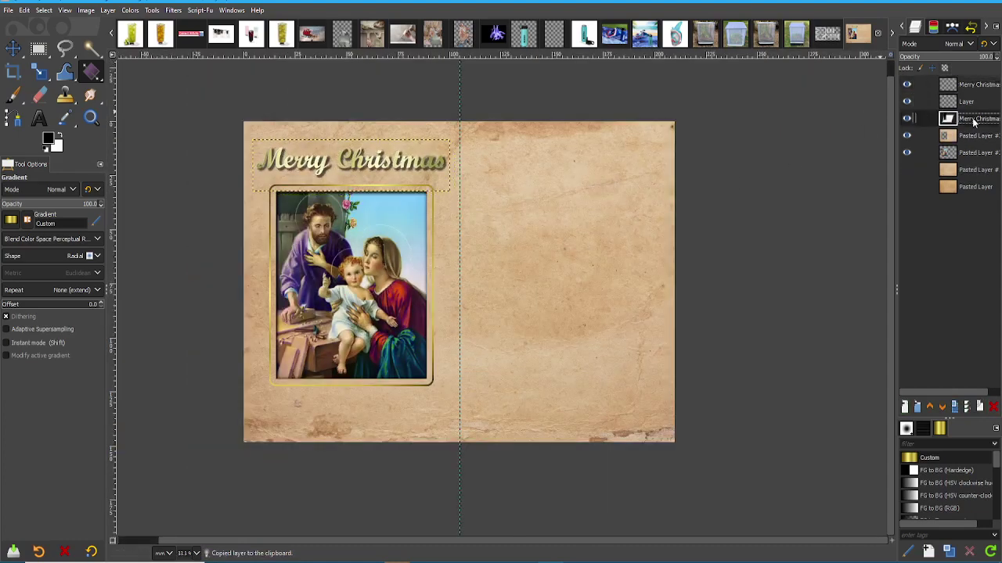
pyautogui.press('m')
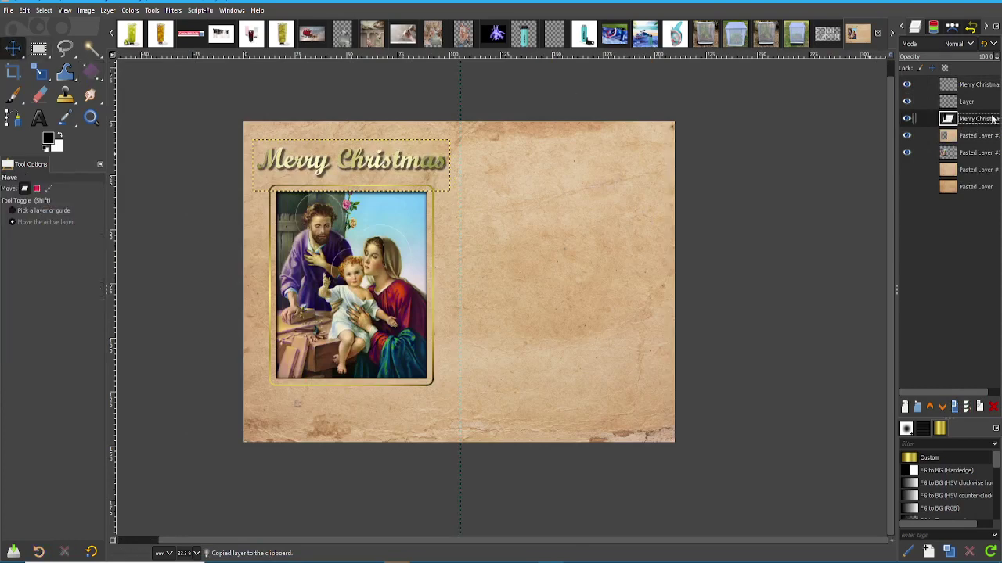
pyautogui.moveTo(435, 188); pyautogui.dragTo(432, 439)
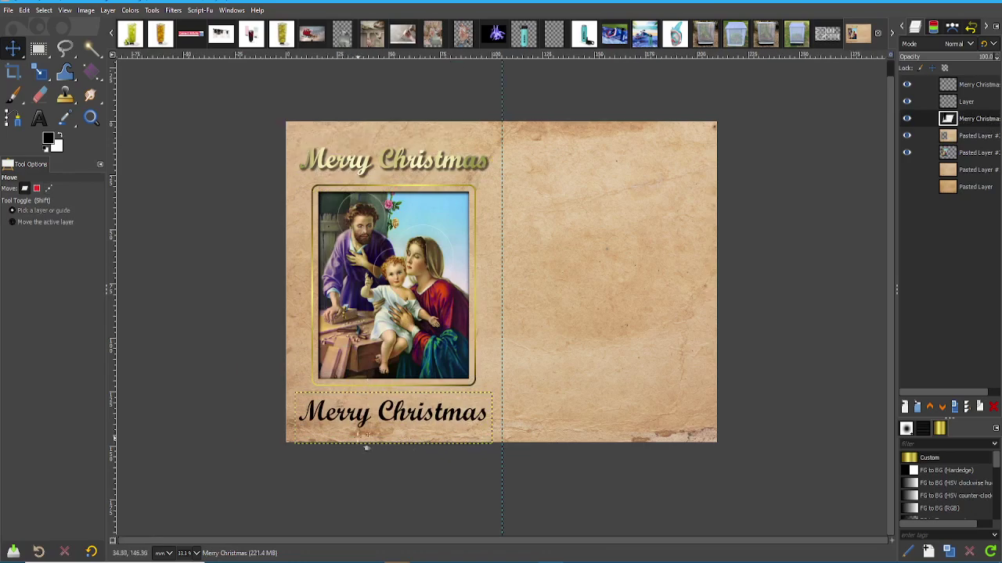
# Set the font size of the black Merry Christmas text below the painting to 35 px.
pyautogui.scroll(2, 367, 449)
pyautogui.scroll(1, 383, 439)
pyautogui.scroll(-1, 328, 313)
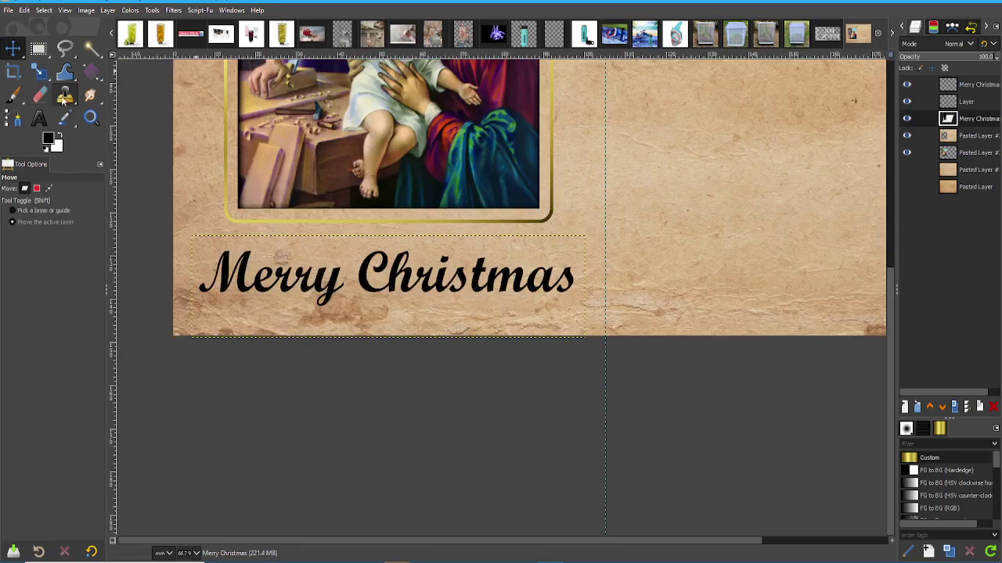
pyautogui.click(38, 119)
pyautogui.click(367, 274)
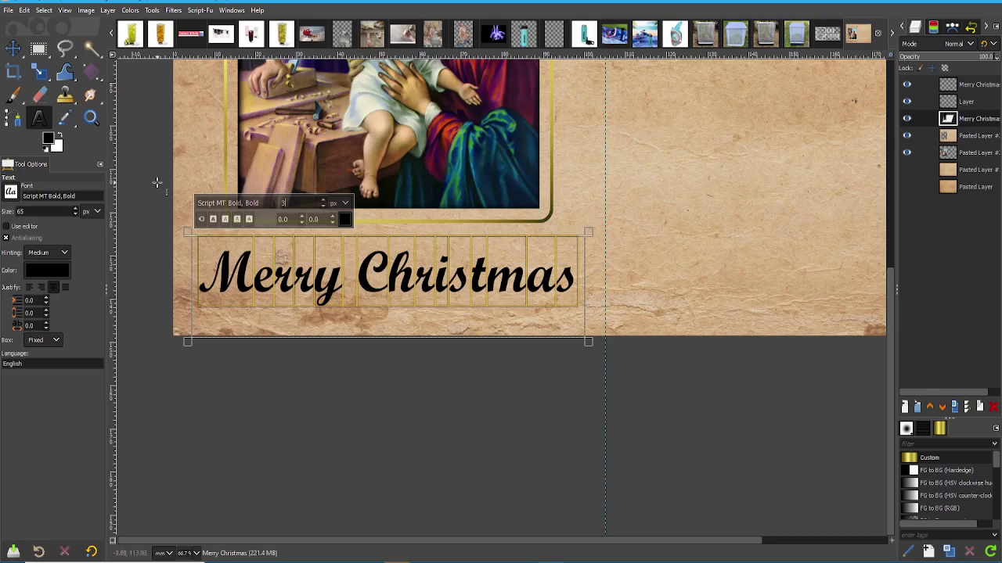
pyautogui.press('Return')
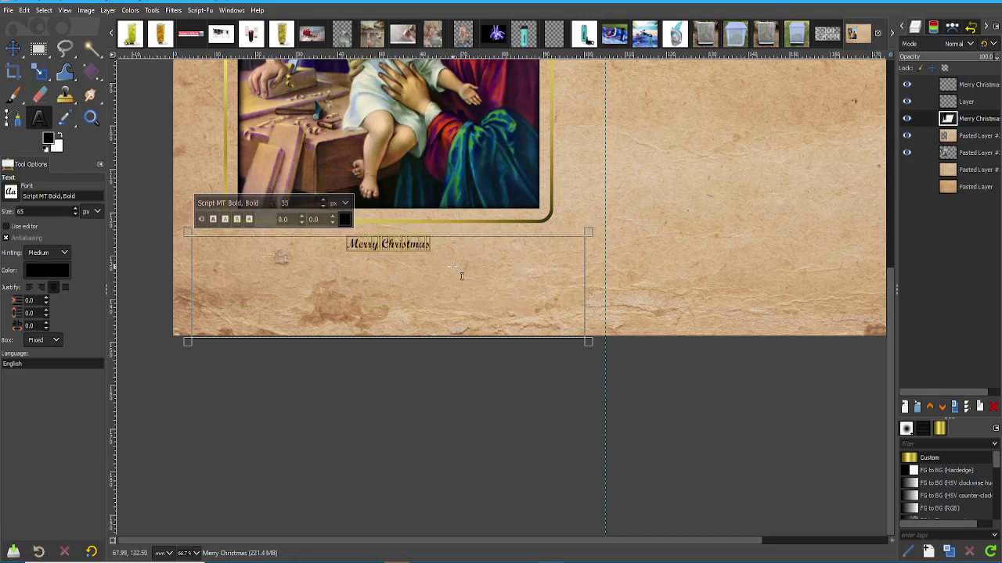
# Change the black text below the painting to "We wish you a Merry Christmas and a Happy New Year!".
pyautogui.press('Home')
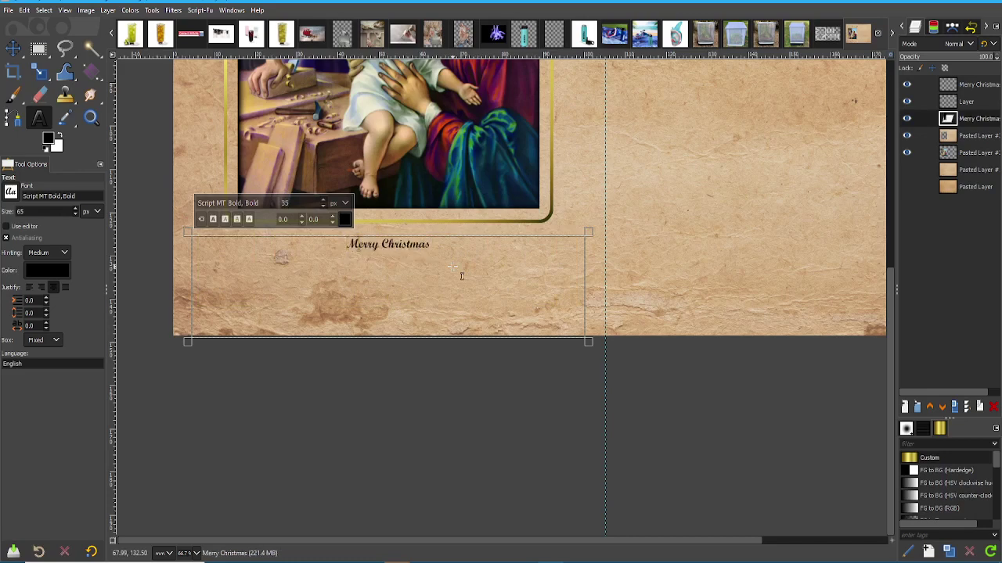
pyautogui.write('We wi')
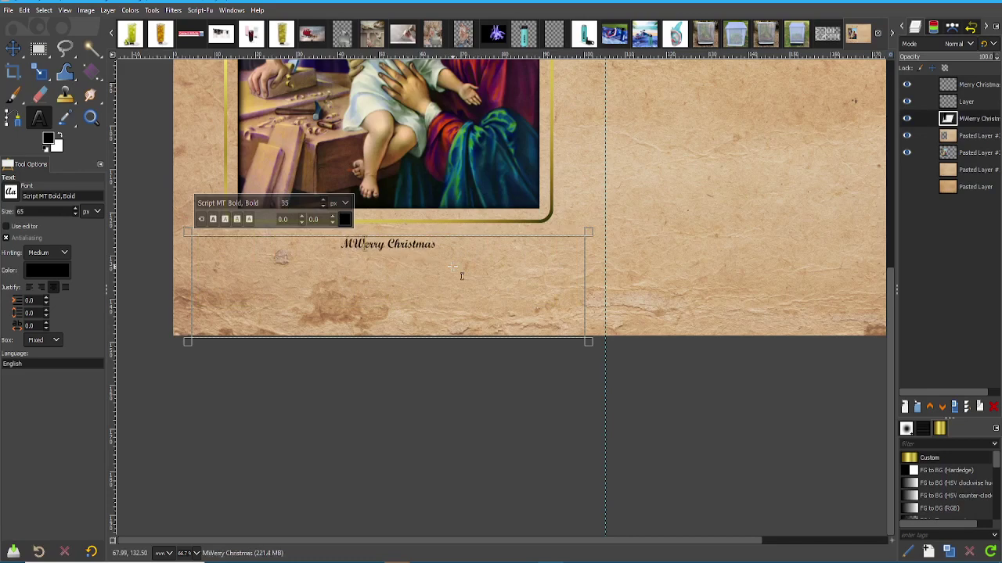
pyautogui.write('sh you a M')
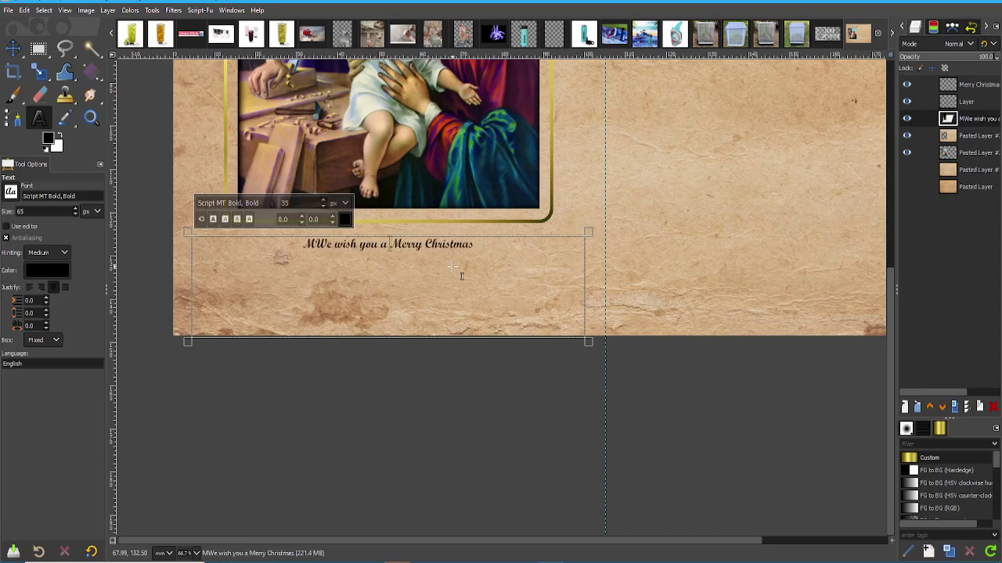
pyautogui.press('Delete')
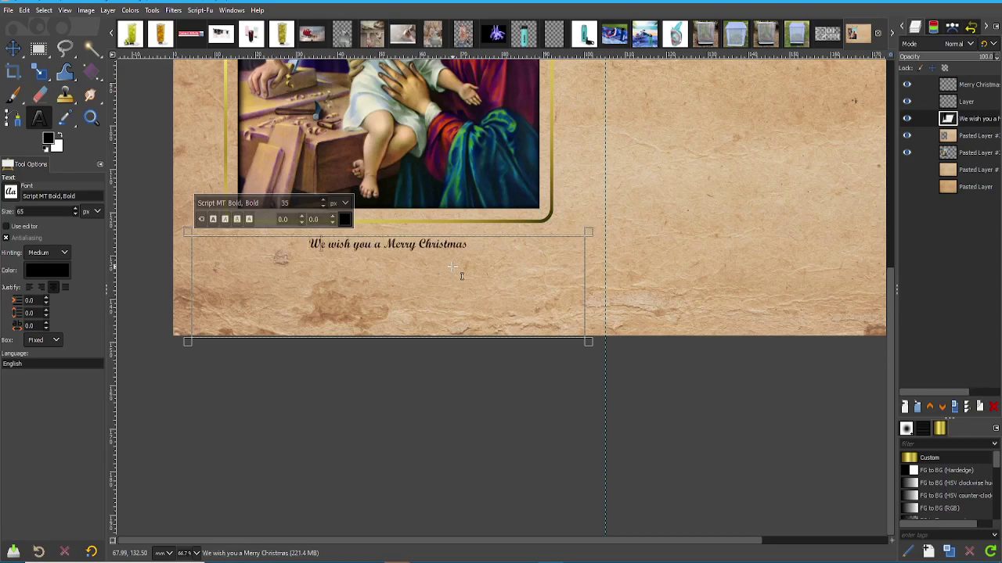
pyautogui.write('and')
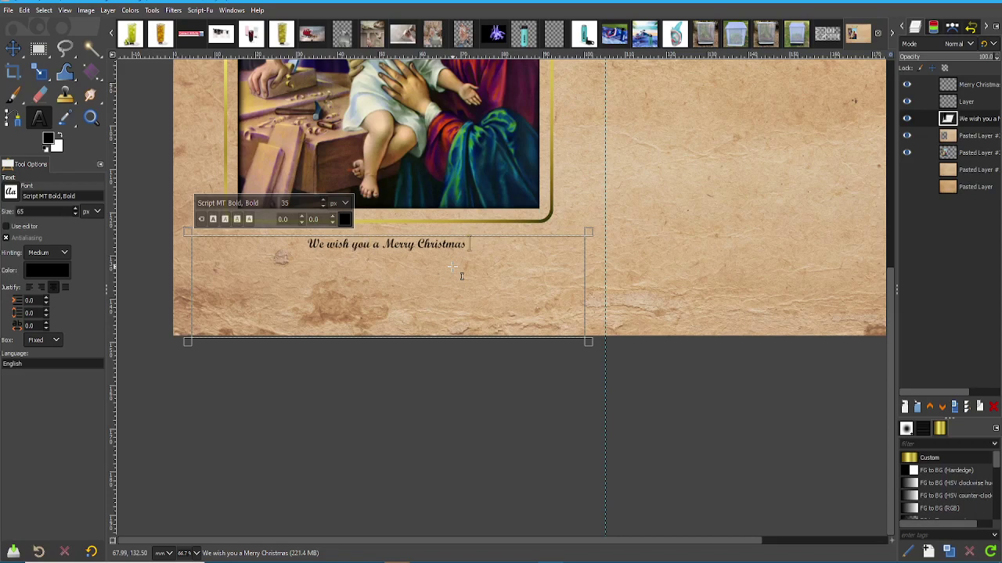
pyautogui.write(' a')
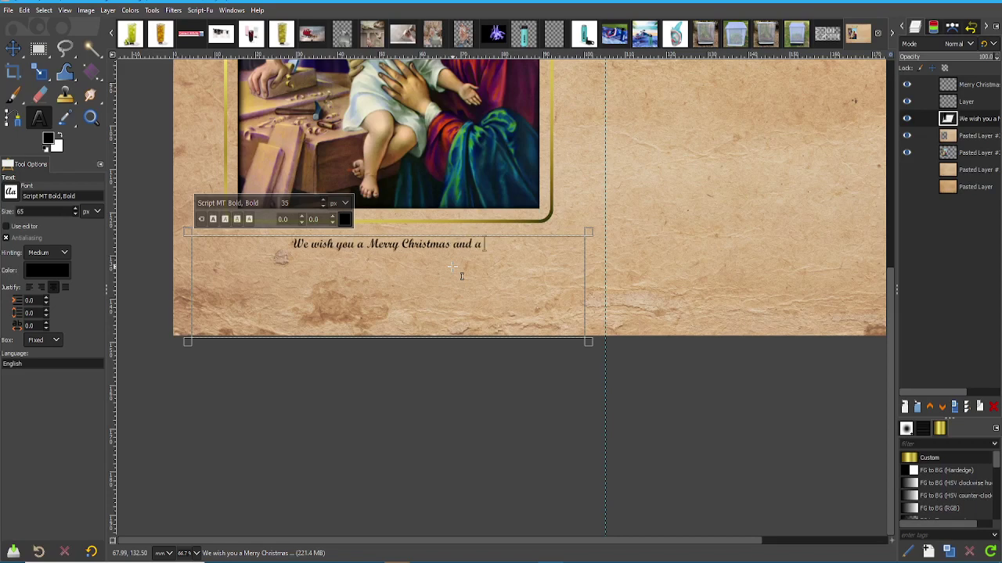
pyautogui.write(' Happy New Year!')
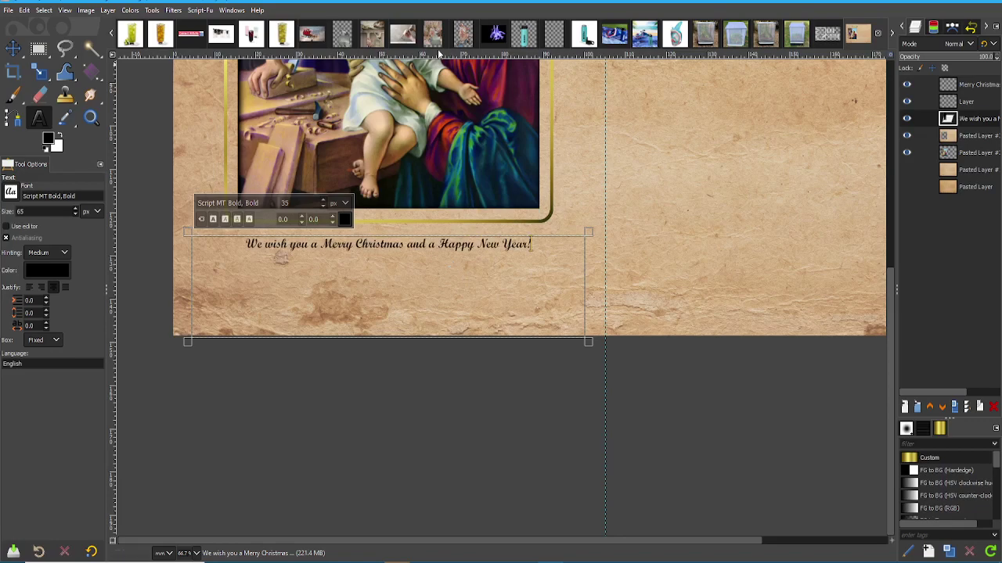
# Set the font size of the whole wish text below the painting to 69 px.
pyautogui.hotkey('ctrl', 'a')
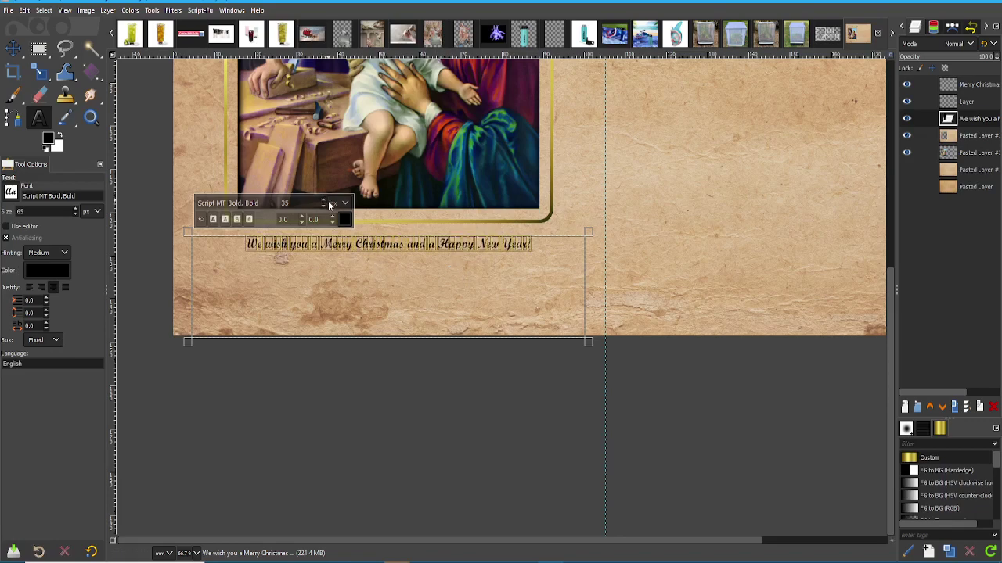
pyautogui.scroll(12, 323, 201)
pyautogui.scroll(17, 324, 202)
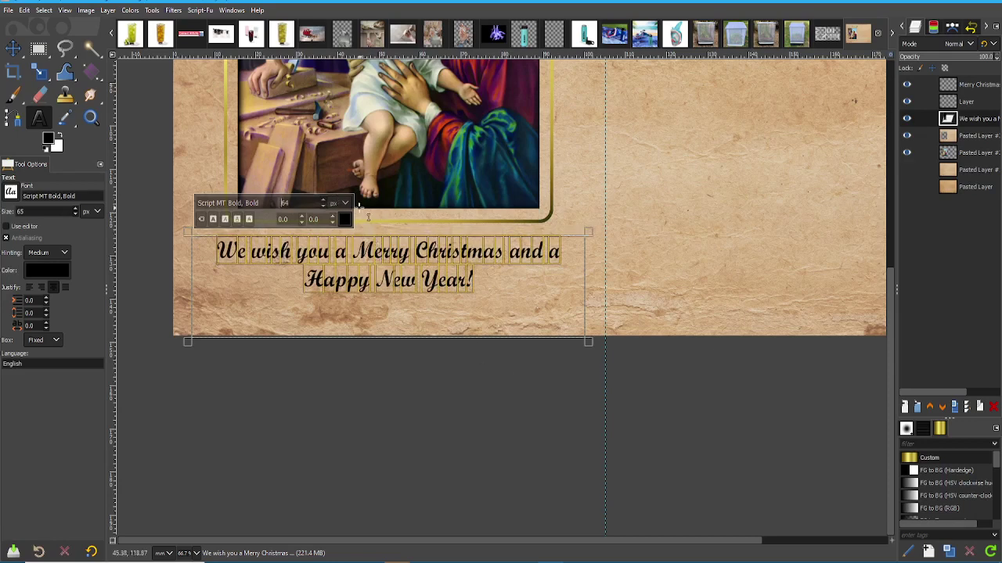
pyautogui.scroll(5, 322, 198)
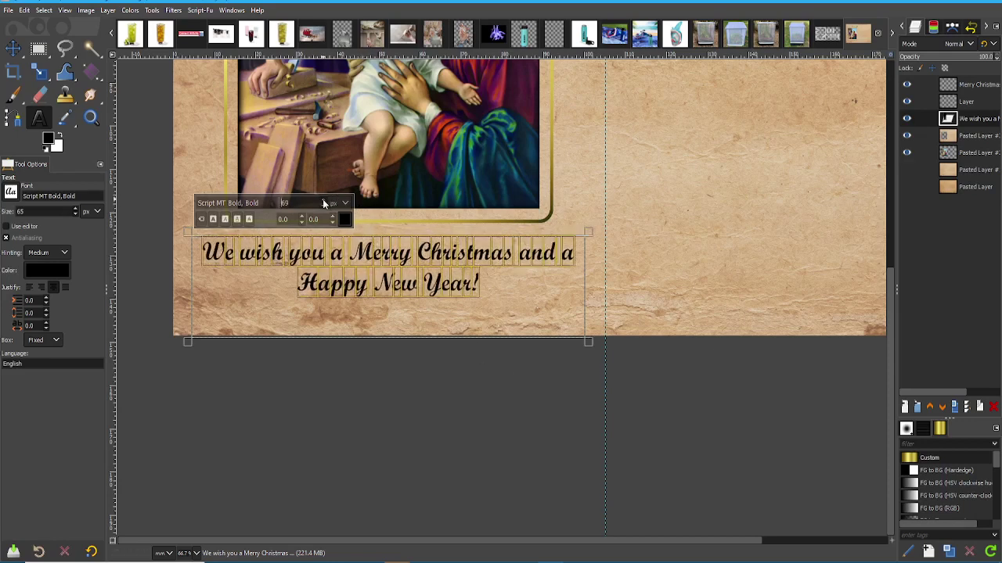
# Select the wish lettering from its layer's alpha, fill it with the Custom radial gradient drawn about 42 mm rightward from mid-text, and clear the selection.
pyautogui.scroll(3, 403, 331)
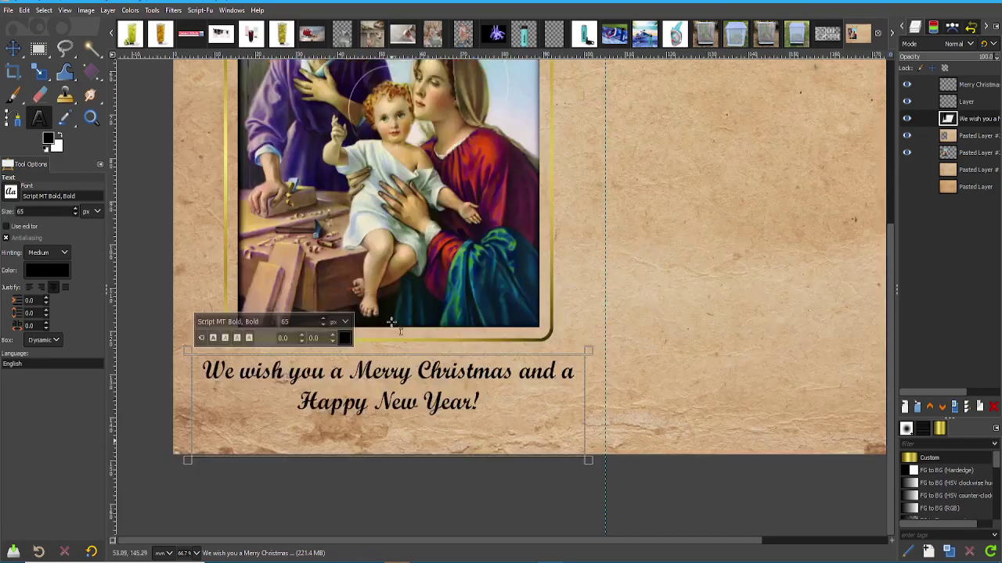
pyautogui.keyDown('ctrl'); pyautogui.scroll(-2, 406, 329); pyautogui.keyUp('ctrl')
pyautogui.keyDown('ctrl'); pyautogui.scroll(2, 376, 378); pyautogui.keyUp('ctrl')
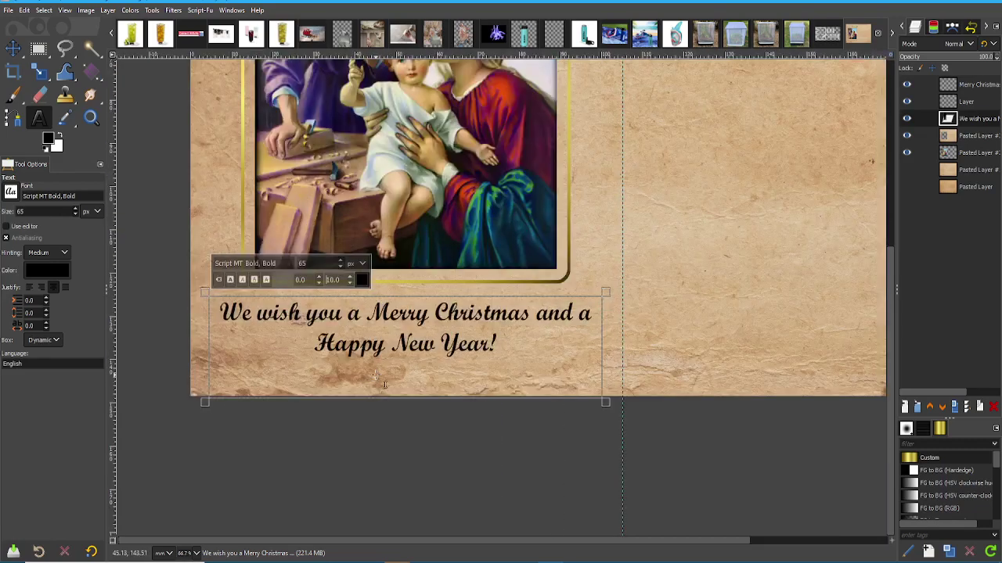
pyautogui.scroll(3, 363, 370)
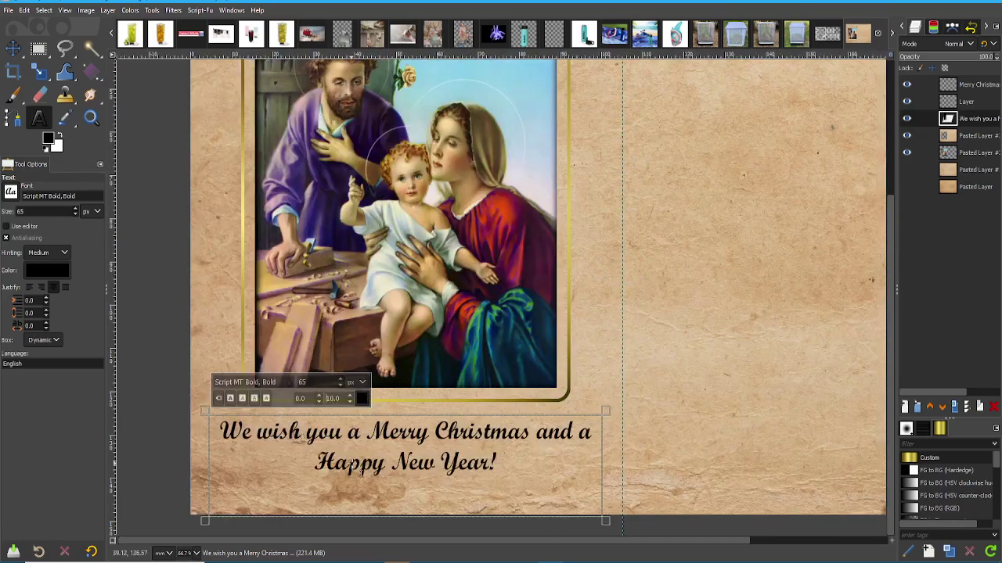
pyautogui.keyDown('ctrl'); pyautogui.scroll(-2, 359, 462); pyautogui.keyUp('ctrl')
pyautogui.keyDown('ctrl'); pyautogui.scroll(2, 360, 460); pyautogui.keyUp('ctrl')
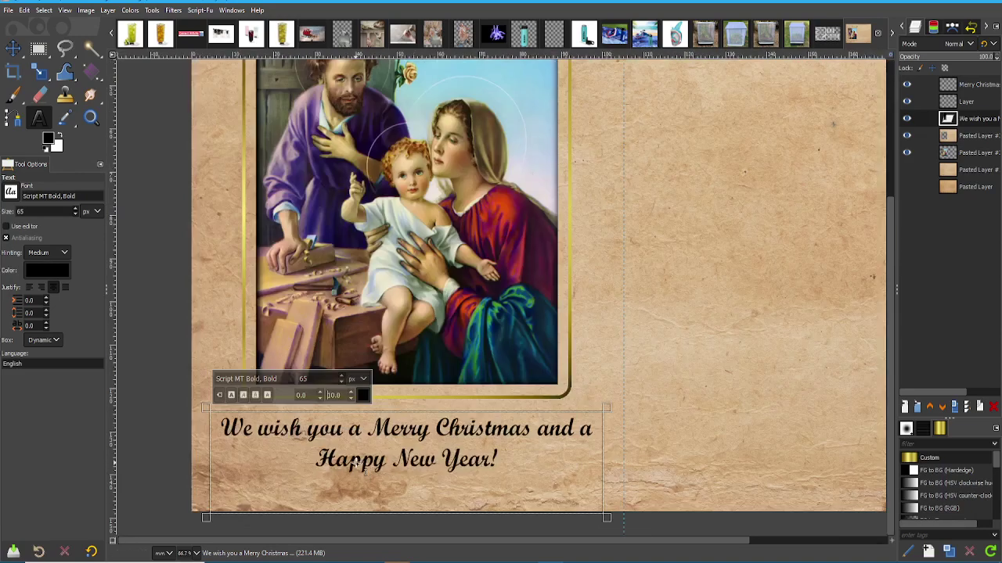
pyautogui.keyDown('ctrl'); pyautogui.scroll(-1, 364, 459); pyautogui.keyUp('ctrl')
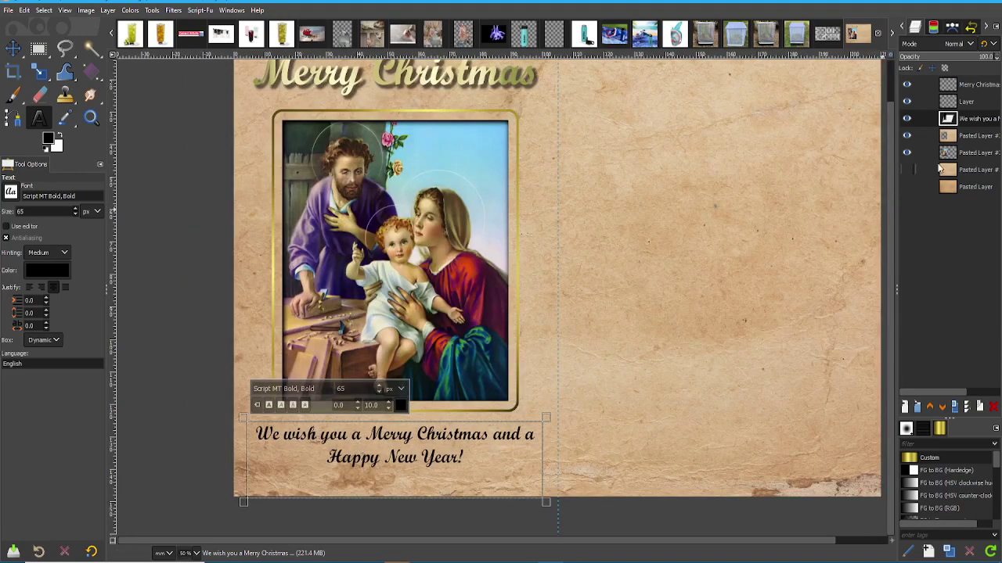
pyautogui.rightClick(973, 118)
pyautogui.click(906, 521)
pyautogui.click(92, 73)
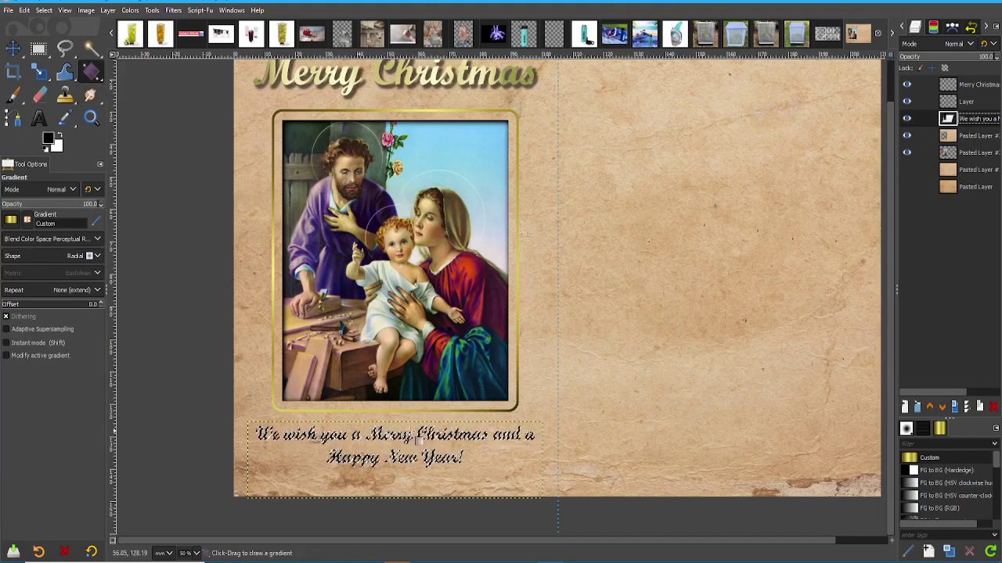
pyautogui.moveTo(396, 454); pyautogui.dragTo(514, 454)
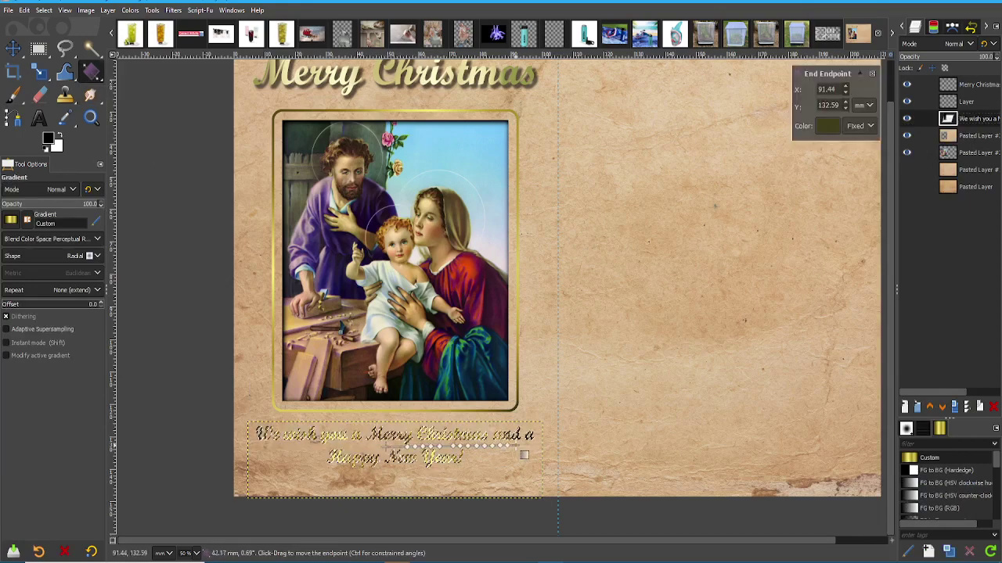
pyautogui.press('Return')
pyautogui.hotkey('ctrl', 'shift', 'a')
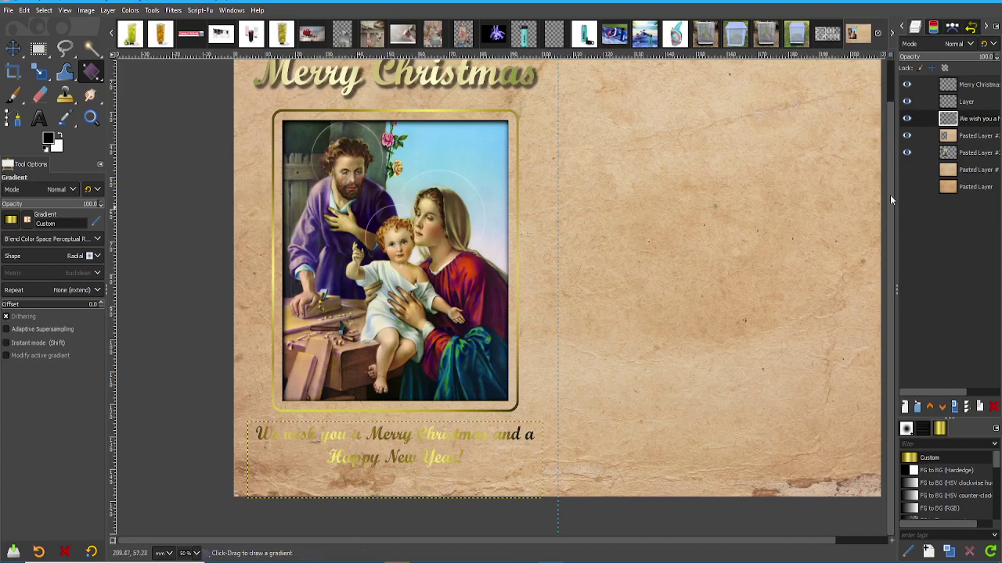
pyautogui.click(173, 11)
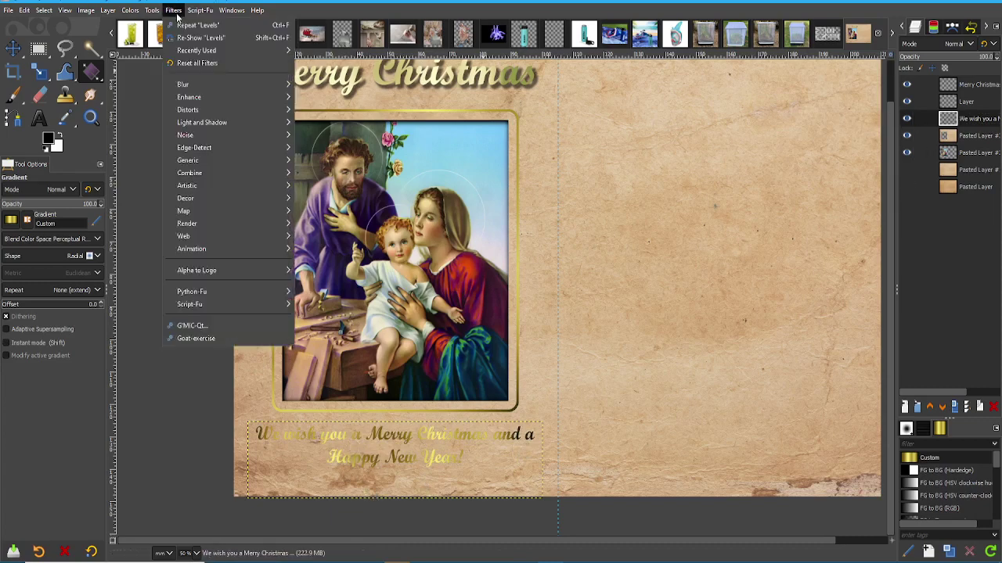
pyautogui.click(173, 10)
pyautogui.click(172, 10)
pyautogui.click(172, 10)
pyautogui.click(172, 10)
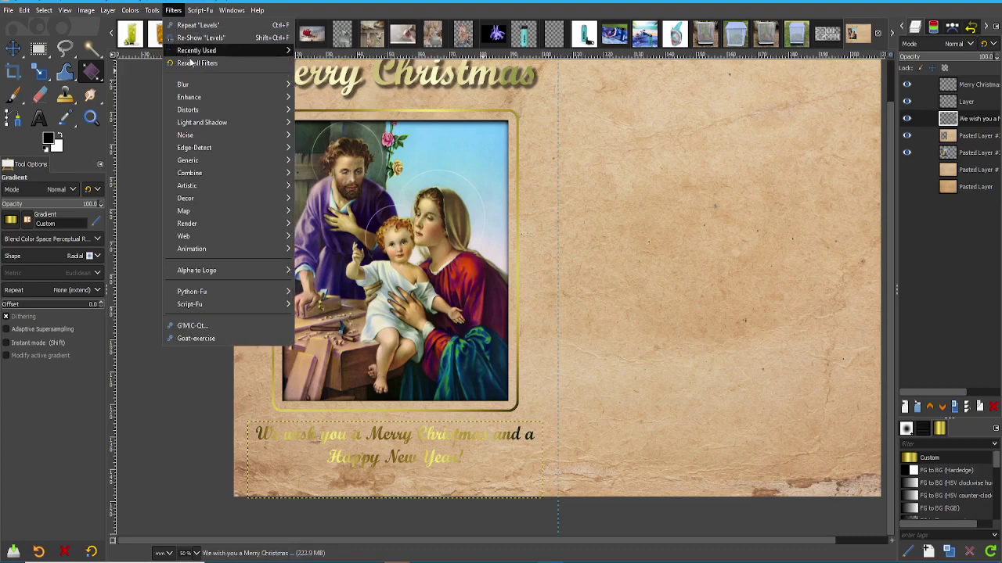
pyautogui.moveTo(199, 126)
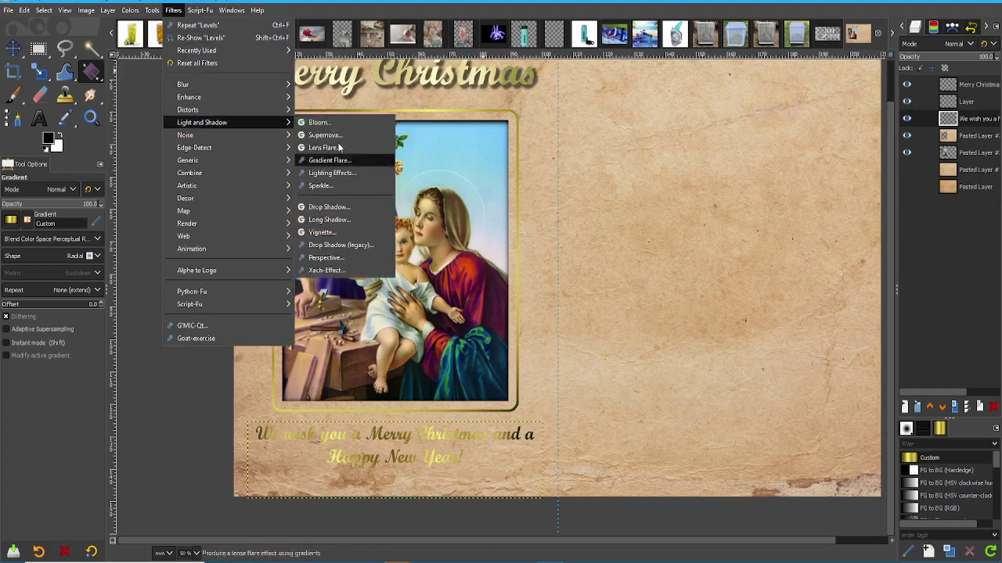
pyautogui.click(172, 10)
pyautogui.click(130, 10)
# Add a drop shadow to the golden wish text with X and Y offsets of 3.613, blur radius 1.72 and opacity 1.076.
pyautogui.click(173, 10)
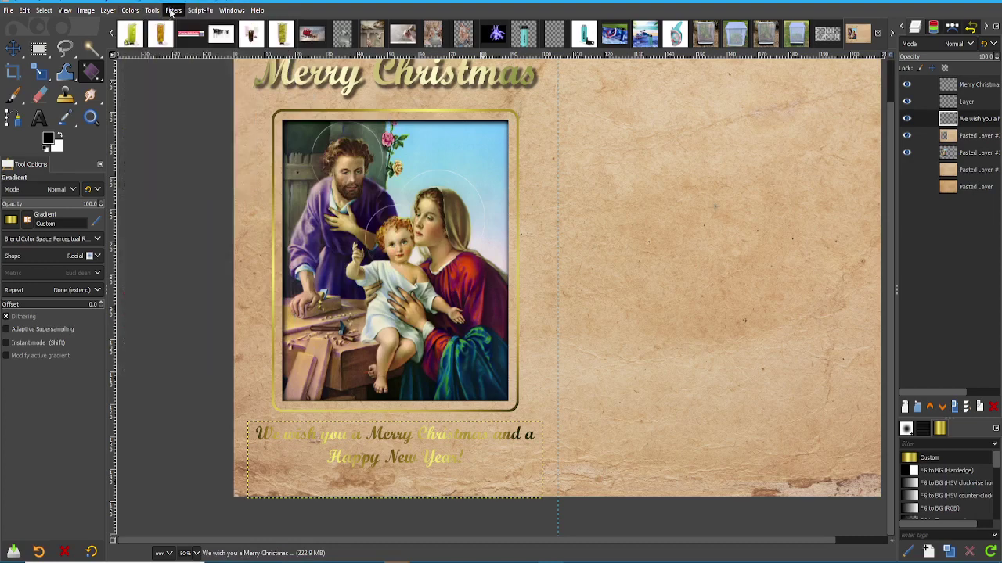
pyautogui.click(173, 10)
pyautogui.moveTo(191, 124)
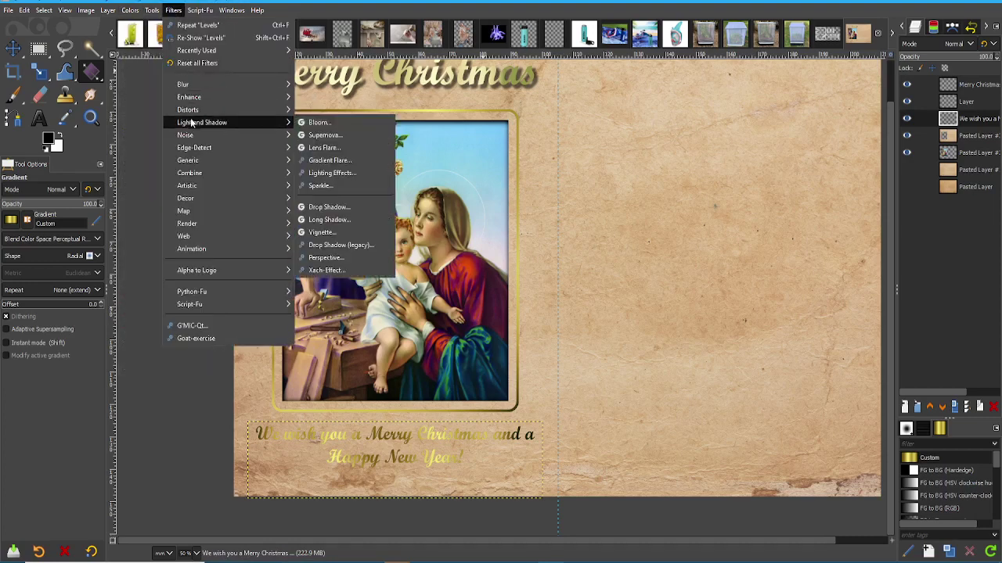
pyautogui.click(358, 206)
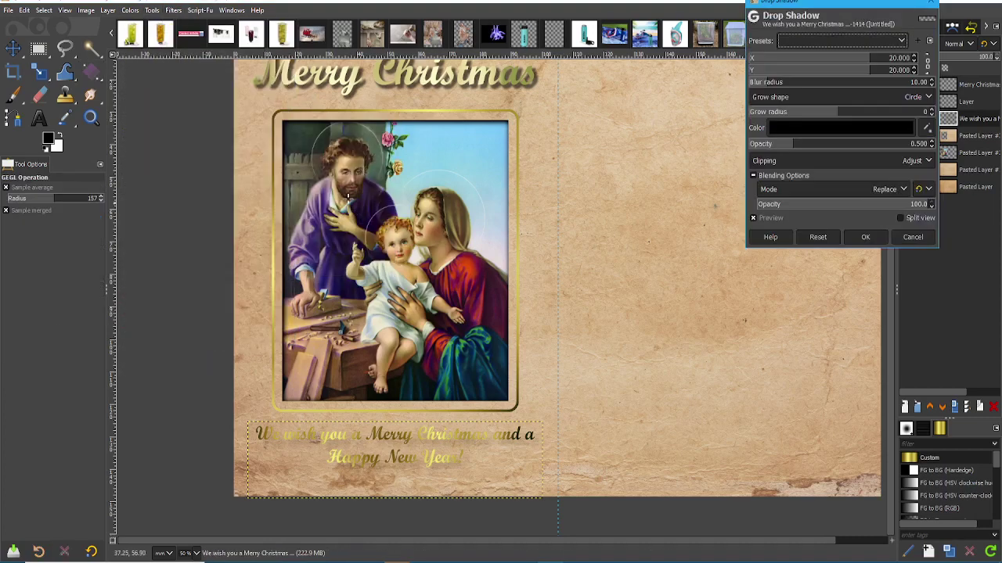
pyautogui.moveTo(859, 71); pyautogui.dragTo(852, 82)
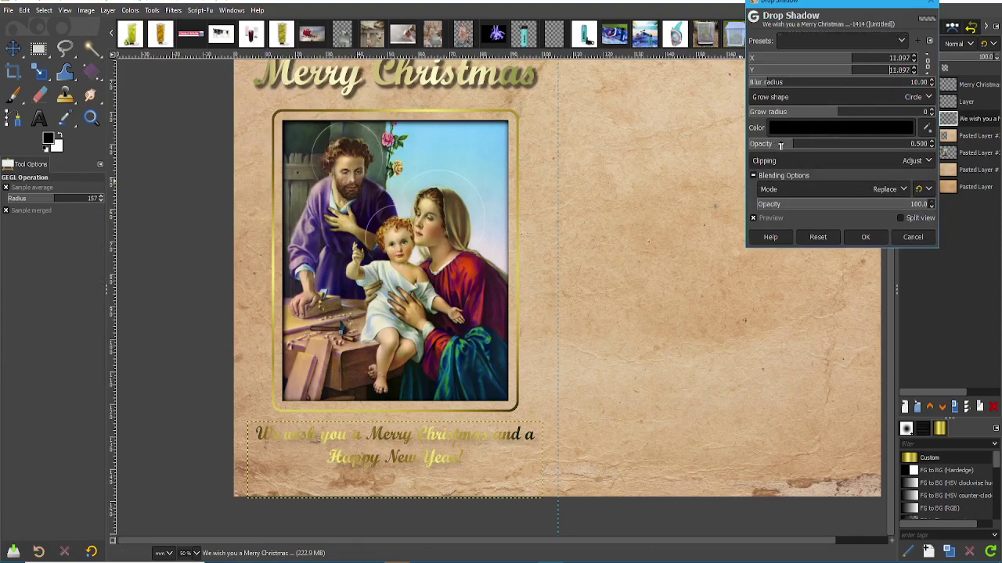
pyautogui.moveTo(780, 145); pyautogui.dragTo(851, 152)
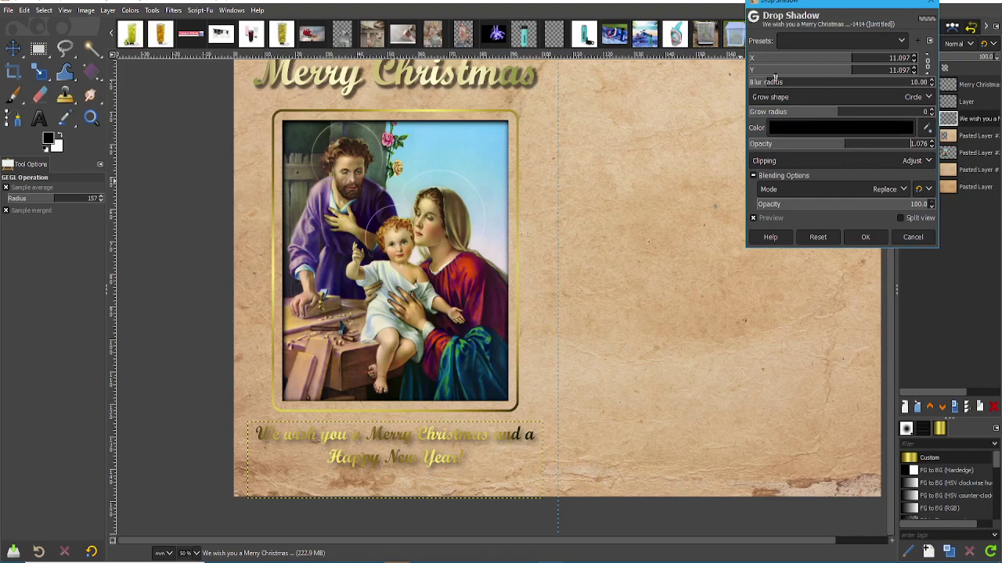
pyautogui.moveTo(762, 88); pyautogui.dragTo(753, 85)
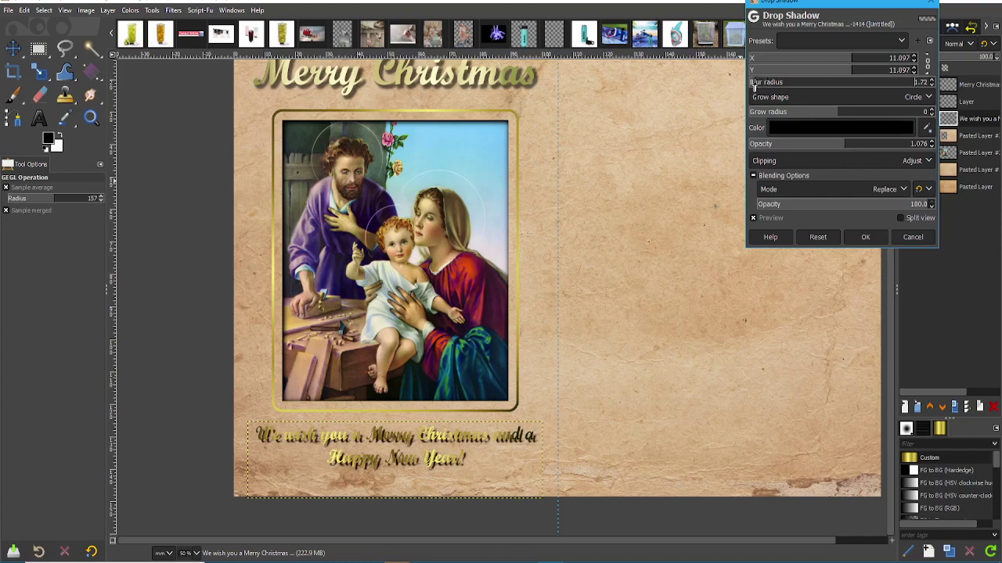
pyautogui.moveTo(852, 73); pyautogui.dragTo(837, 79)
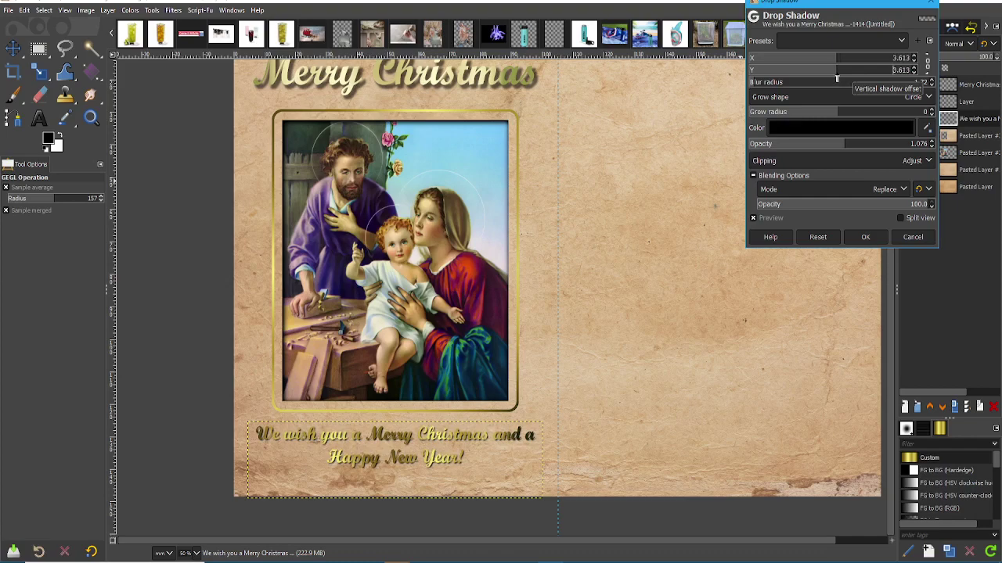
pyautogui.keyDown('ctrl'); pyautogui.scroll(3, 349, 472); pyautogui.keyUp('ctrl')
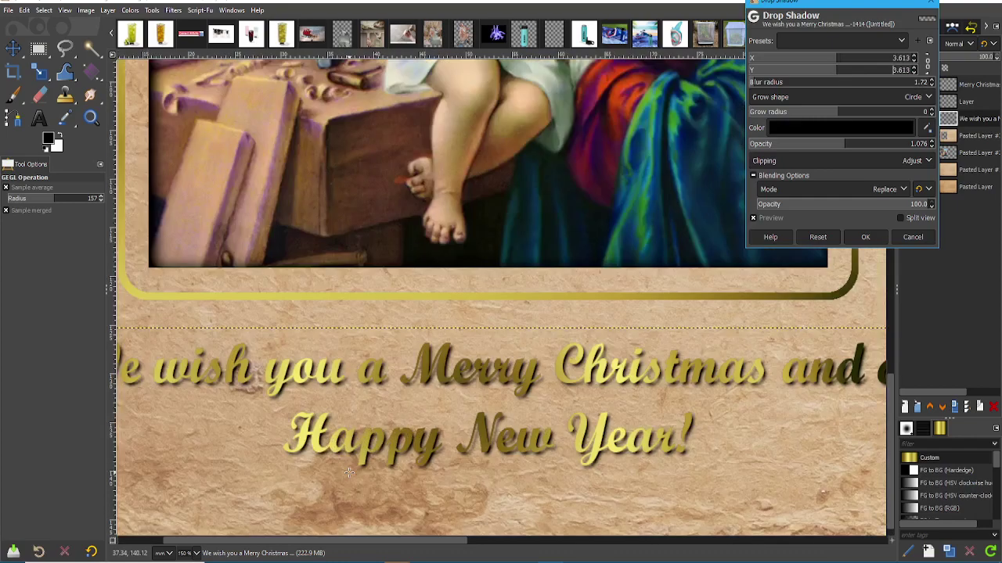
pyautogui.keyDown('ctrl'); pyautogui.scroll(-3, 349, 472); pyautogui.keyUp('ctrl')
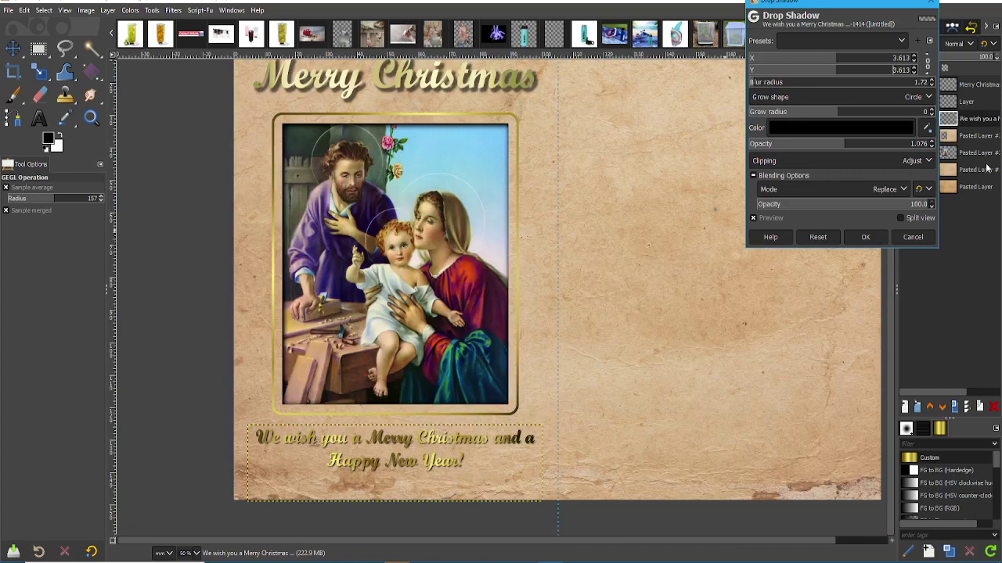
pyautogui.click(864, 237)
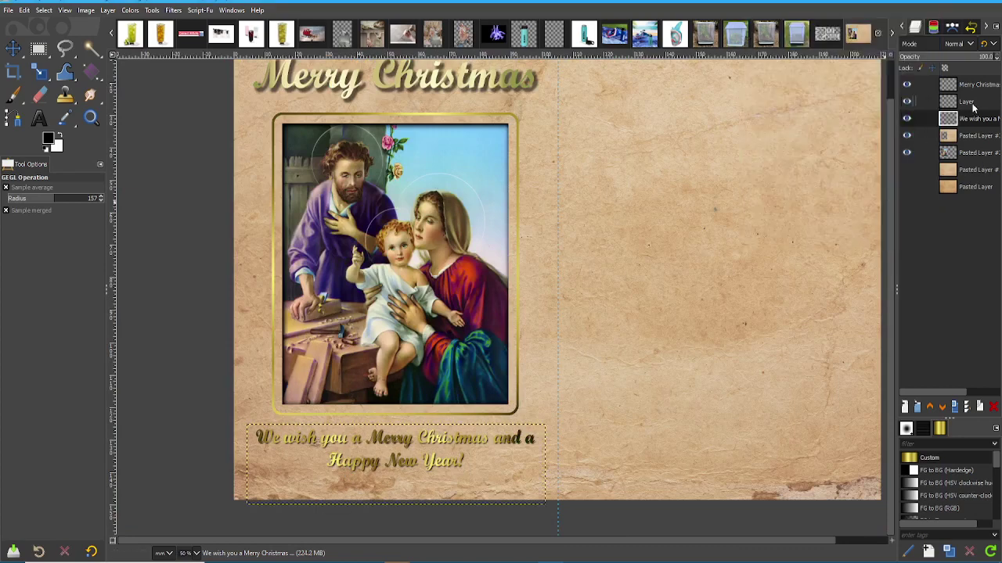
# Raise the brightness of the golden wish text layer to 52 with Brightness-Contrast.
pyautogui.click(127, 10)
pyautogui.click(145, 116)
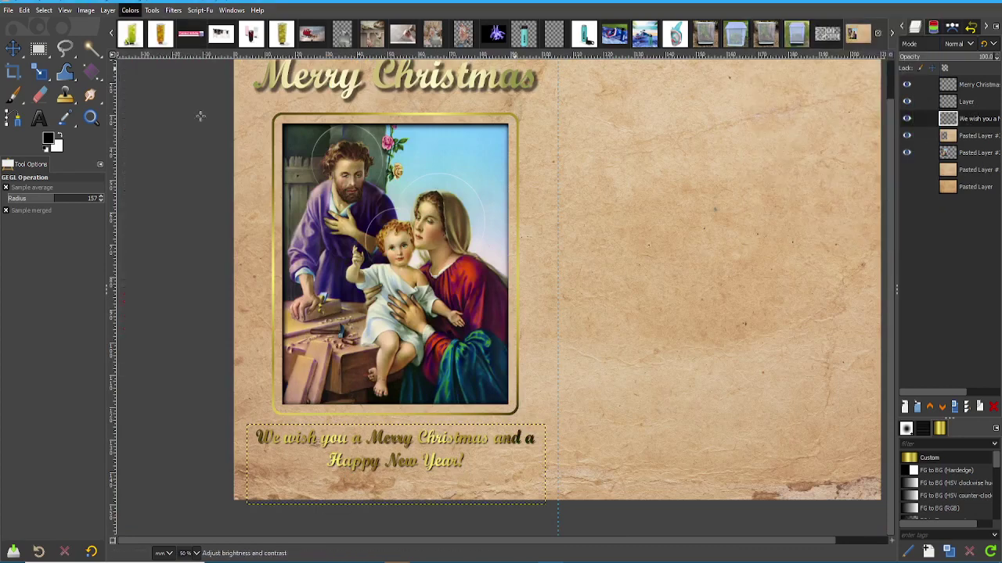
pyautogui.click(857, 127)
pyautogui.moveTo(856, 128); pyautogui.dragTo(878, 132)
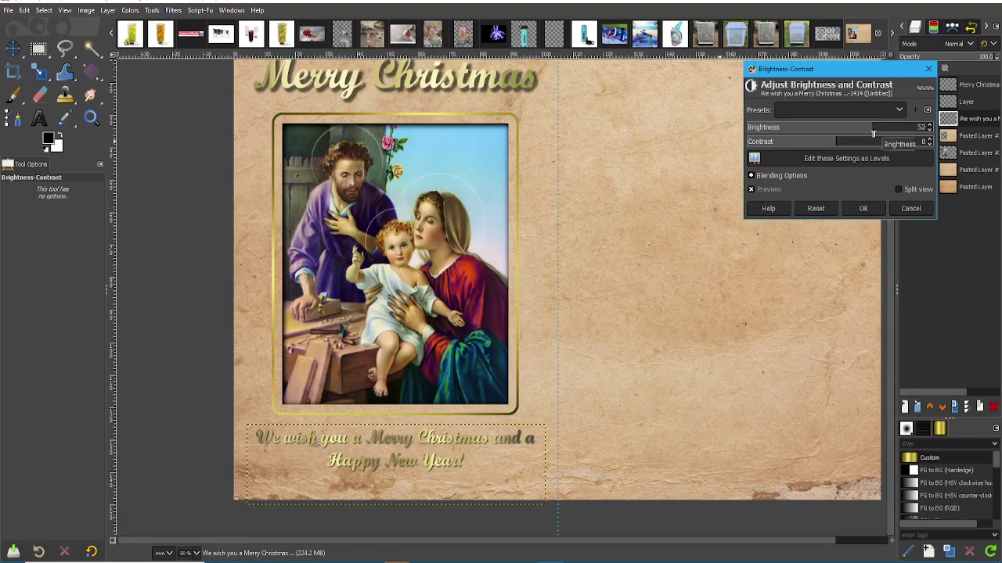
pyautogui.click(863, 208)
pyautogui.click(173, 10)
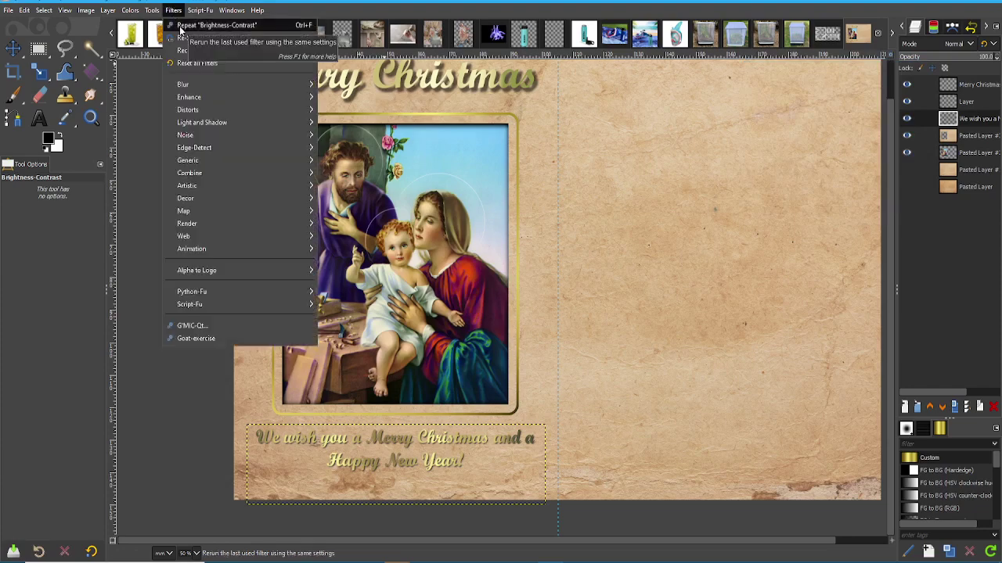
pyautogui.click(180, 26)
pyautogui.click(173, 11)
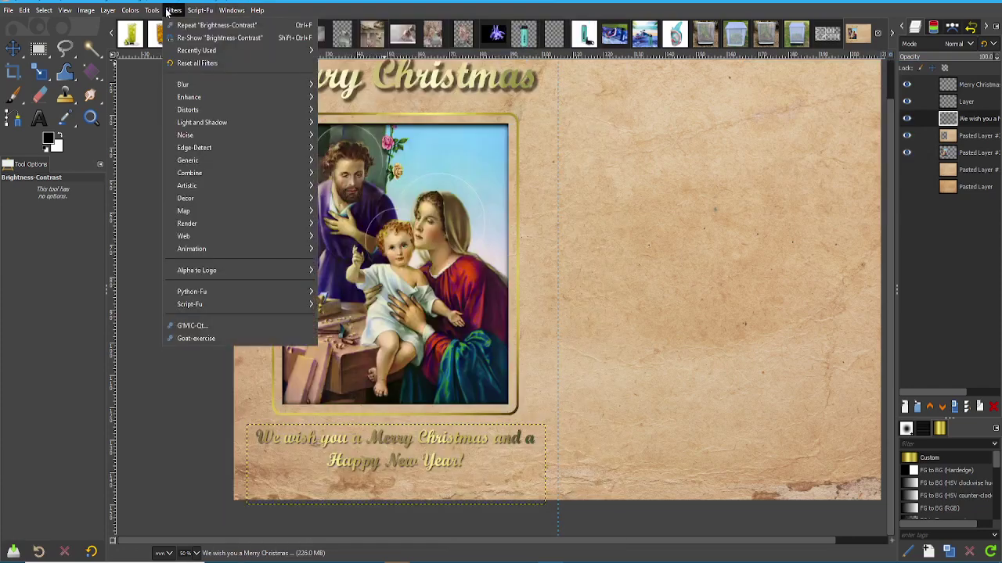
pyautogui.click(173, 10)
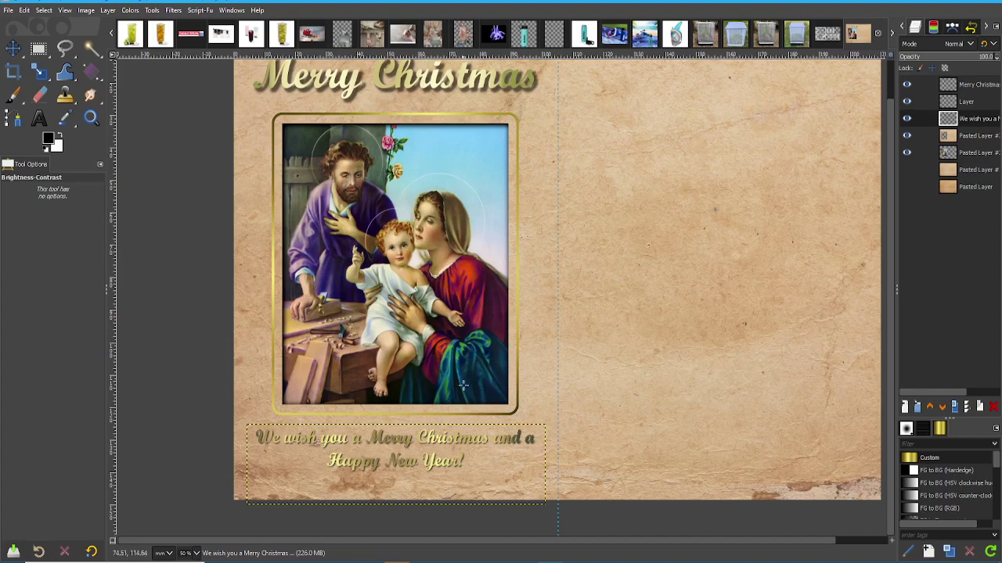
# Adjust the Levels of the golden wish text layer, setting the input black point to 43 and white point to 224.
pyautogui.click(130, 10)
pyautogui.click(144, 126)
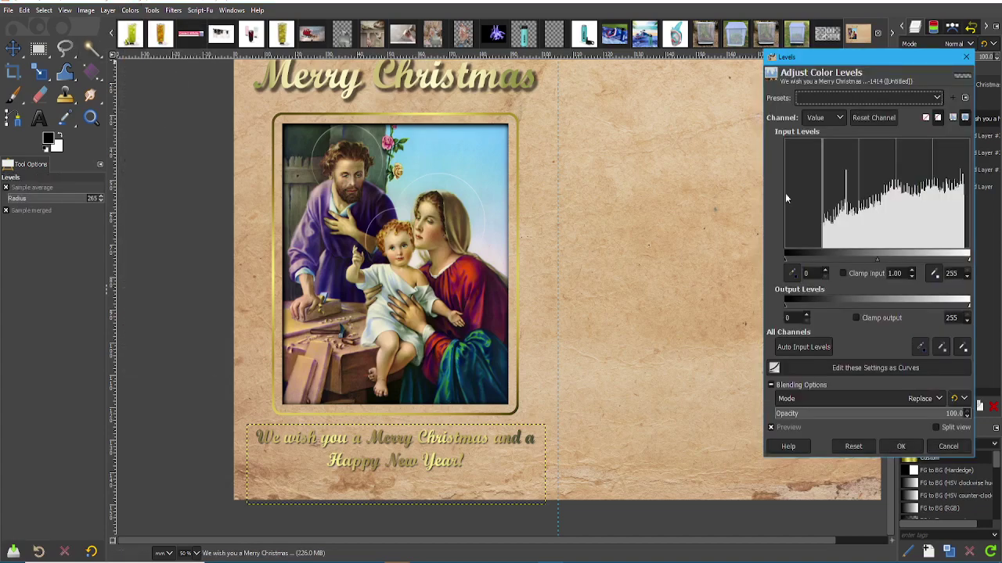
pyautogui.moveTo(796, 260); pyautogui.dragTo(816, 258)
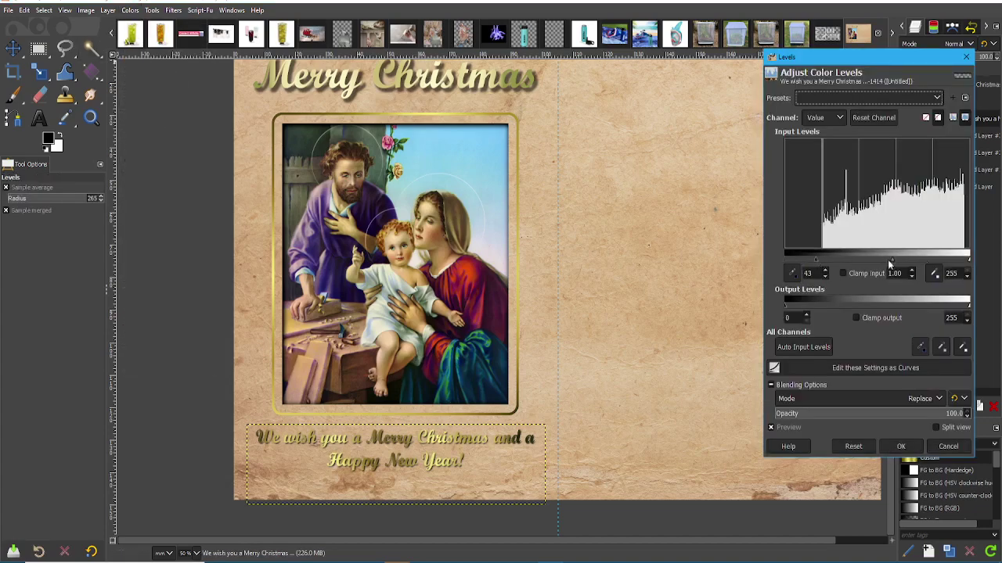
pyautogui.moveTo(965, 259); pyautogui.dragTo(948, 263)
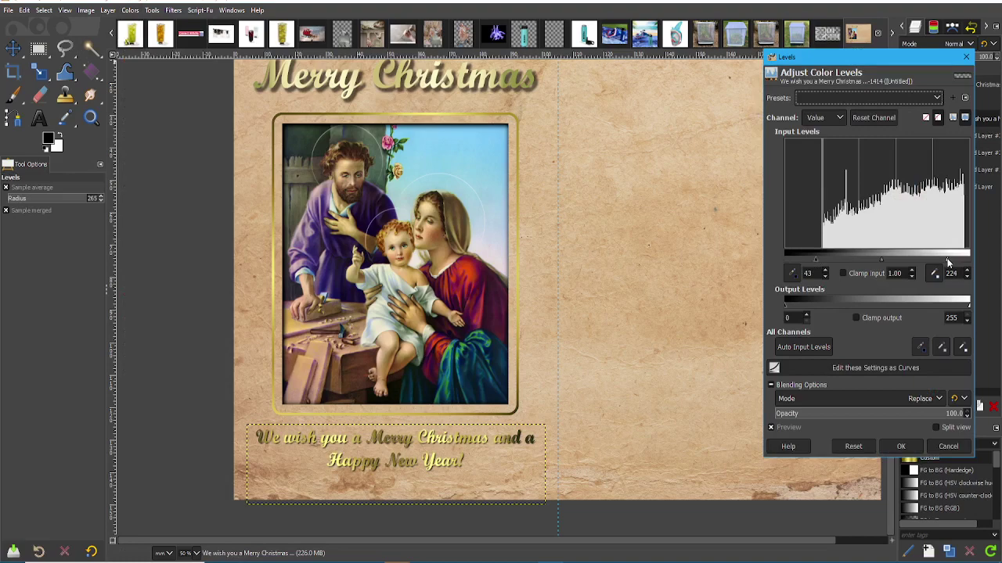
pyautogui.click(901, 447)
# Adjust the Levels of the "Merry Christmas" heading layer, setting the input black point to about 29 and white point to 223.
pyautogui.click(971, 84)
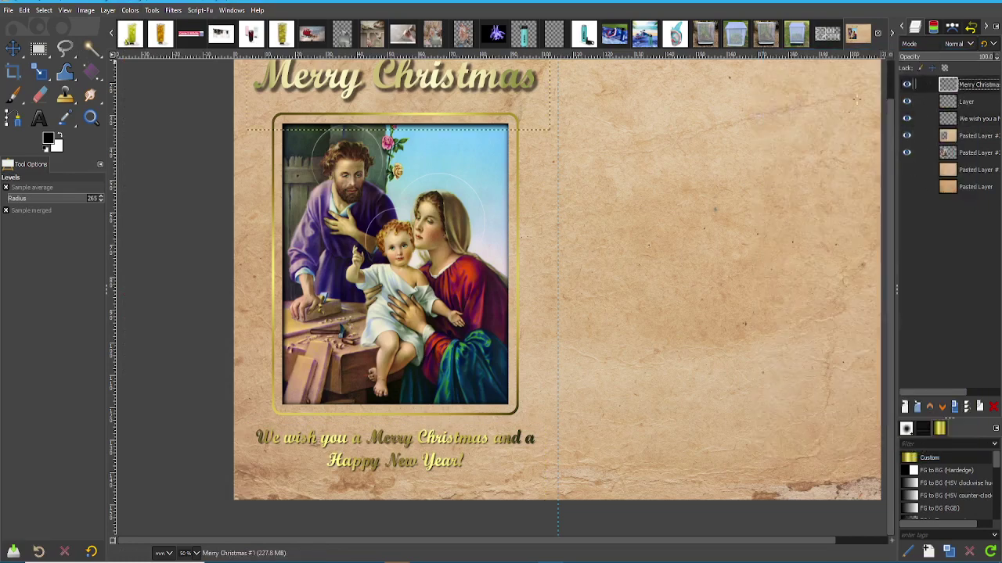
pyautogui.scroll(2, 563, 297)
pyautogui.click(130, 11)
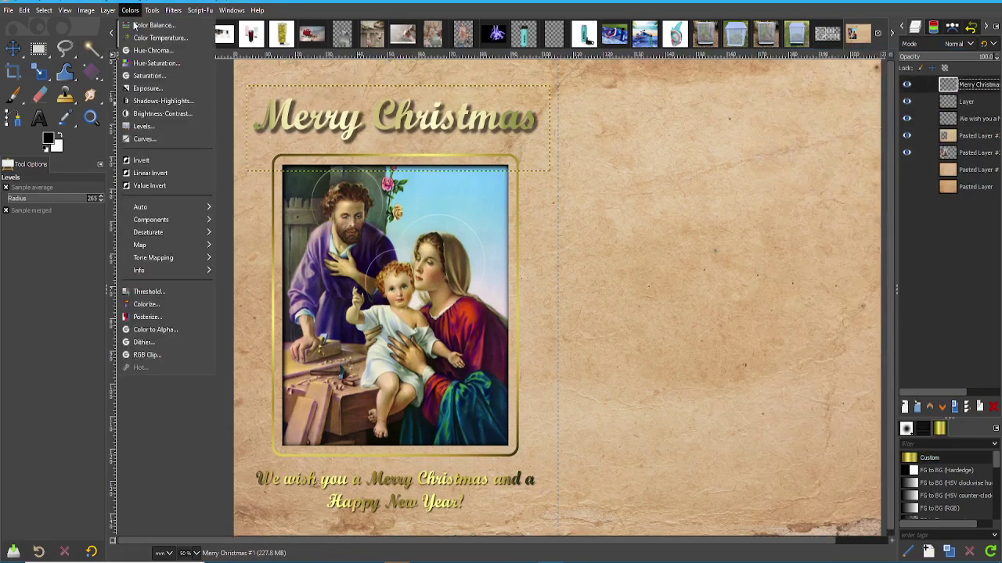
pyautogui.click(143, 126)
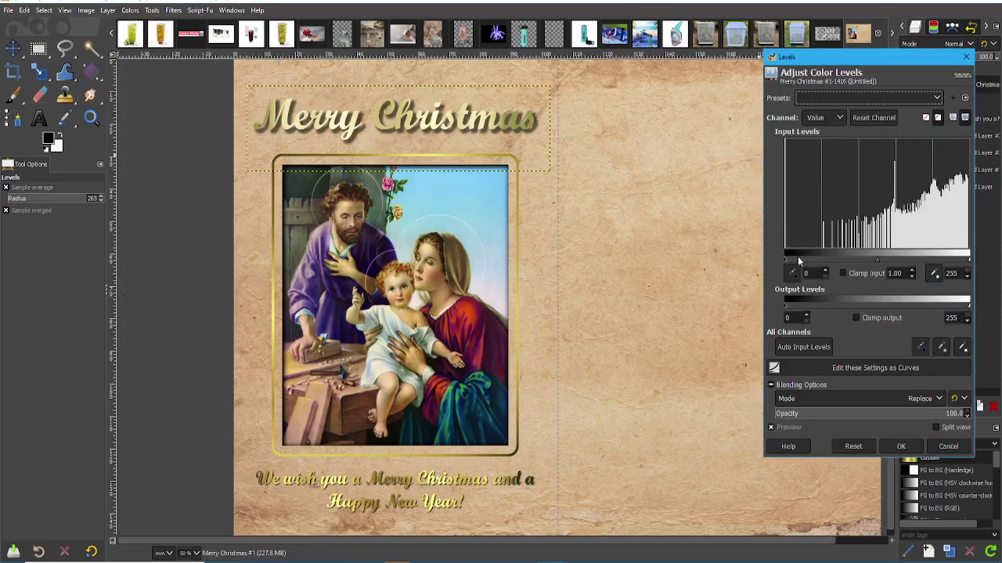
pyautogui.moveTo(799, 261)
pyautogui.mouseDown()
pyautogui.moveTo(808, 260)
pyautogui.moveTo(790, 258)
pyautogui.mouseUp()
pyautogui.moveTo(968, 260); pyautogui.dragTo(945, 260)
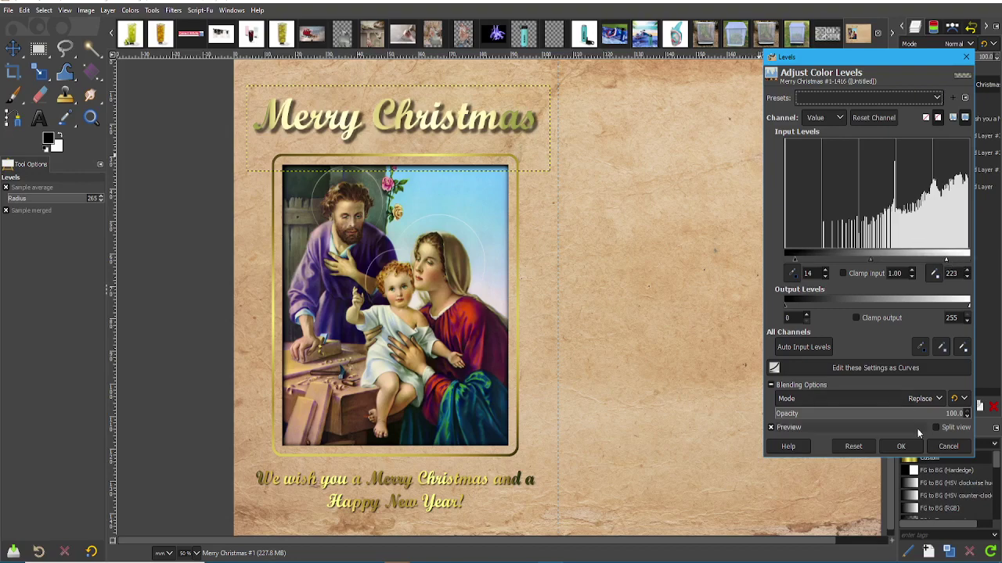
pyautogui.moveTo(795, 259); pyautogui.dragTo(812, 259)
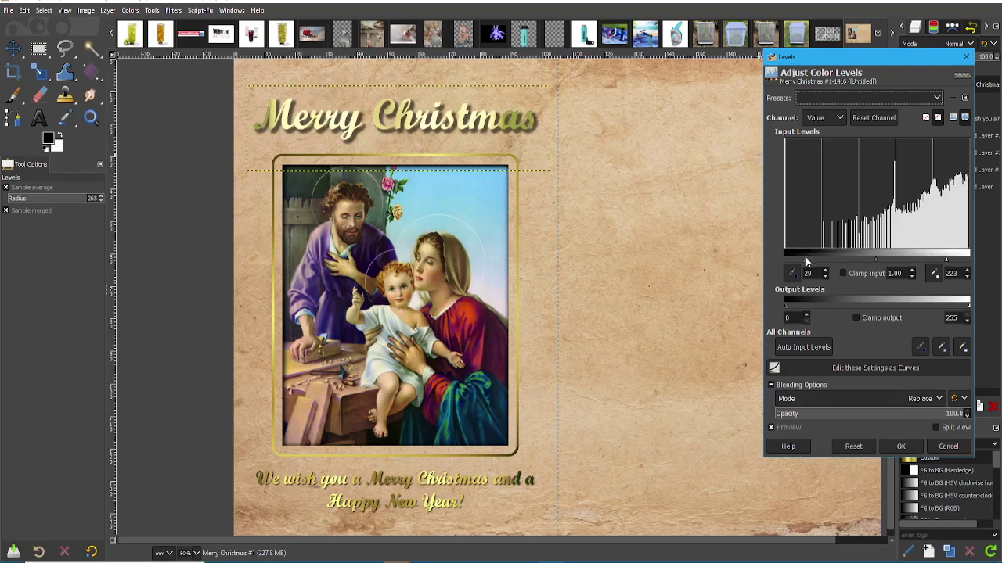
pyautogui.click(917, 446)
pyautogui.press('-')
pyautogui.press('-')
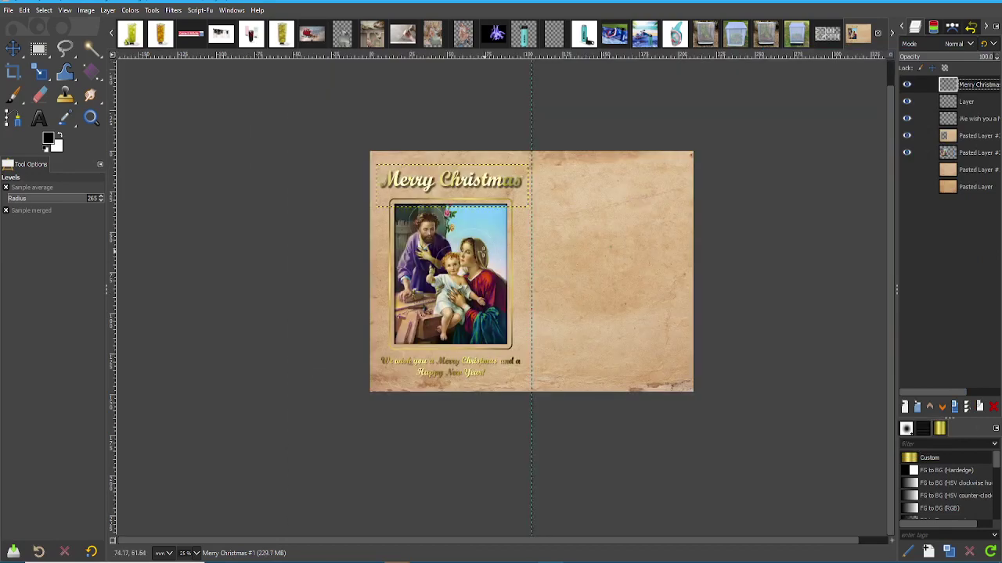
pyautogui.press('+')
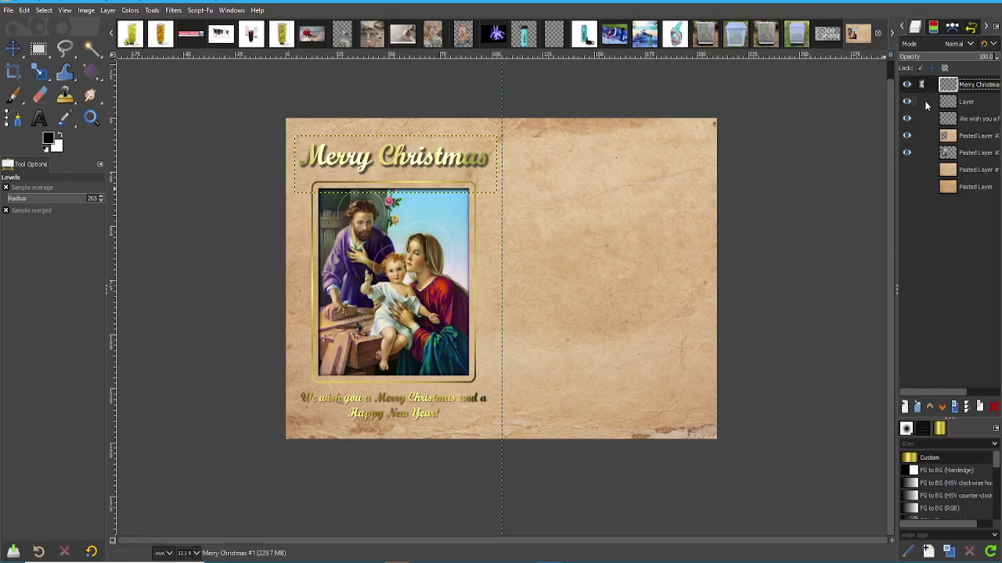
pyautogui.moveTo(922, 100); pyautogui.dragTo(922, 147)
# Select everything right of the vertical guide with a rectangle and cut that blank half out of the visible old paper layer.
pyautogui.click(39, 49)
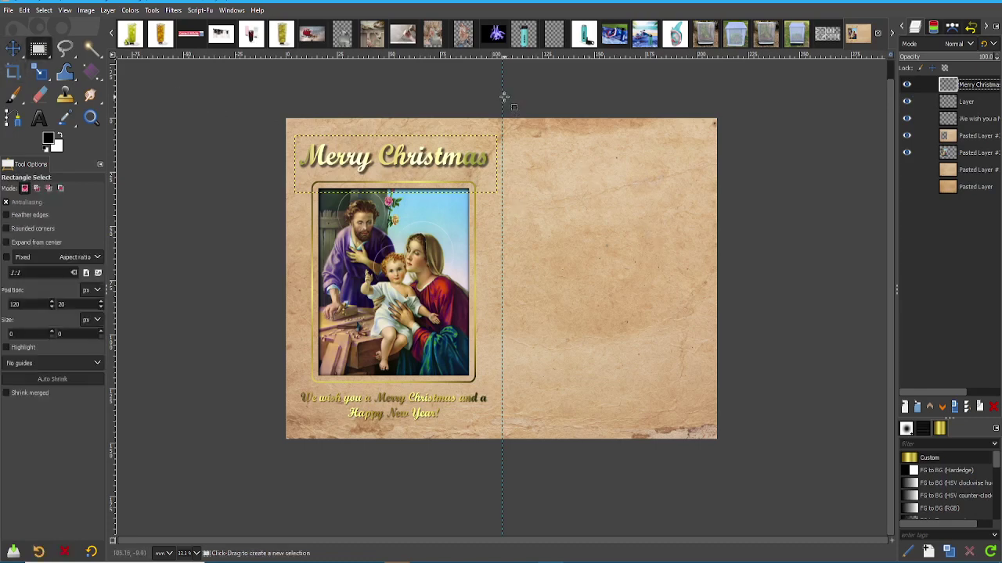
pyautogui.moveTo(504, 96); pyautogui.dragTo(786, 495)
pyautogui.click(973, 136)
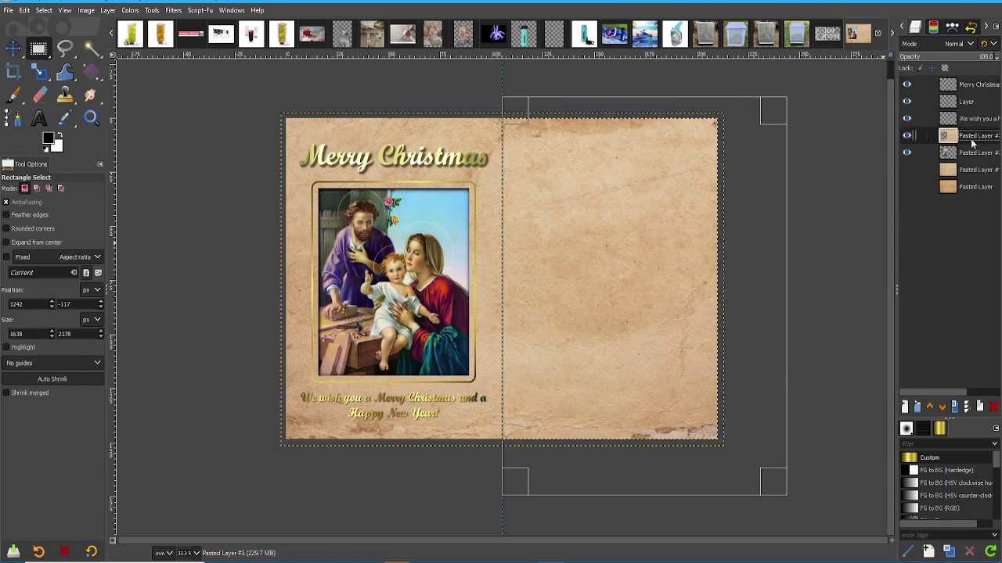
pyautogui.hotkey('ctrl', 'x')
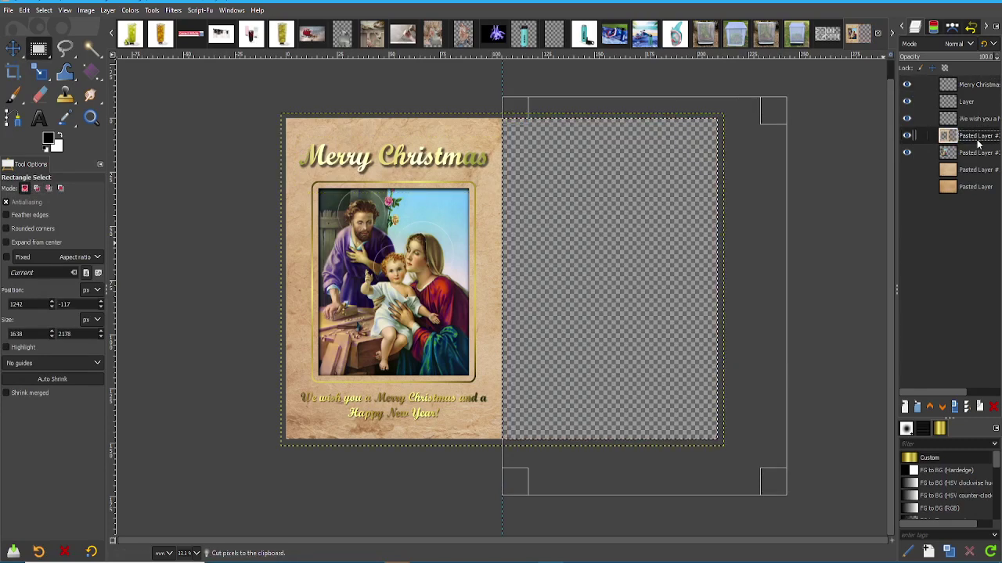
# Delete the two hidden spare paper layers at the bottom of the layer stack.
pyautogui.rightClick(977, 143)
pyautogui.click(985, 159)
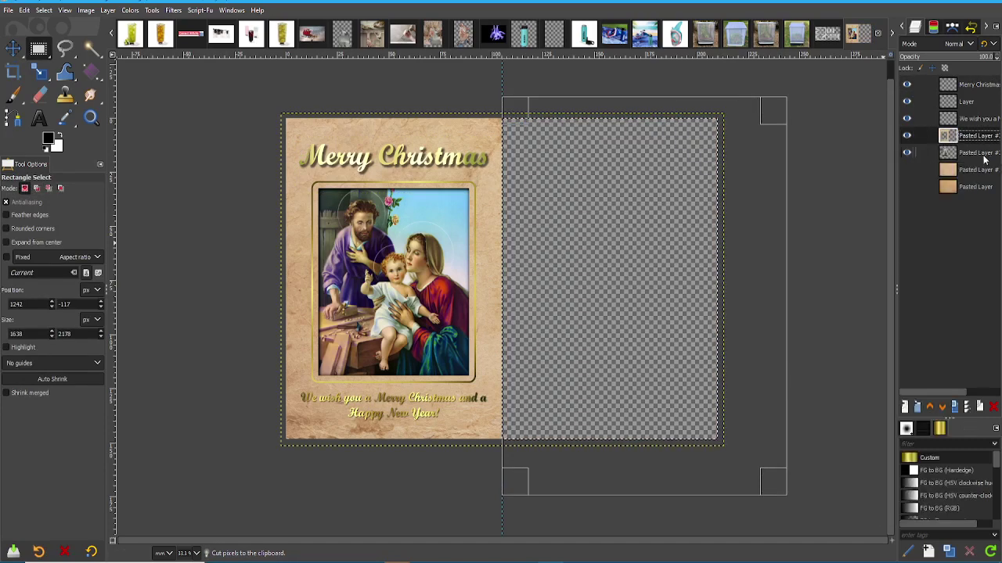
pyautogui.click(978, 153)
pyautogui.click(978, 169)
pyautogui.click(993, 407)
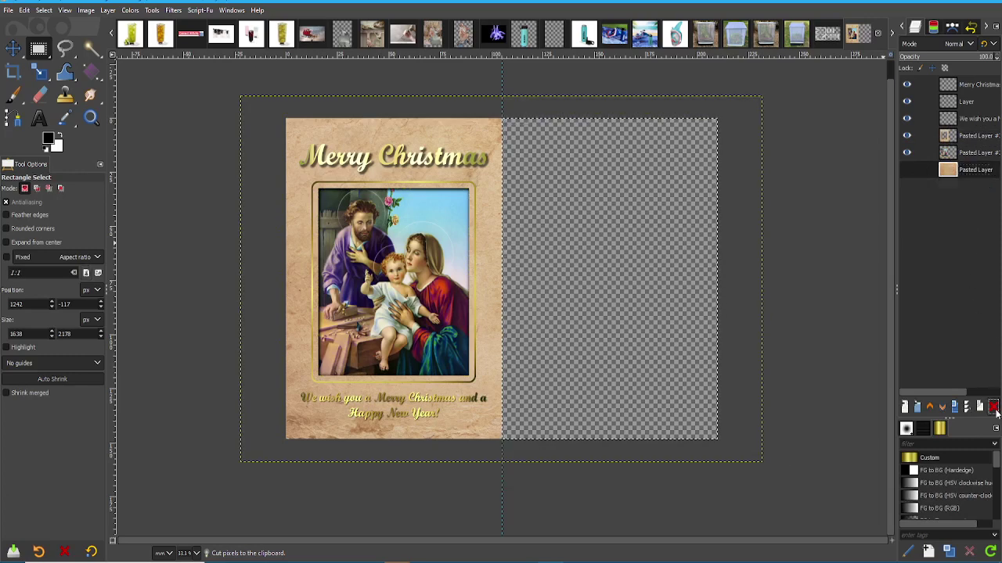
# Paste the cut paper half and convert the floating selection into a new layer.
pyautogui.hotkey('ctrl', 'v')
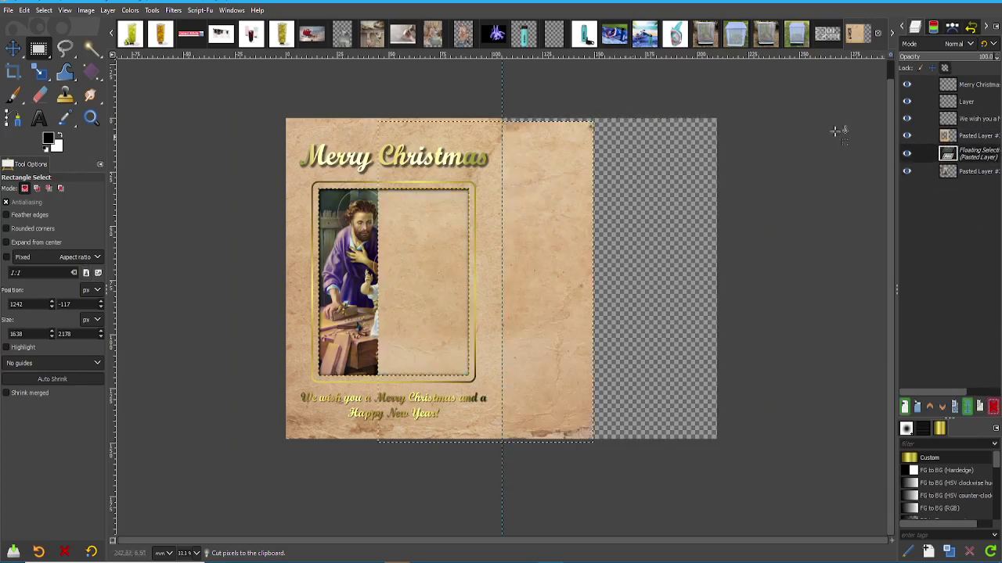
pyautogui.rightClick(970, 154)
pyautogui.click(916, 244)
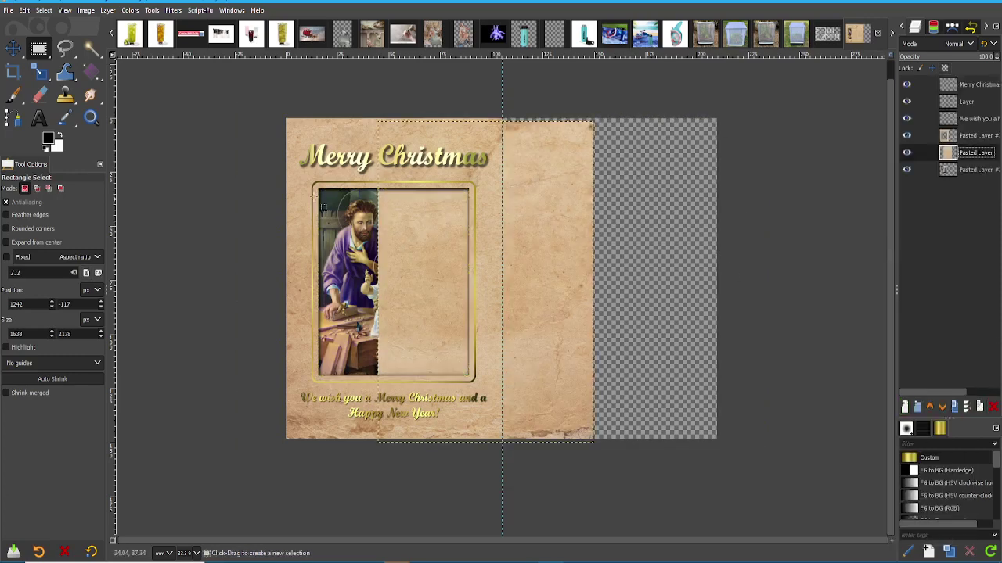
# Move the pasted paper half flush against the left edge of the painting half and fit the canvas to all layers.
pyautogui.click(12, 48)
pyautogui.moveTo(554, 283); pyautogui.dragTo(250, 421)
pyautogui.scroll(5, 335, 501)
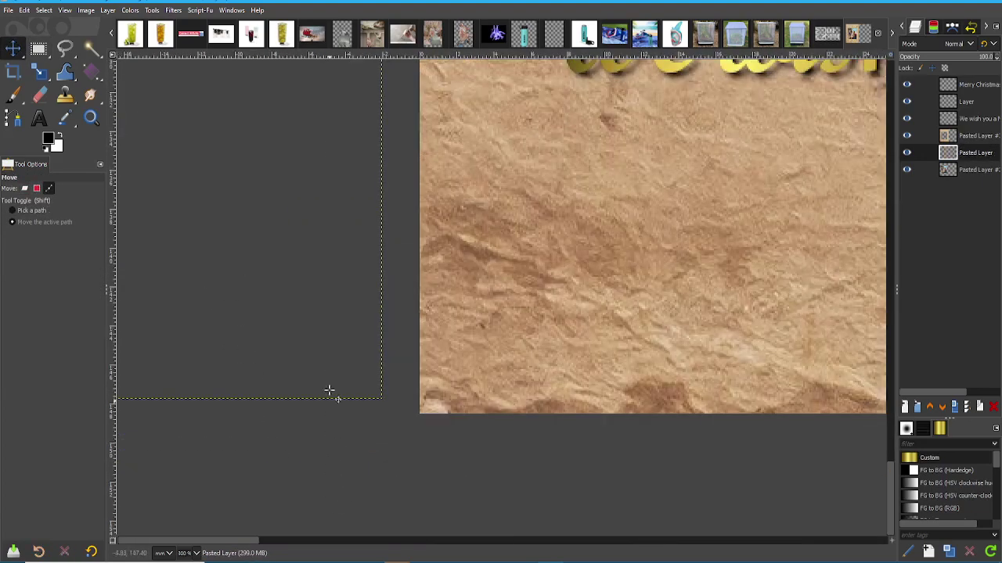
pyautogui.moveTo(329, 390); pyautogui.dragTo(371, 391)
pyautogui.scroll(-4, 371, 392)
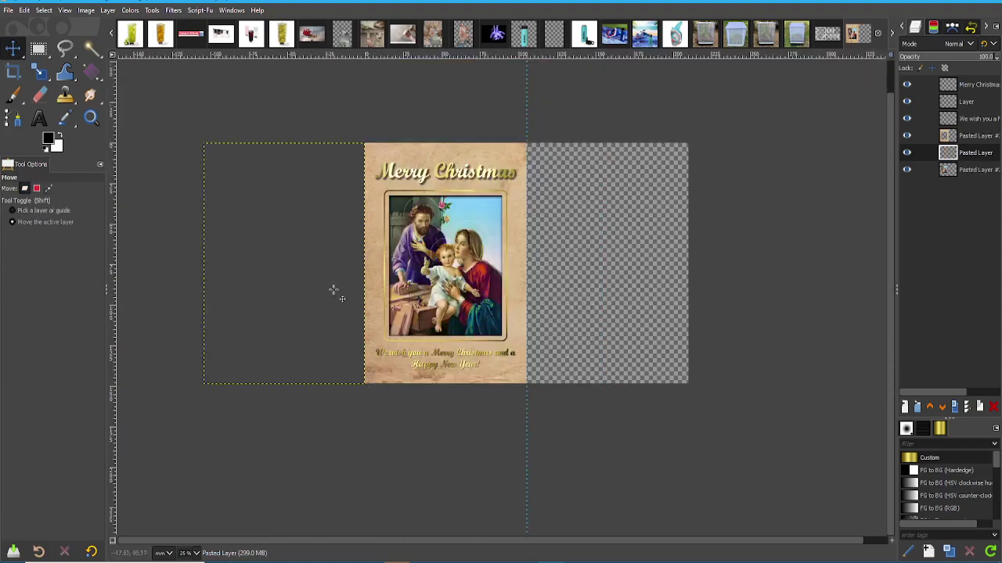
pyautogui.click(86, 10)
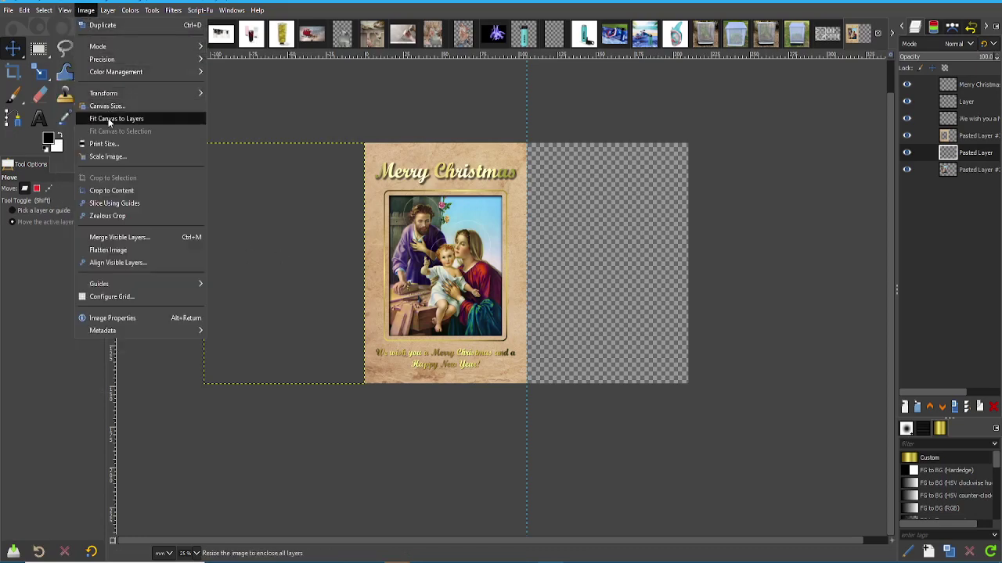
pyautogui.click(109, 118)
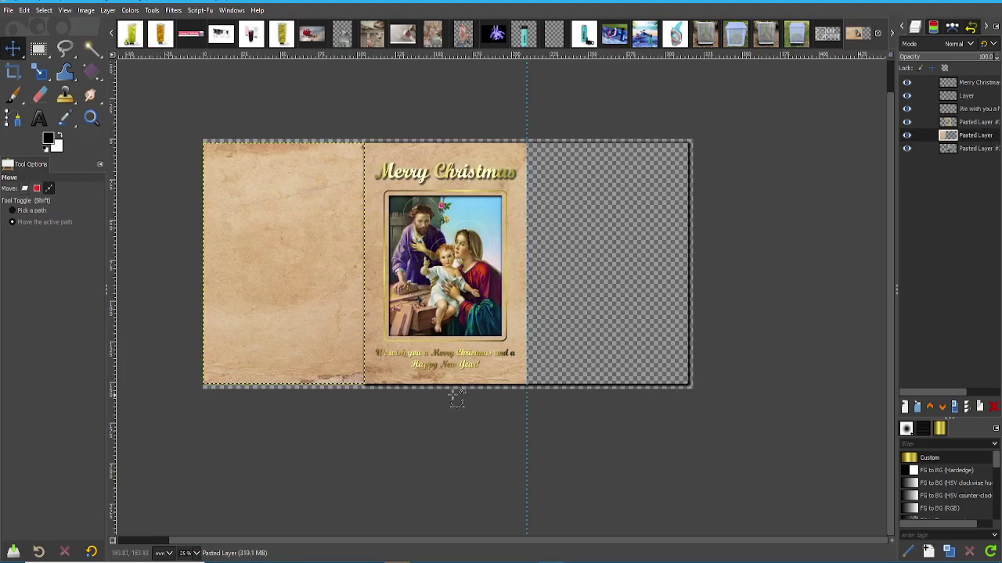
# Crop the image to a 2480 × 1754 px rectangle at position 0, 29 that covers both paper halves.
pyautogui.press('1')
pyautogui.click(38, 48)
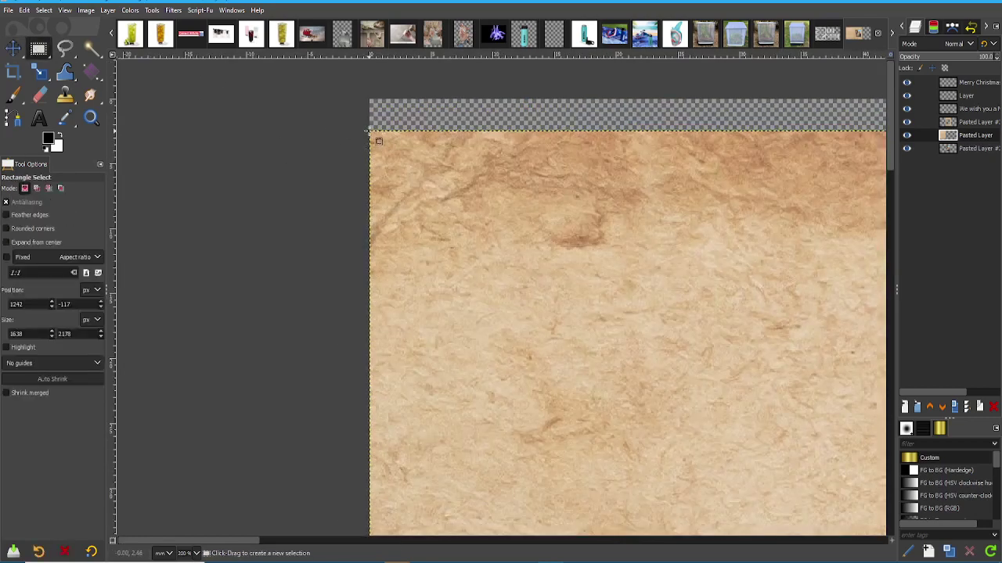
pyautogui.moveTo(371, 133); pyautogui.dragTo(597, 298)
pyautogui.keyDown('ctrl'); pyautogui.scroll(-7, 539, 439); pyautogui.keyUp('ctrl')
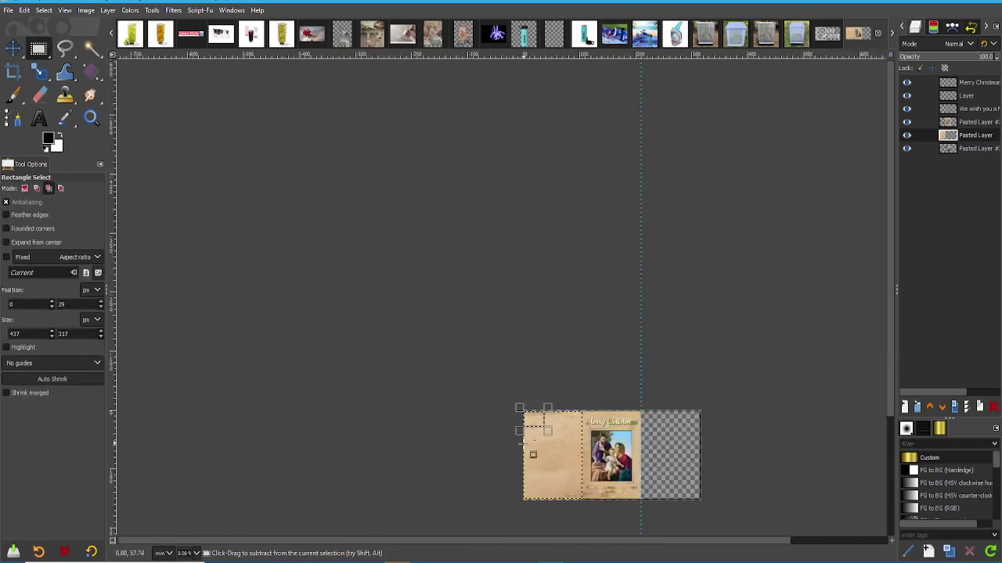
pyautogui.moveTo(546, 430); pyautogui.dragTo(646, 505)
pyautogui.keyDown('ctrl'); pyautogui.scroll(7, 646, 509); pyautogui.keyUp('ctrl')
pyautogui.keyDown('ctrl'); pyautogui.scroll(5, 624, 451); pyautogui.keyUp('ctrl')
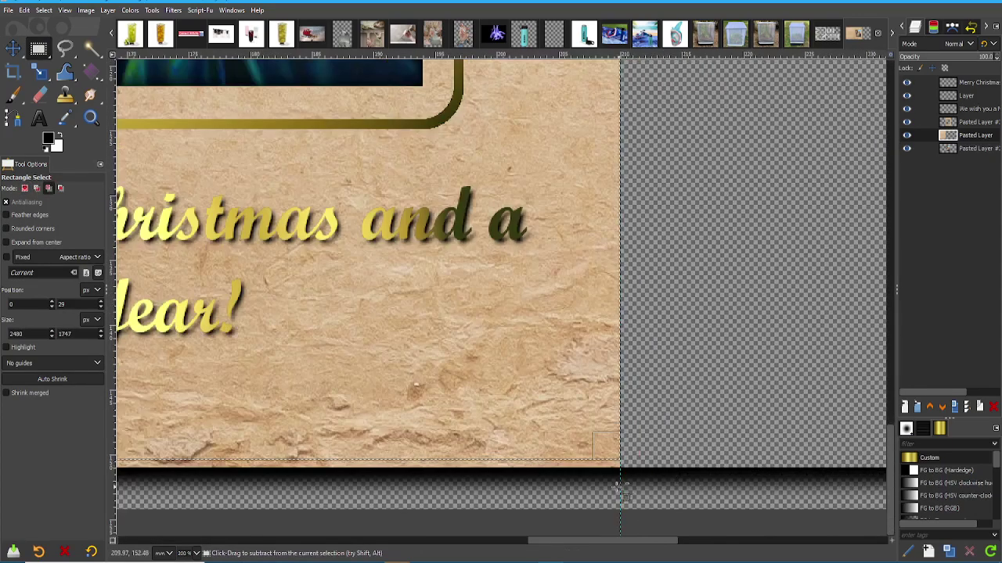
pyautogui.moveTo(636, 442)
pyautogui.mouseDown()
pyautogui.moveTo(637, 413)
pyautogui.moveTo(637, 431)
pyautogui.mouseUp()
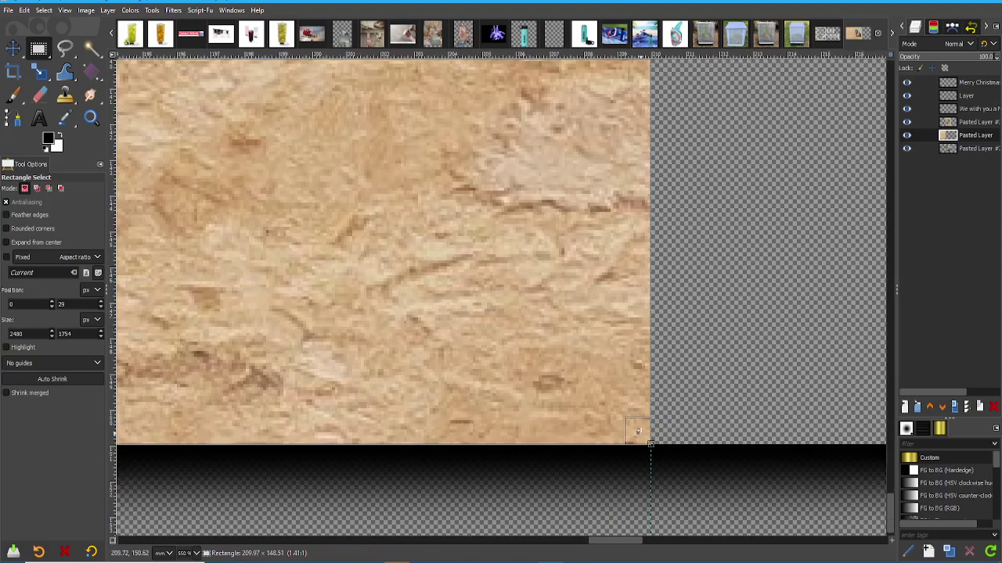
pyautogui.keyDown('ctrl'); pyautogui.scroll(-9, 637, 431); pyautogui.keyUp('ctrl')
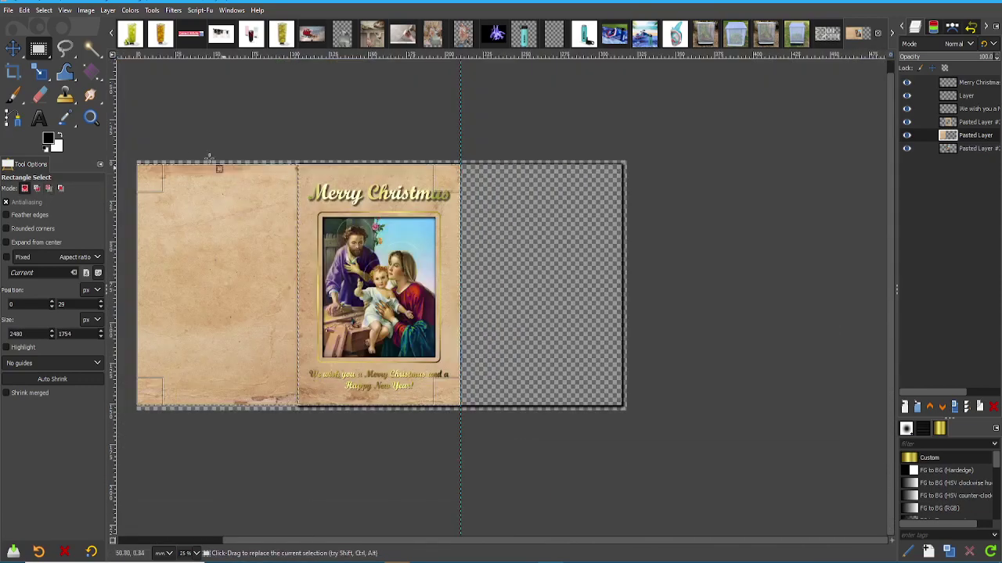
pyautogui.click(86, 11)
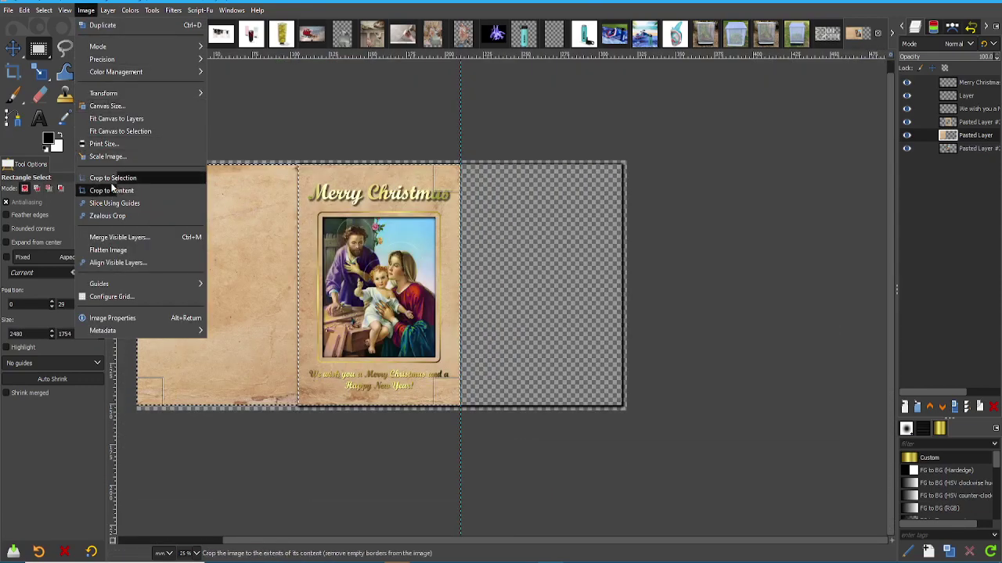
pyautogui.click(112, 188)
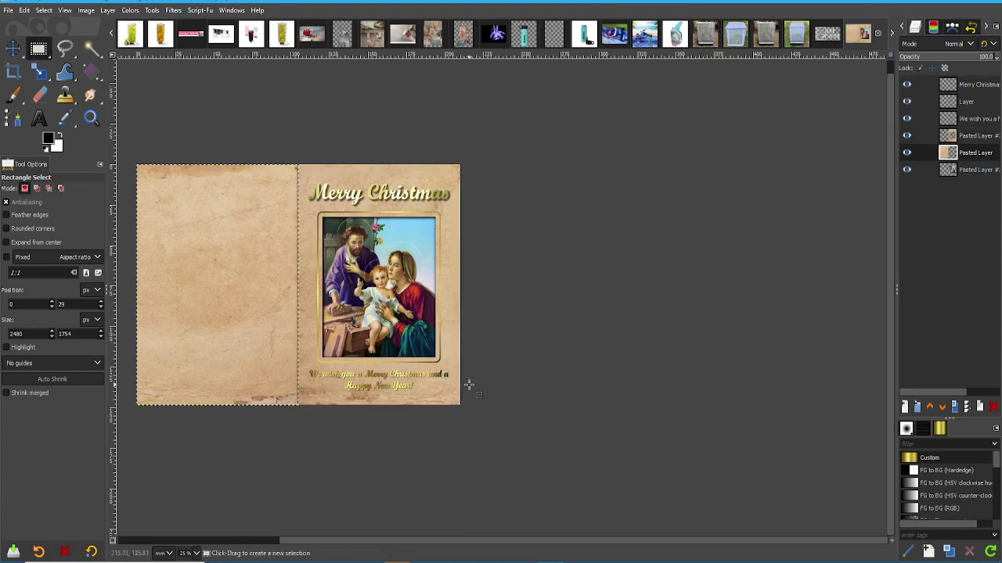
# Move the painting side's paper layer below the blank paper half in the layer stack, and select the painting layer.
pyautogui.click(964, 169)
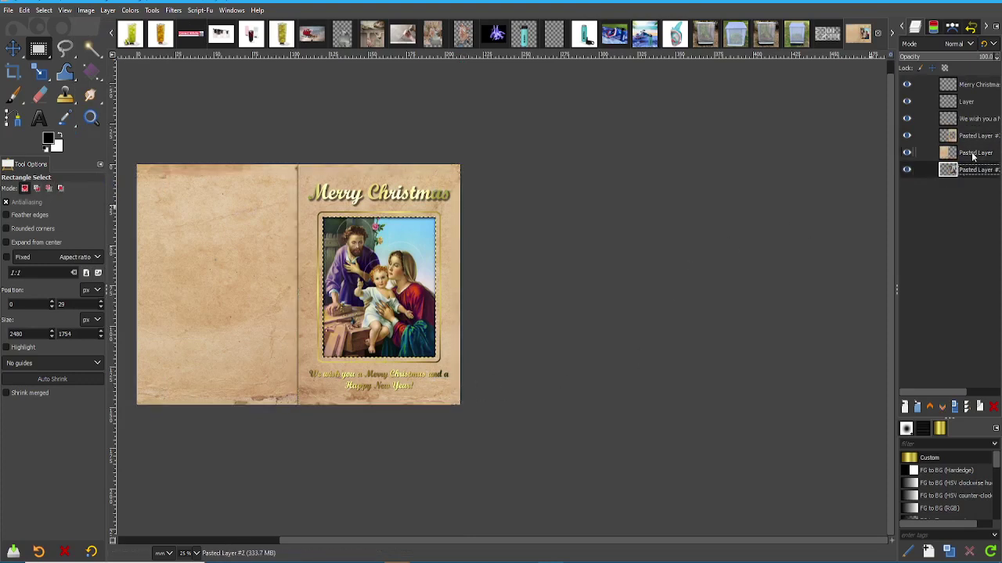
pyautogui.click(972, 154)
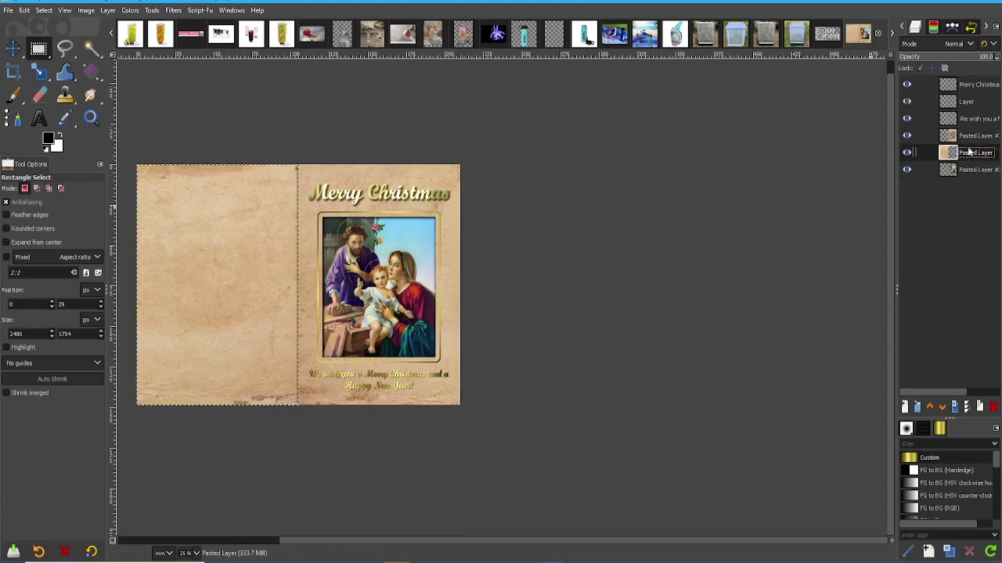
pyautogui.moveTo(969, 138); pyautogui.dragTo(964, 166)
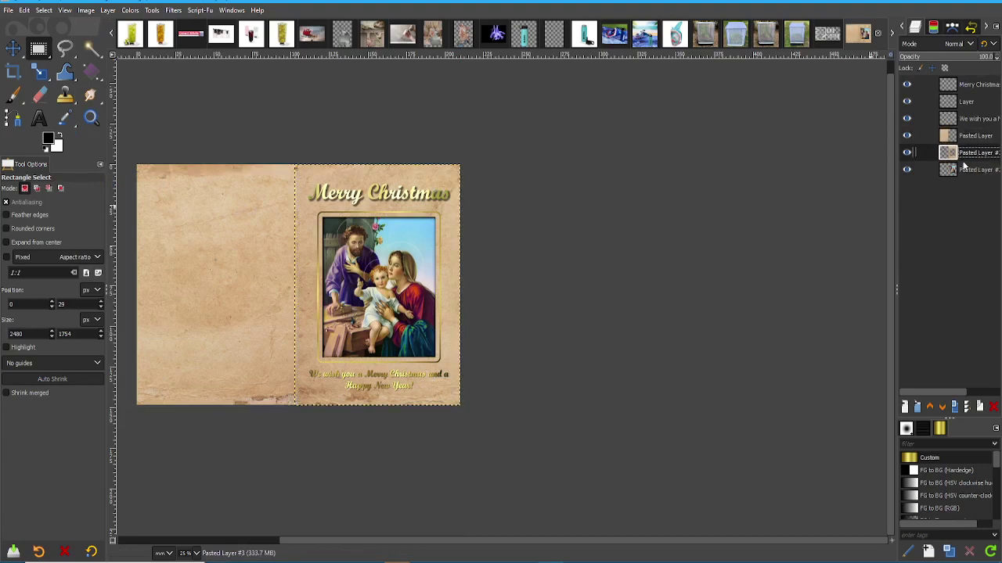
pyautogui.click(987, 170)
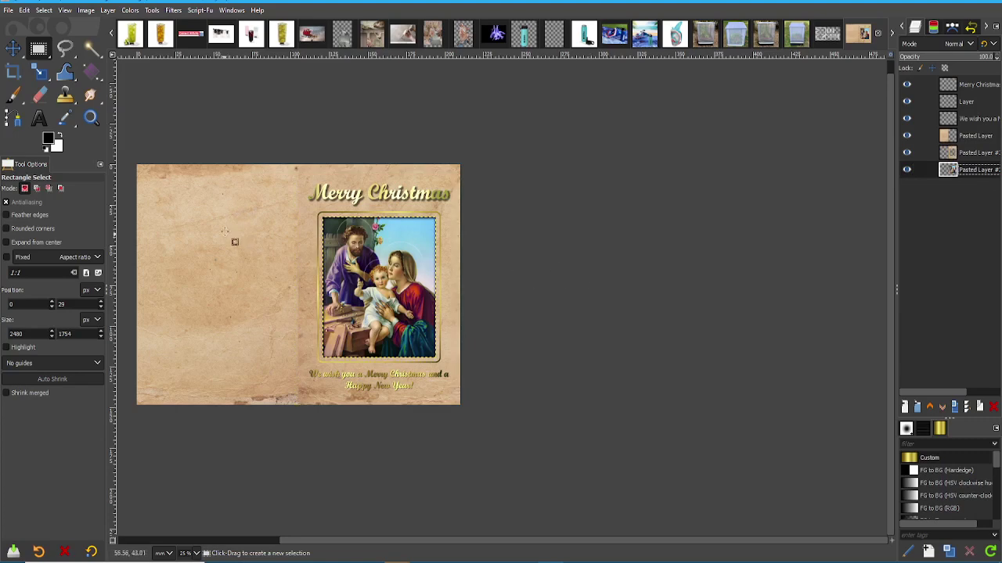
# Examine the seam between the two paper halves and the overall card layout at different magnifications.
pyautogui.scroll(3, 282, 414)
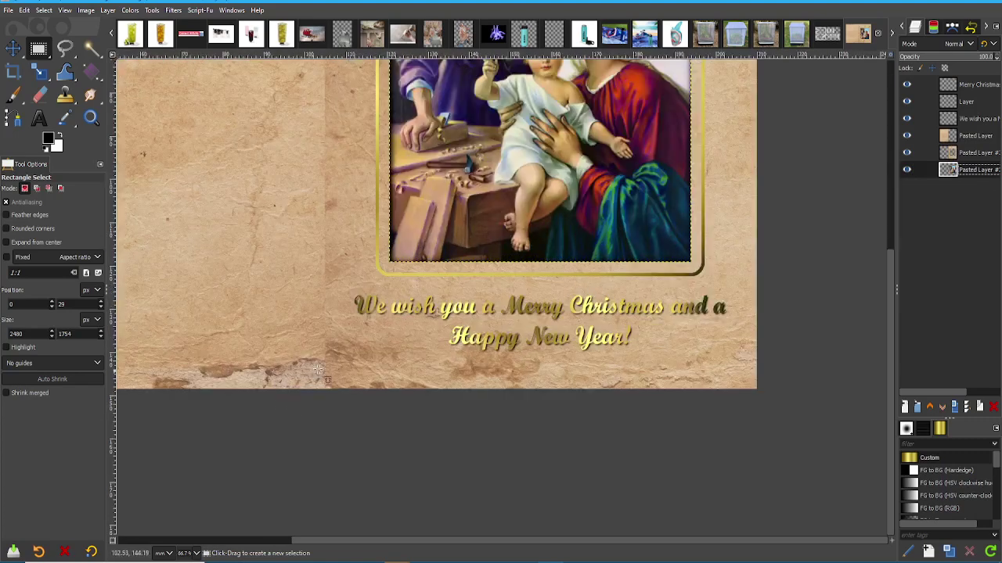
pyautogui.scroll(5, 319, 370)
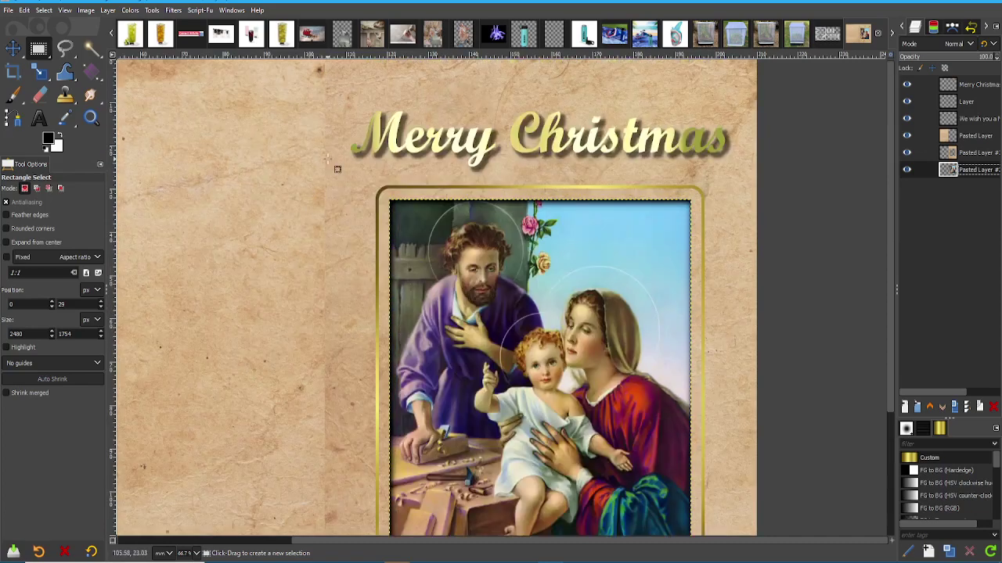
pyautogui.scroll(-3, 320, 205)
pyautogui.scroll(3, 509, 309)
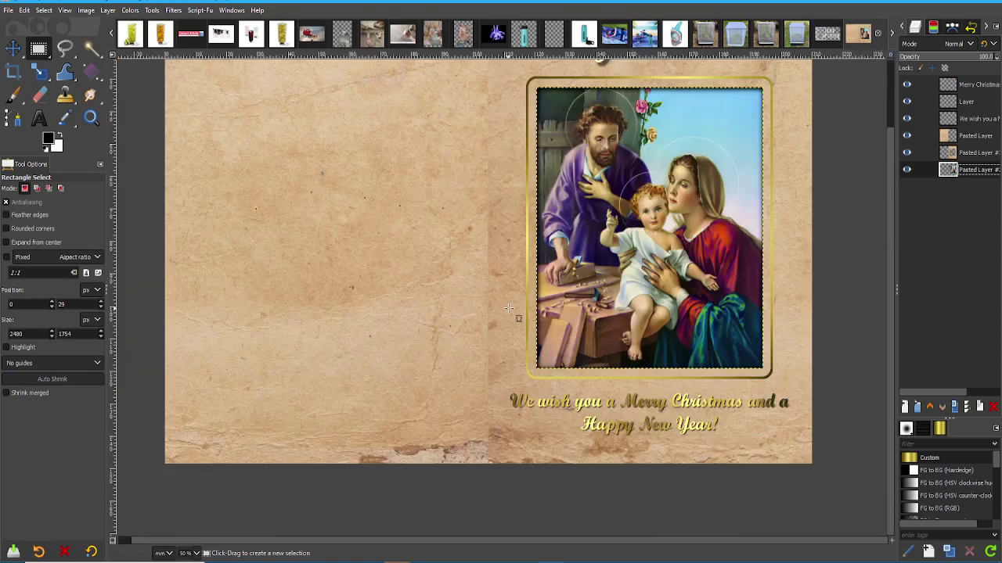
pyautogui.scroll(2, 512, 310)
pyautogui.scroll(-1, 507, 310)
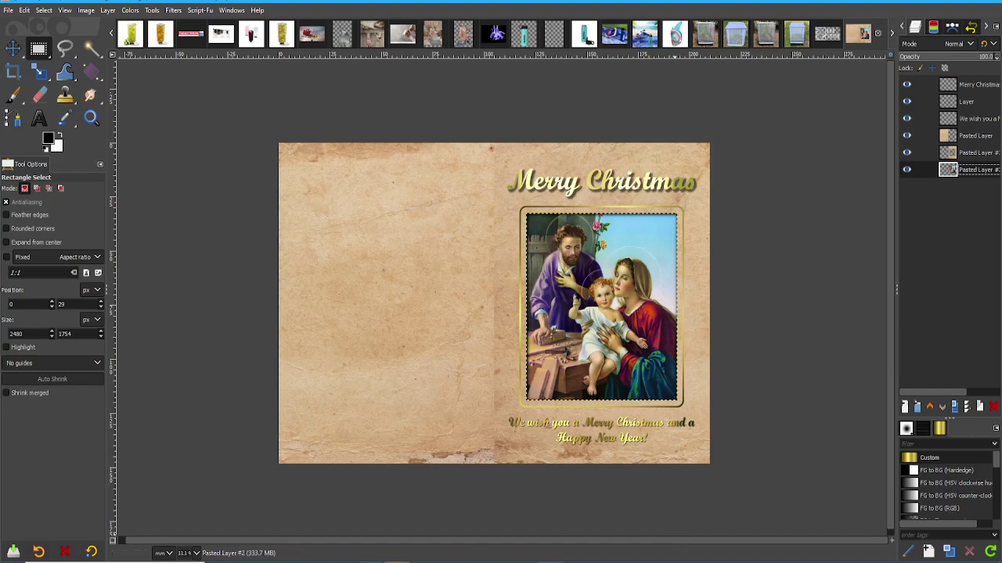
# Switch to Chrome and look through the Merry Christmas image results for transparent clipart.
pyautogui.click(483, 526)
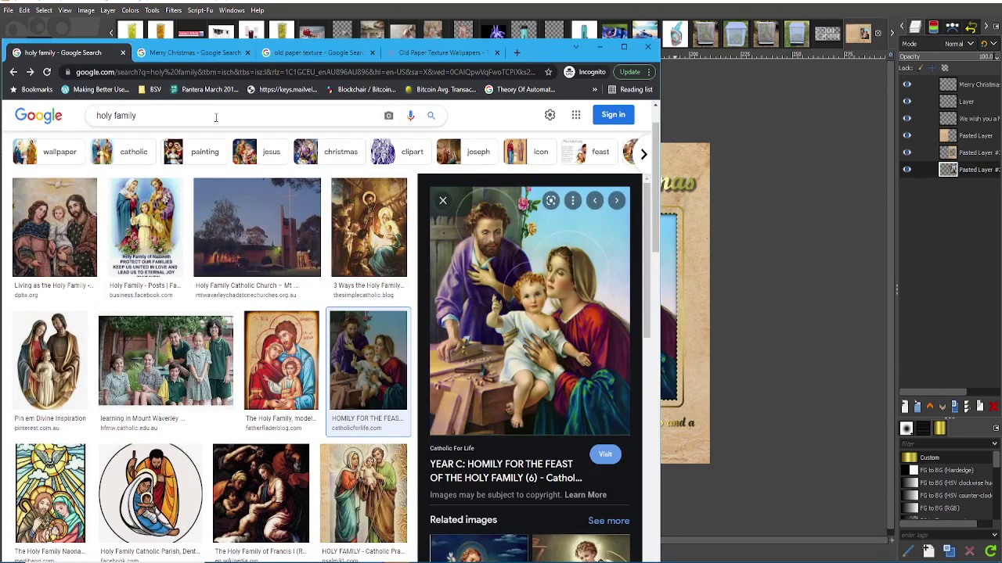
pyautogui.click(179, 53)
pyautogui.scroll(-2, 248, 270)
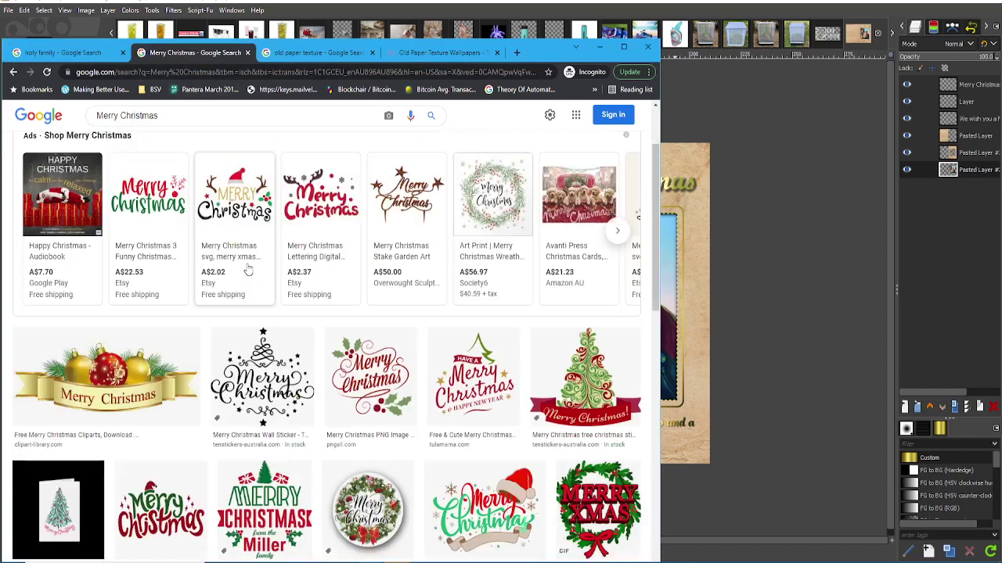
pyautogui.moveTo(248, 270)
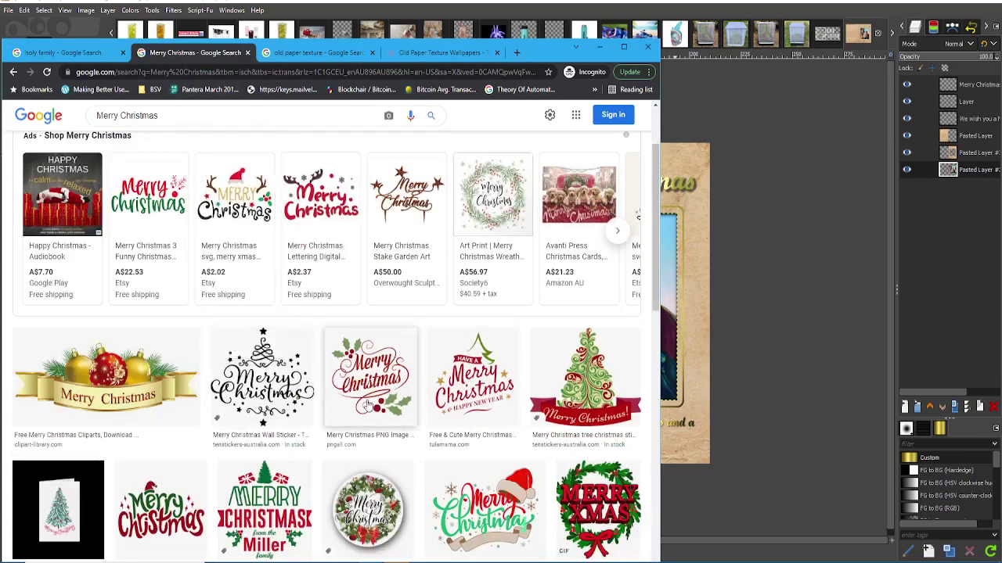
pyautogui.scroll(2, 130, 183)
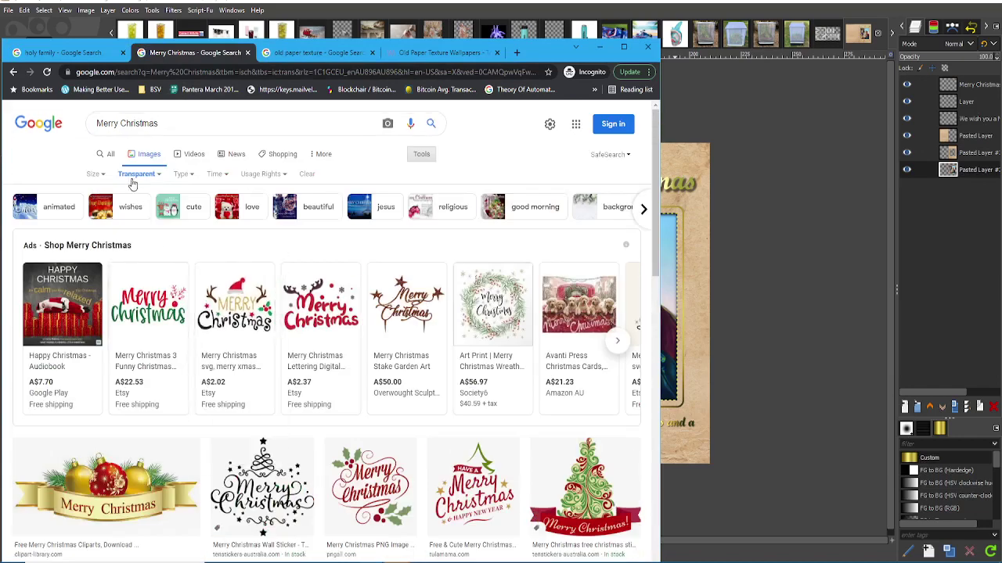
pyautogui.scroll(-2, 183, 324)
pyautogui.scroll(2, 188, 342)
pyautogui.moveTo(188, 343)
pyautogui.scroll(-1, 187, 342)
pyautogui.scroll(1, 150, 143)
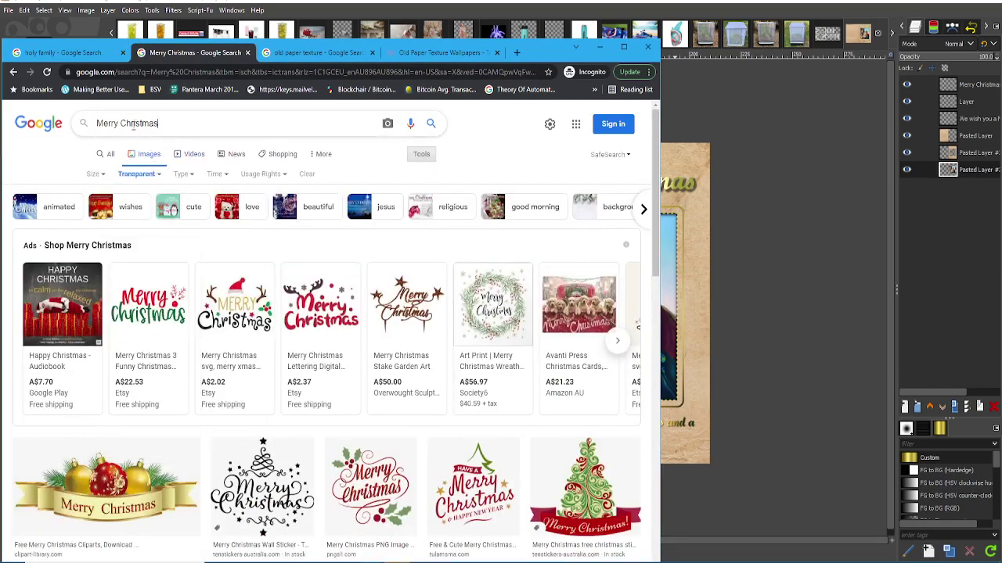
# Reset the color filter of the Merry Christmas image results to Any color.
pyautogui.tripleClick(134, 125)
pyautogui.click(88, 170)
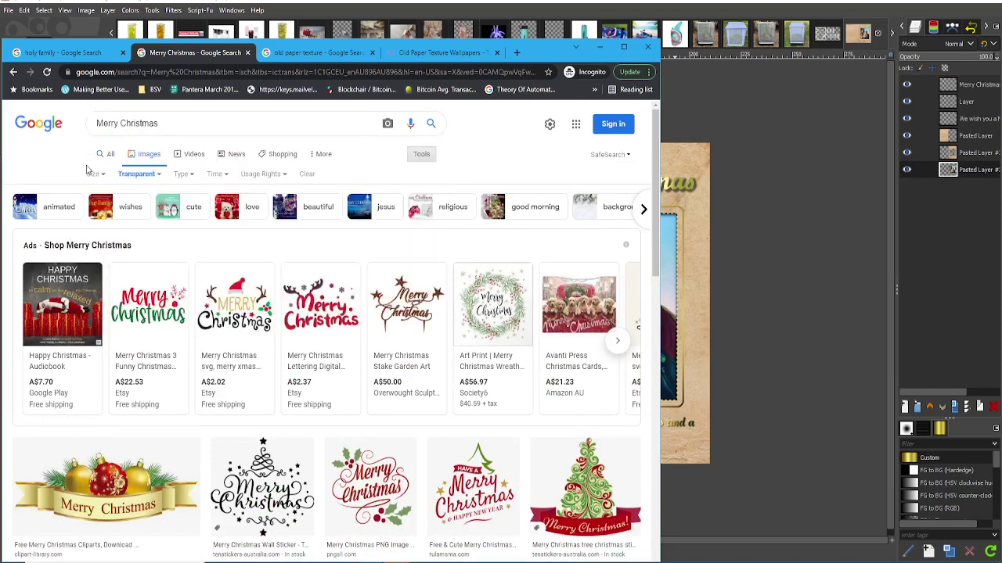
pyautogui.click(137, 174)
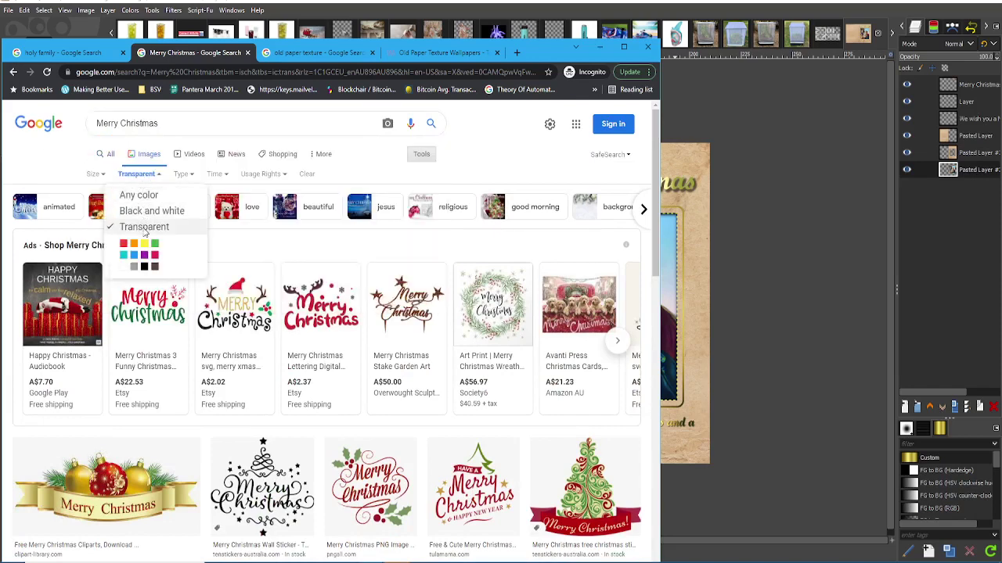
pyautogui.click(62, 185)
pyautogui.click(133, 175)
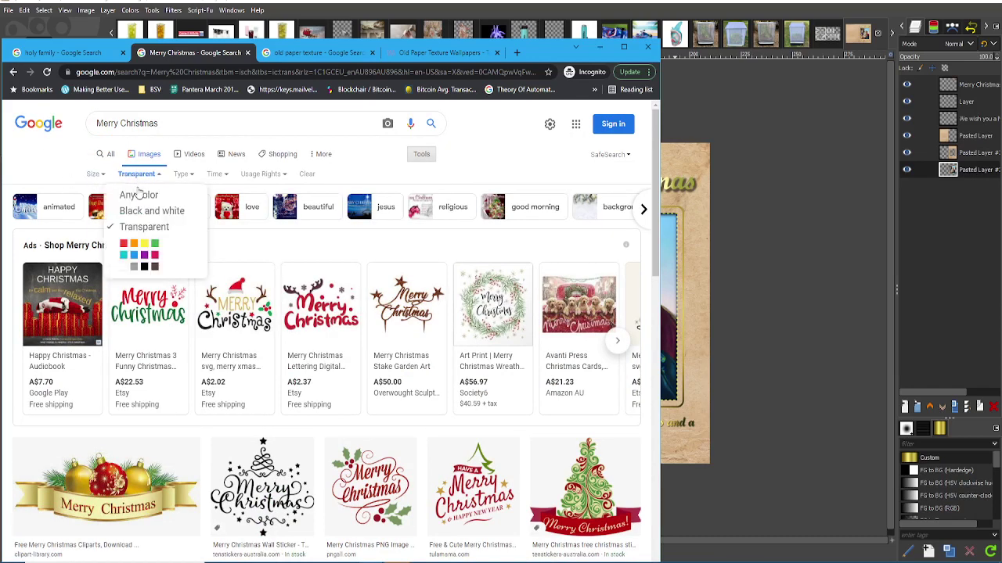
pyautogui.click(139, 196)
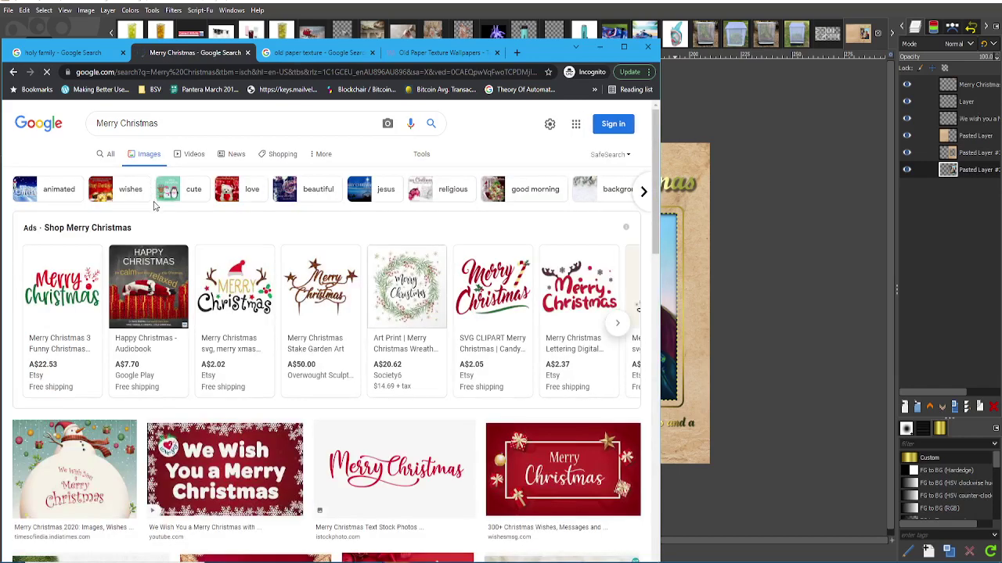
# Filter the Merry Christmas image results by color to Transparent.
pyautogui.click(421, 154)
pyautogui.click(128, 174)
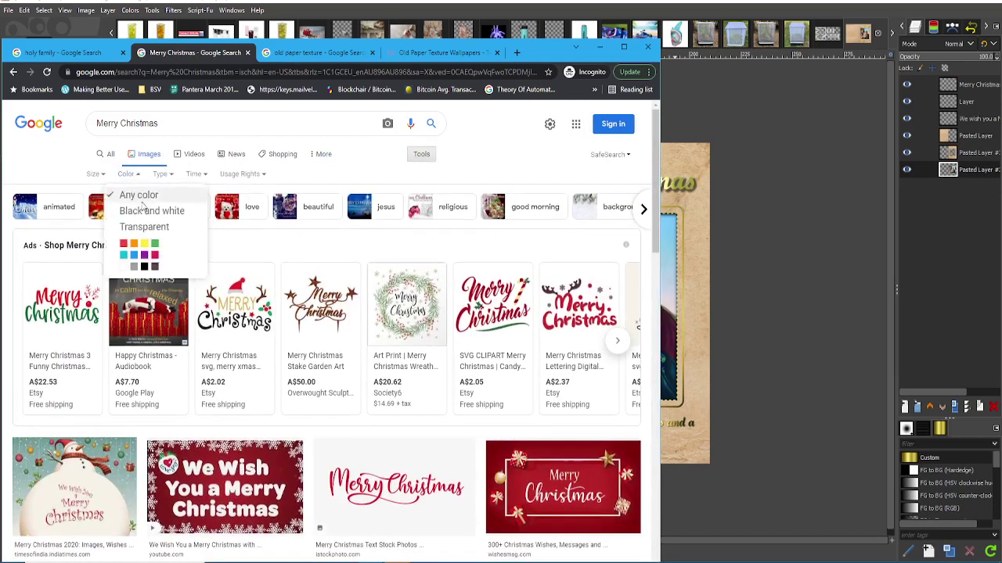
pyautogui.click(149, 228)
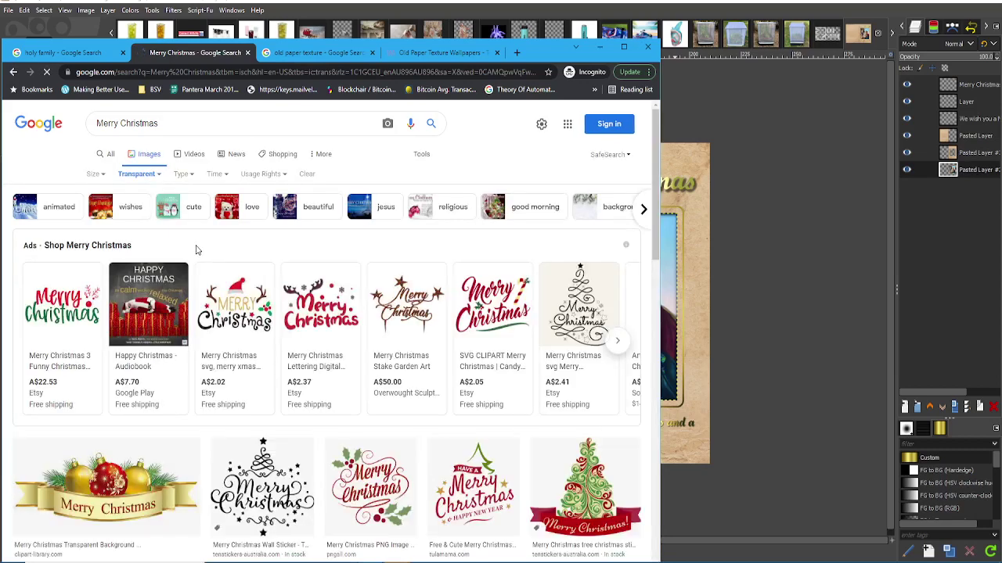
# Open the gold Merry Christmas ribbon with baubles from the results and copy its transparent image.
pyautogui.scroll(-3, 195, 252)
pyautogui.click(144, 324)
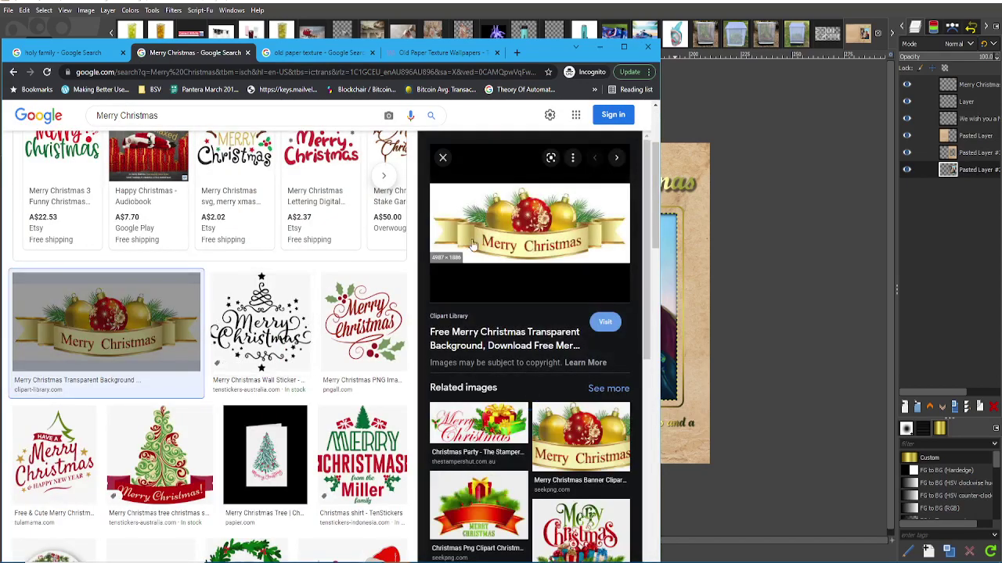
pyautogui.rightClick(546, 234)
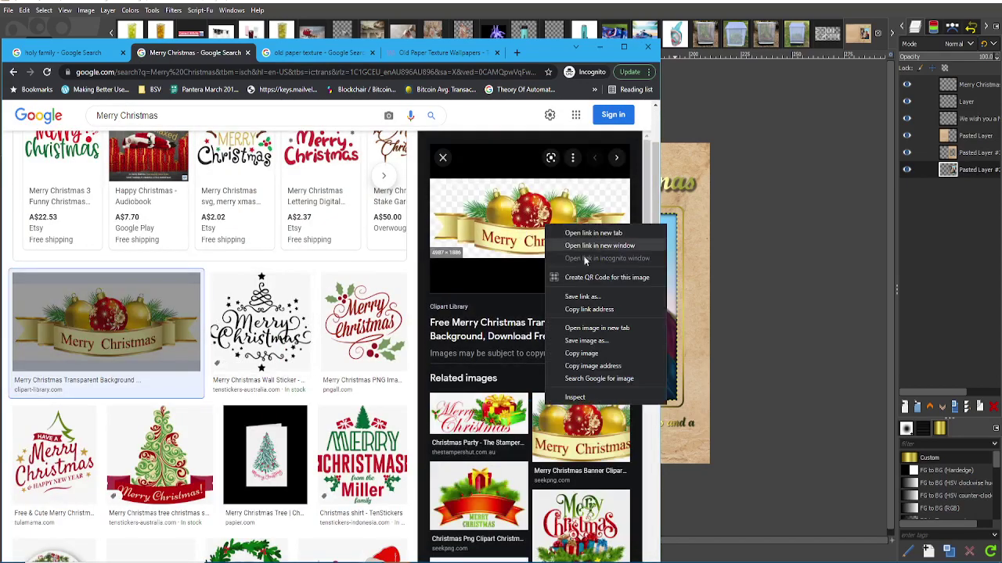
pyautogui.click(591, 356)
# Switch to GIMP, paste the gold ribbon clipart and convert the floating selection into a new layer.
pyautogui.click(758, 62)
pyautogui.hotkey('ctrl', 'v')
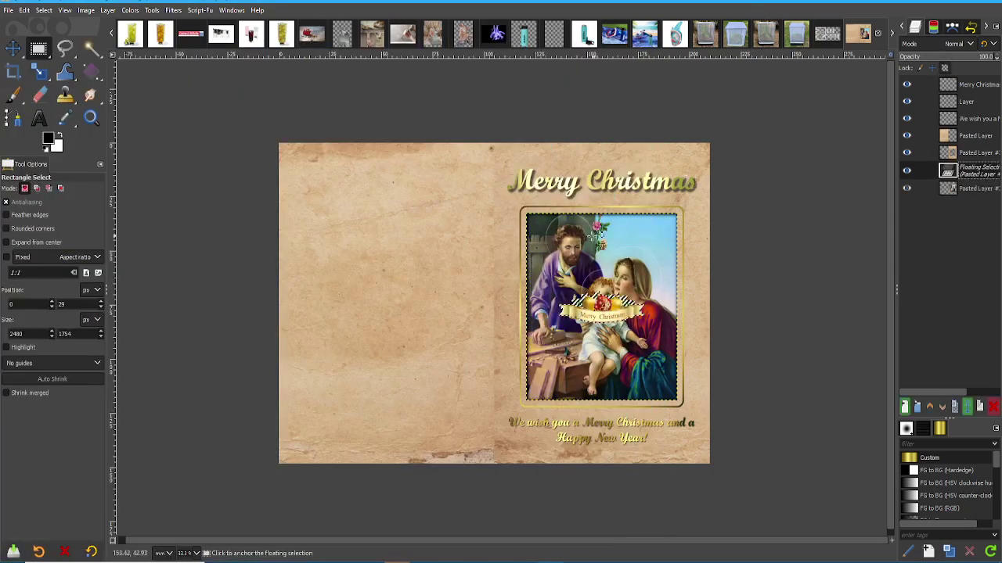
pyautogui.rightClick(969, 168)
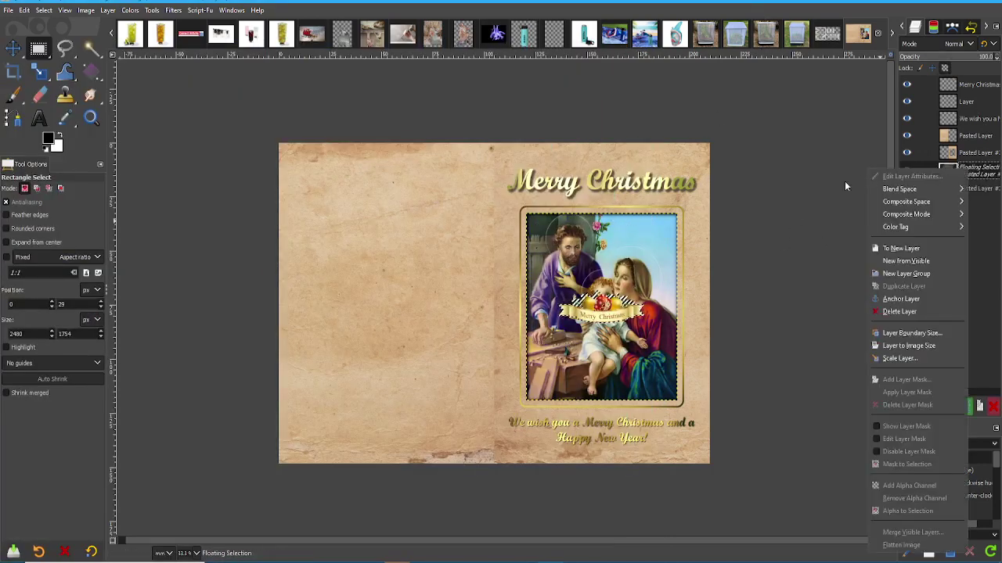
pyautogui.click(900, 251)
# Move the gold ribbon to the lower middle of the blank paper half and raise its layer to the top of the stack.
pyautogui.scroll(1, 540, 364)
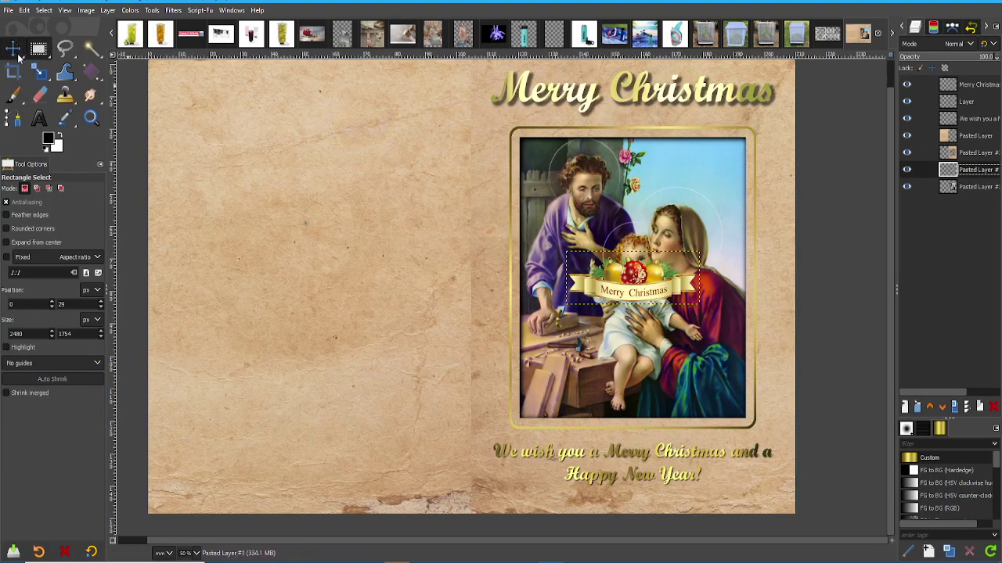
pyautogui.click(12, 49)
pyautogui.moveTo(647, 291); pyautogui.dragTo(338, 231)
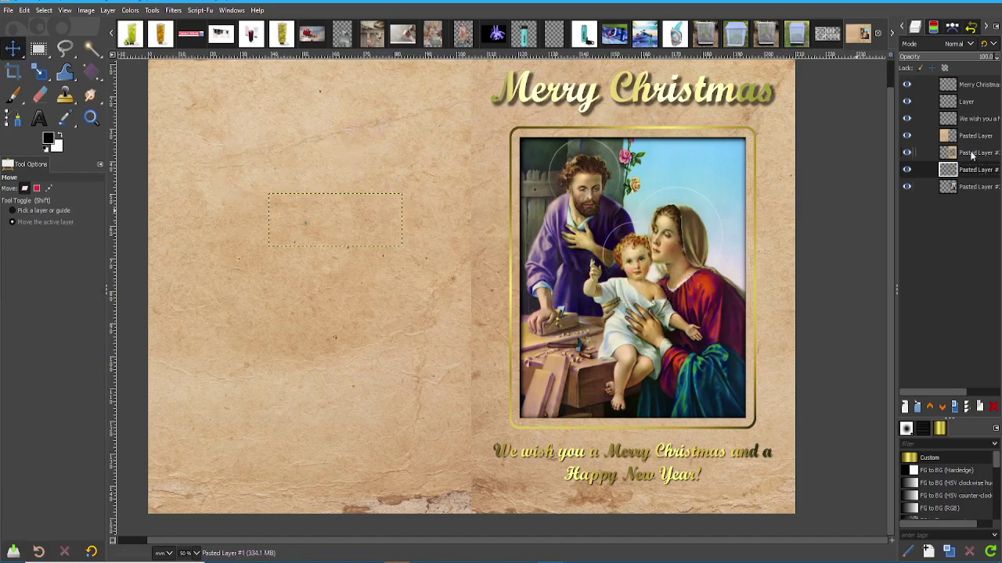
pyautogui.moveTo(972, 154); pyautogui.dragTo(965, 83)
pyautogui.moveTo(338, 238); pyautogui.dragTo(323, 443)
pyautogui.scroll(-1, 306, 445)
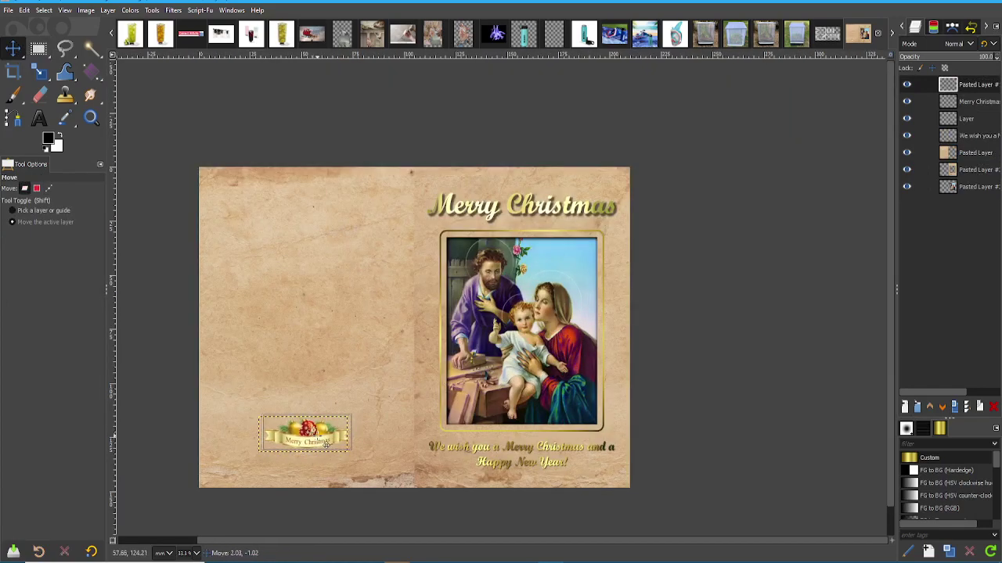
# Switch to Chrome, open the swirly Christmas tree with the red Merry Christmas ribbon and copy its image.
pyautogui.moveTo(372, 561)
pyautogui.click(479, 523)
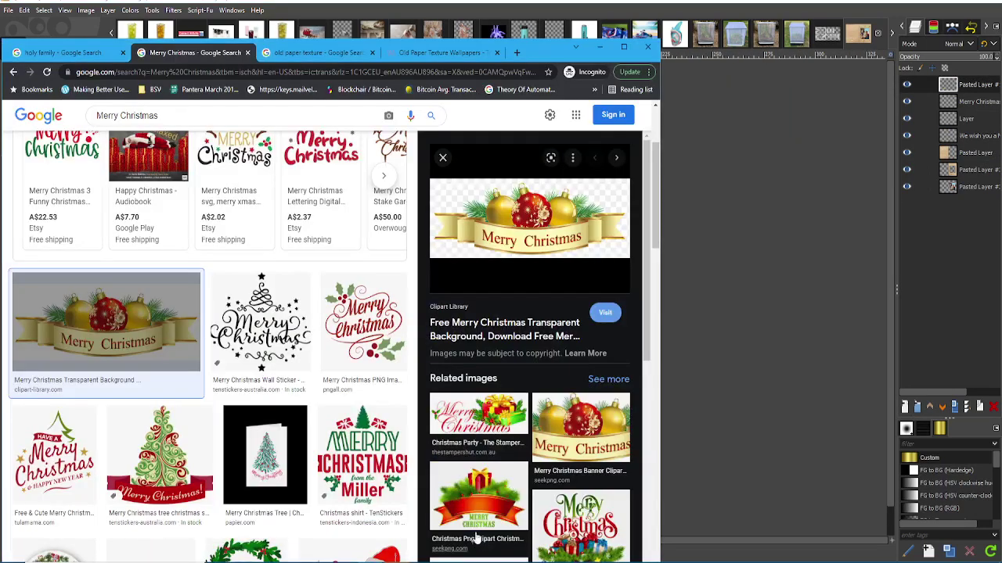
pyautogui.scroll(-1, 234, 402)
pyautogui.click(160, 399)
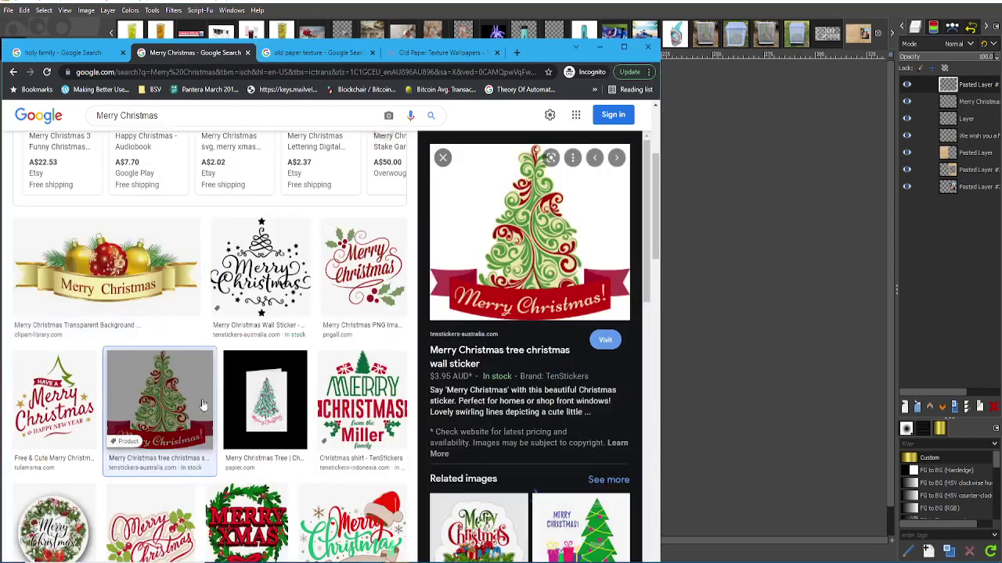
pyautogui.rightClick(548, 257)
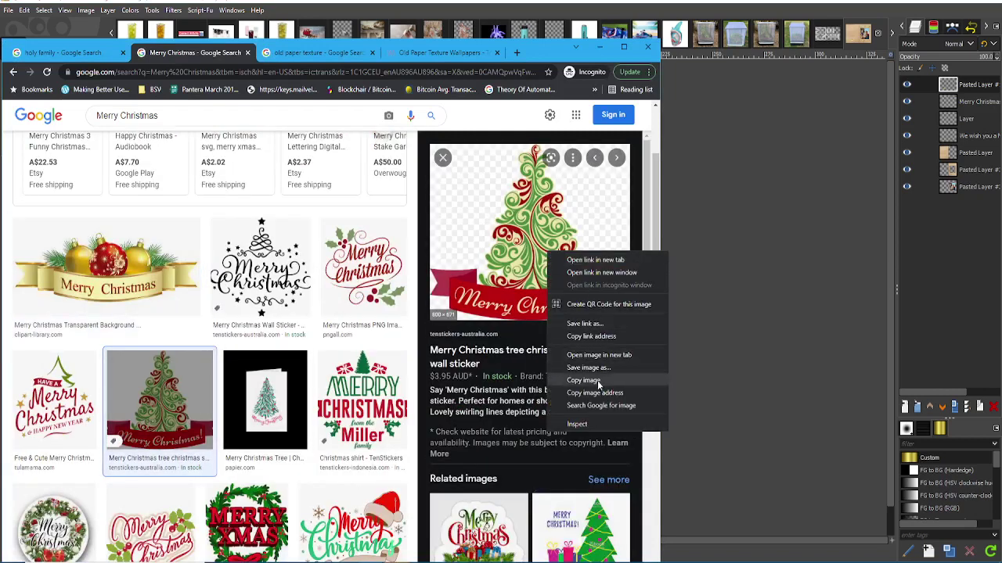
pyautogui.click(599, 382)
# Switch to GIMP, paste the Christmas tree clipart and convert the floating selection into a new layer.
pyautogui.click(688, 325)
pyautogui.hotkey('ctrl', 'v')
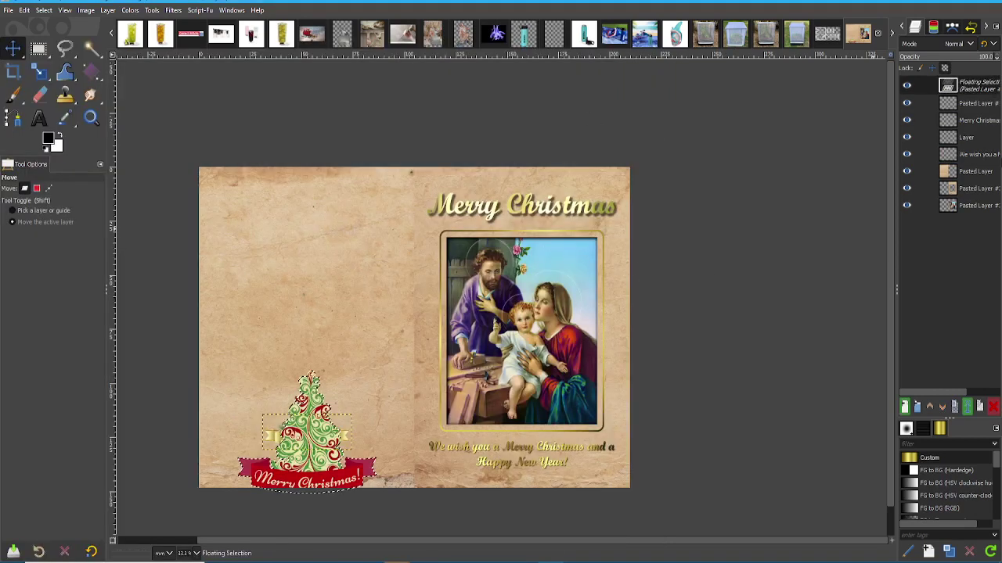
pyautogui.rightClick(966, 88)
pyautogui.click(908, 166)
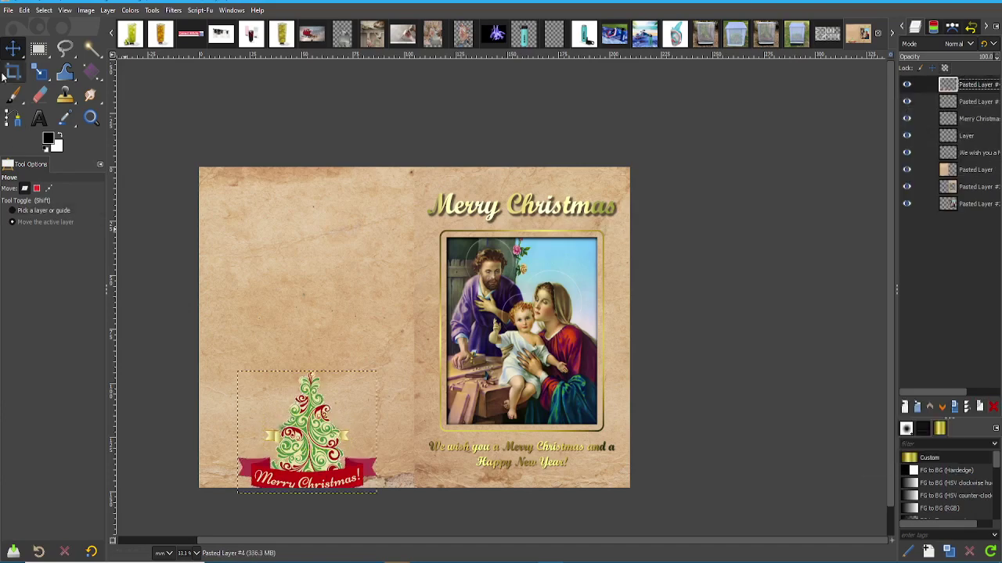
# Move the tree clipart straight up so it sits above the gold ribbon, and select the painting layer.
pyautogui.moveTo(326, 451); pyautogui.dragTo(333, 357)
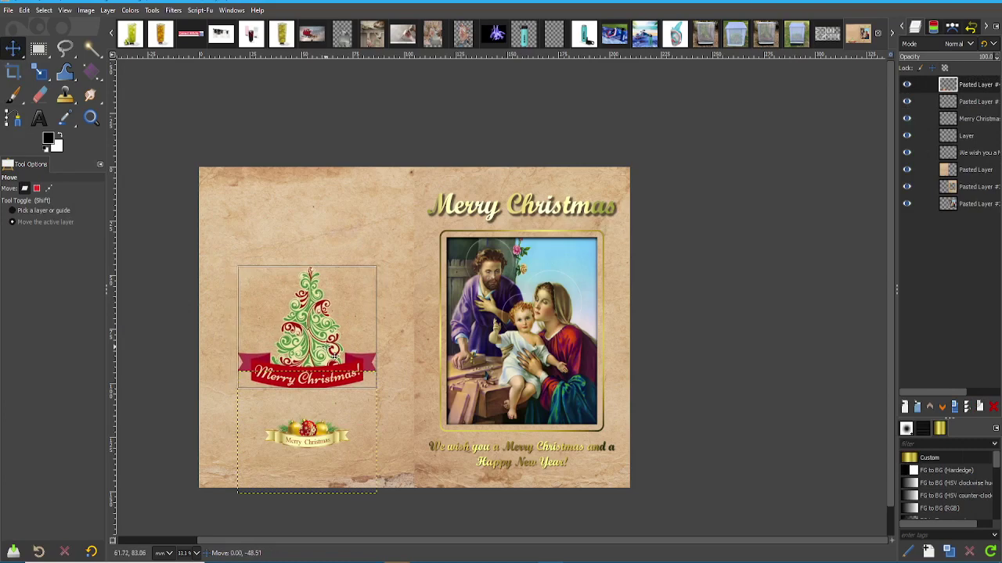
pyautogui.click(962, 203)
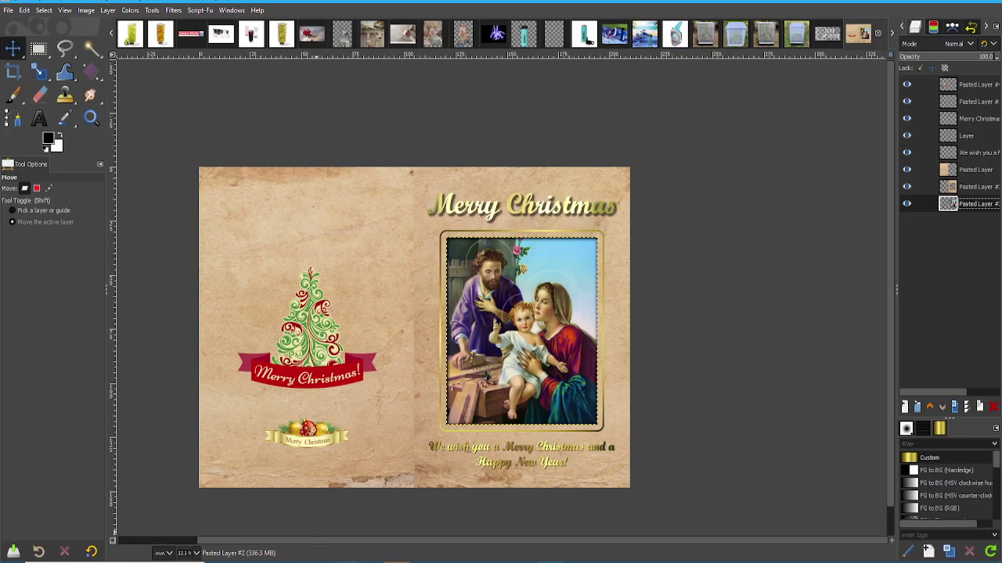
# Look through further Merry Christmas clipart results in Chrome and return to GIMP.
pyautogui.moveTo(372, 552)
pyautogui.click(483, 526)
pyautogui.scroll(-5, 529, 329)
pyautogui.scroll(-3, 250, 503)
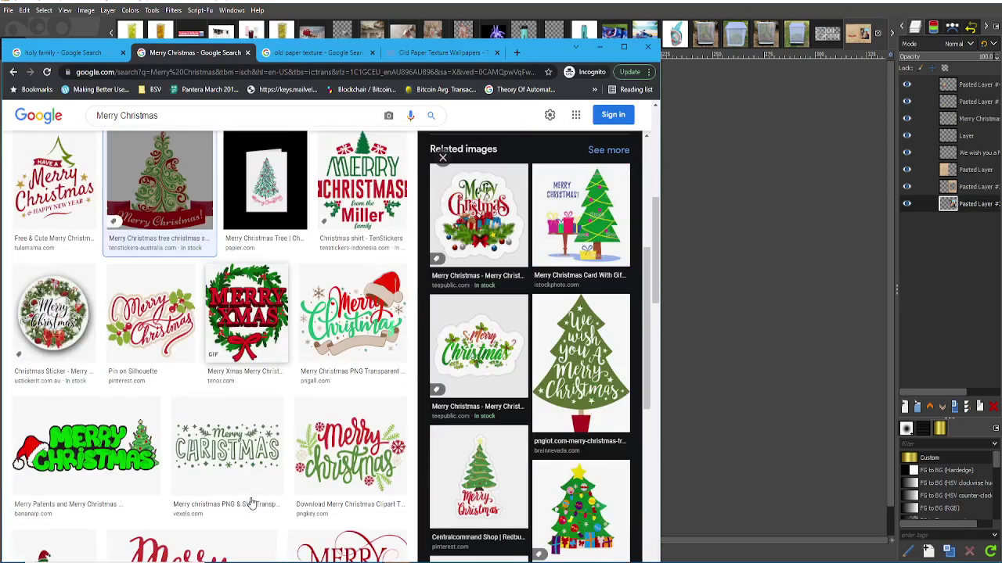
pyautogui.scroll(-2, 247, 505)
pyautogui.click(601, 46)
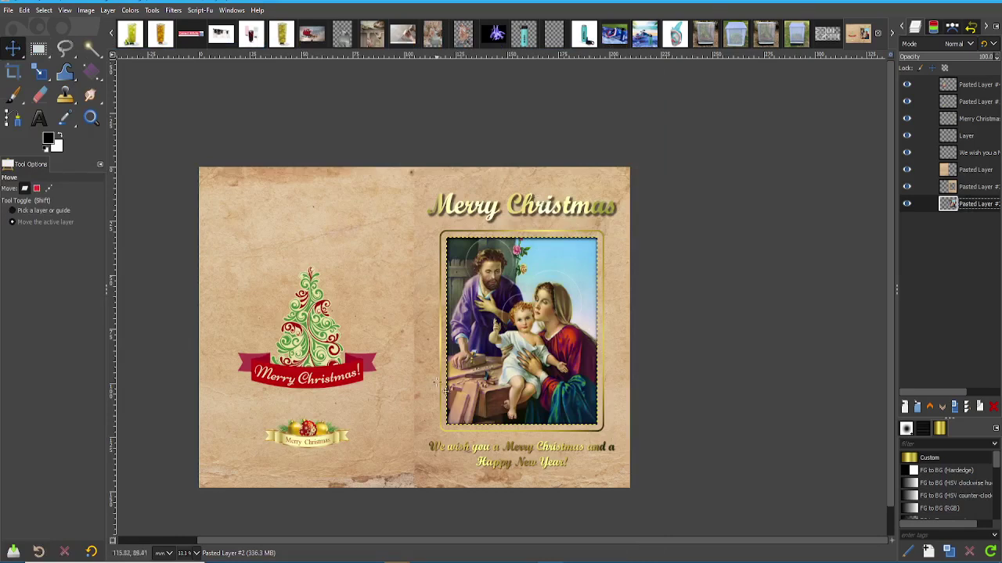
pyautogui.moveTo(370, 560)
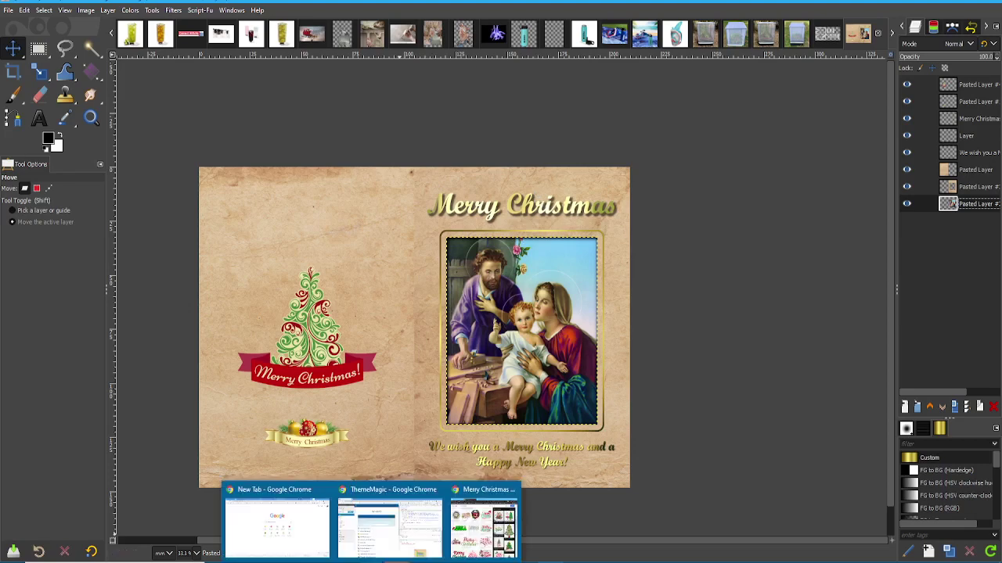